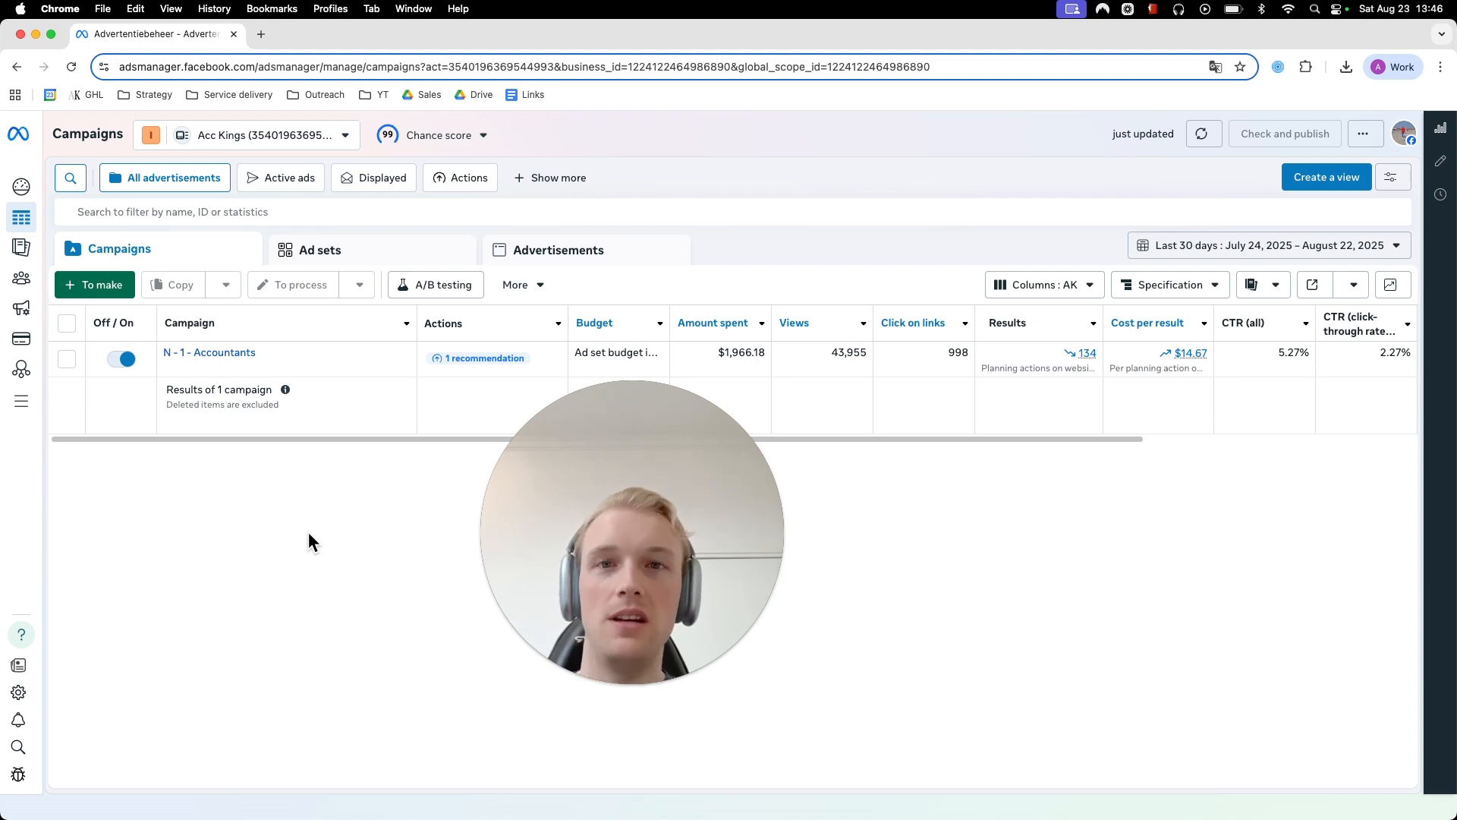
left_click_drag(479, 511, 26, 620)
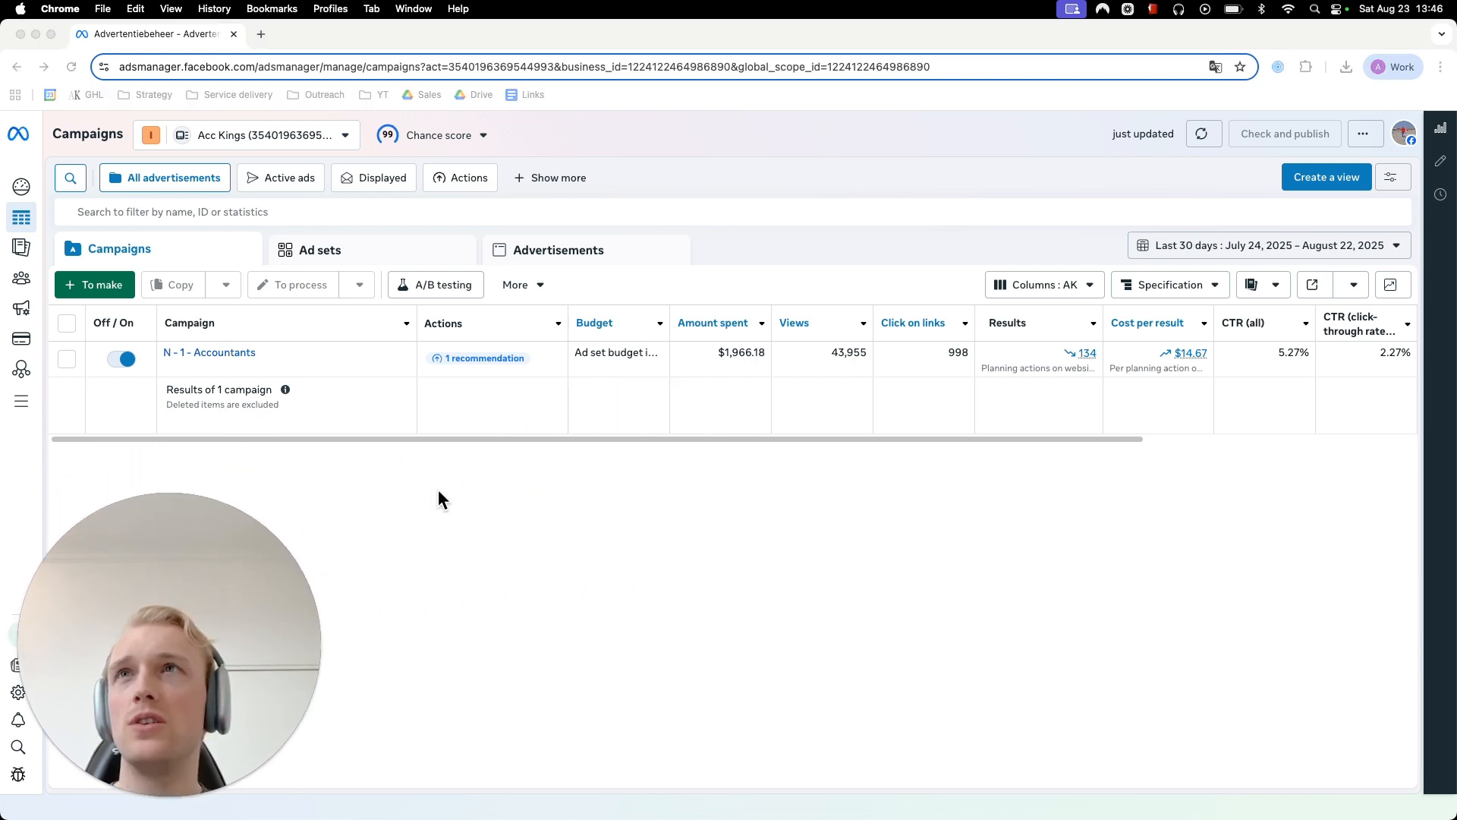
left_click(440, 497)
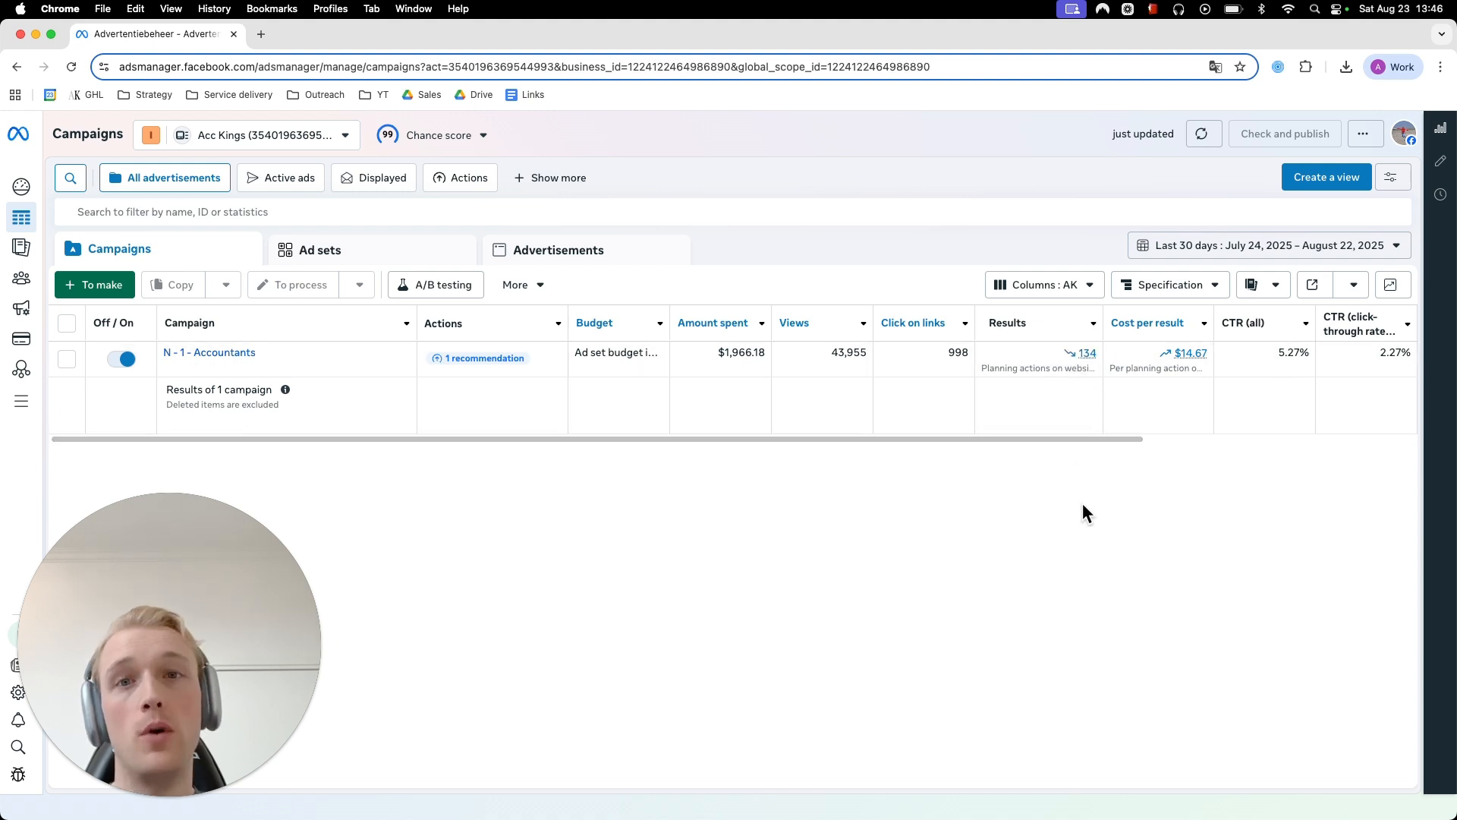
left_click(254, 669)
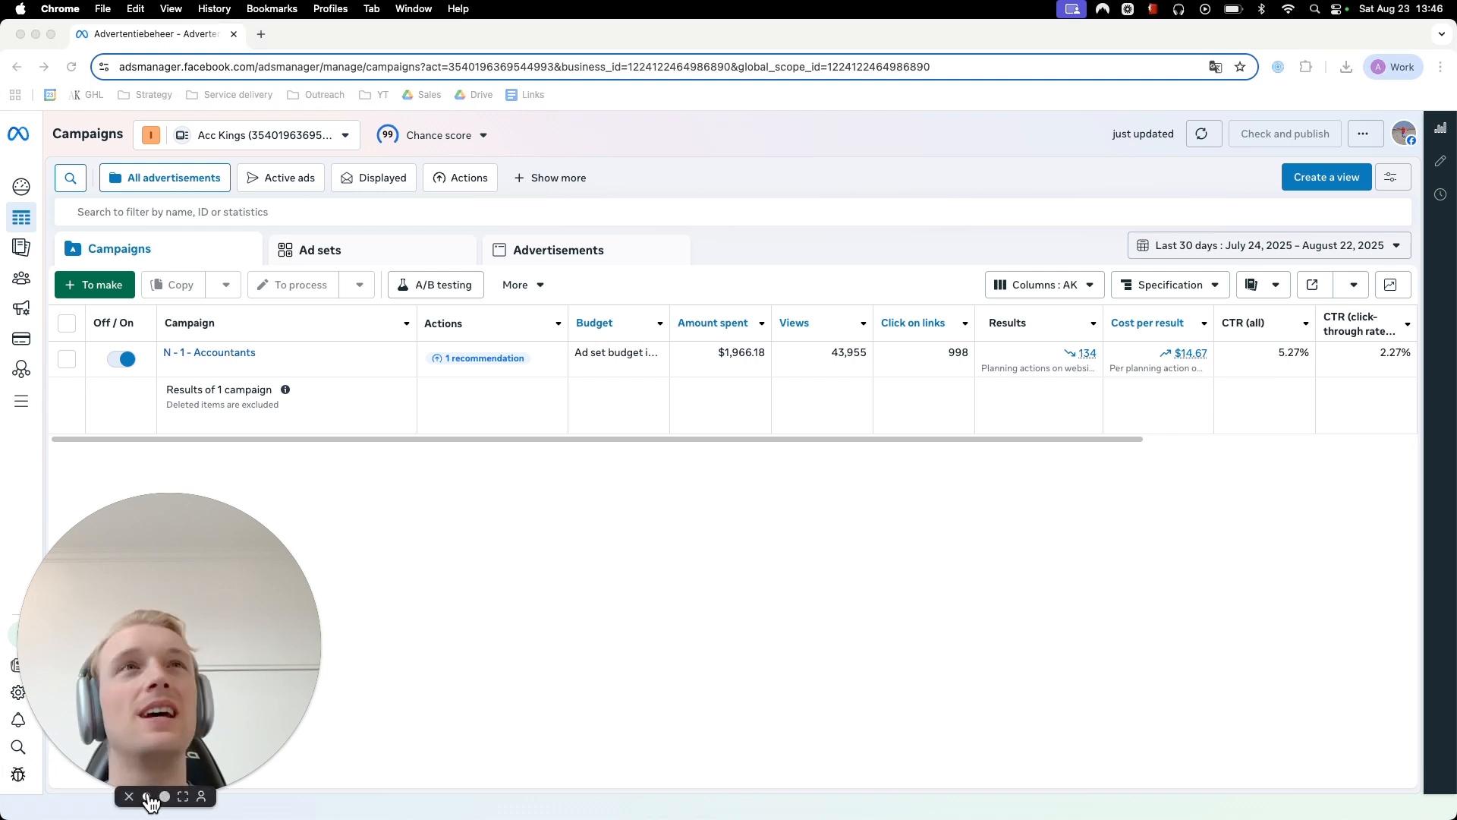
left_click(147, 797)
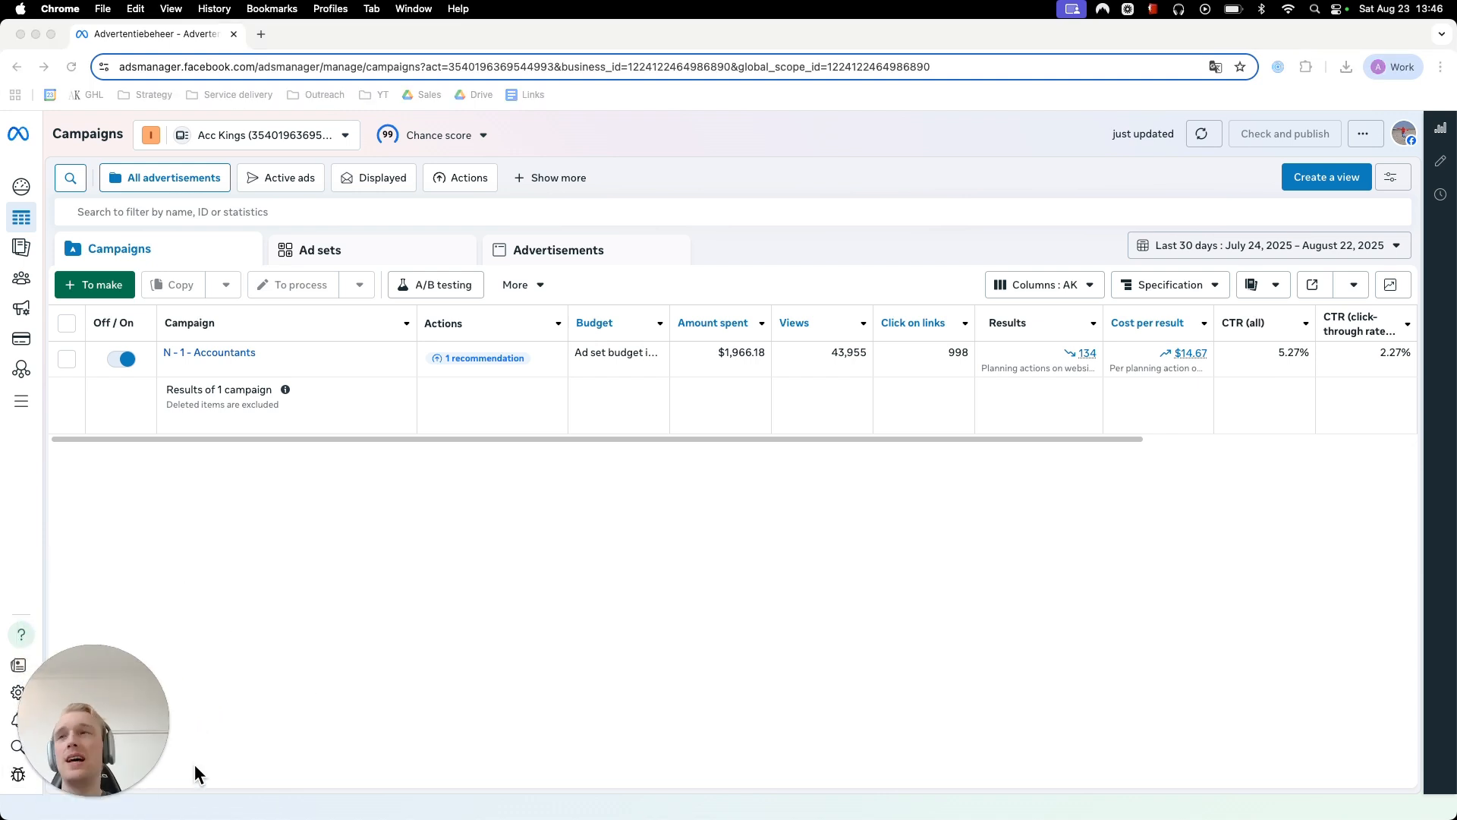
left_click(468, 654)
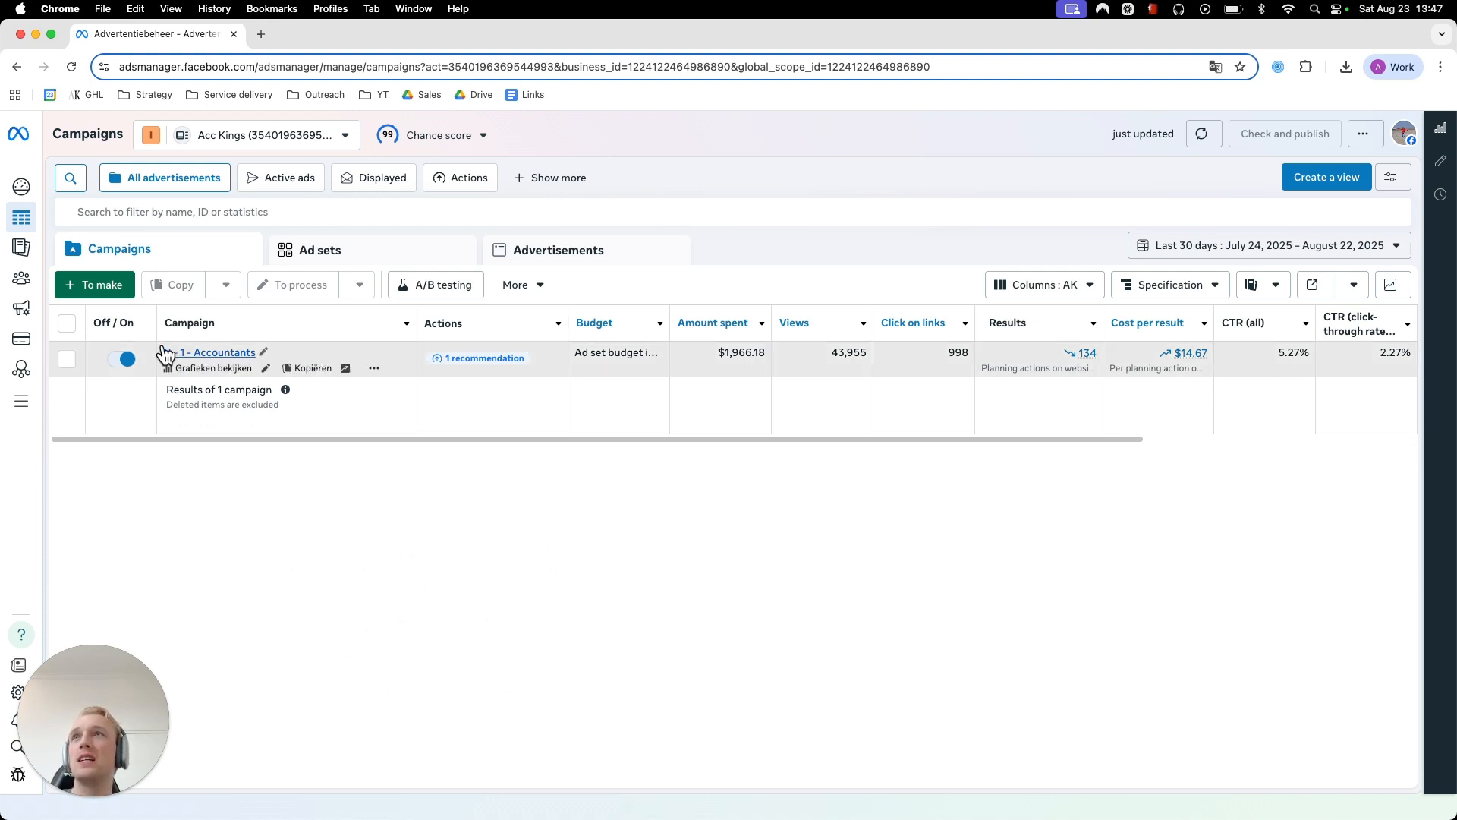
- Create a new campaign with the Leads objective using the manual lead generation campaign setup
left_click(89, 285)
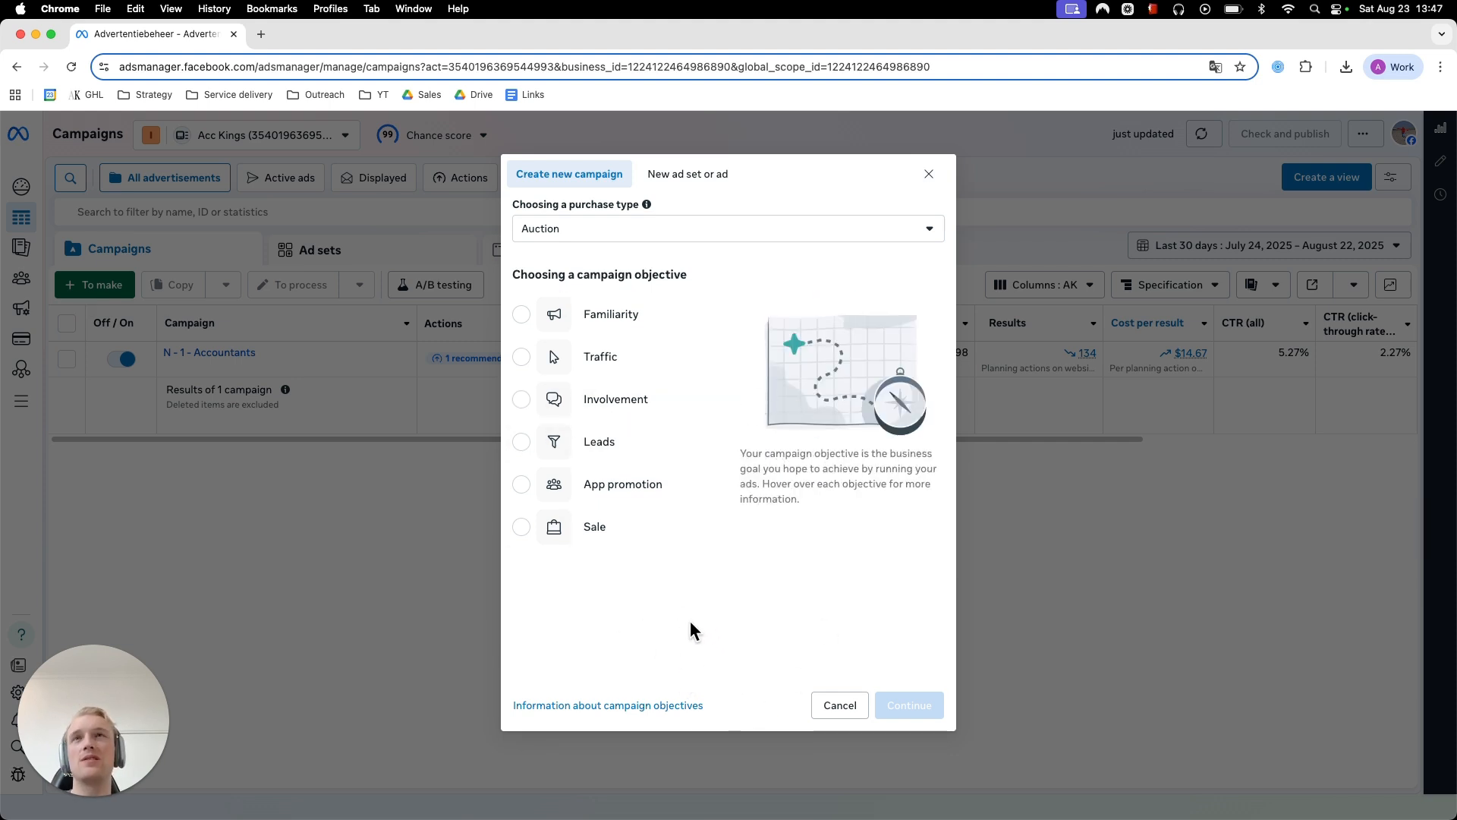
mouse_move(593, 444)
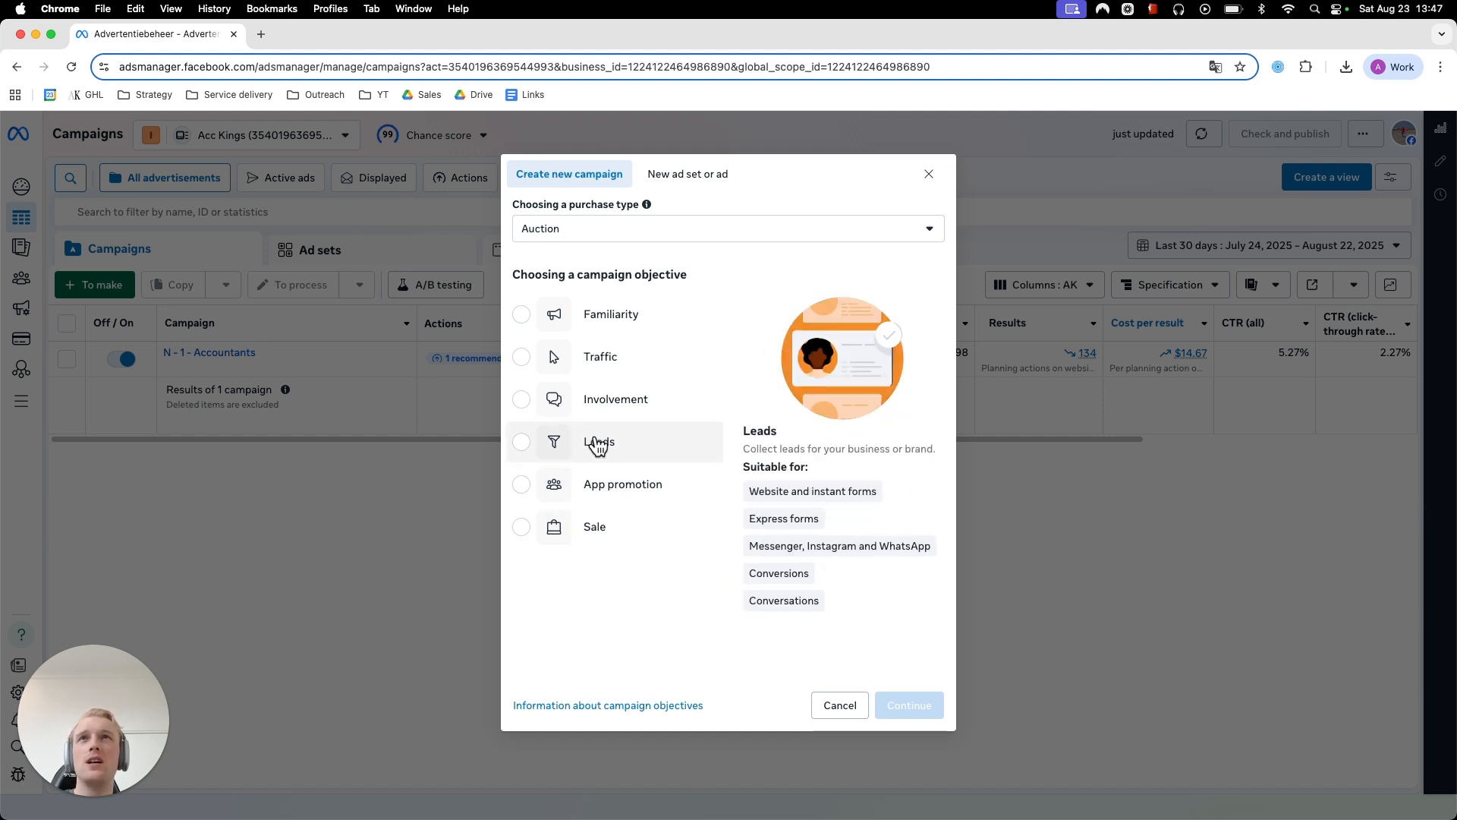
left_click(621, 448)
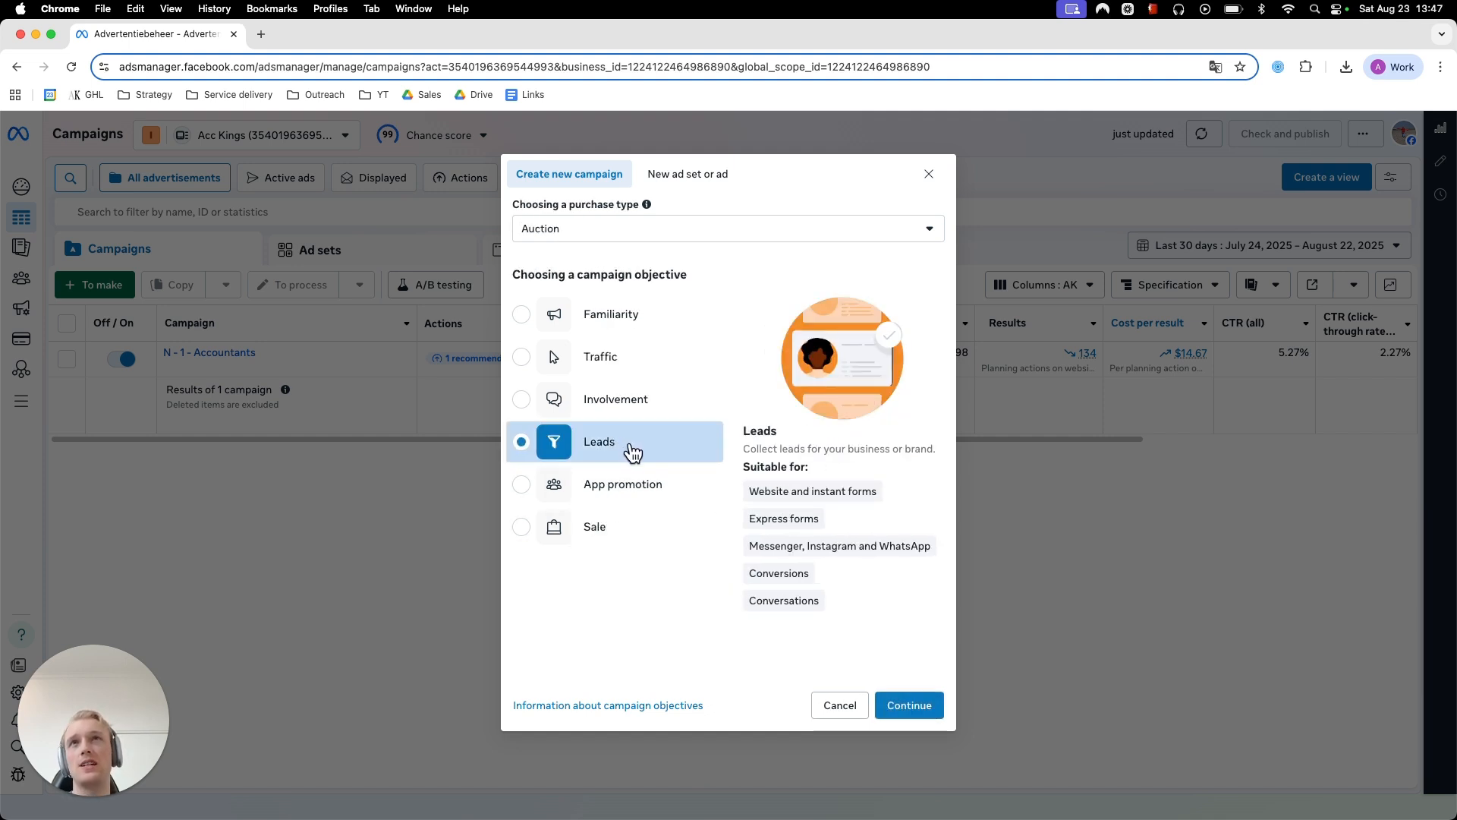
left_click(933, 705)
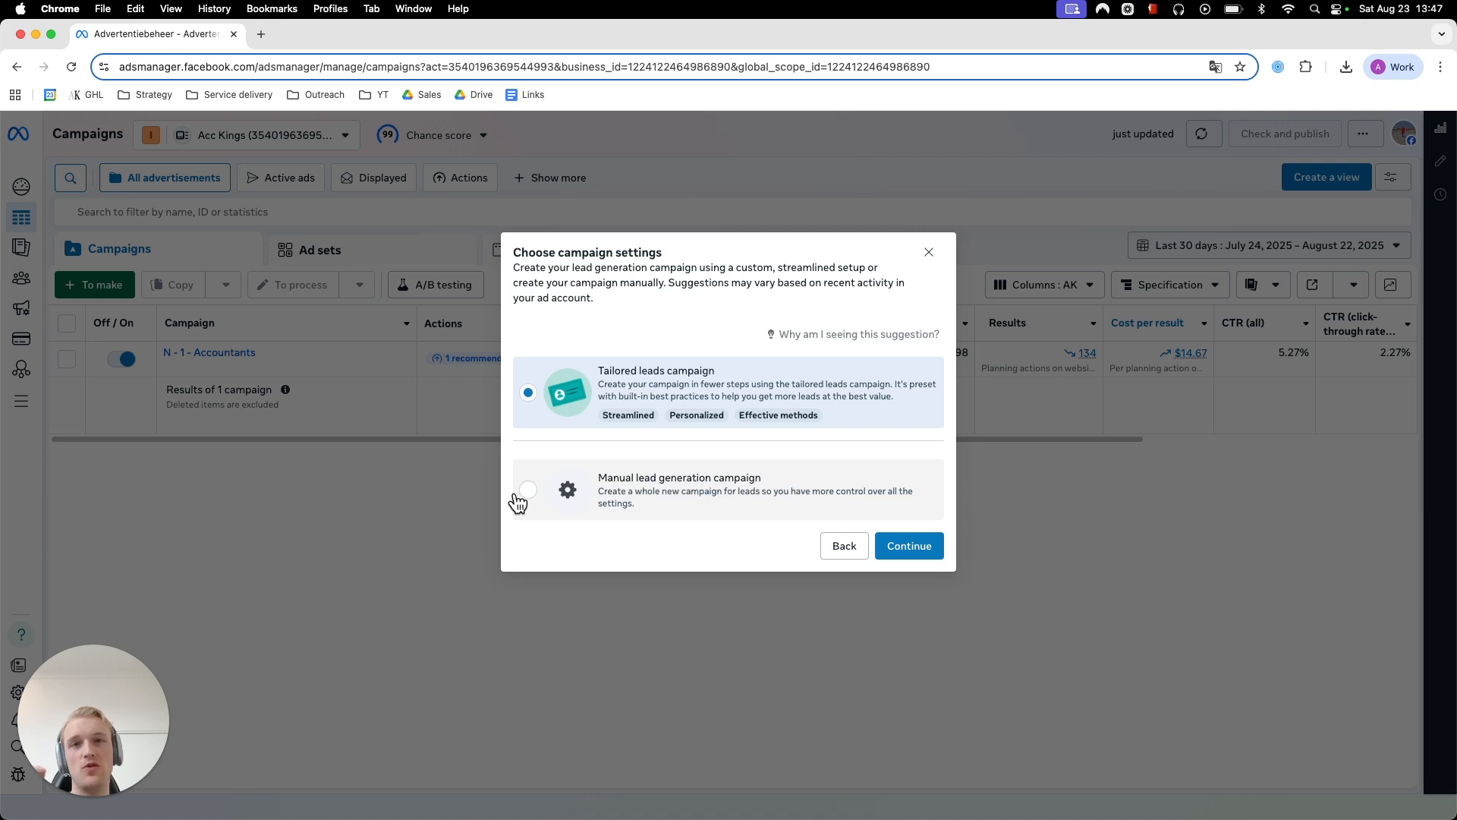
left_click(519, 500)
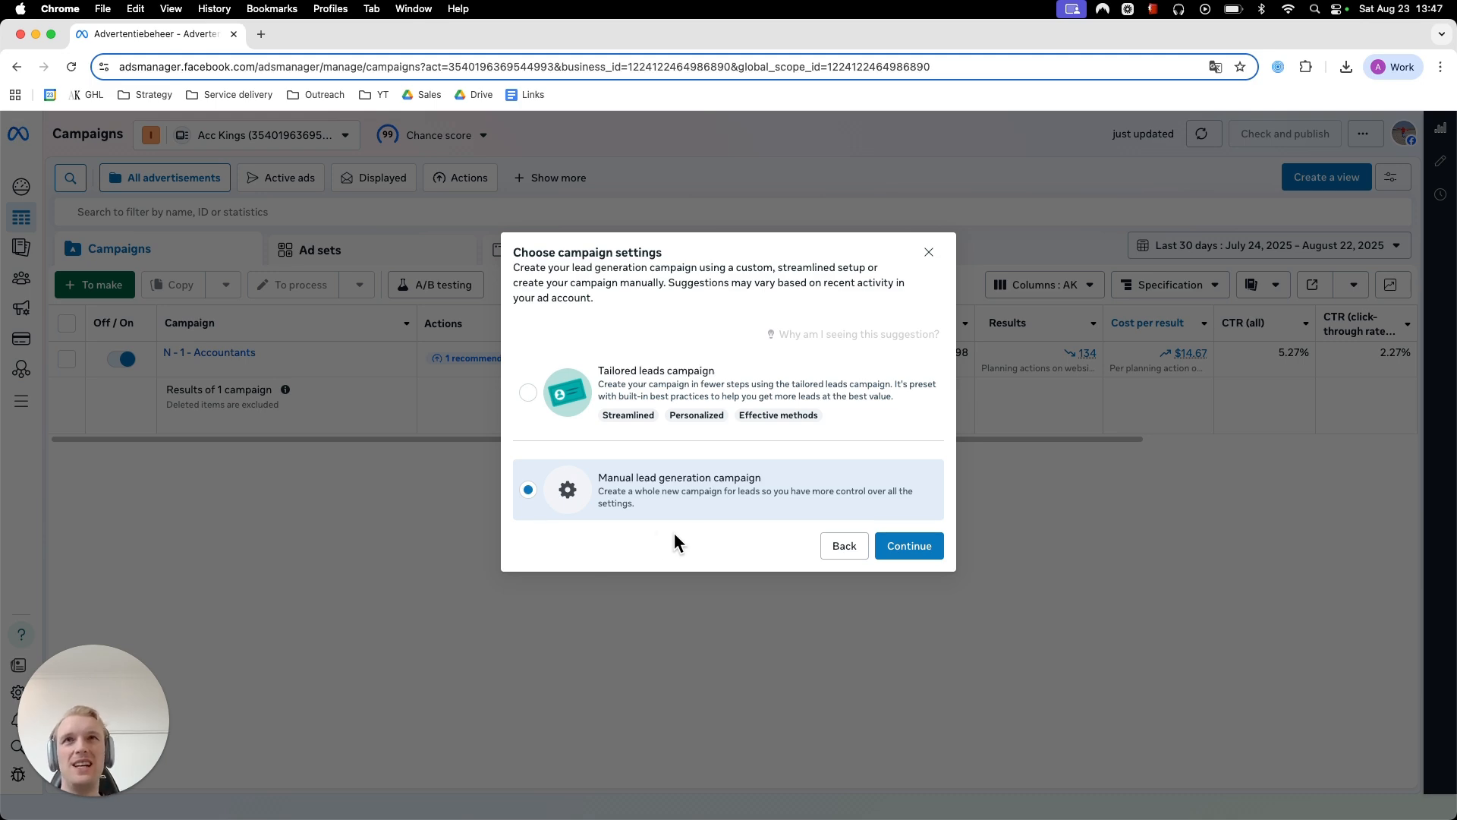
left_click(927, 546)
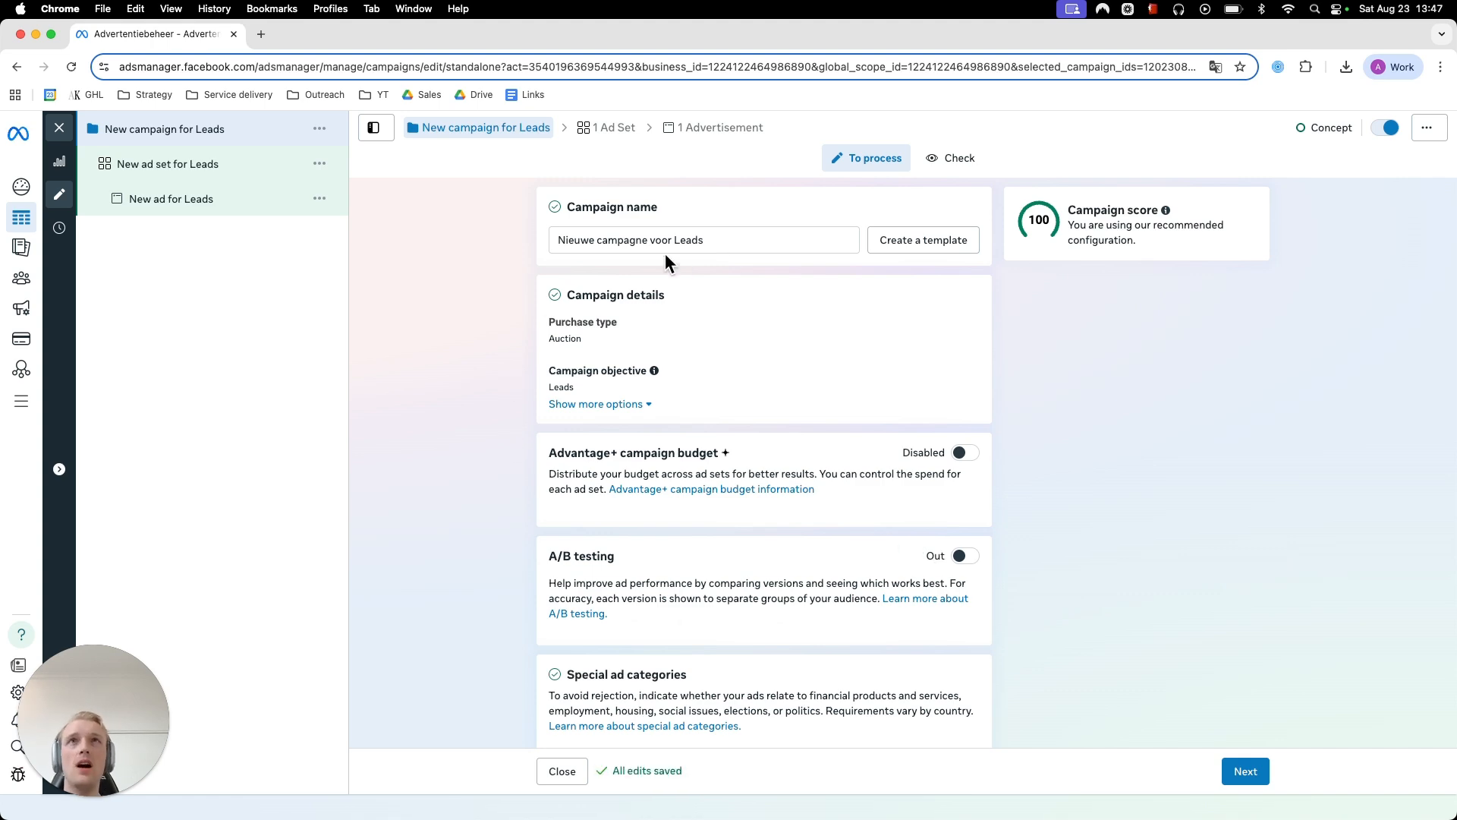
- Rename the campaign as Construction - CFO
triple_click(663, 243)
key("BackSpace")
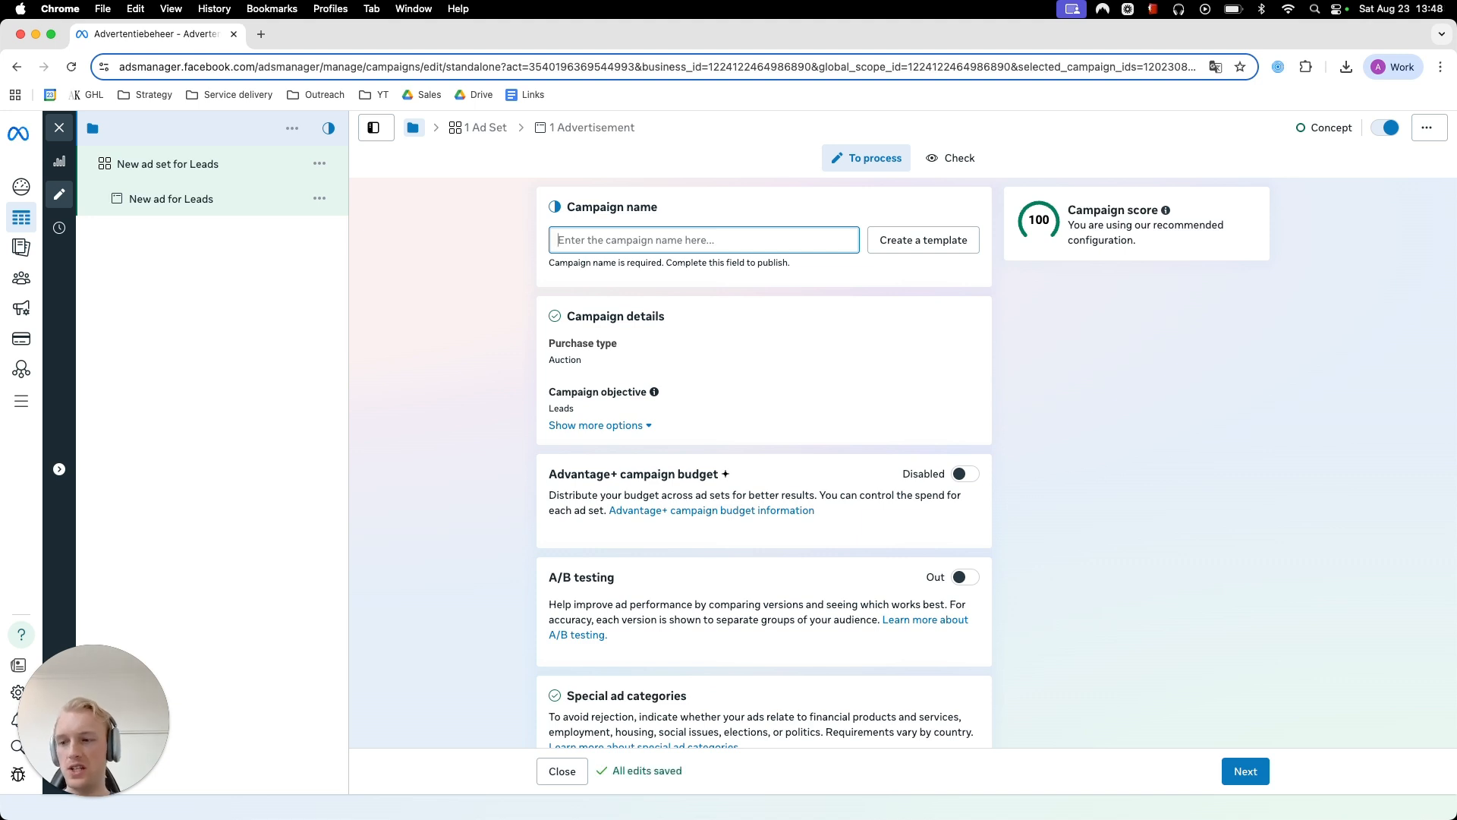
type("Cons")
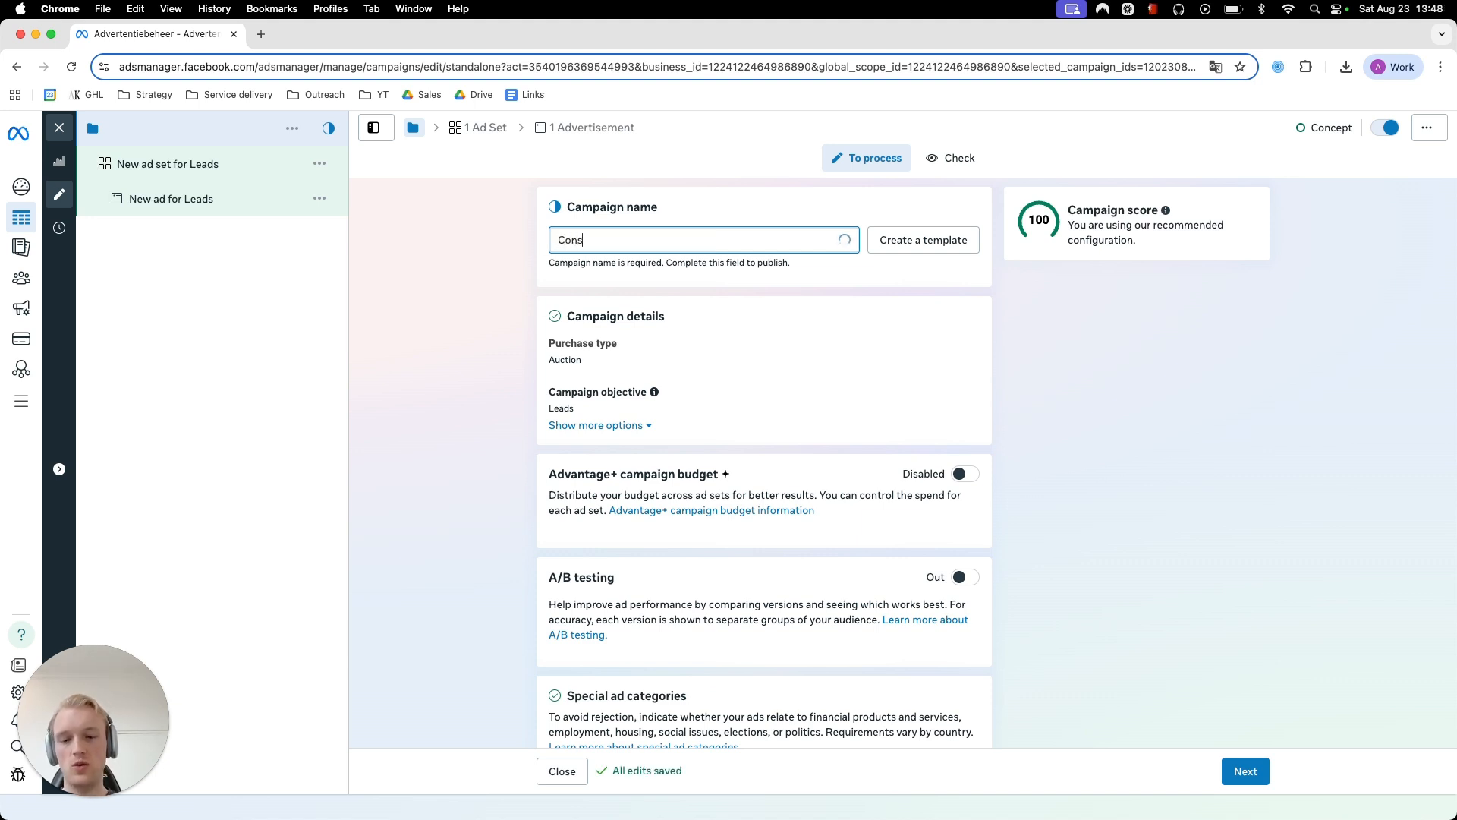
type("truction -")
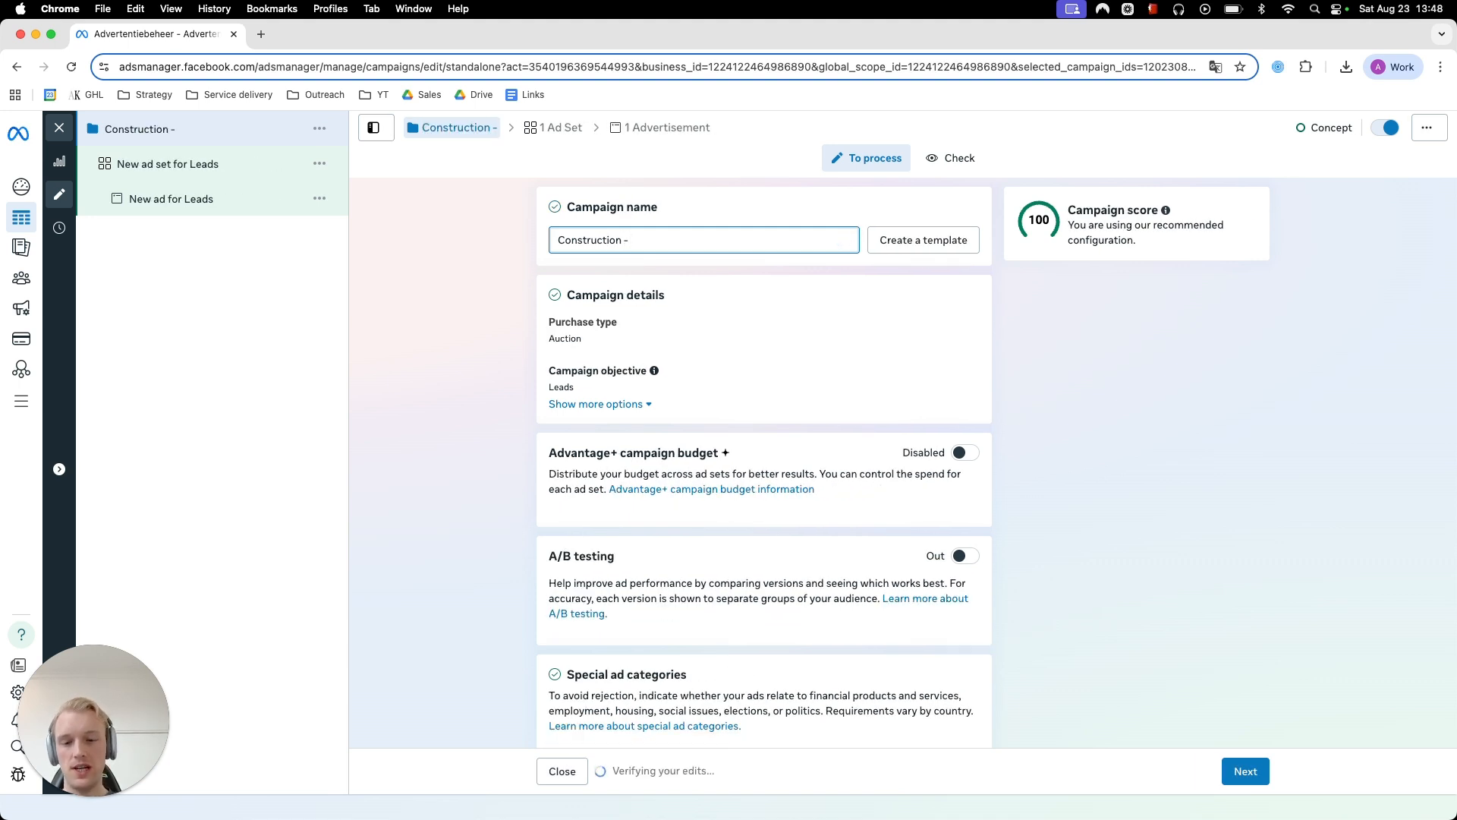
type(" CFO")
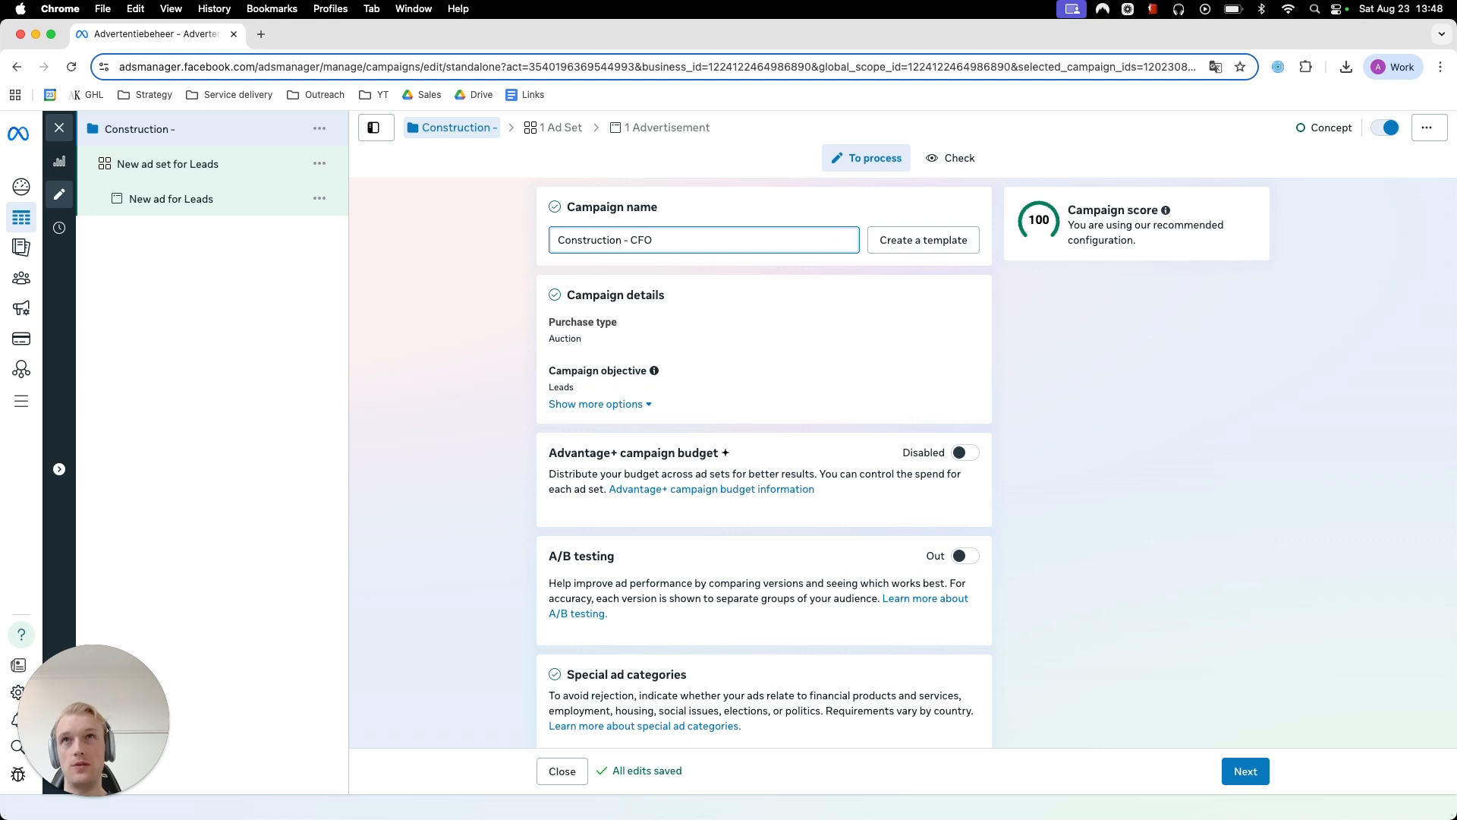
left_click(501, 393)
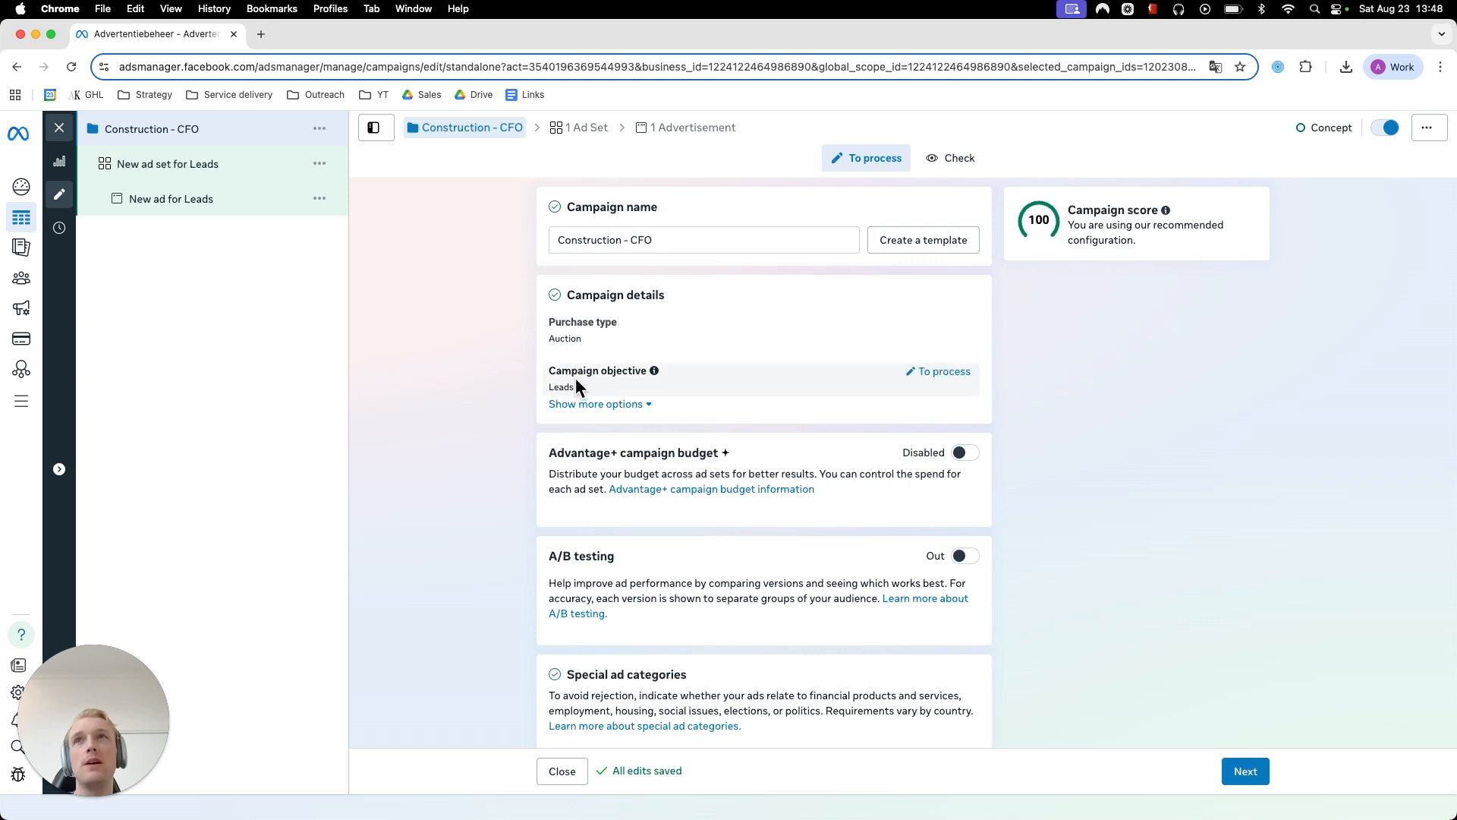
scroll(488, 413, "down", 3)
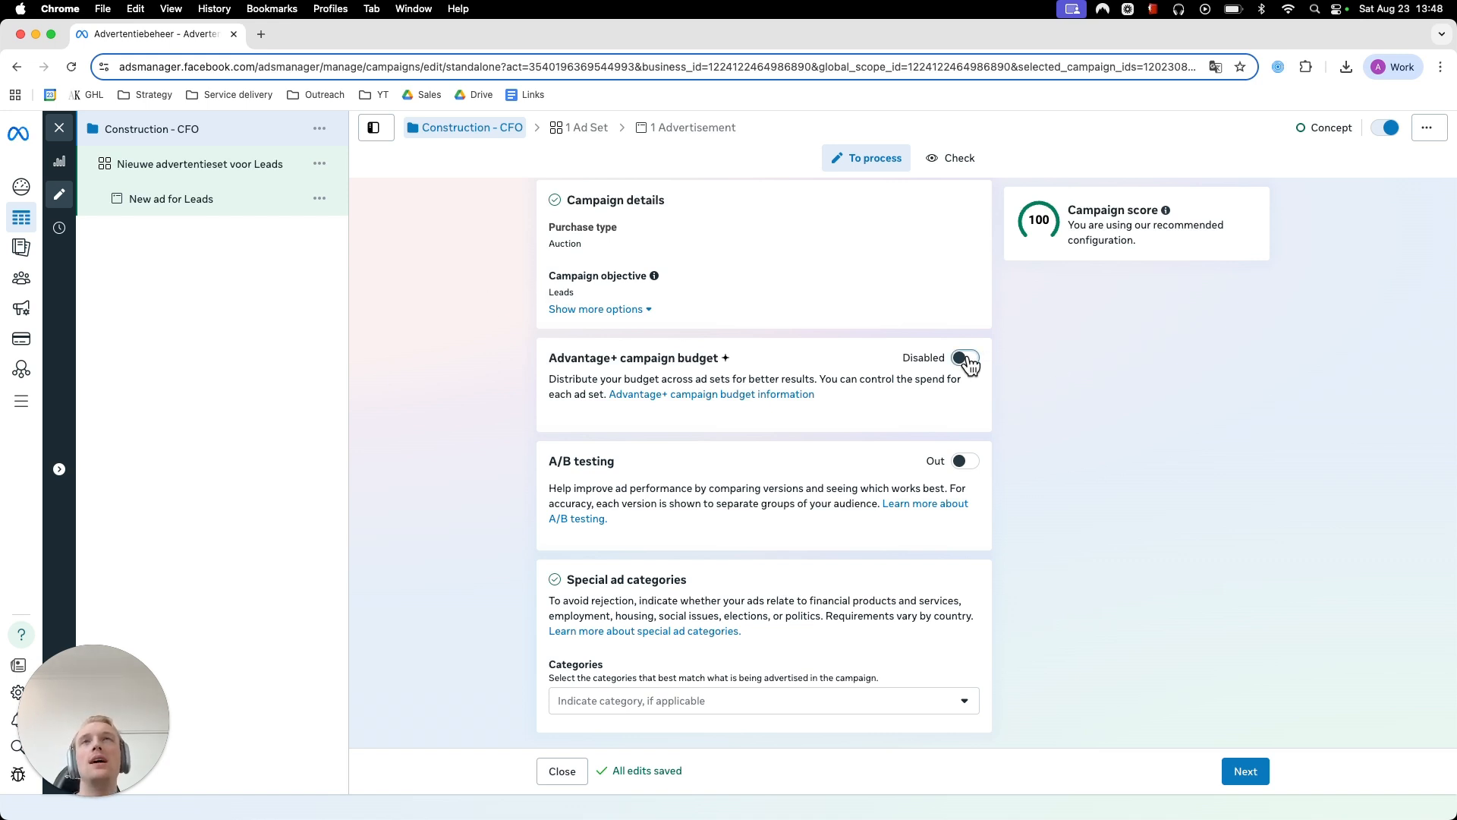
left_click(966, 359)
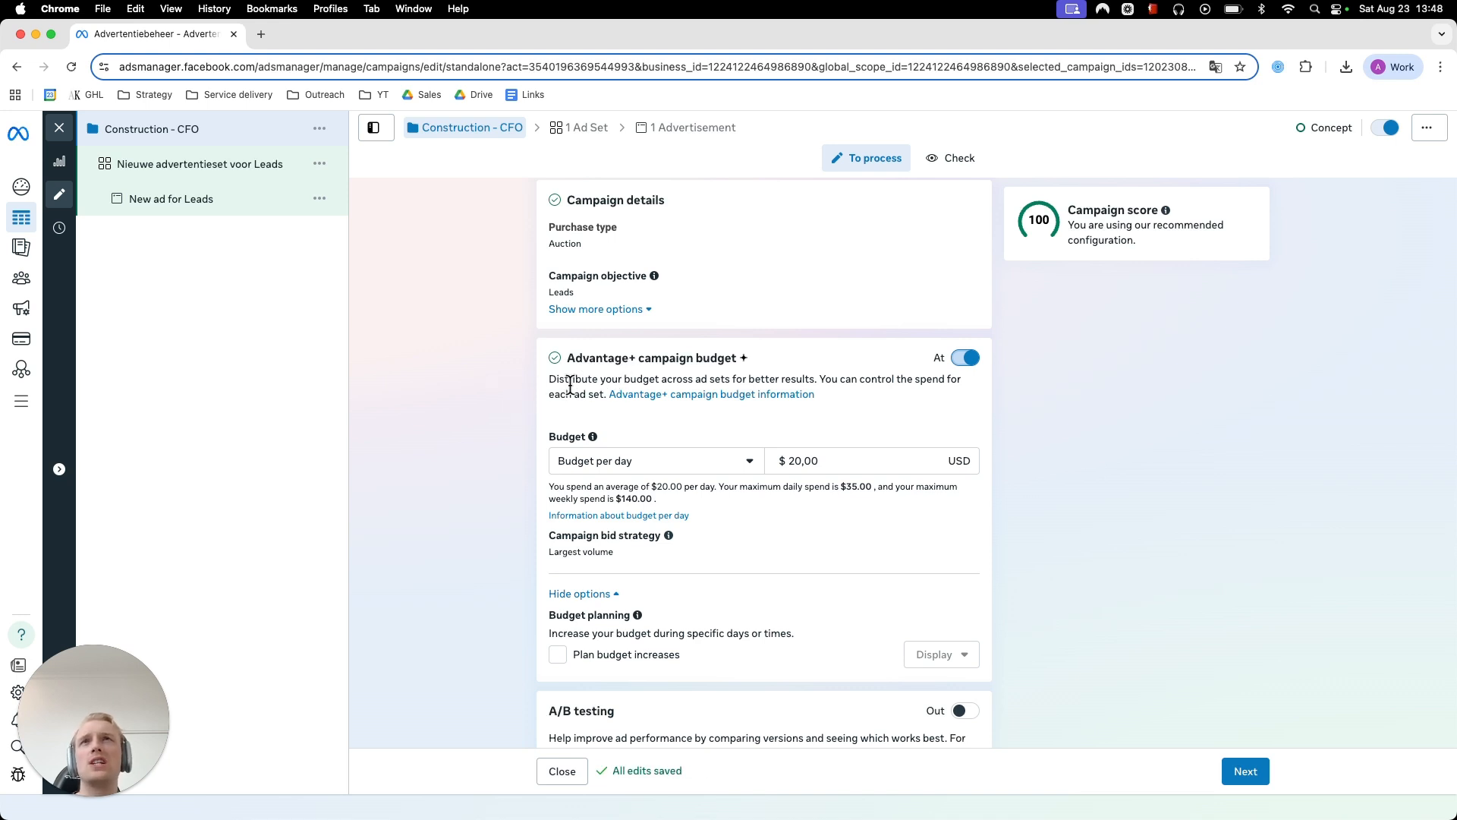
left_click(971, 360)
- Examine the budget and planning settings of the new ad set
left_click(258, 164)
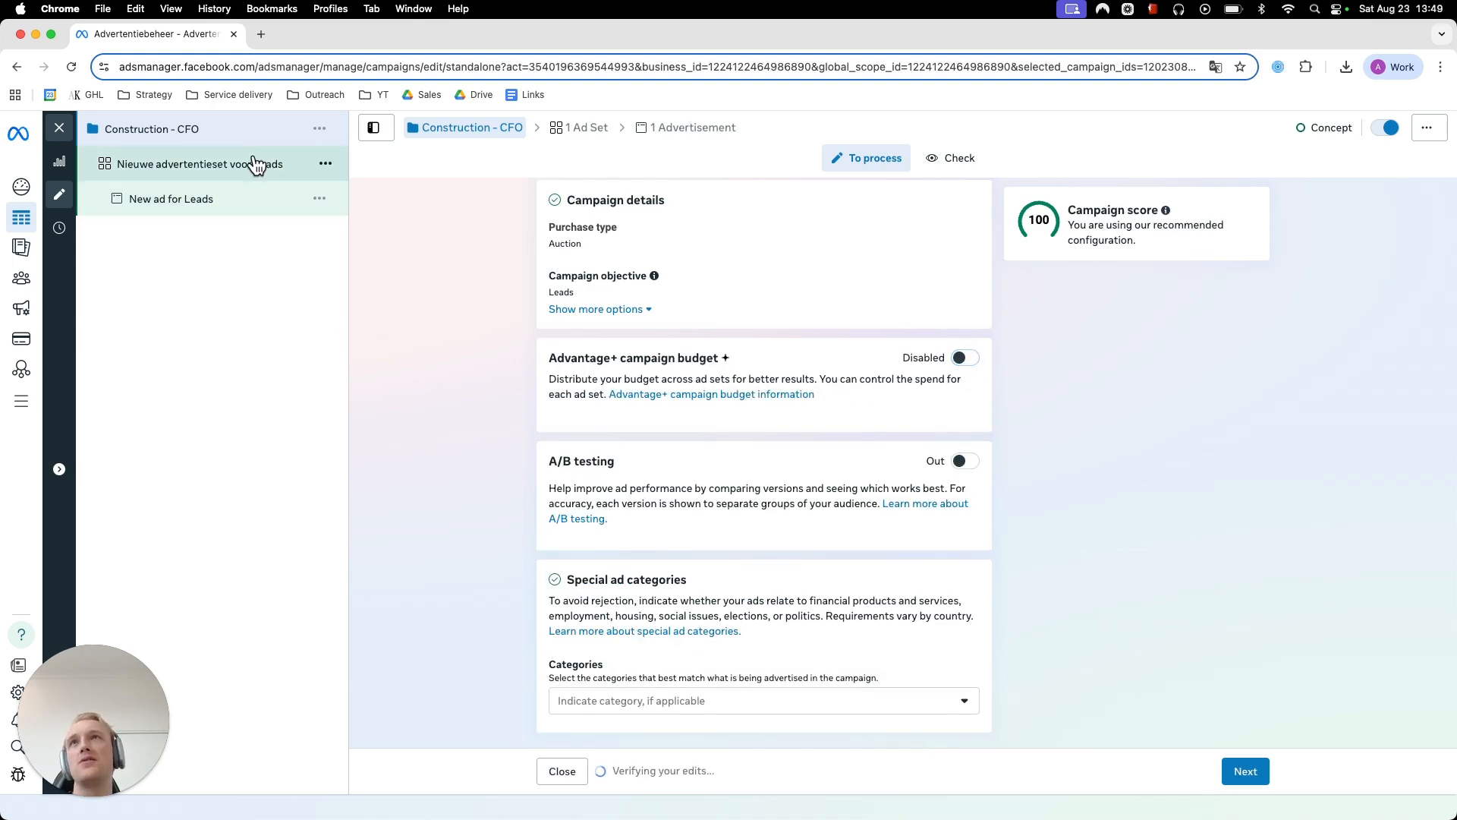
scroll(450, 285, "down", 5)
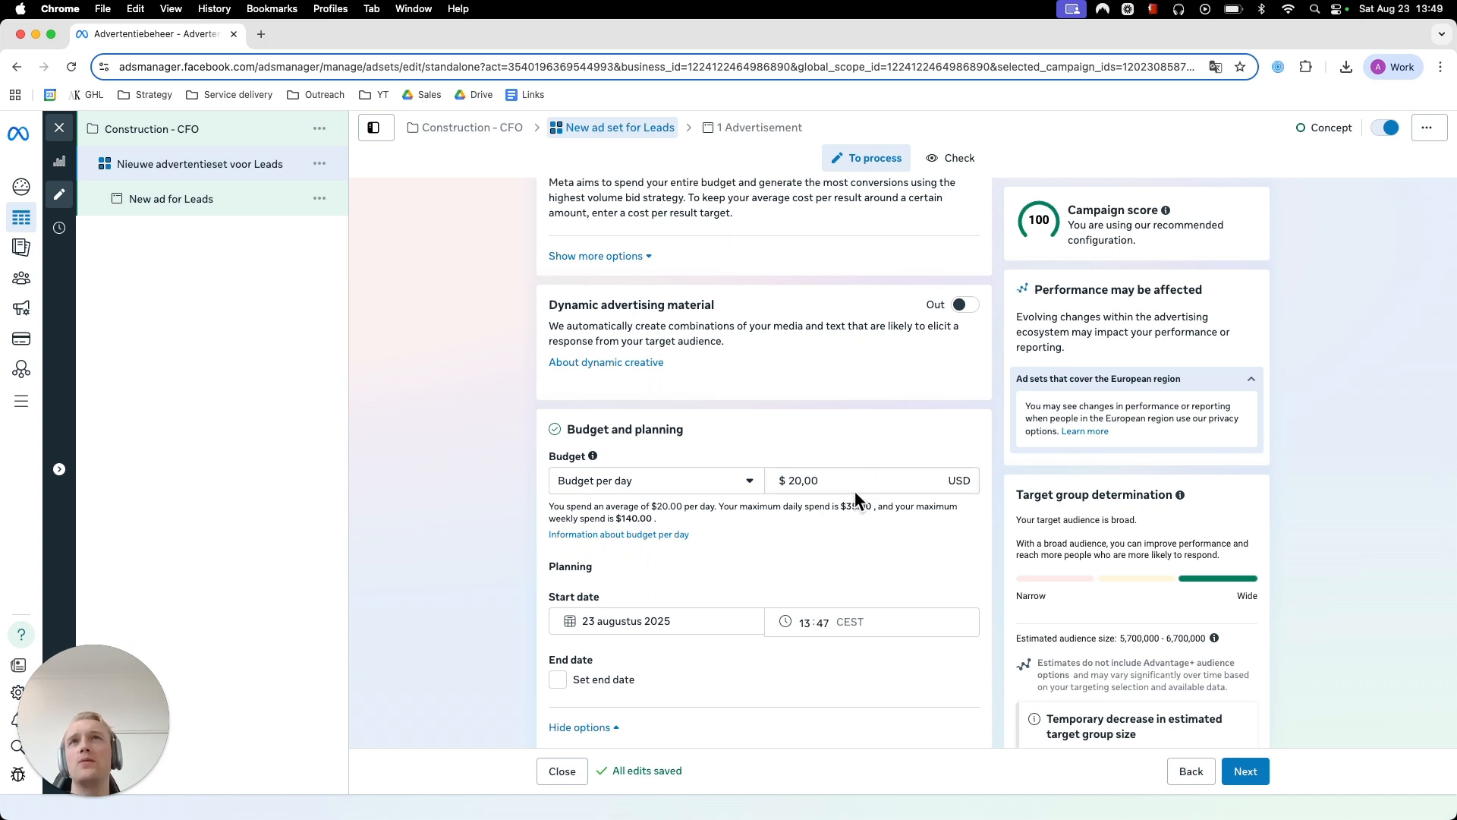
- Declare Financial products and services as the campaign's special ad category and continue to the ad set
left_click(186, 127)
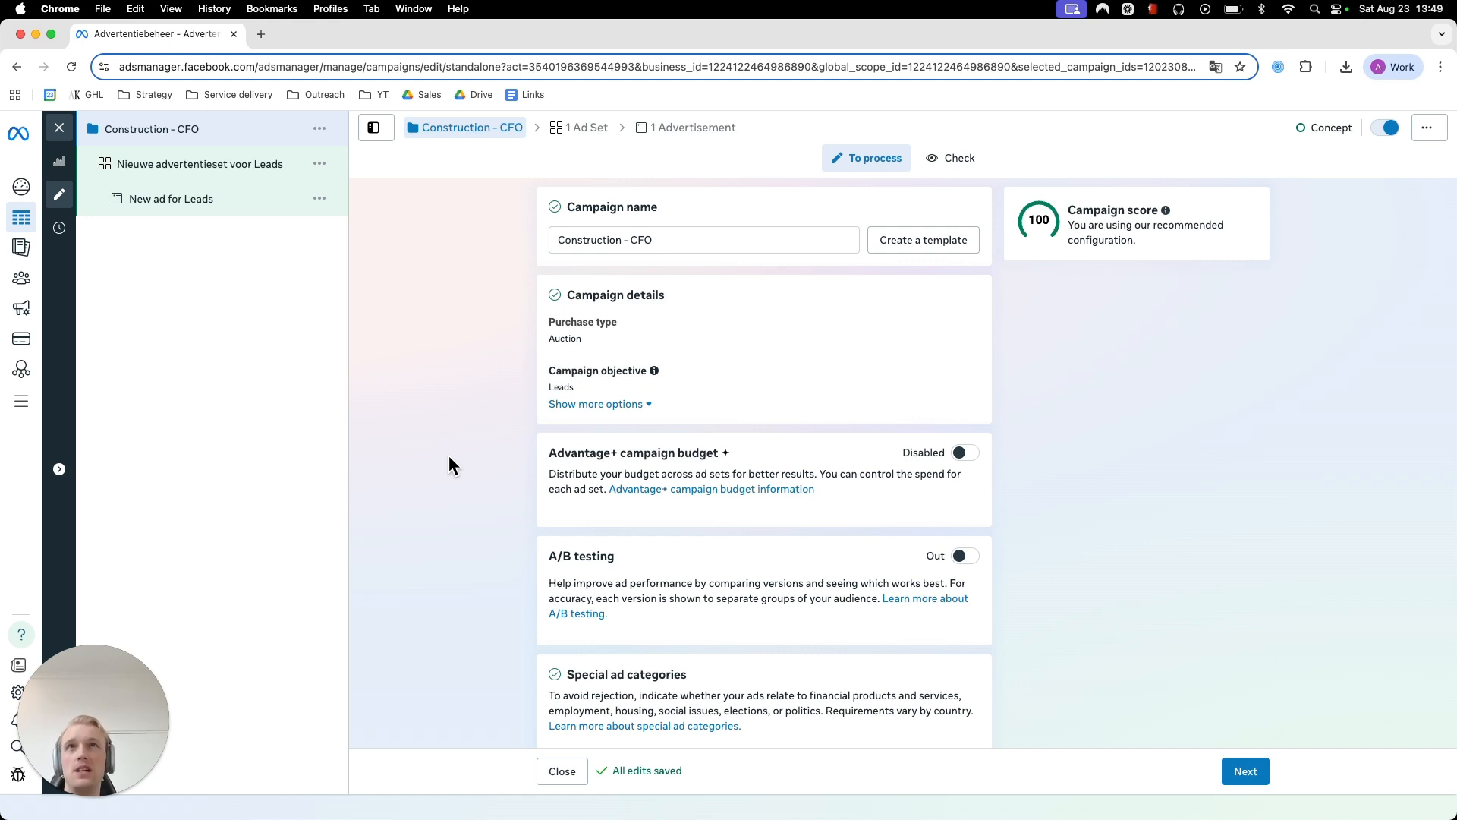
scroll(450, 454, "down", 2)
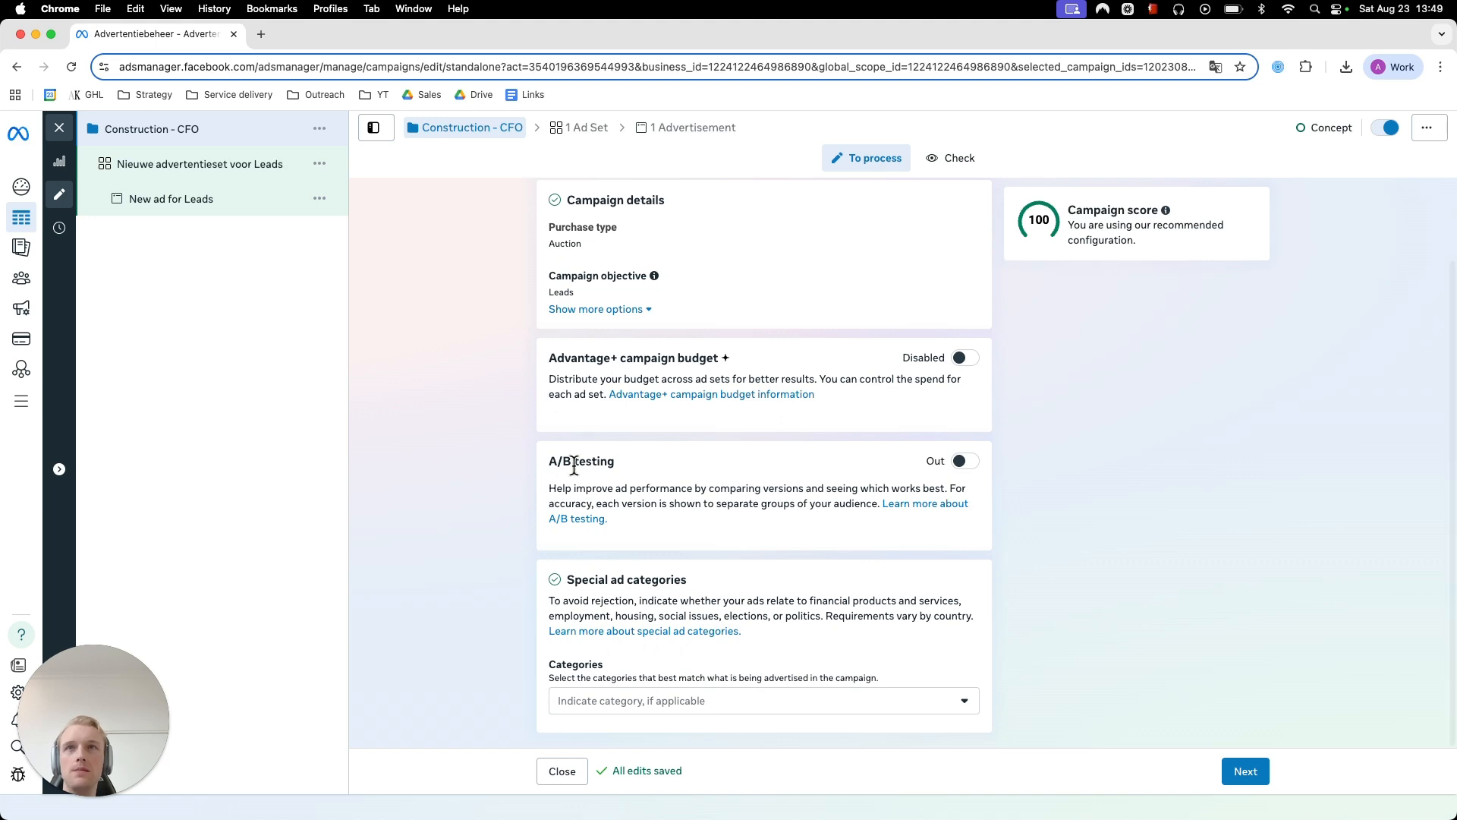
left_click(671, 702)
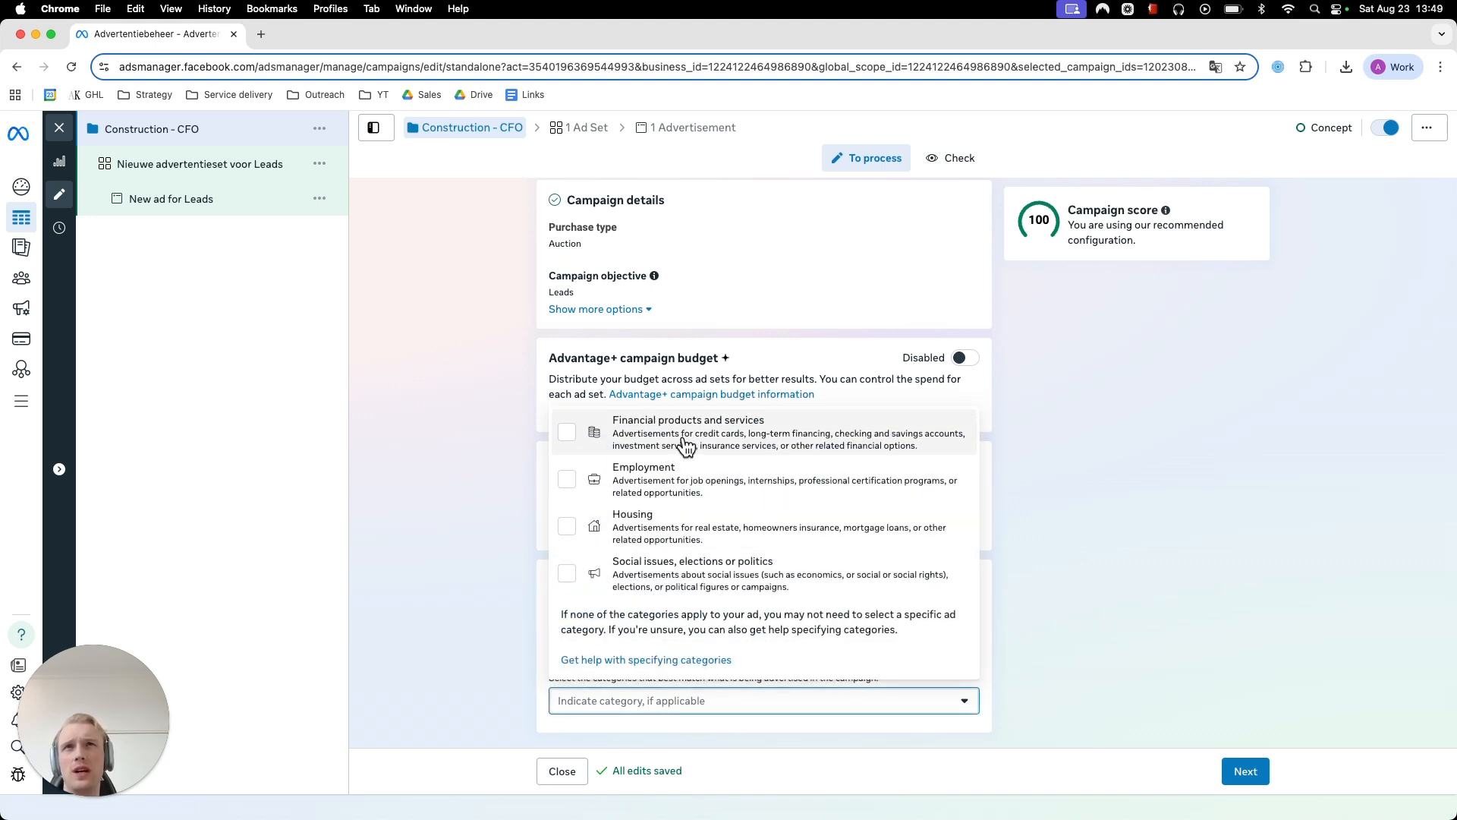
left_click(425, 474)
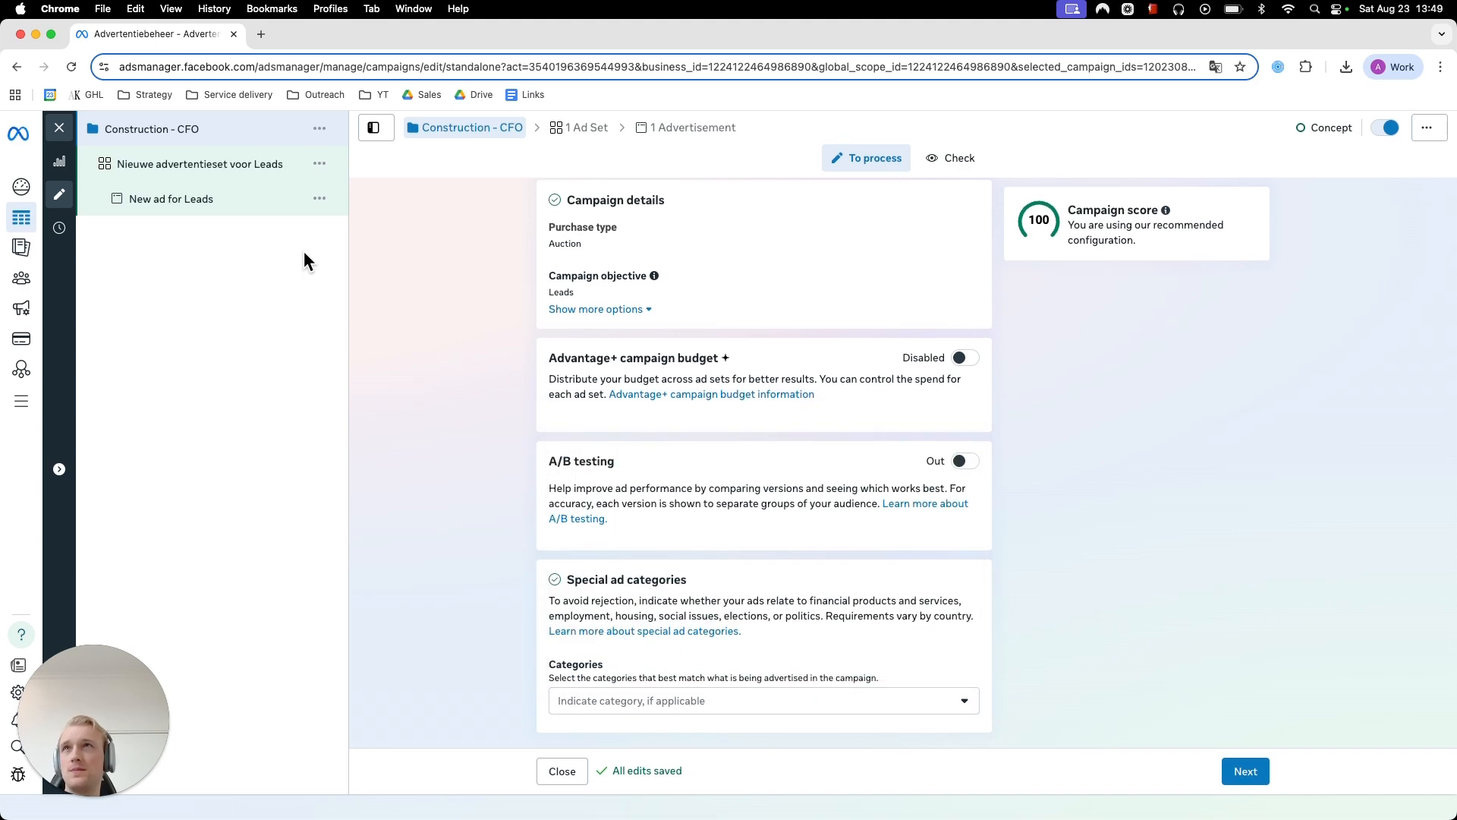
left_click(649, 702)
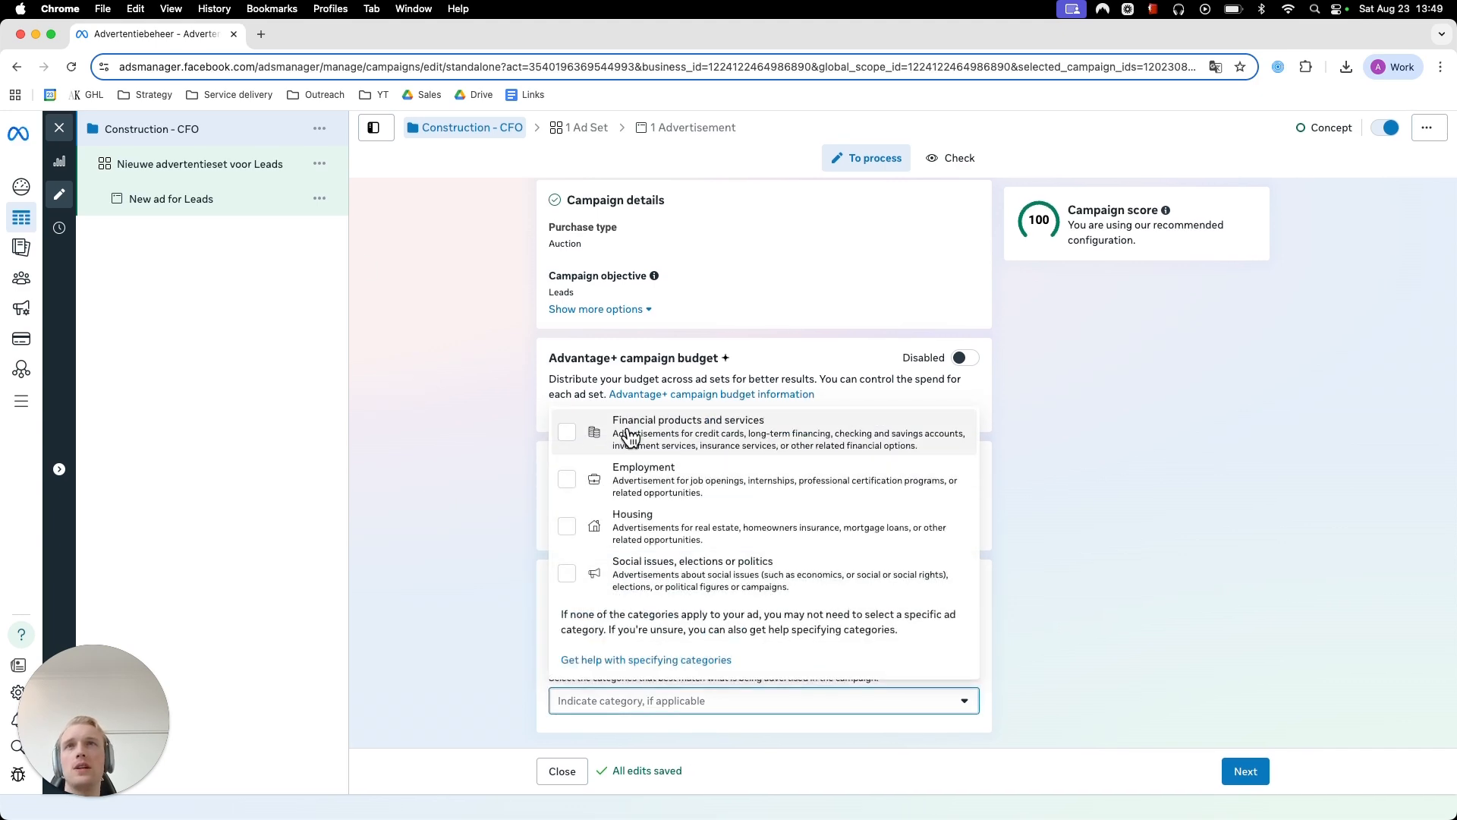
left_click(595, 426)
left_click(379, 501)
scroll(530, 496, "up", 2)
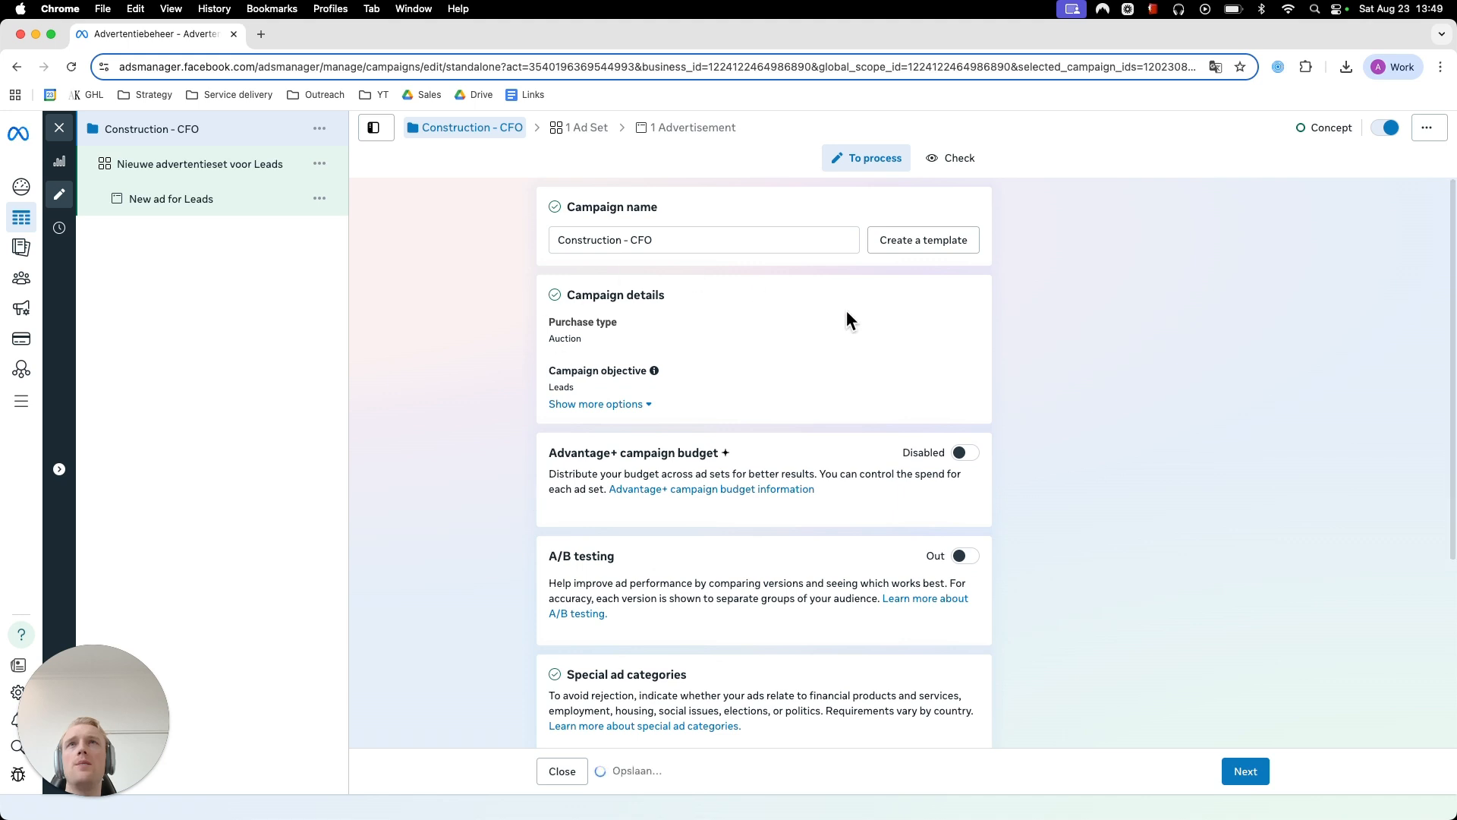
scroll(1105, 469, "down", 4)
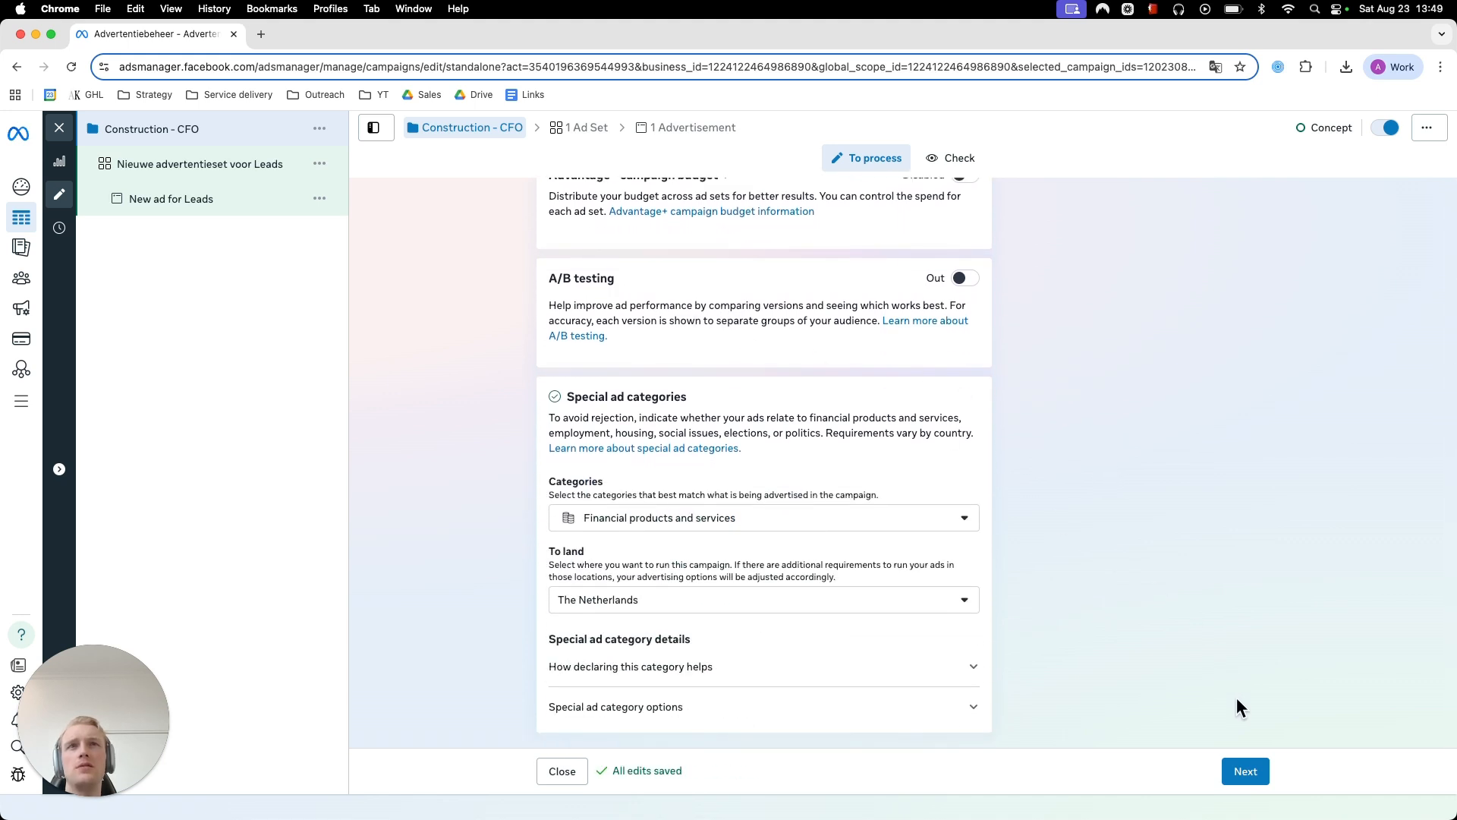
left_click(618, 604)
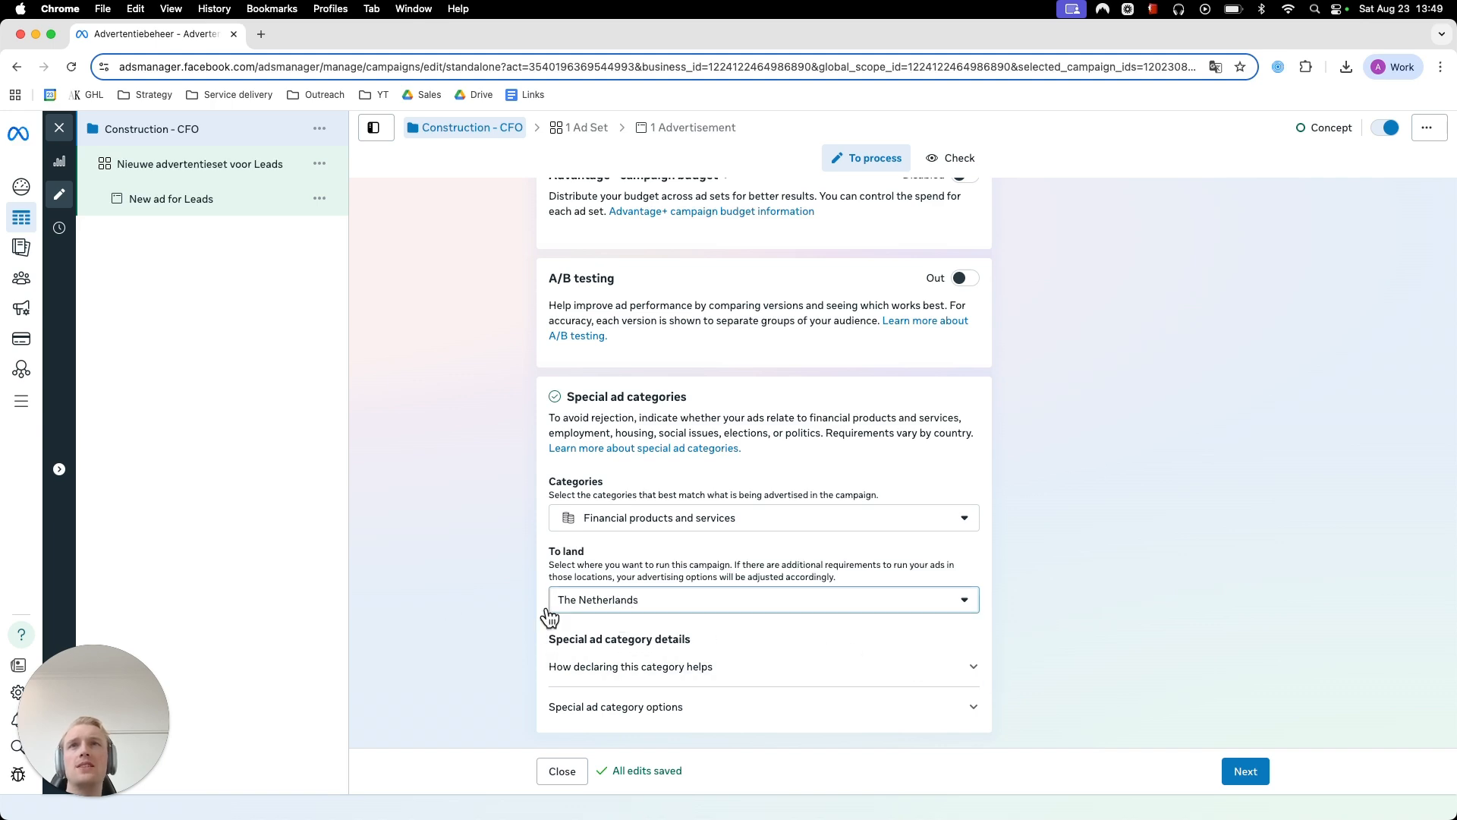
left_click(1364, 623)
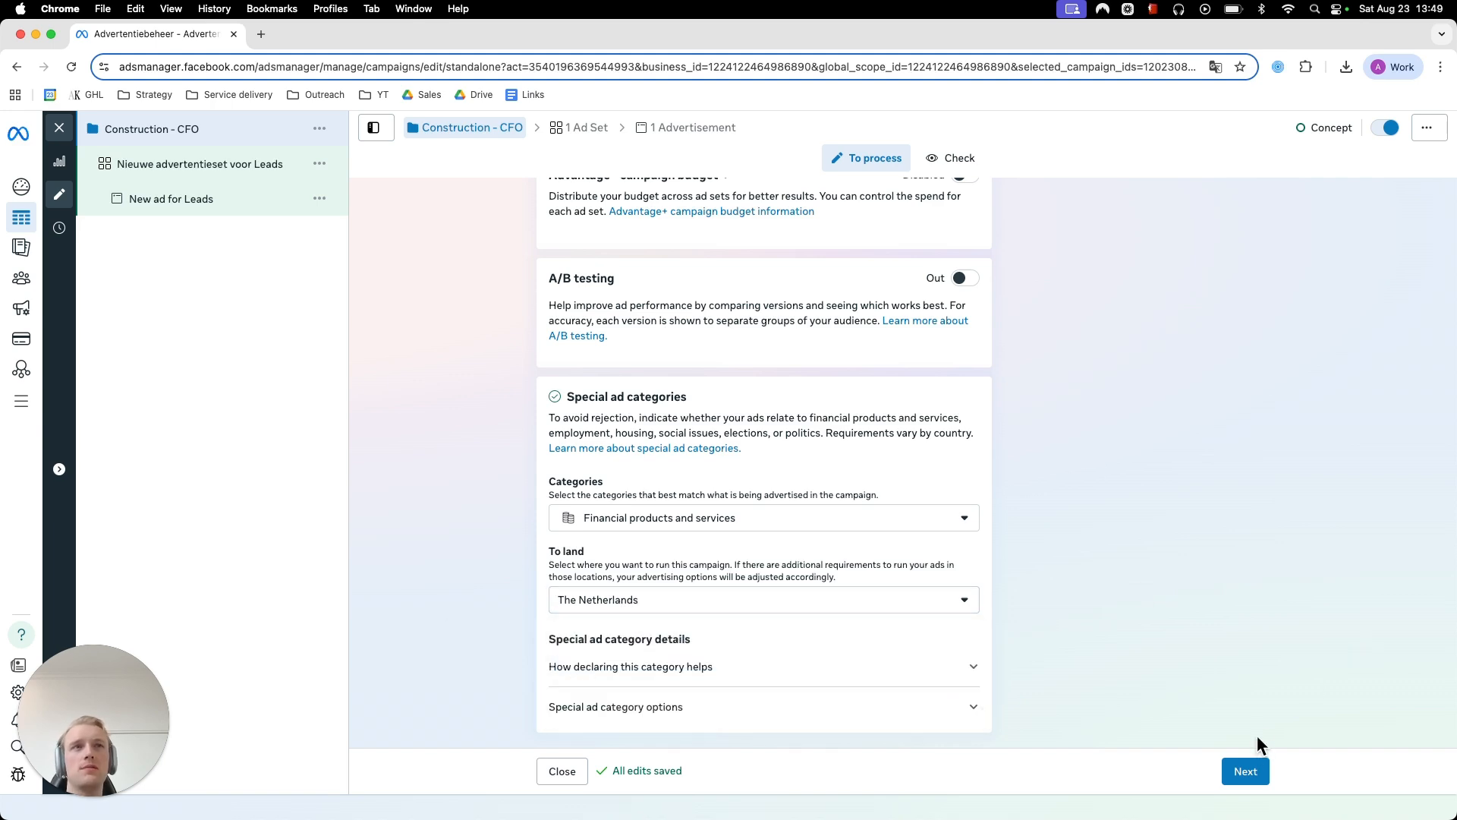
left_click(1246, 771)
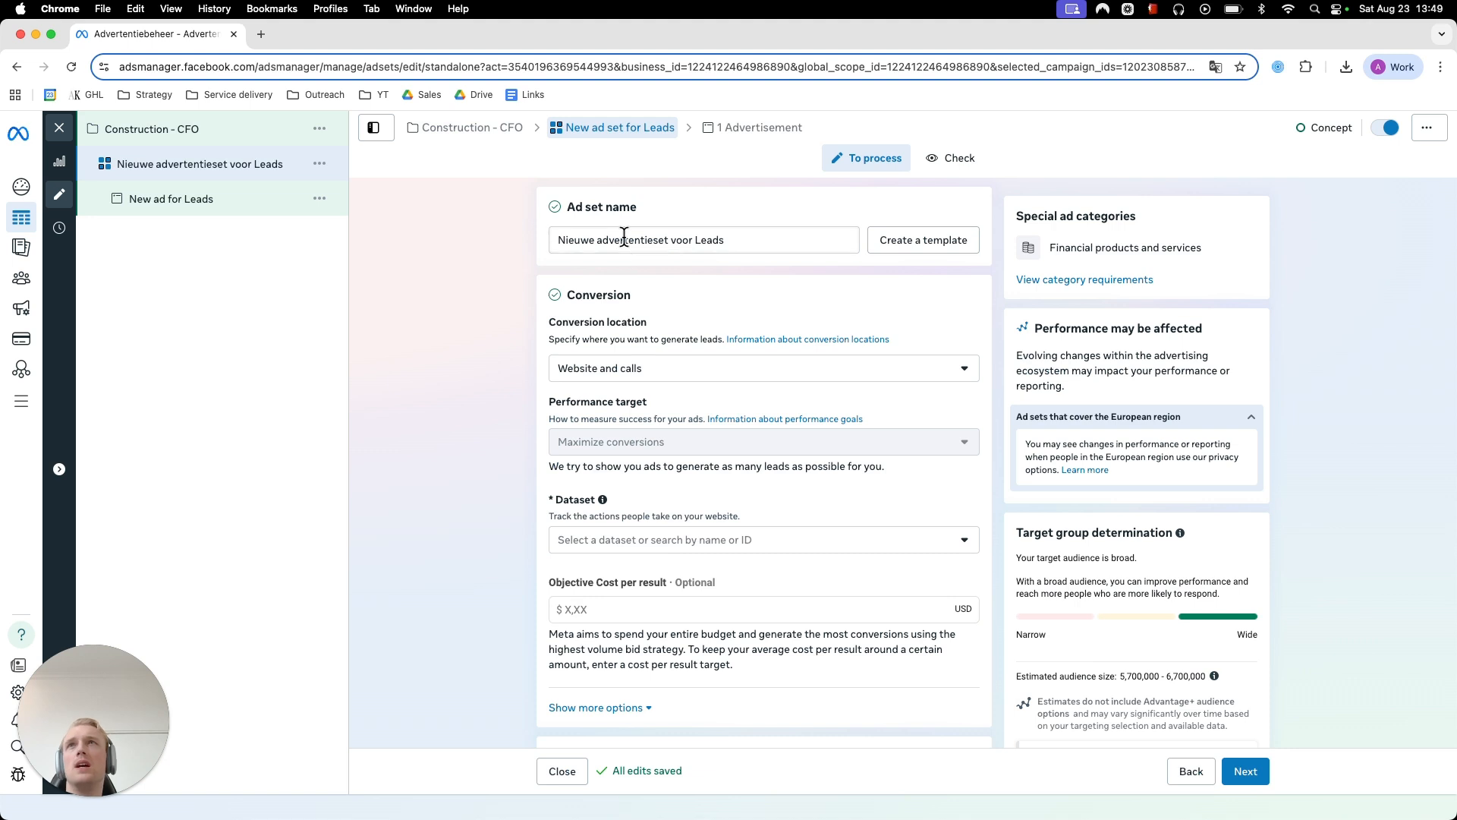
triple_click(622, 240)
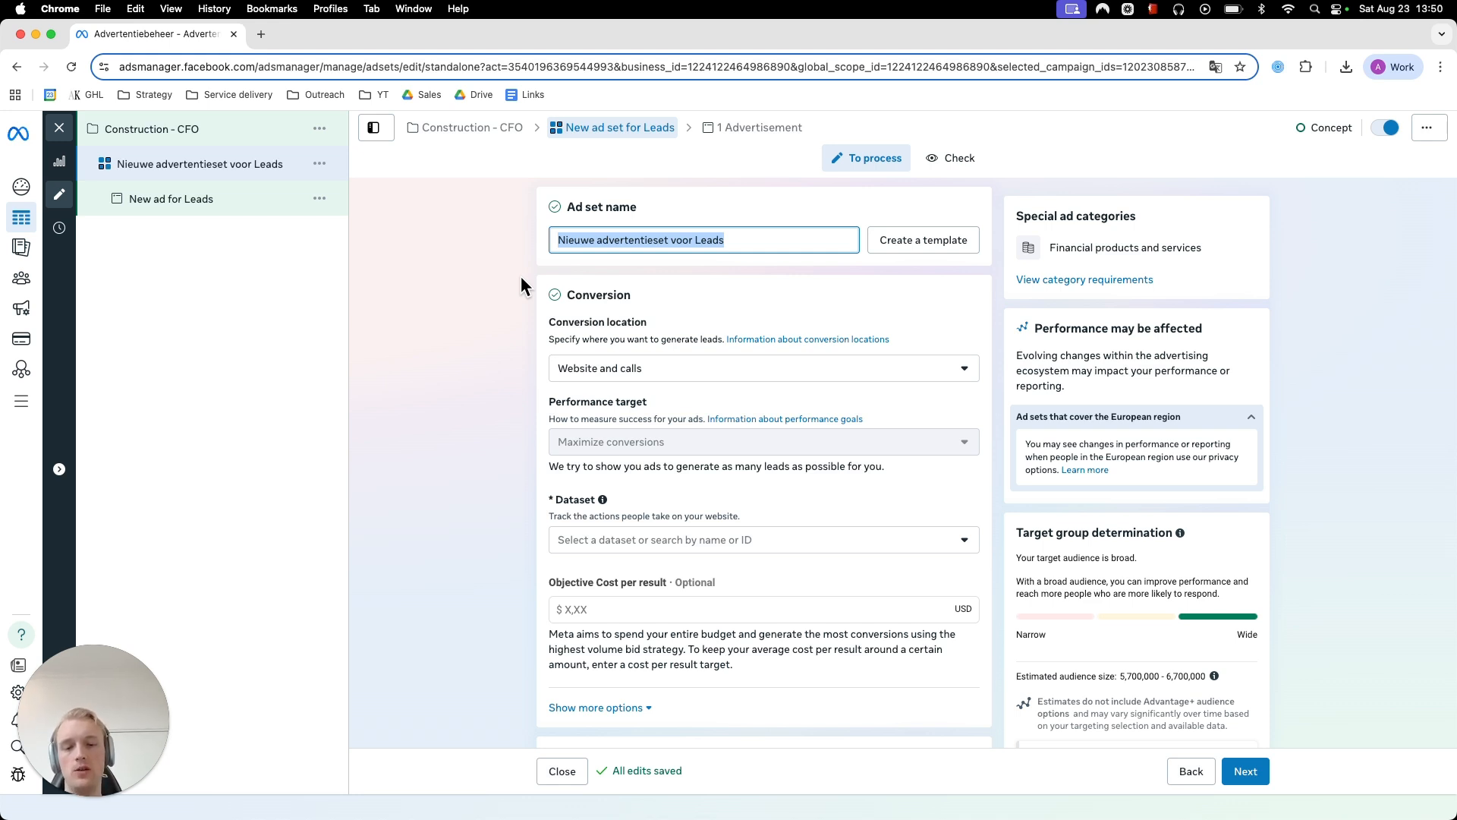
type("LAA")
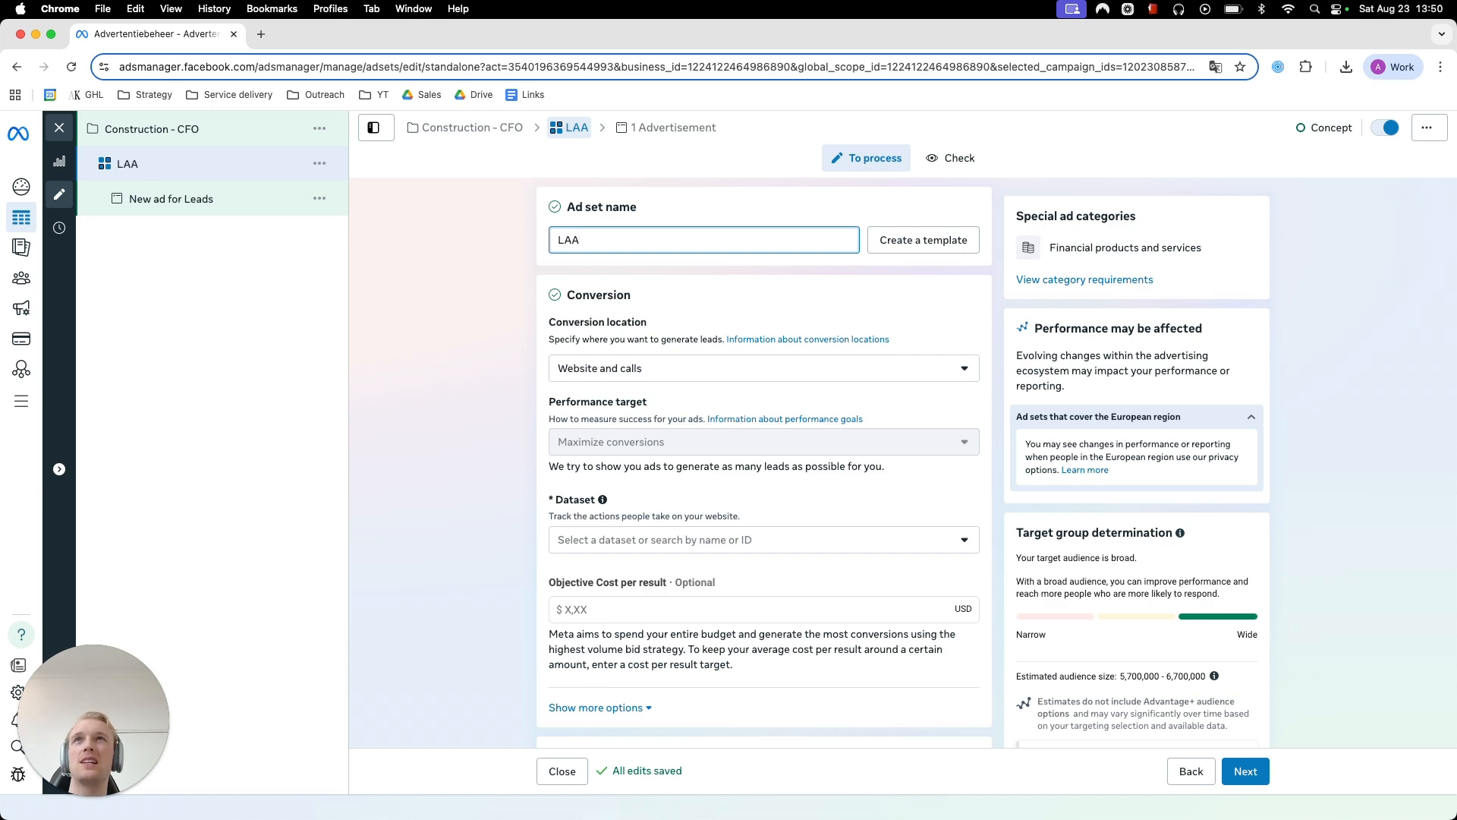
key("BackSpace")
key("BackSpace")
key("BackSpace")
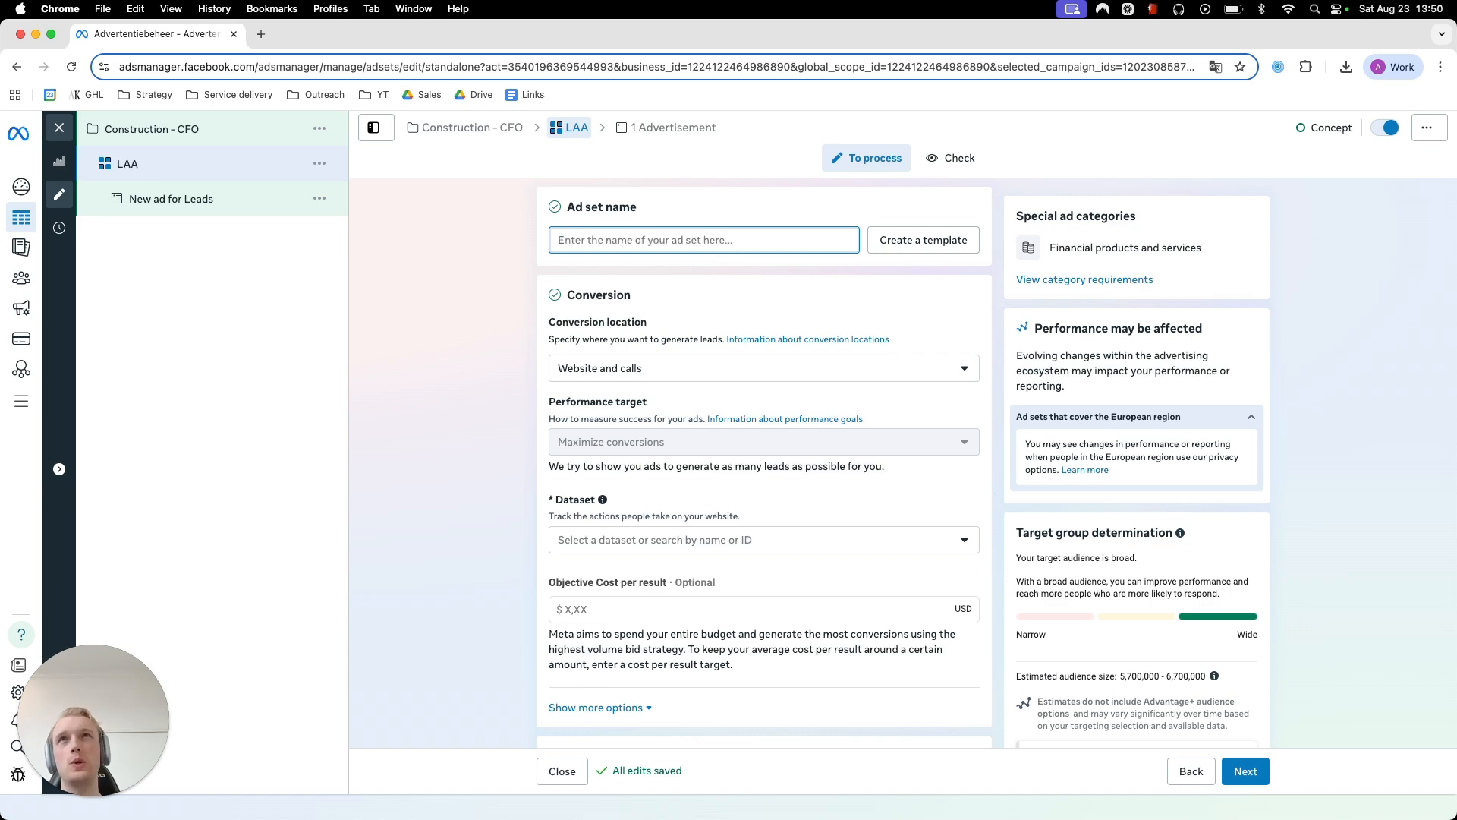
type("AI Tar")
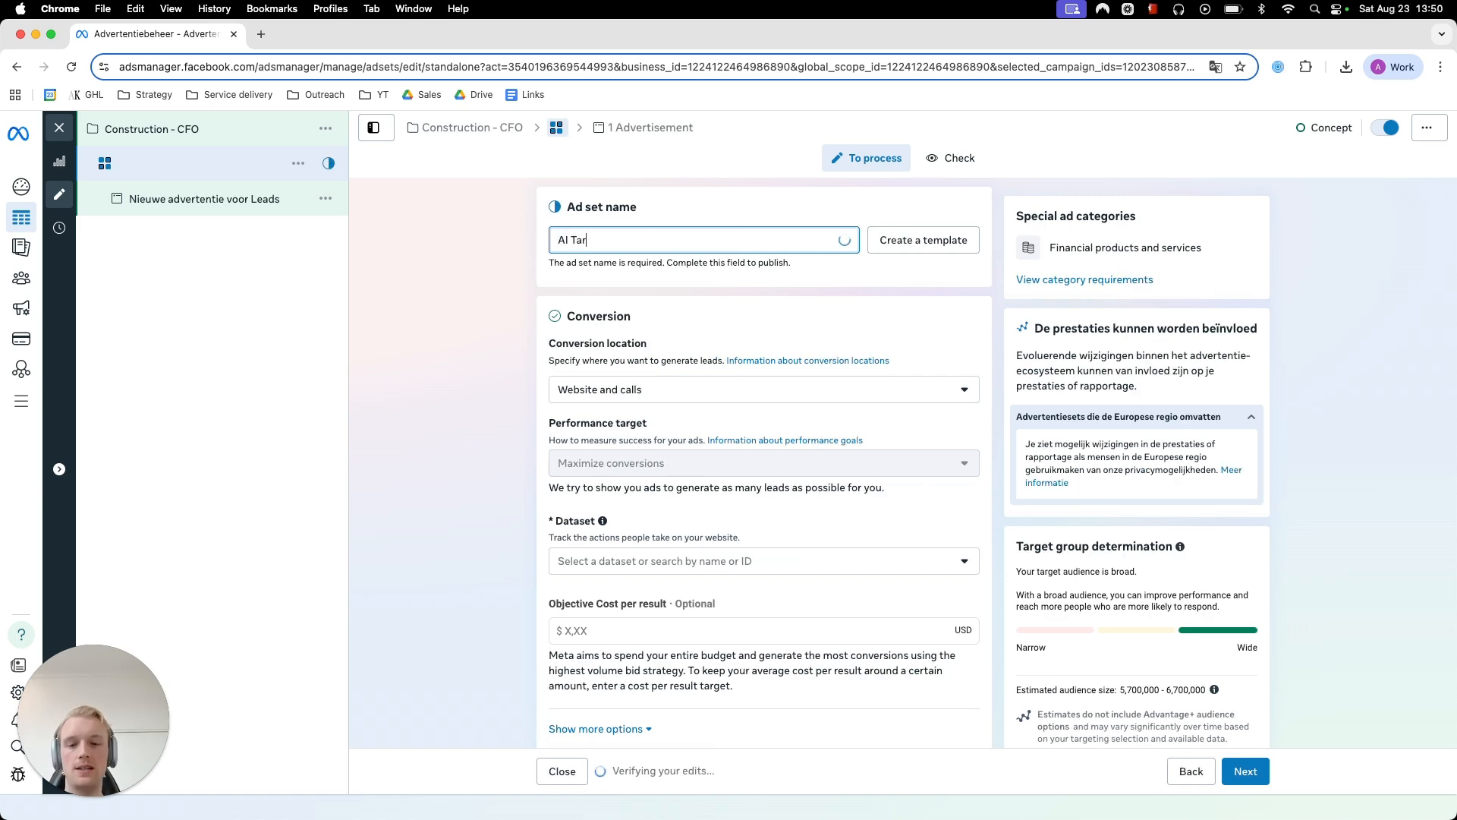
type("geting")
key("BackSpace")
key("BackSpace")
key("BackSpace")
key("BackSpace")
key("BackSpace")
key("BackSpace")
key("BackSpace")
key("BackSpace")
key("BackSpace")
key("BackSpace")
key("BackSpace")
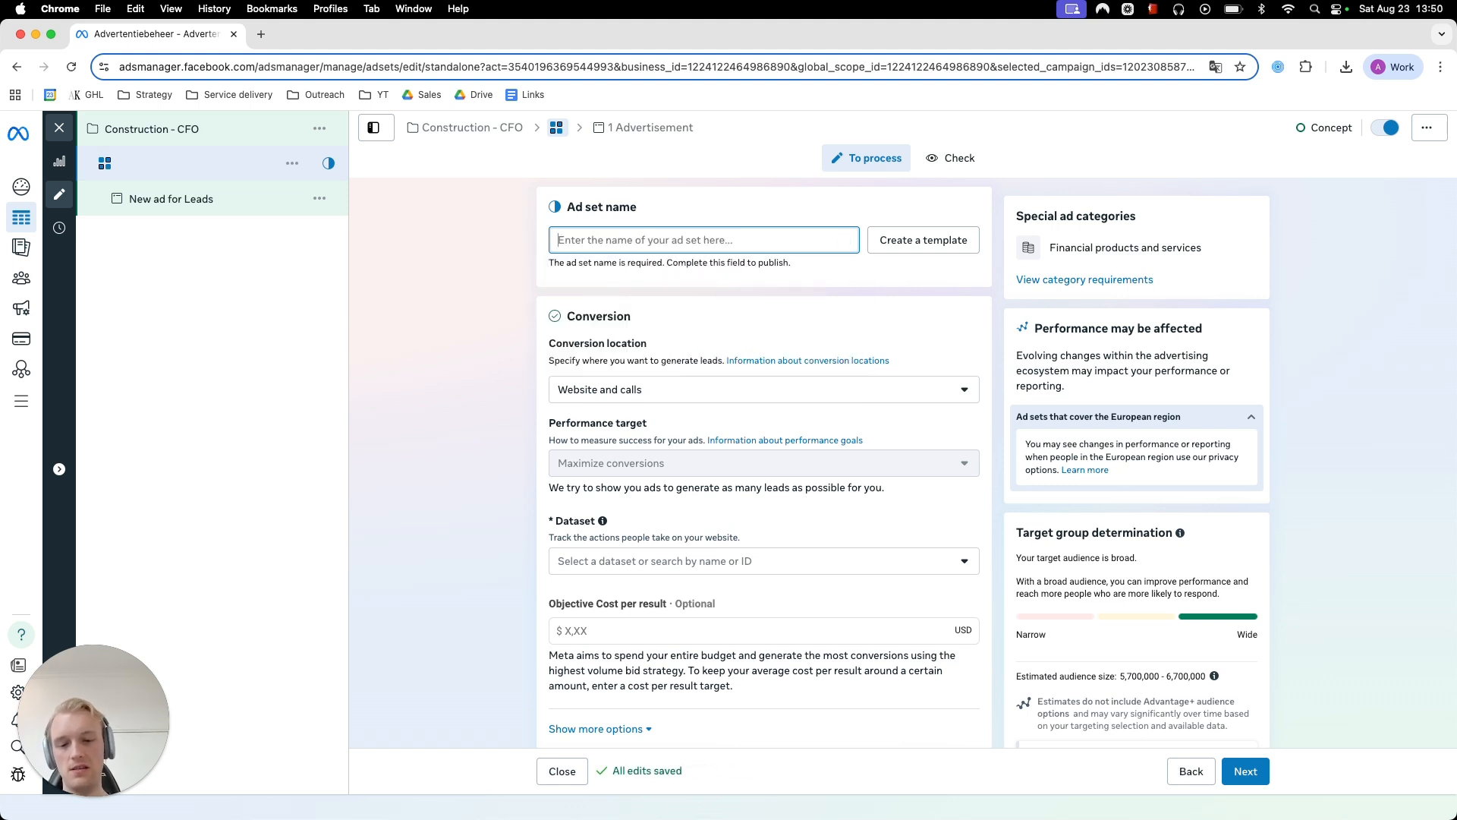
- Rename the ad set as Construction - Behavior
type("Construction -")
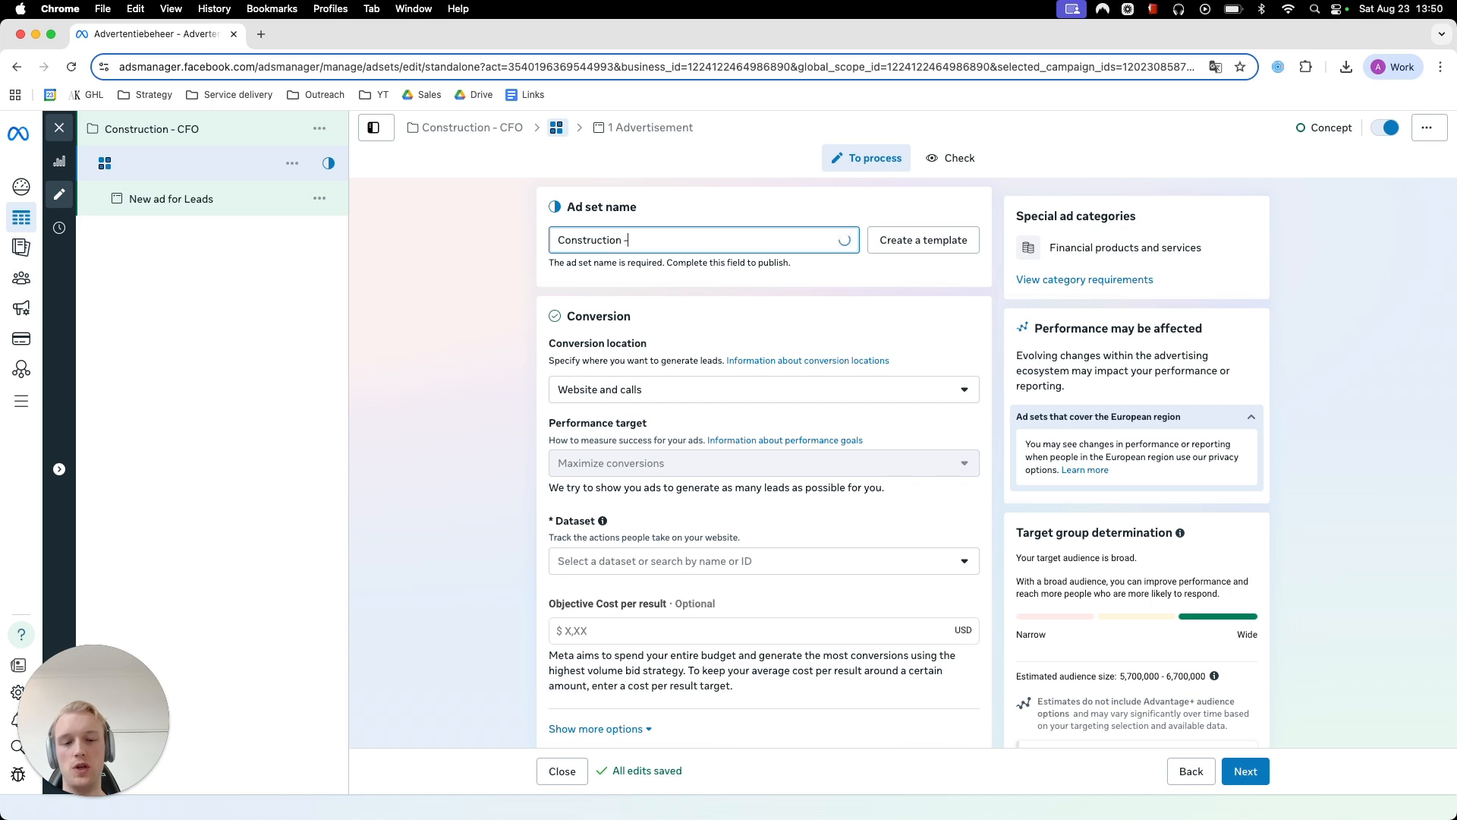
type(" Be")
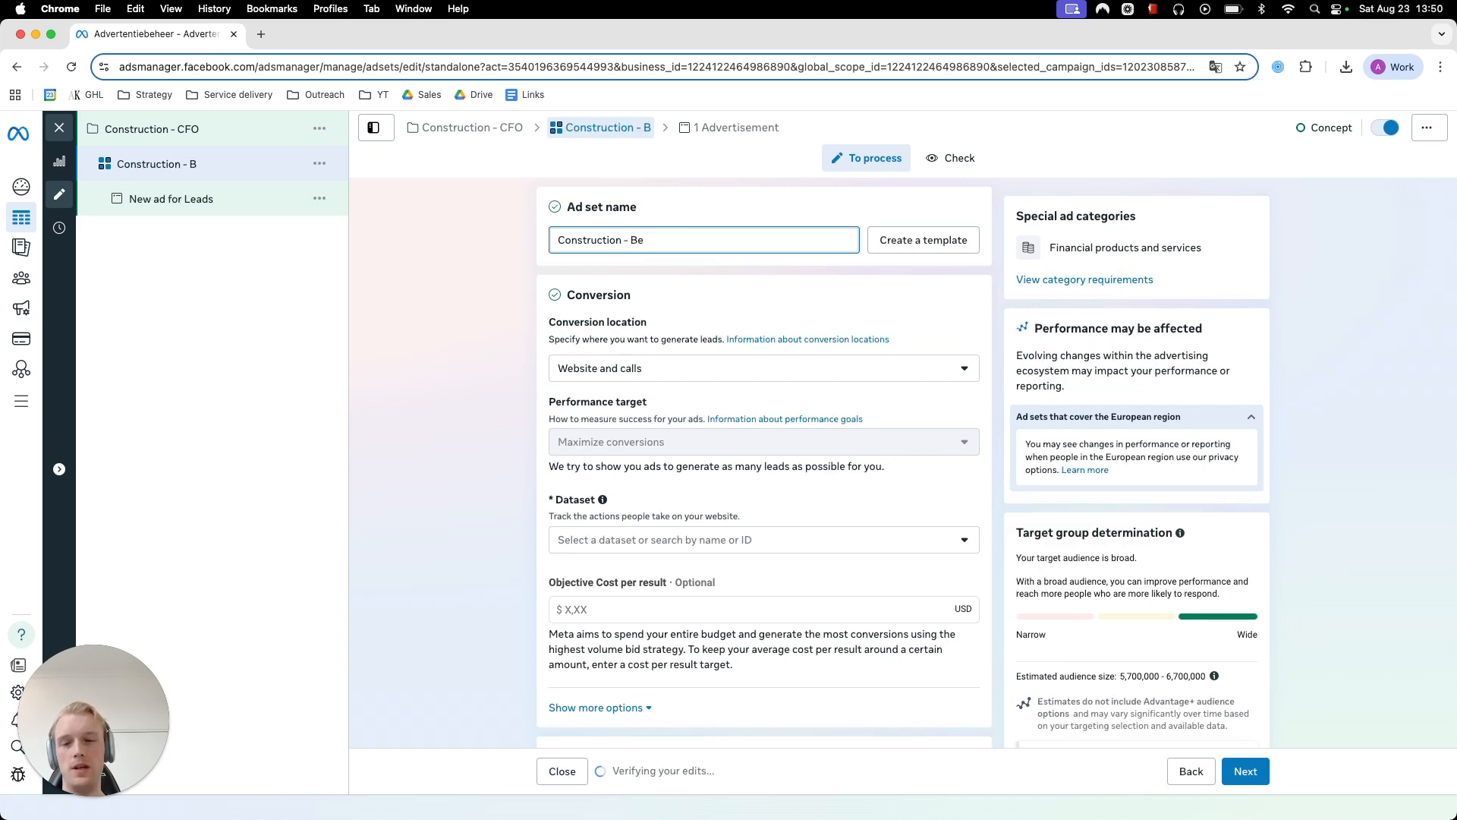
type("havior")
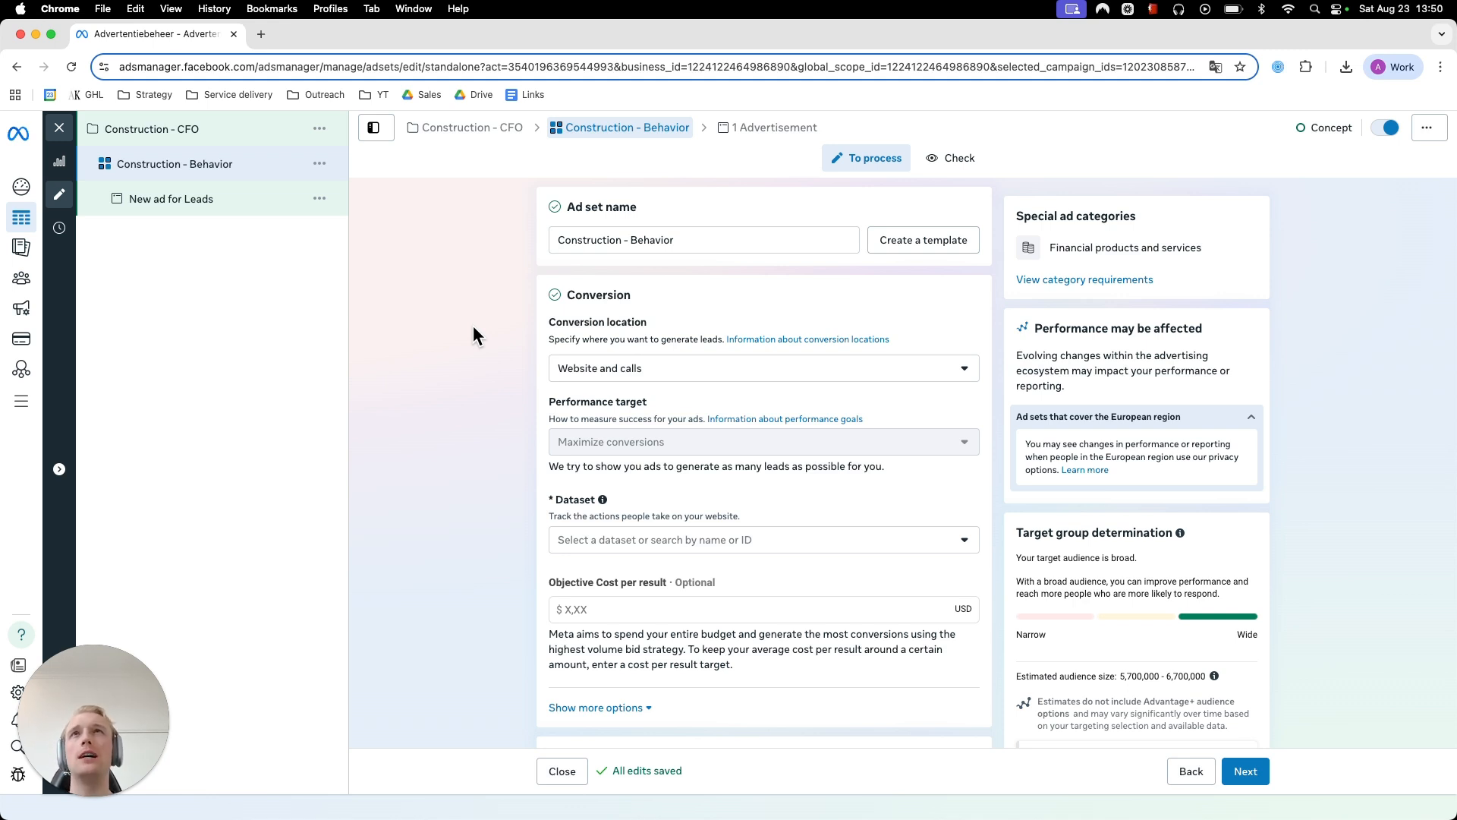
triple_click(636, 242)
left_click(486, 282)
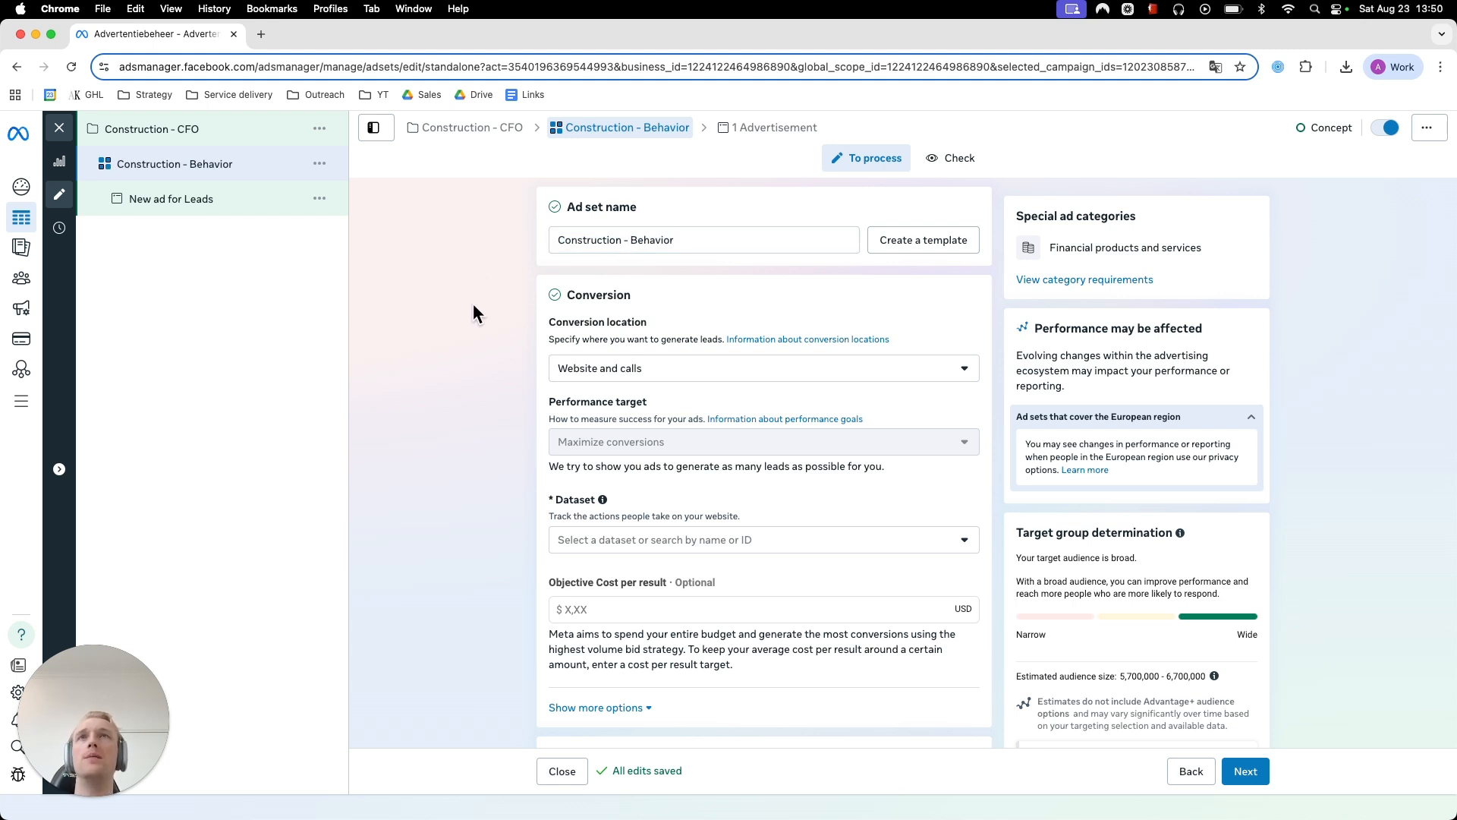
- Examine the ad set's conversion location options along with its performance target, dataset and cost per result settings
scroll(479, 316, "down", 2)
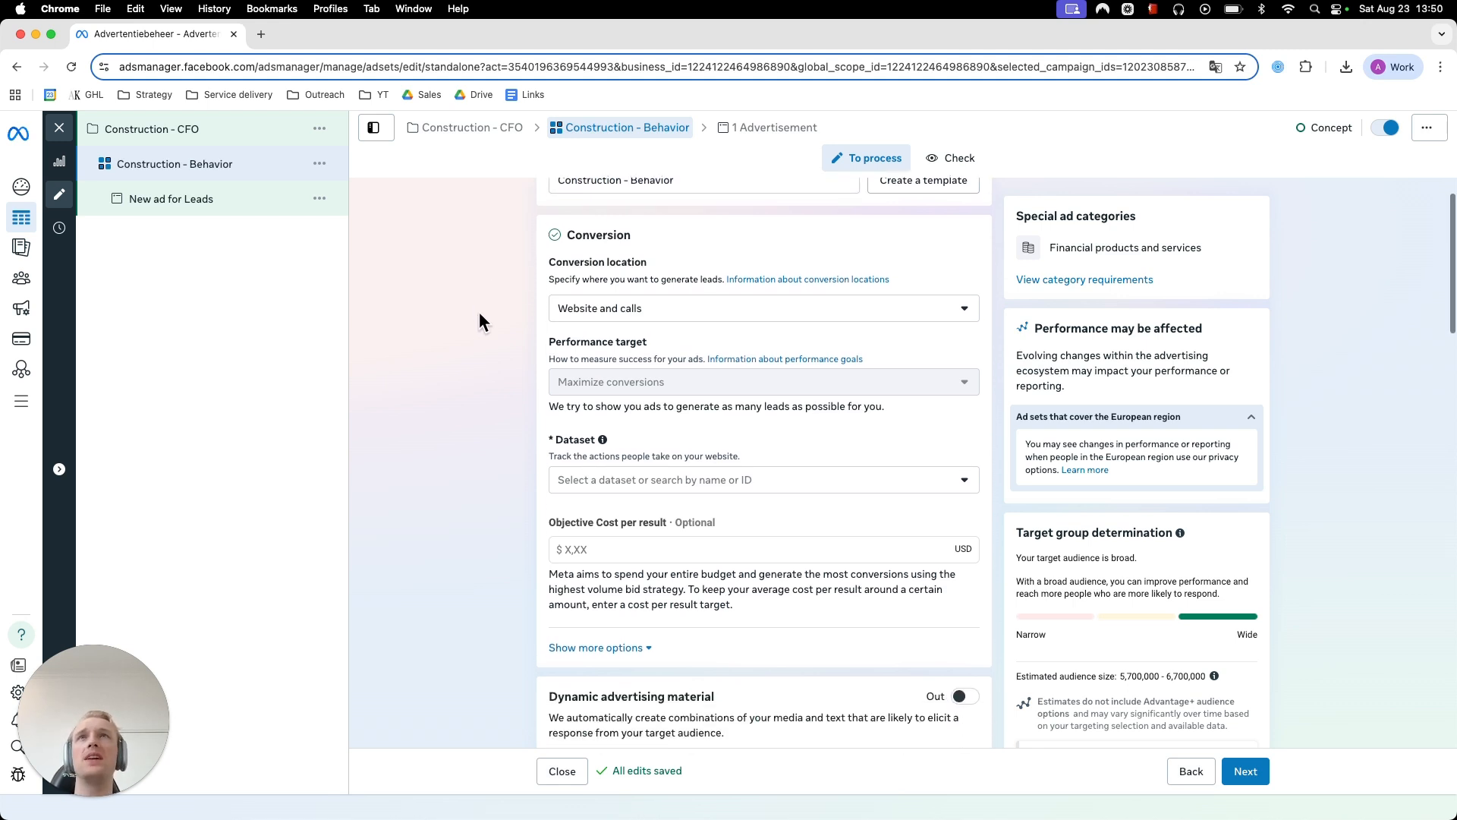
left_click(641, 294)
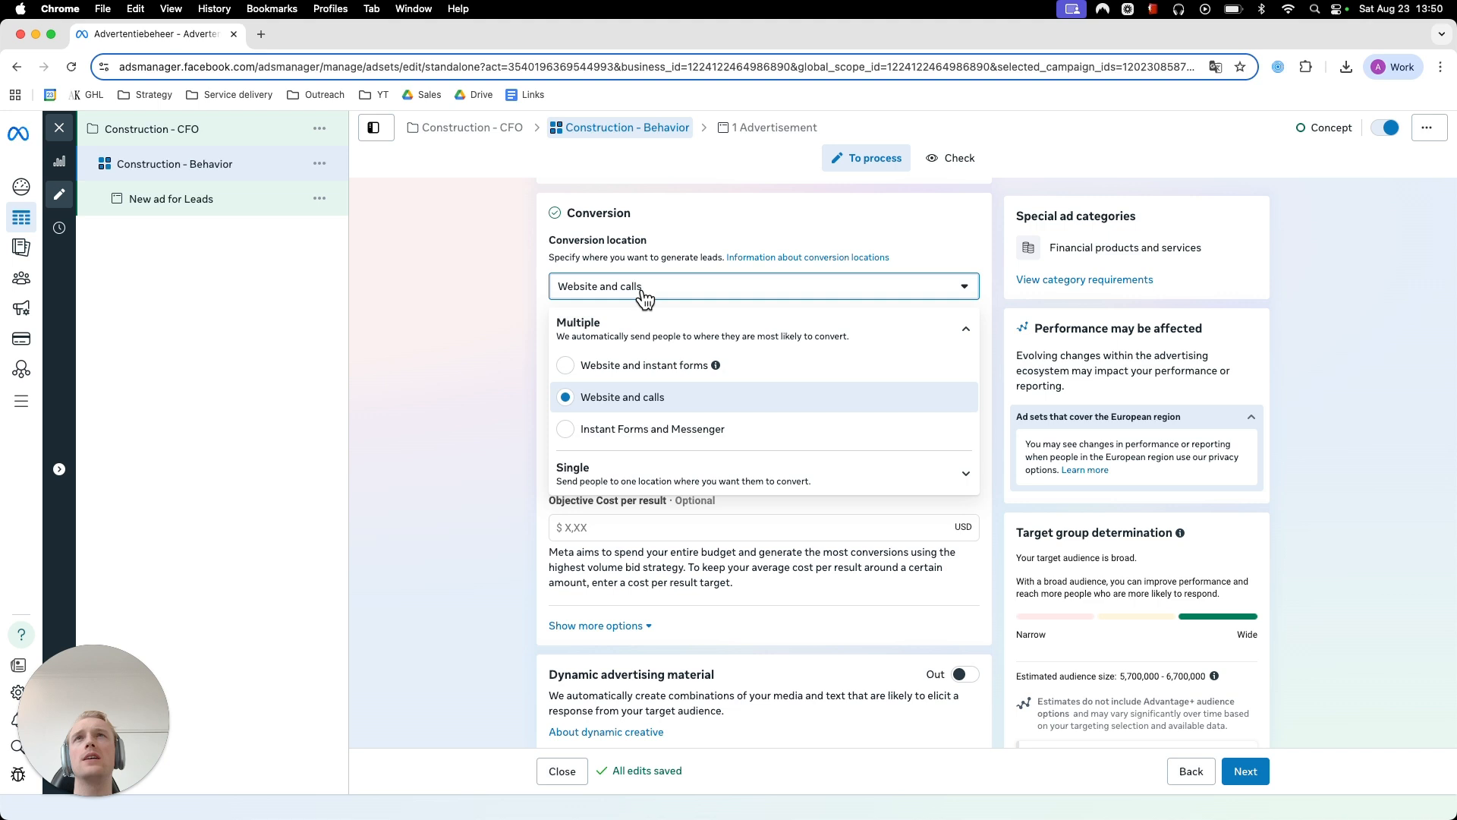
left_click(478, 352)
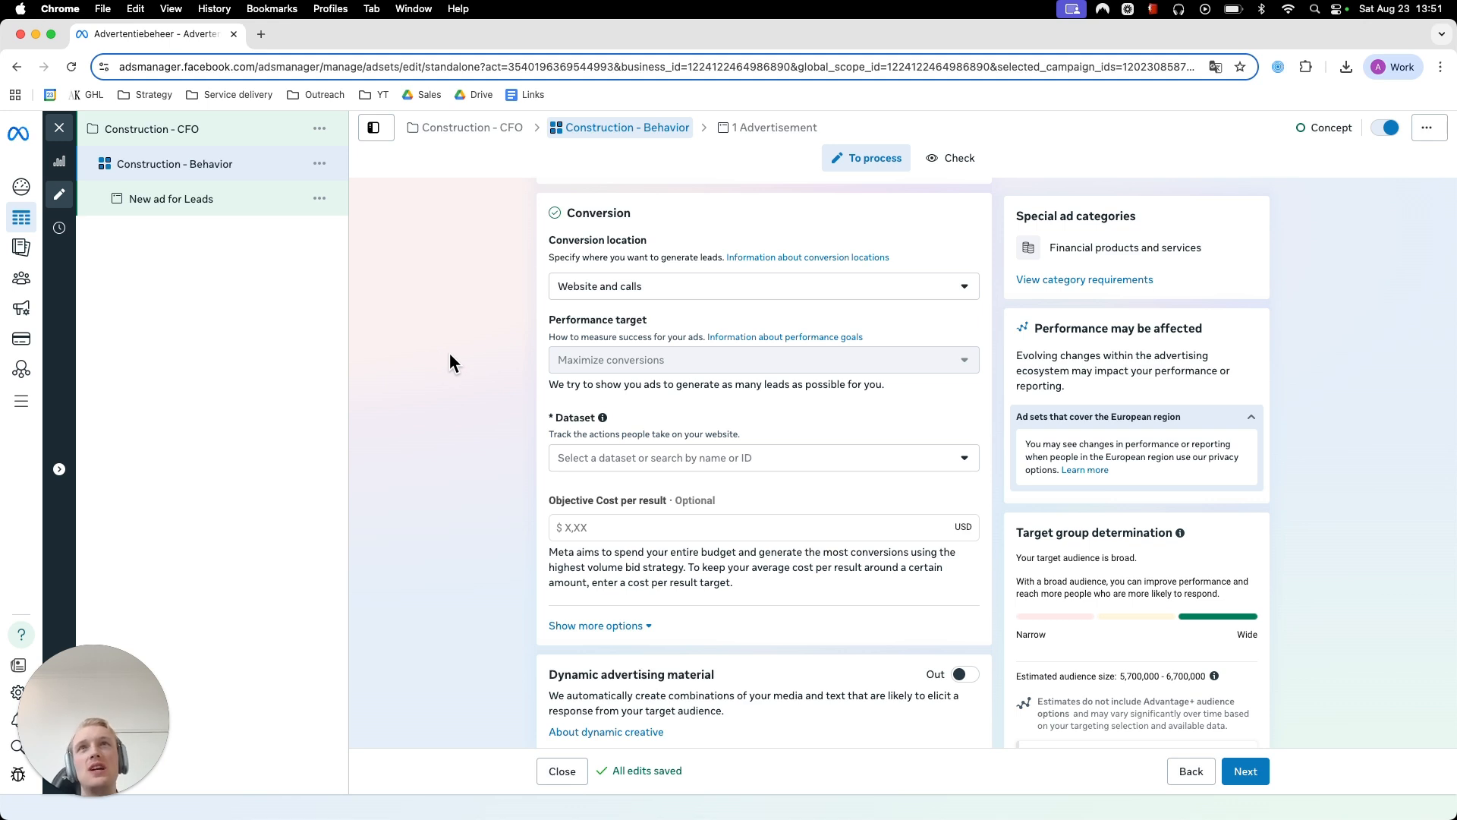
scroll(451, 353, "down", 3)
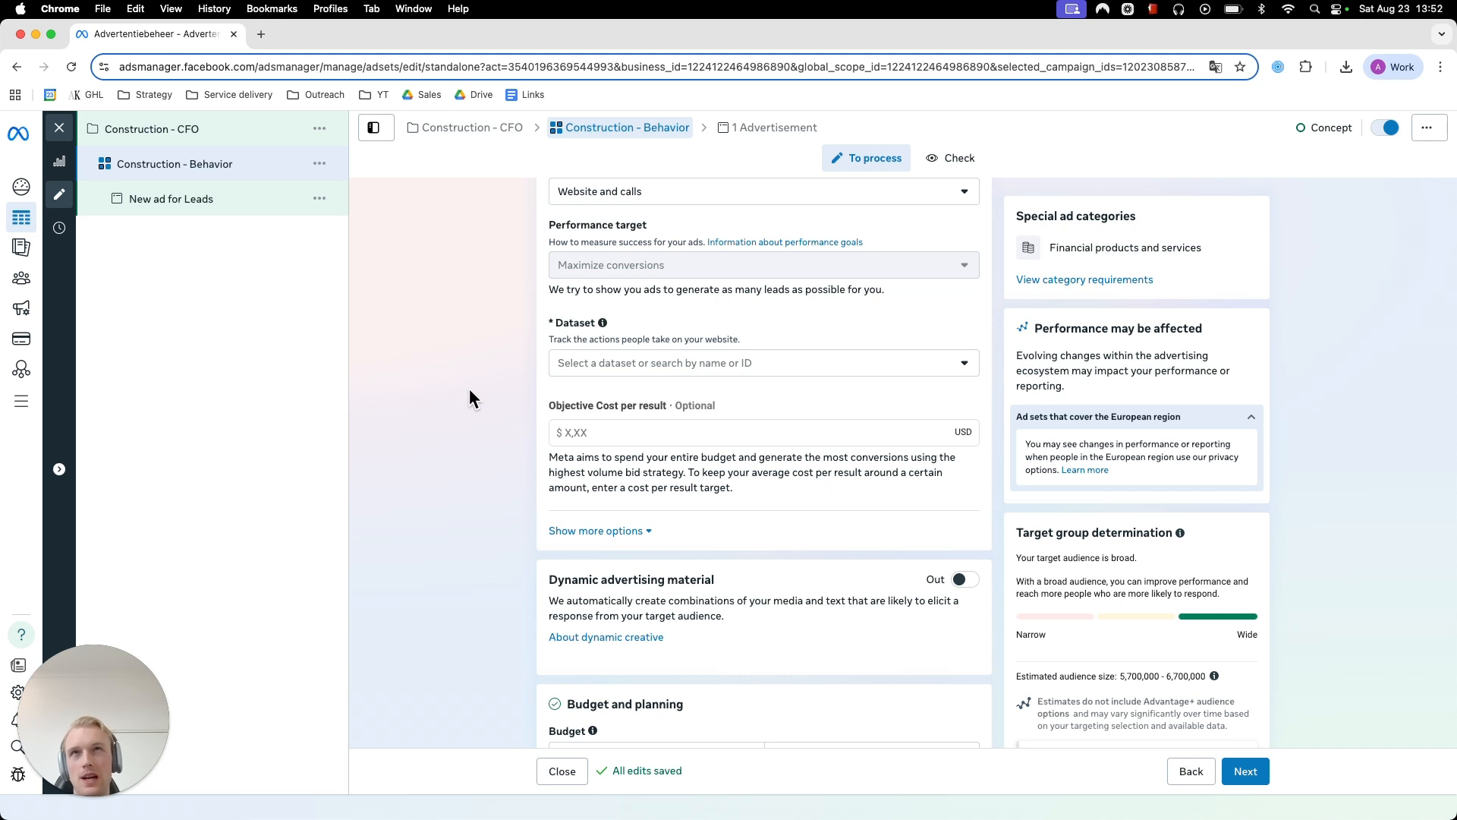
scroll(462, 392, "up", 1)
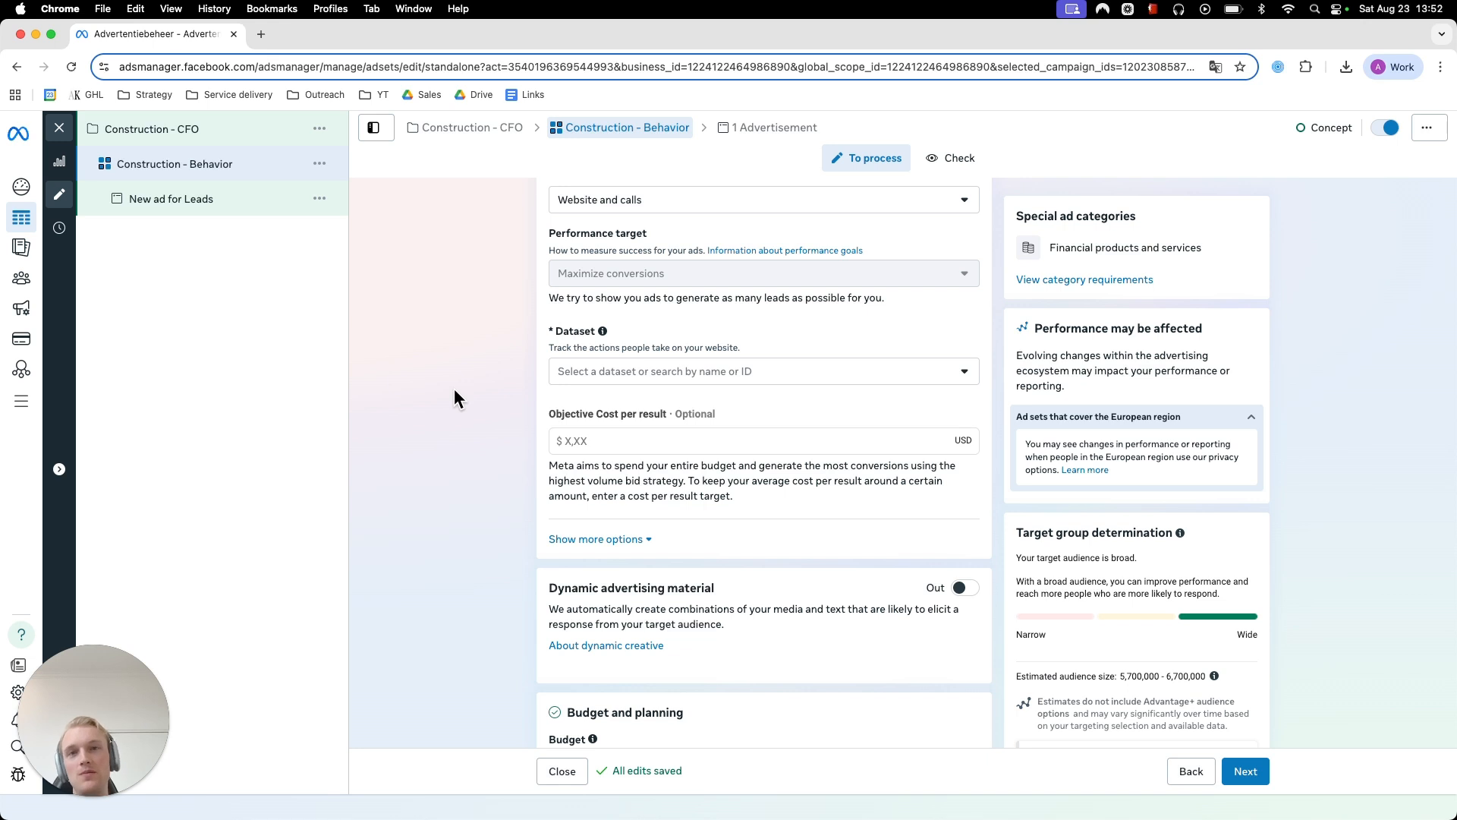
scroll(451, 388, "down", 5)
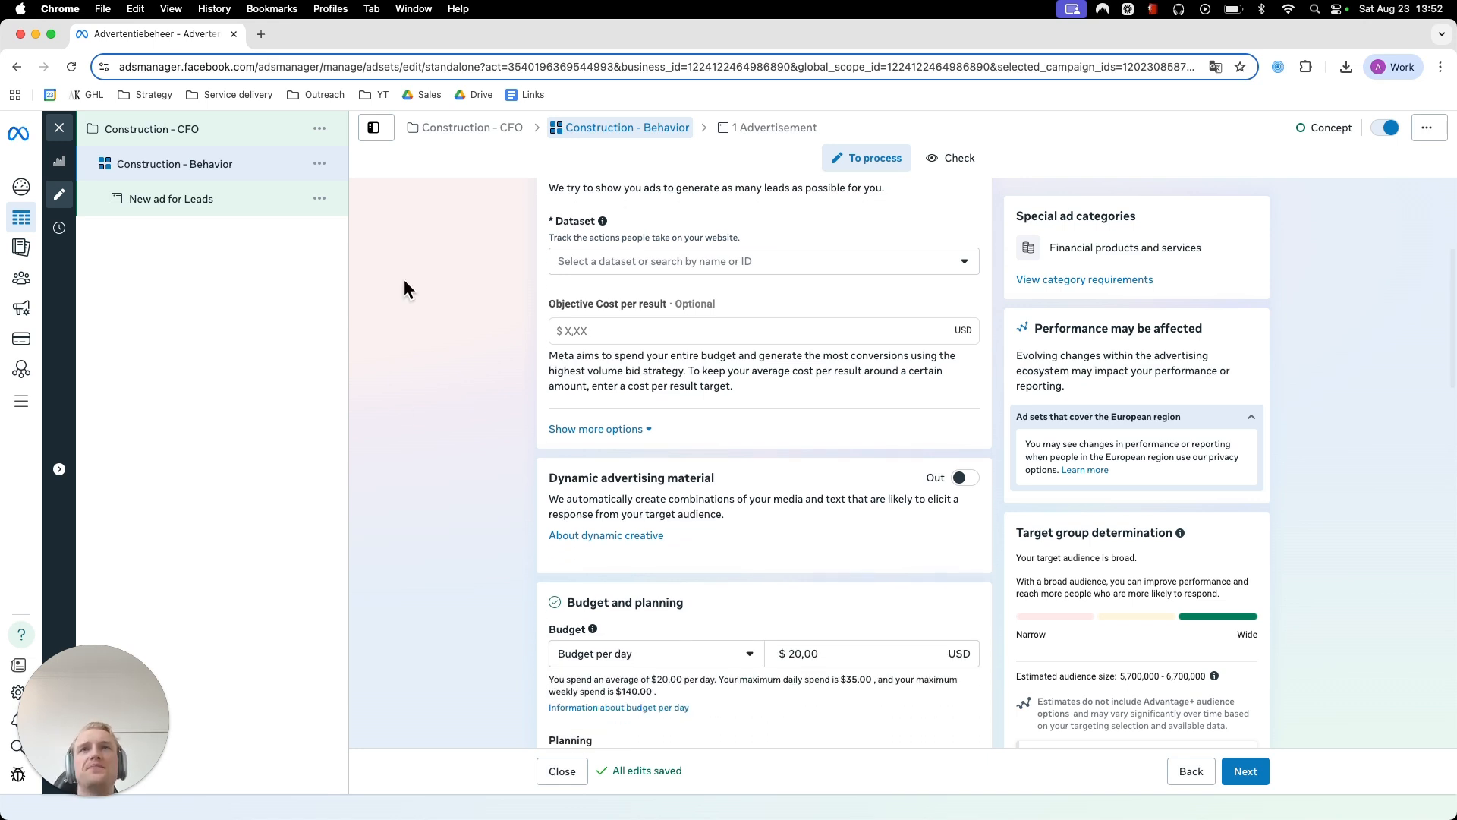
scroll(425, 437, "down", 2)
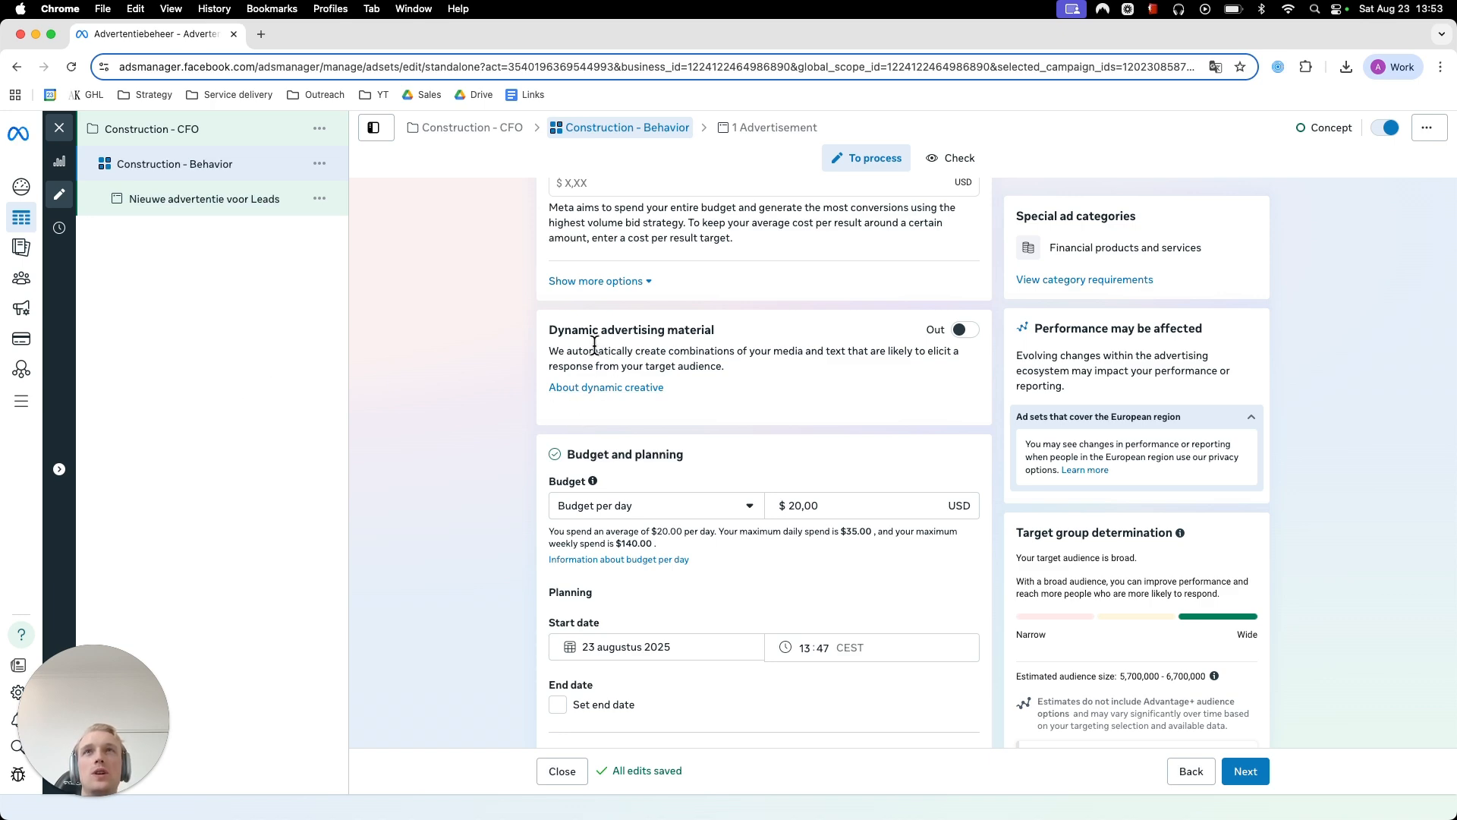
- Turn on dynamic advertising material for the ad set, and turn it back off
left_click(963, 331)
left_click(892, 441)
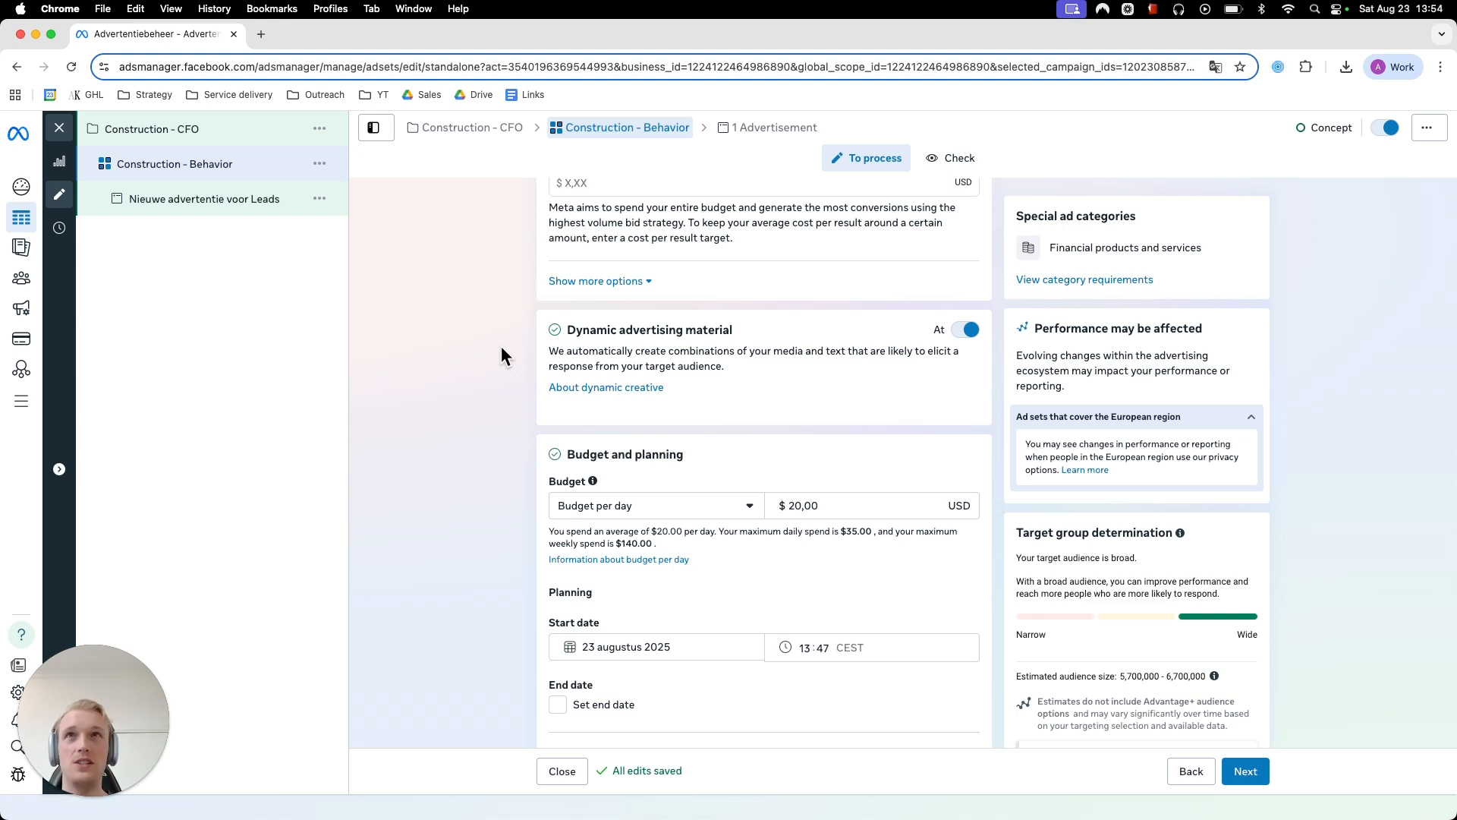
left_click(966, 329)
left_click(900, 402)
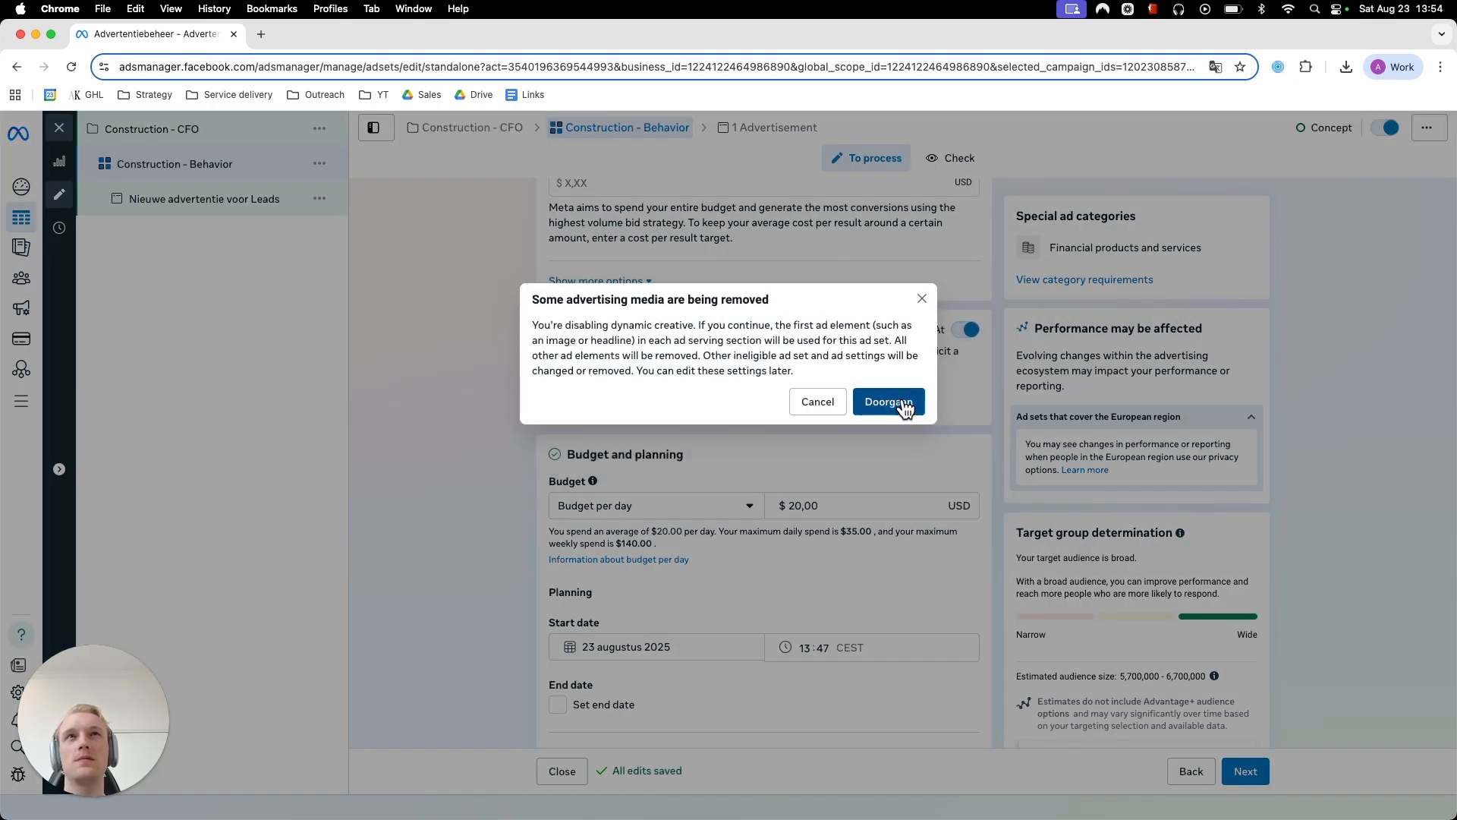
- Set the ad set's budget per day to $17
scroll(509, 390, "down", 2)
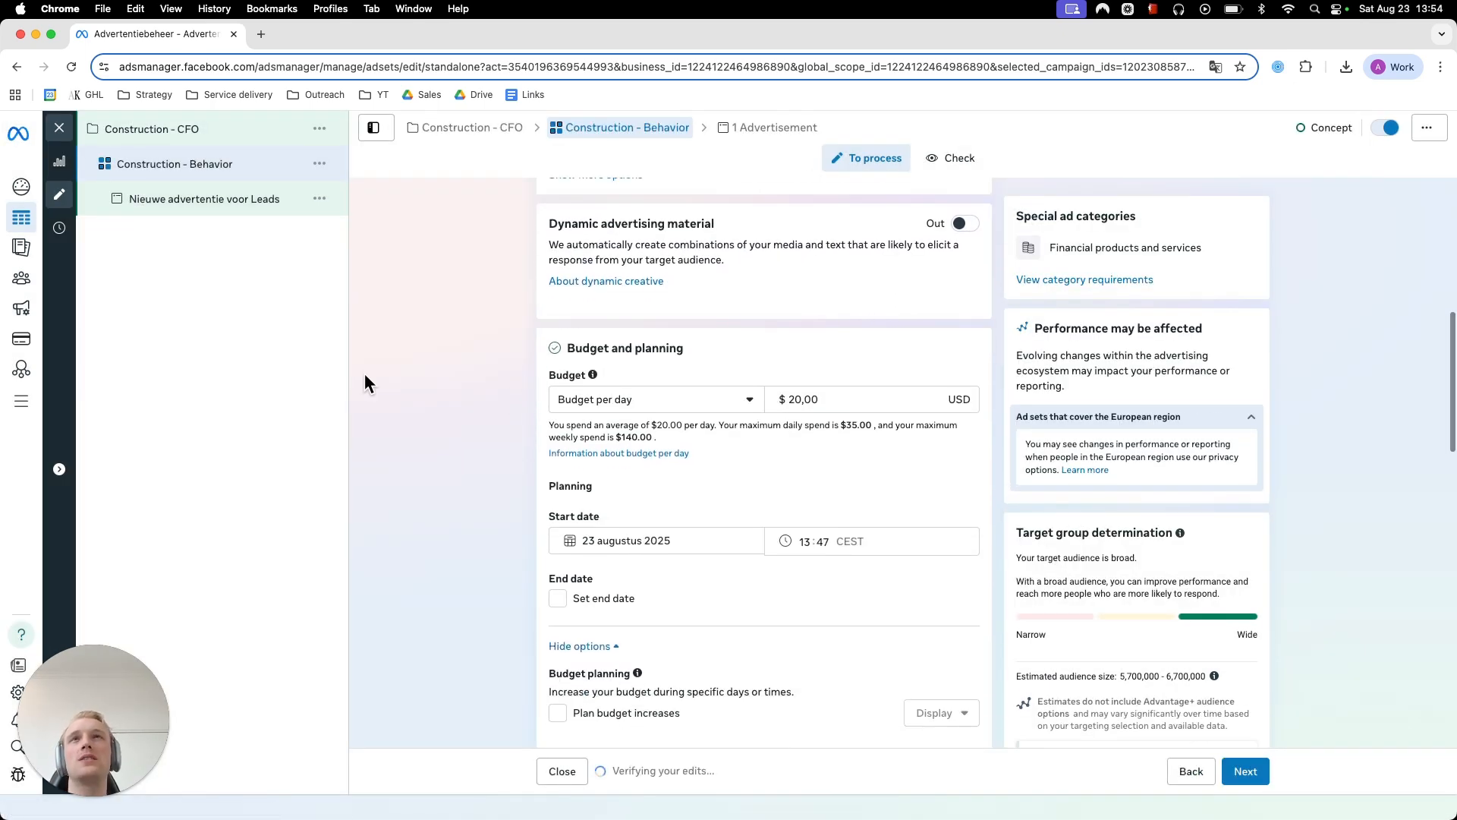
scroll(363, 372, "down", 1)
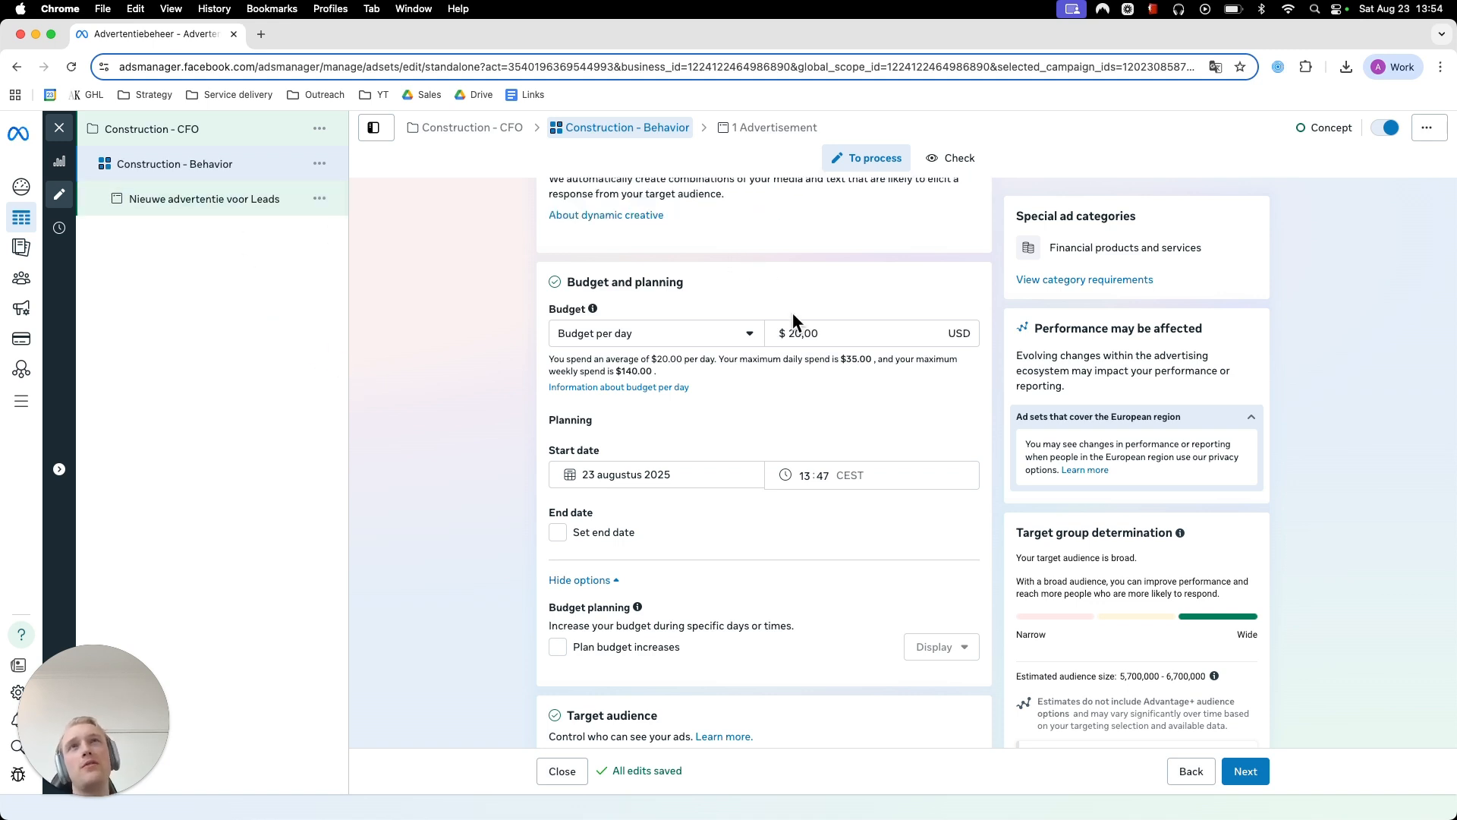
left_click(813, 341)
double_click(817, 334)
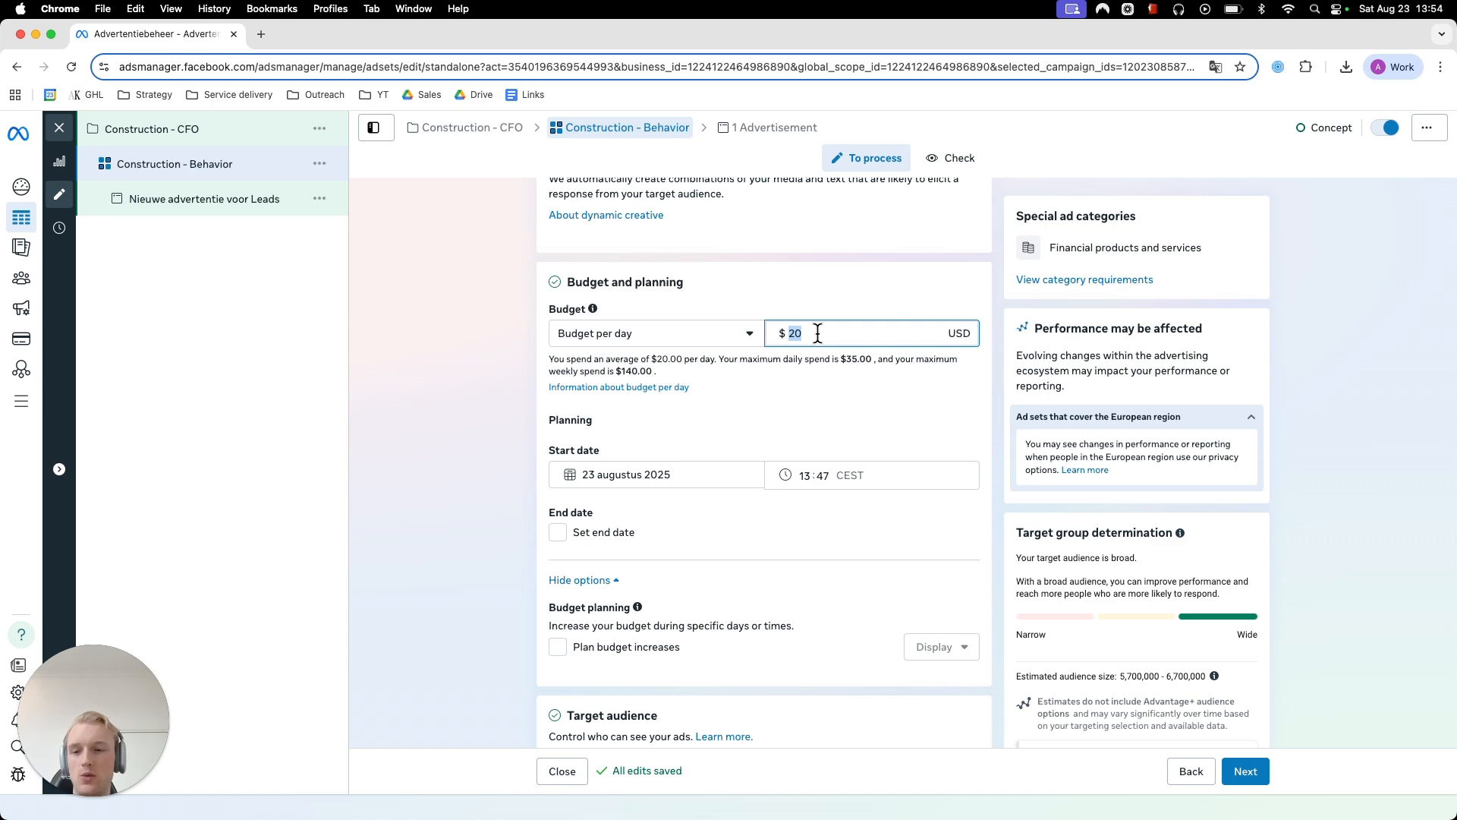
type("1")
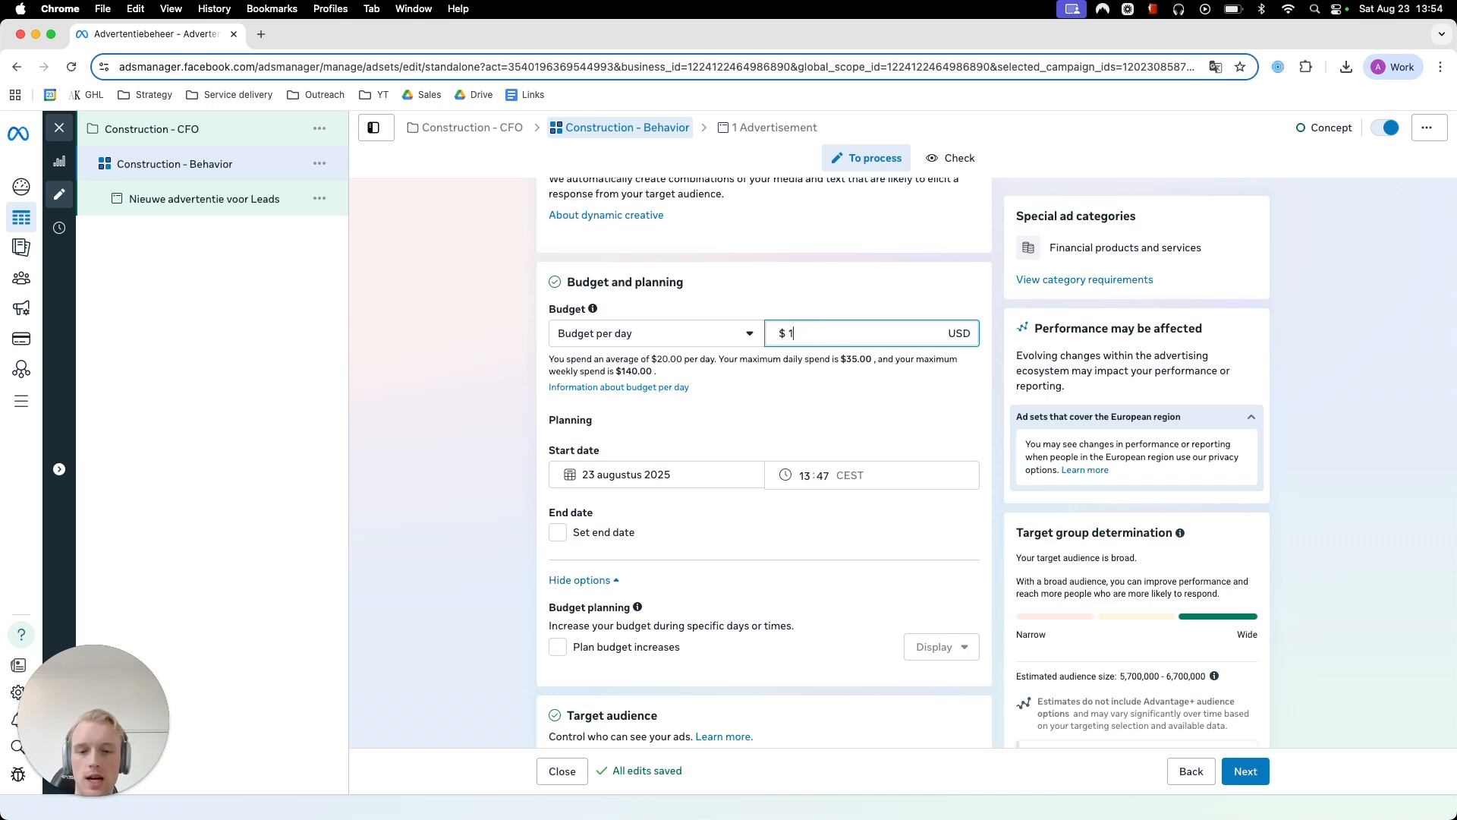
type("7")
left_click(417, 390)
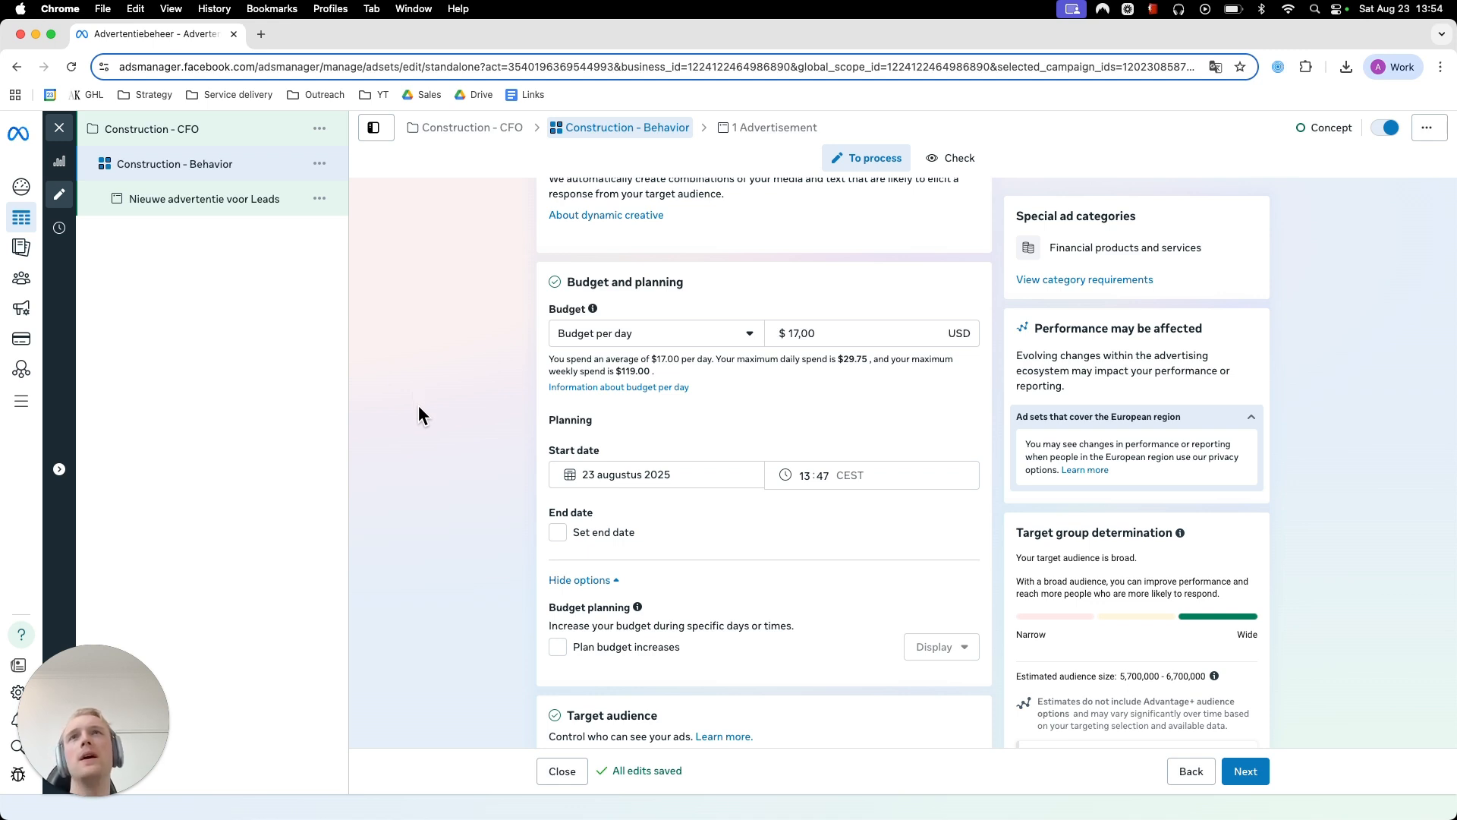
- Examine the target audience settings of the ad set, including custom audiences, location, gender and the minimum age options
scroll(417, 394, "down", 3)
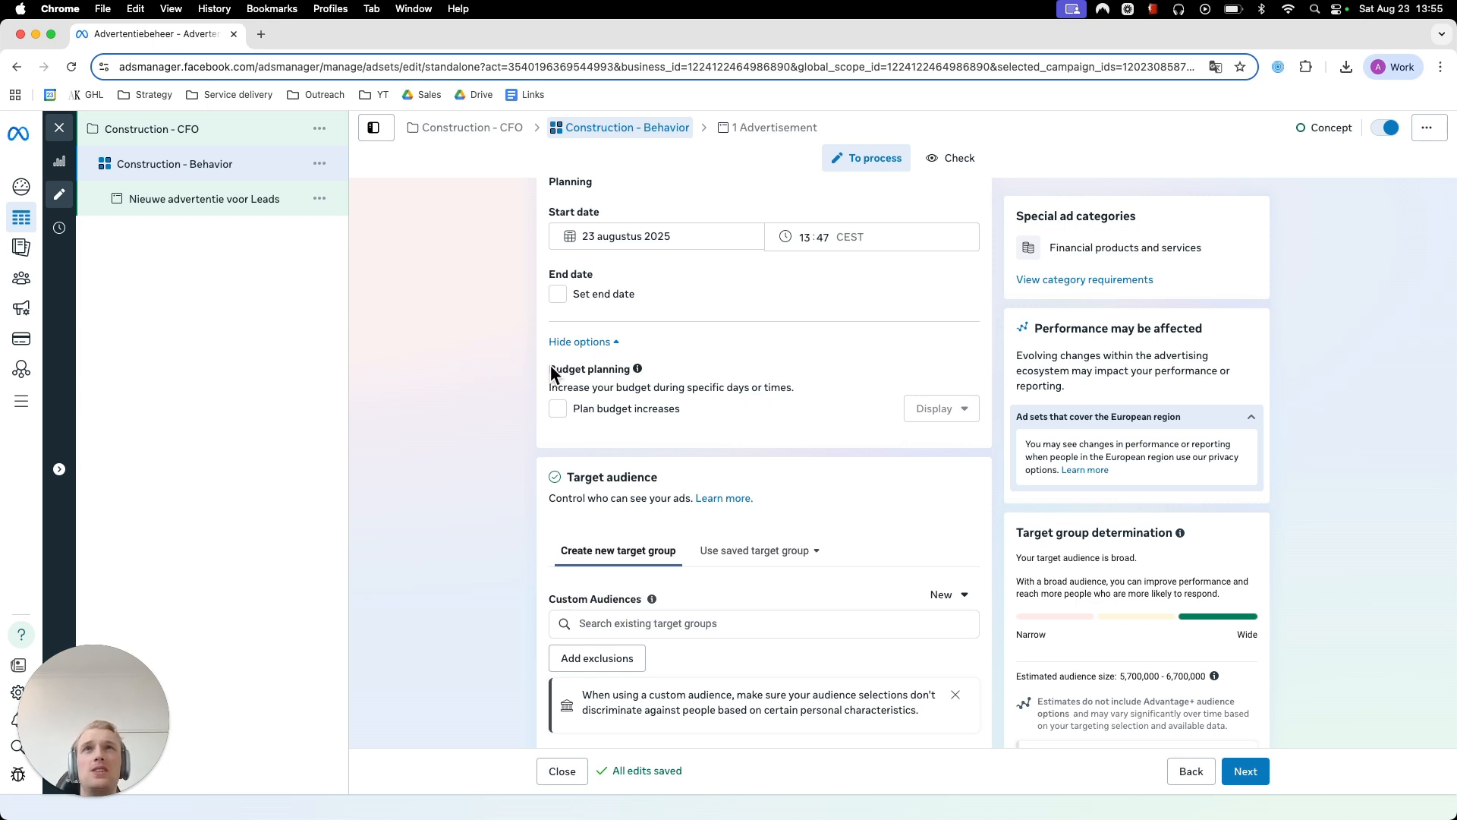
scroll(494, 365, "down", 3)
scroll(406, 313, "down", 2)
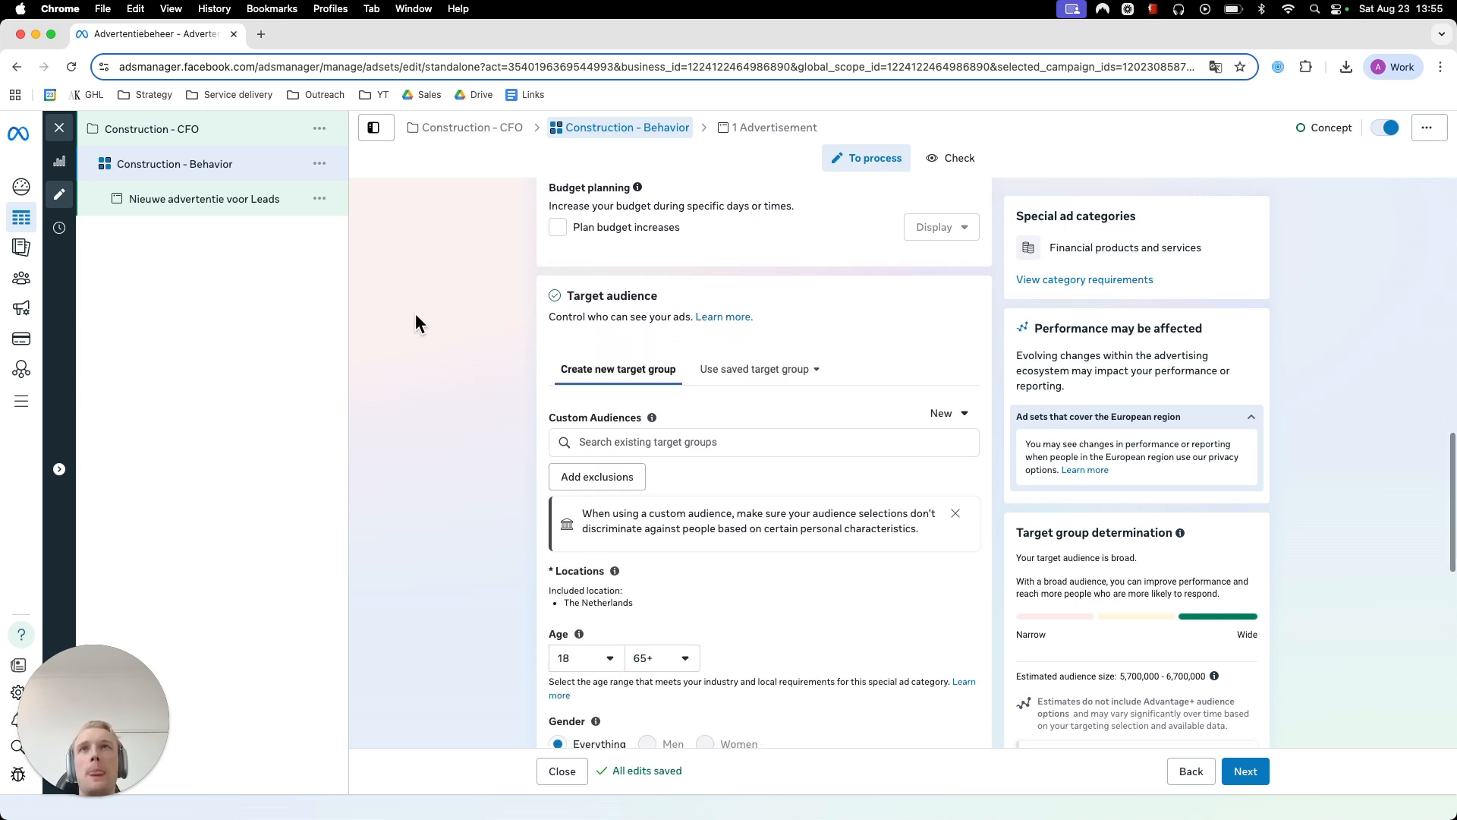
scroll(413, 314, "down", 3)
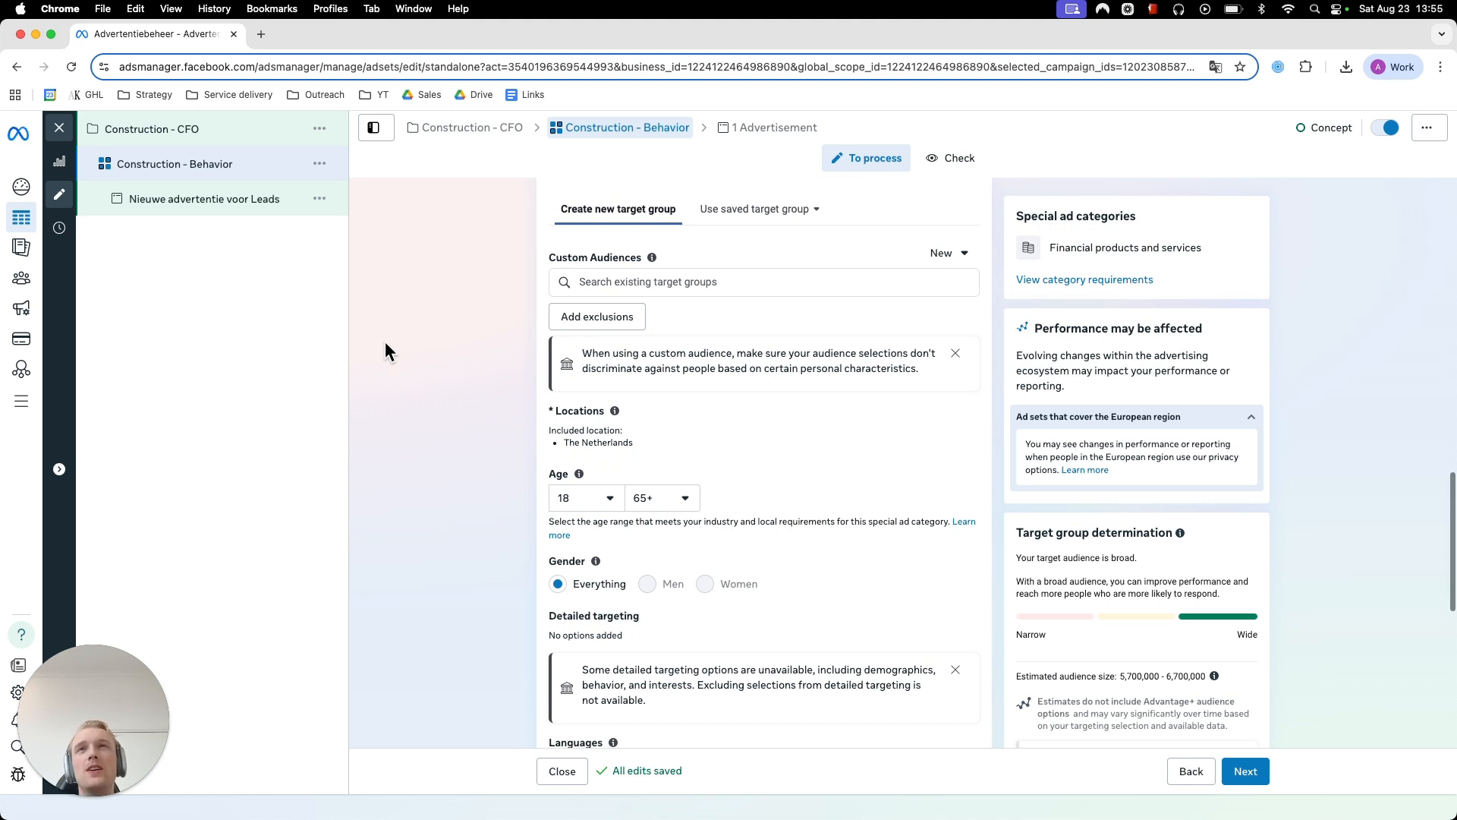
scroll(445, 349, "down", 2)
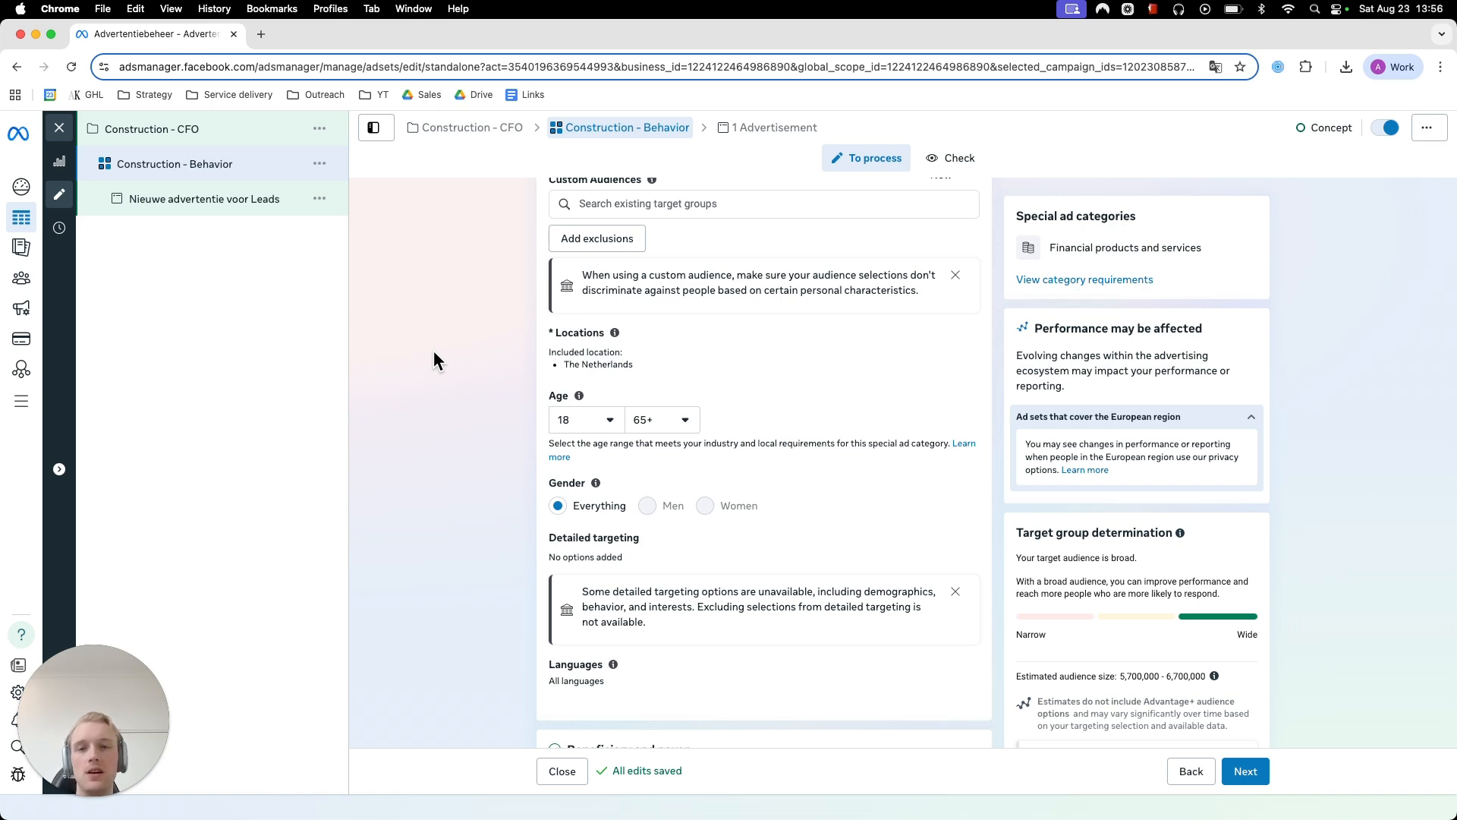
scroll(458, 431, "down", 2)
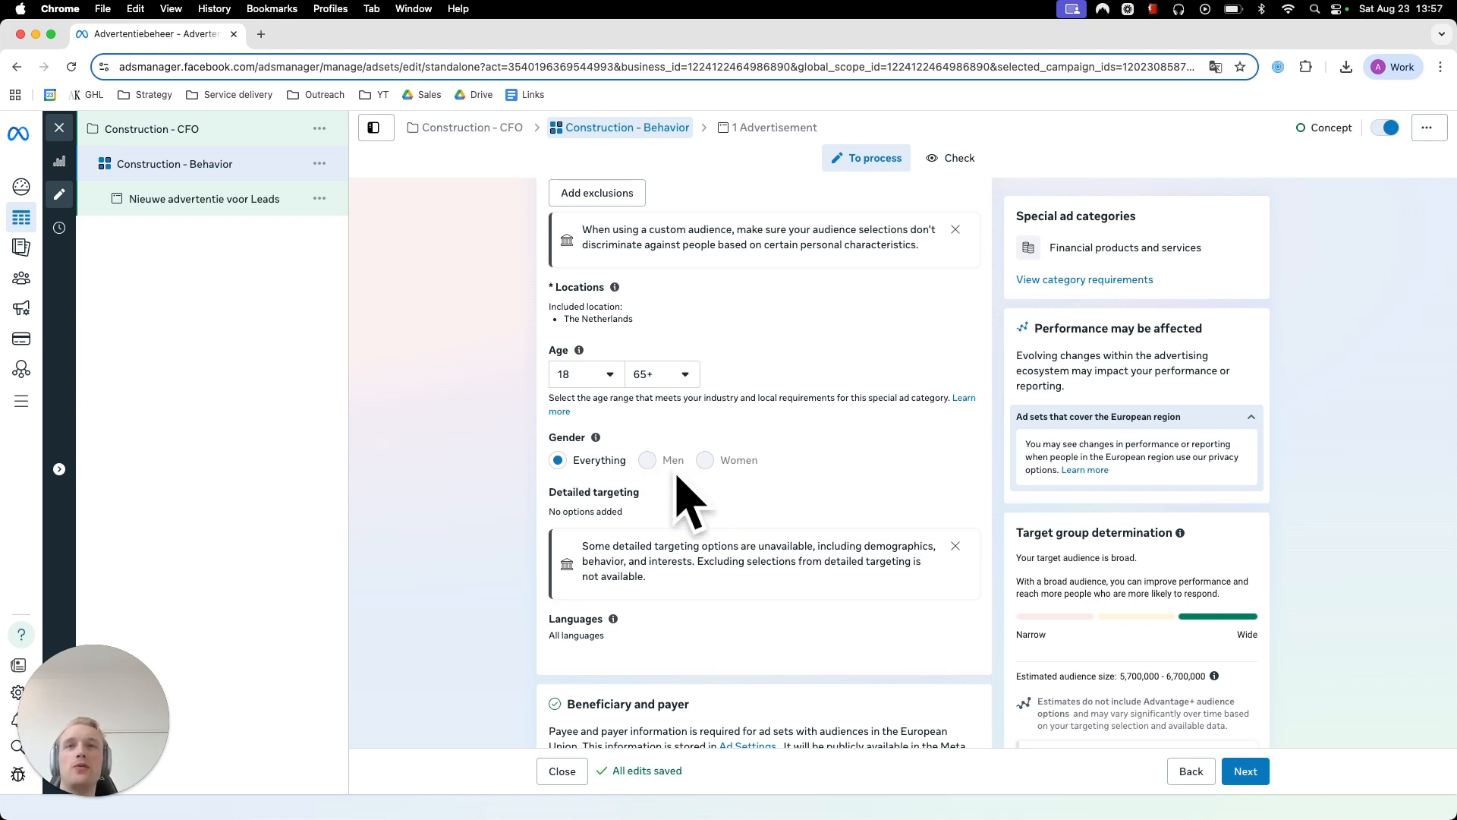
left_click(599, 375)
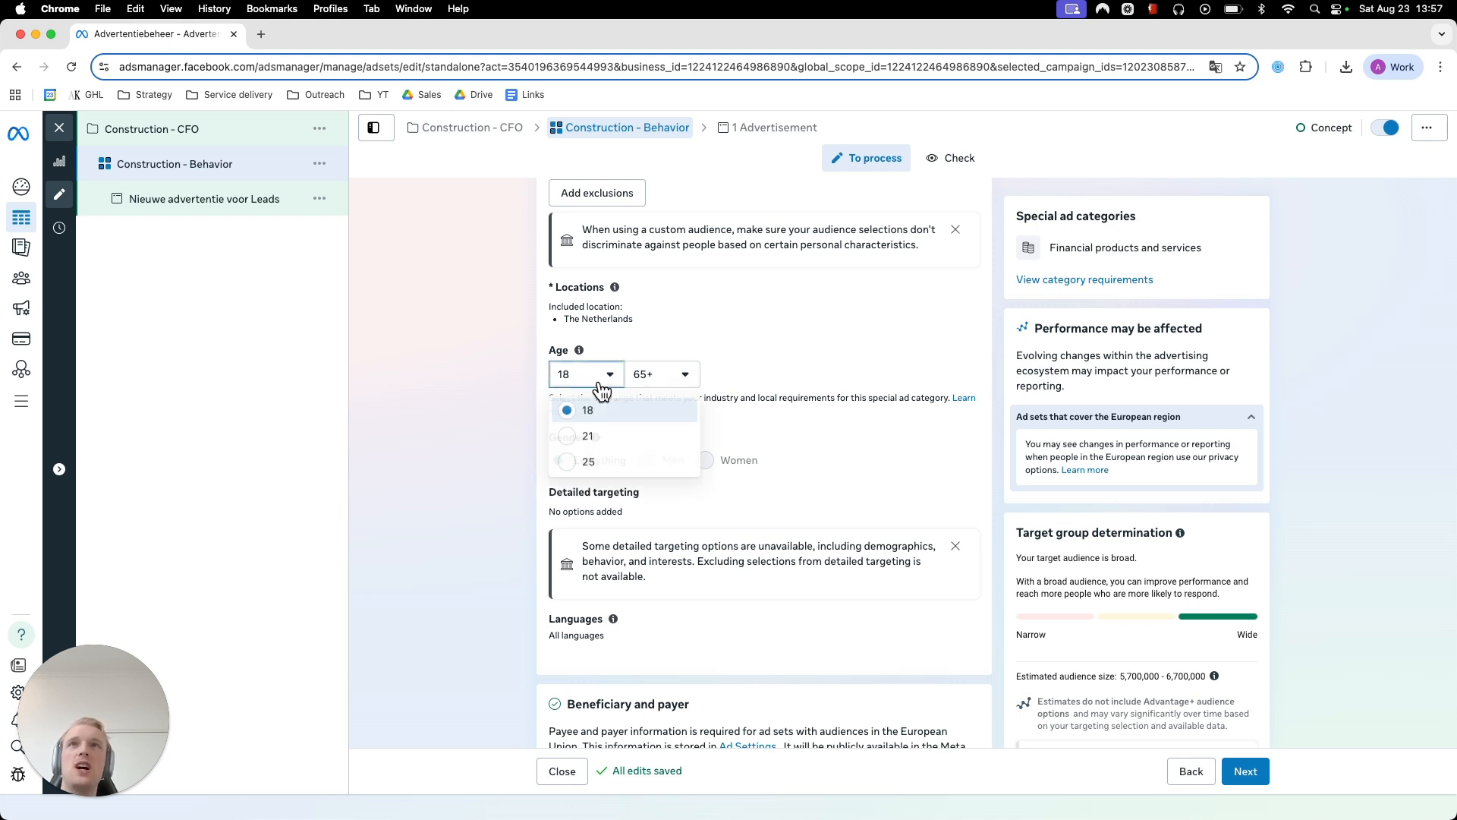
left_click(485, 427)
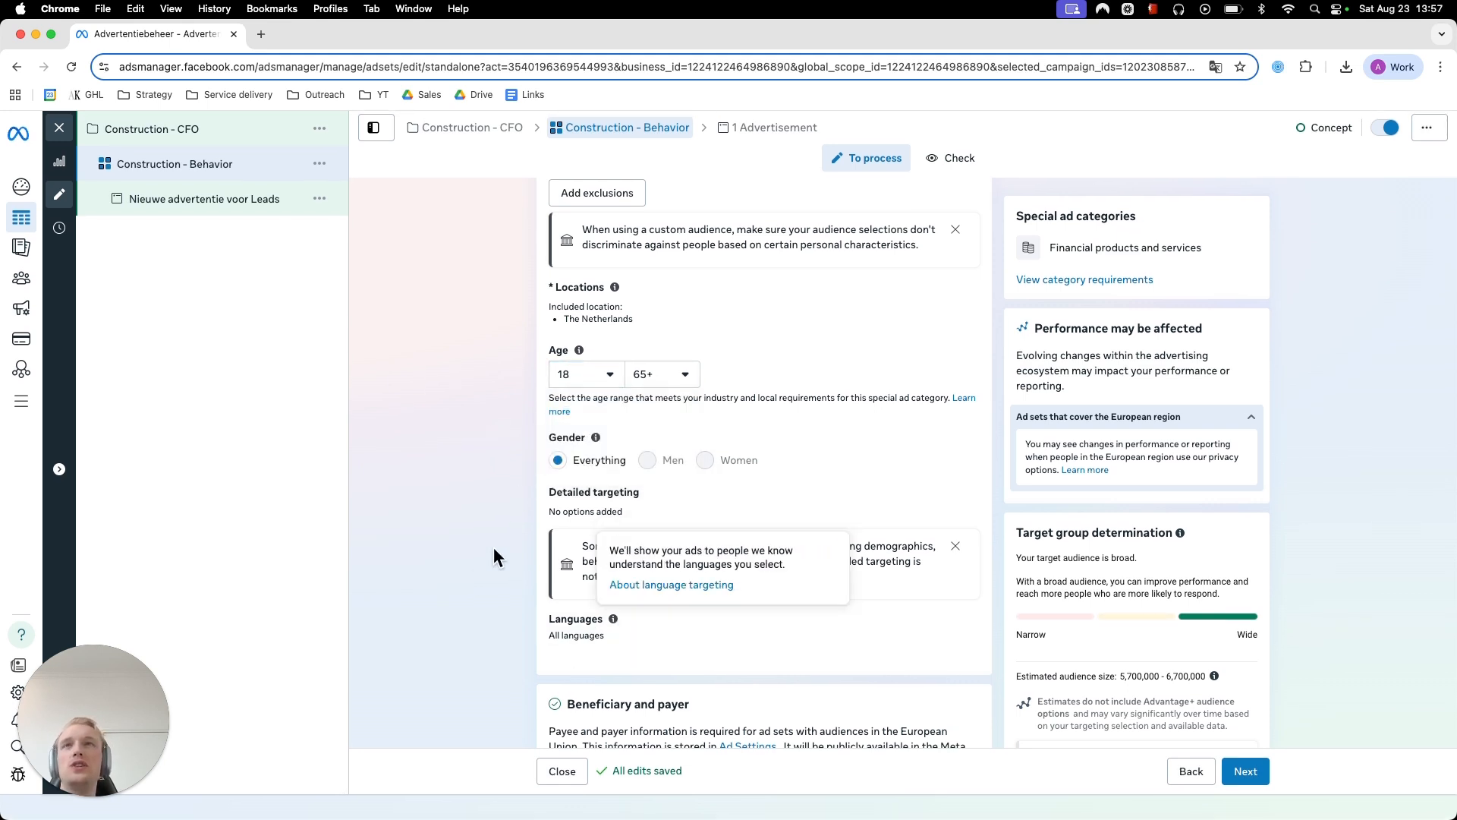
- Open detailed targeting for editing and examine the maximum age options and the beneficiary and placement settings
left_click(926, 509)
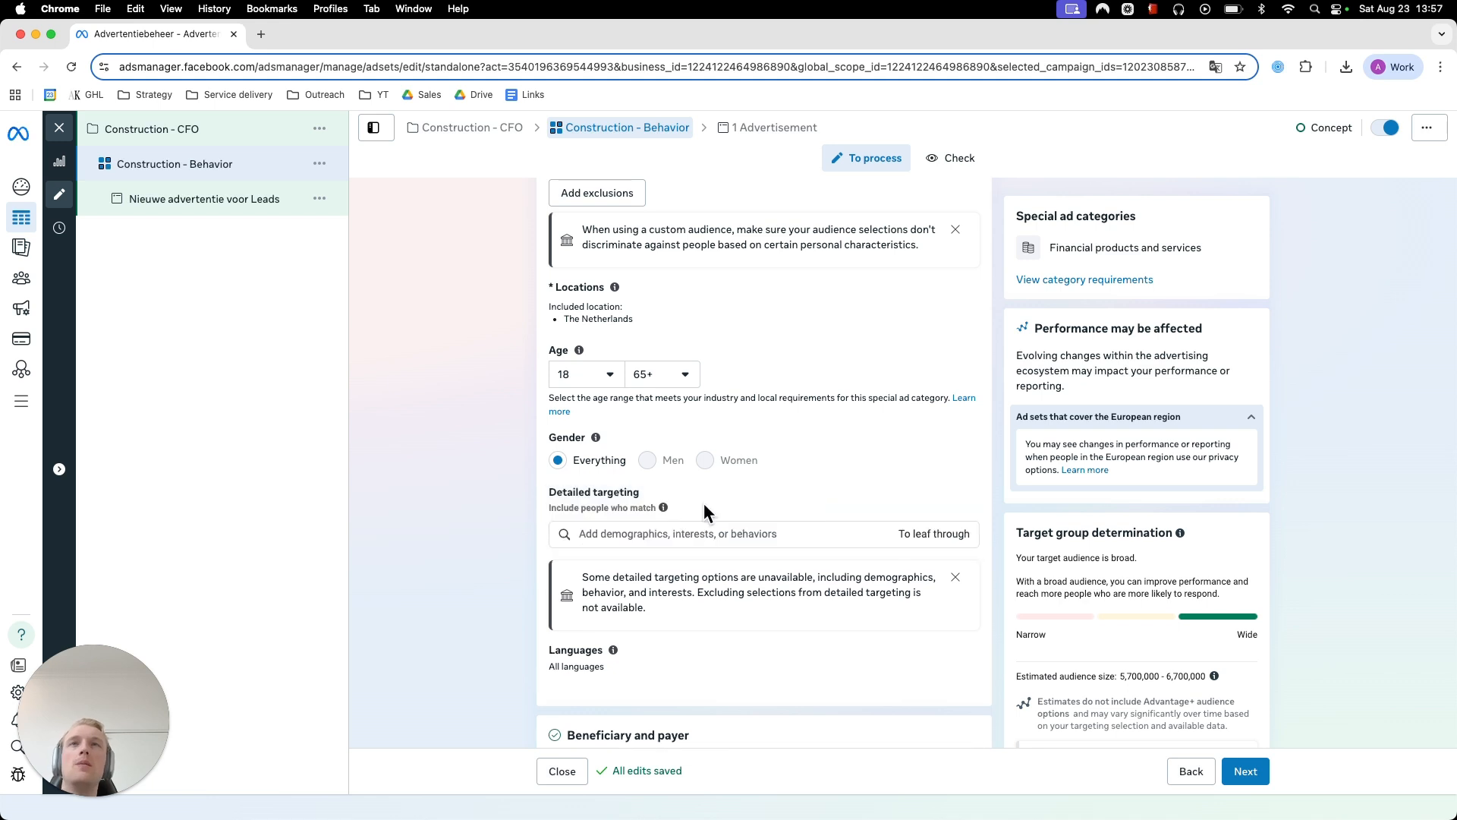
scroll(672, 504, "down", 2)
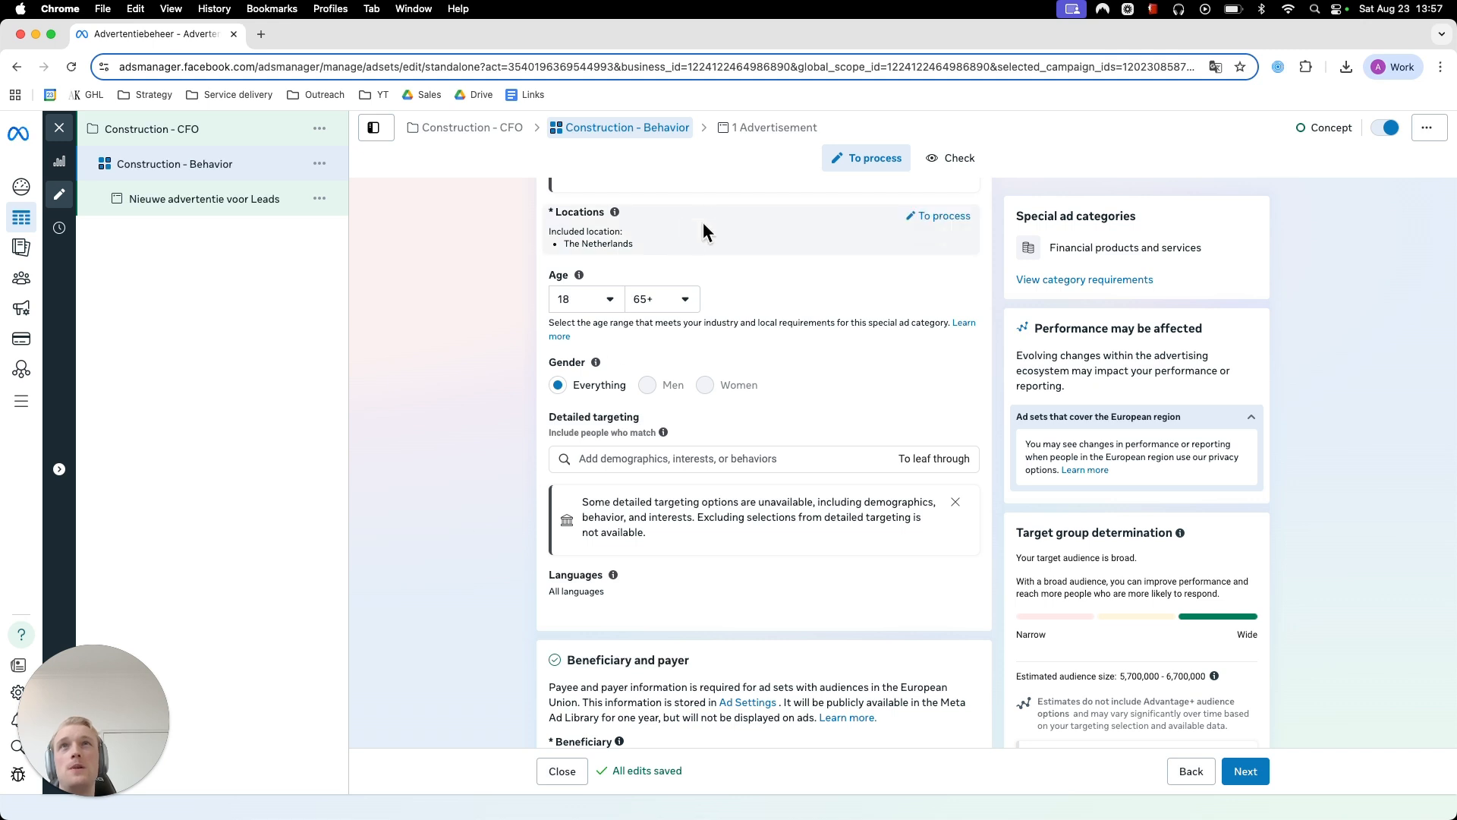
left_click(663, 304)
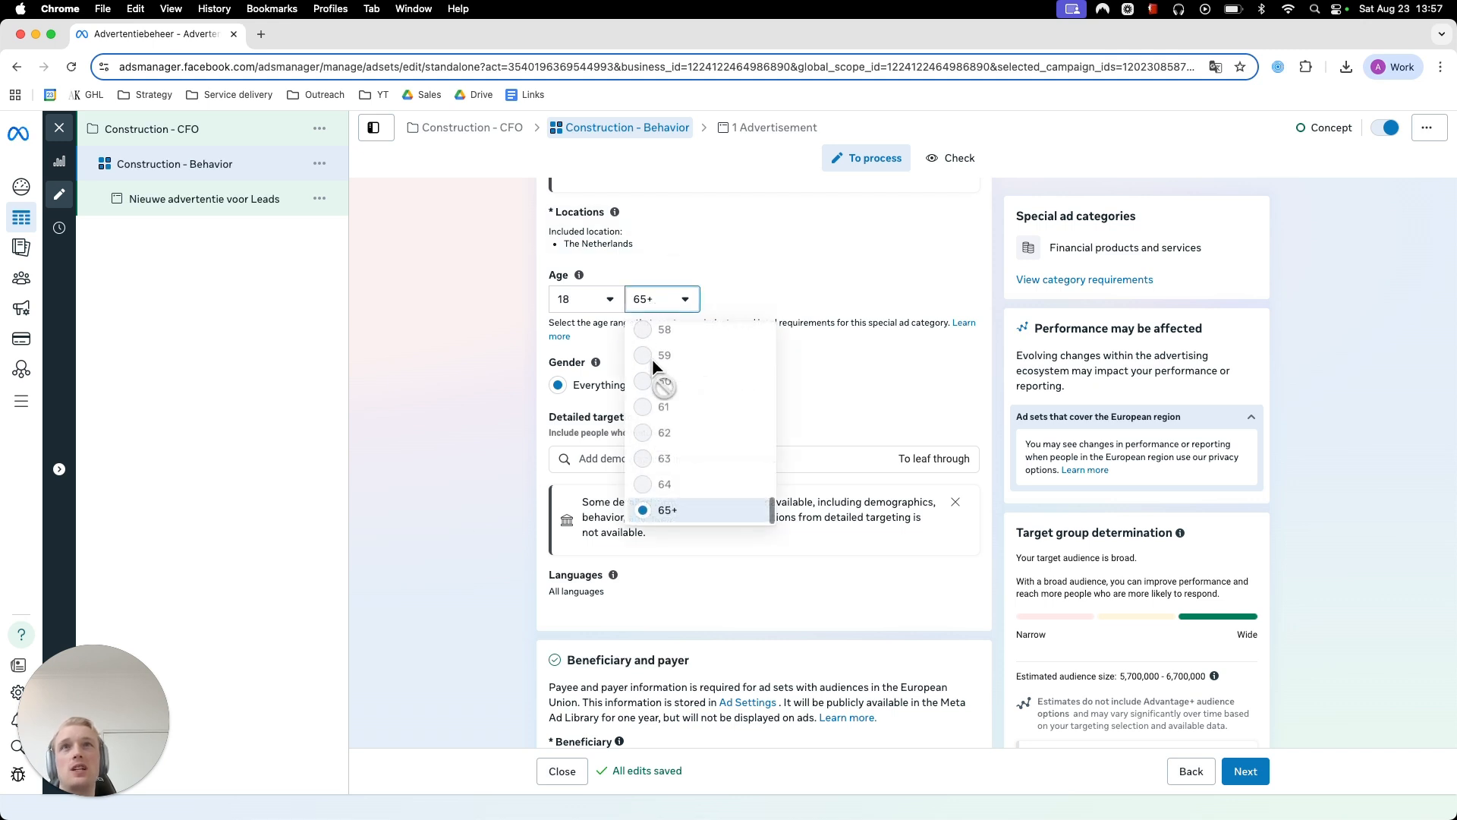
left_click(448, 406)
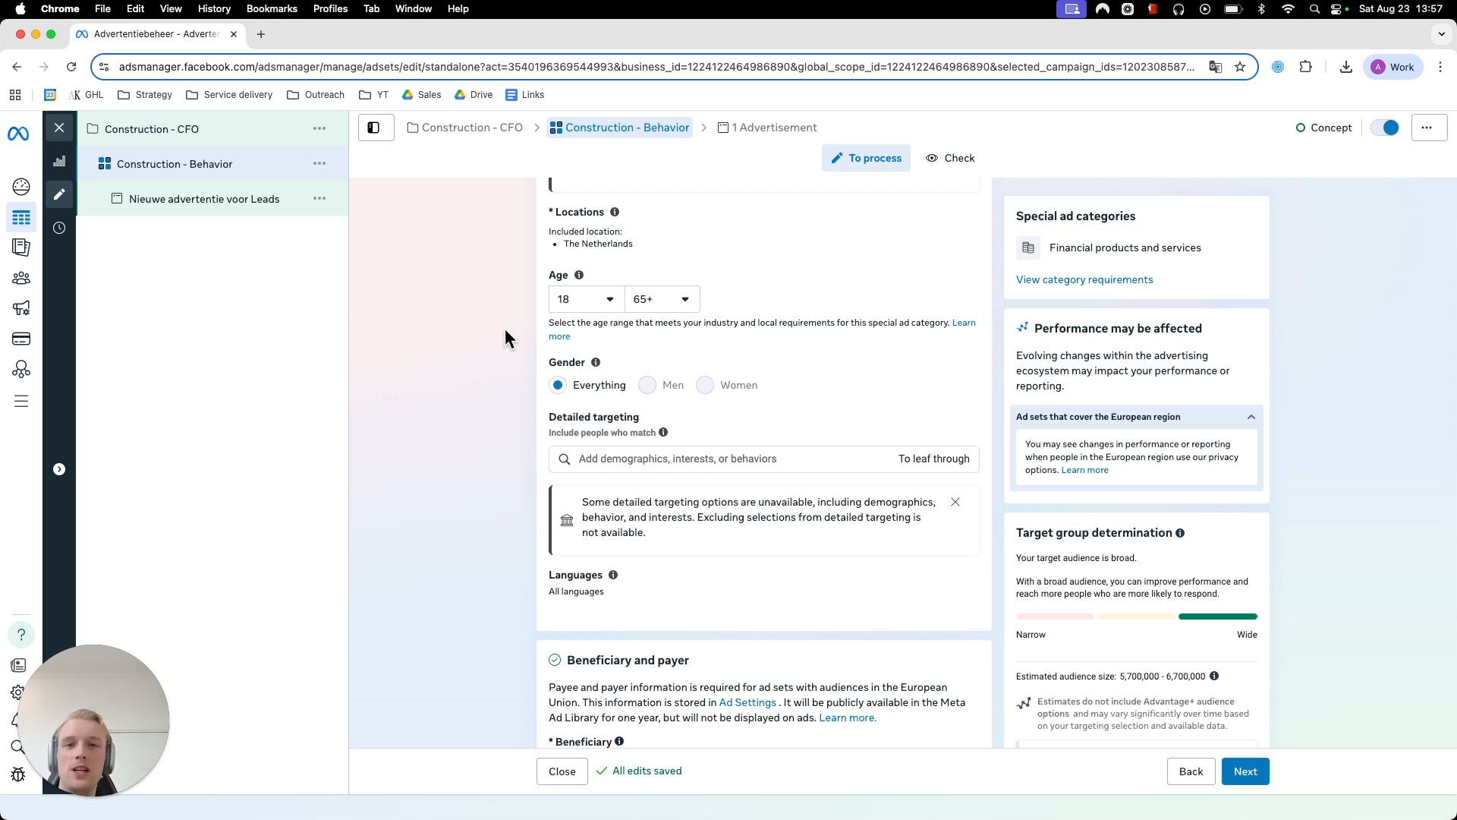
scroll(495, 335, "down", 5)
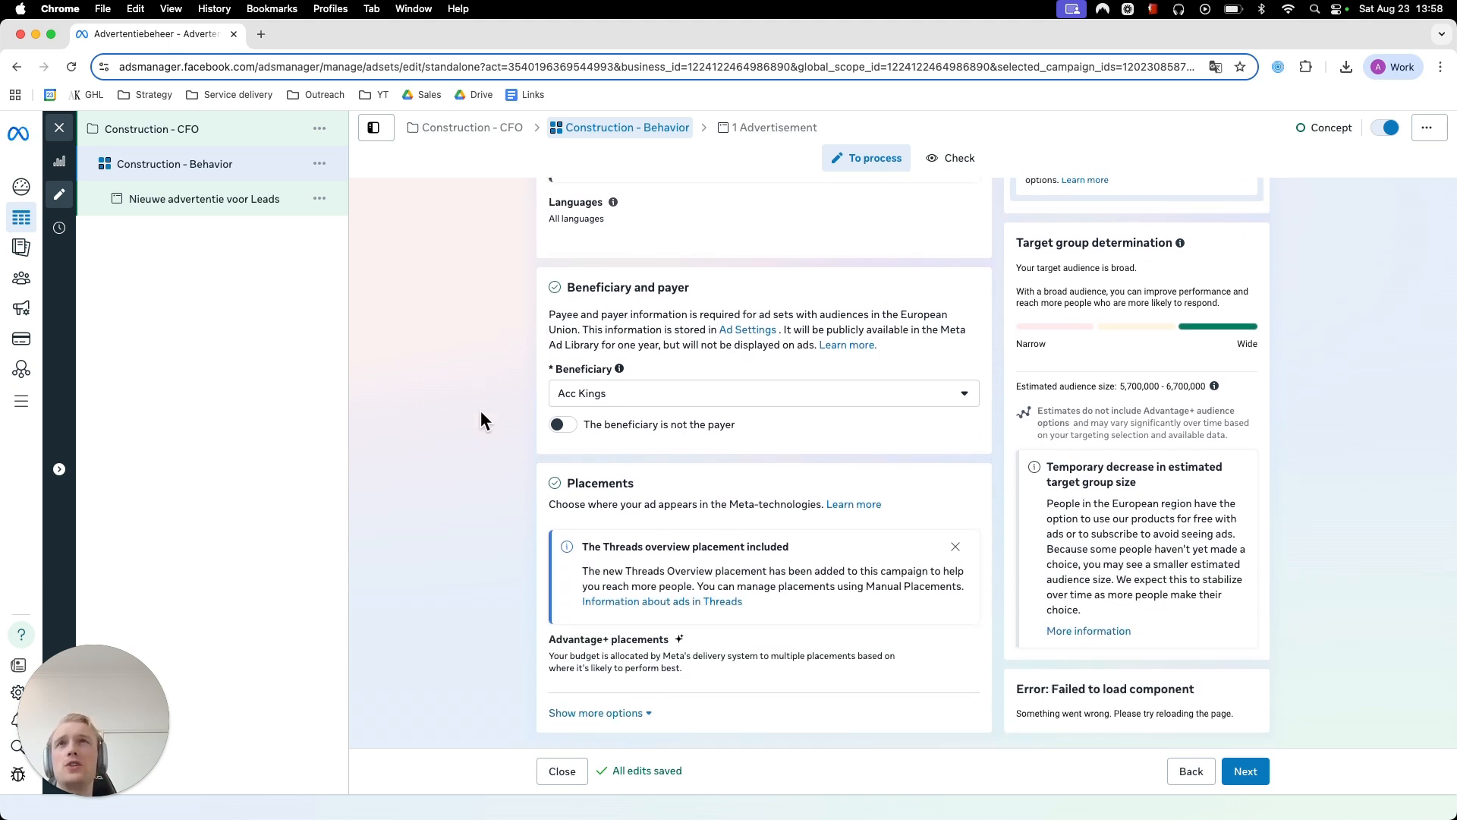
- Expand the additional placement options, including brand safety and suitability, and dismiss the Threads overview placement notice
left_click(628, 715)
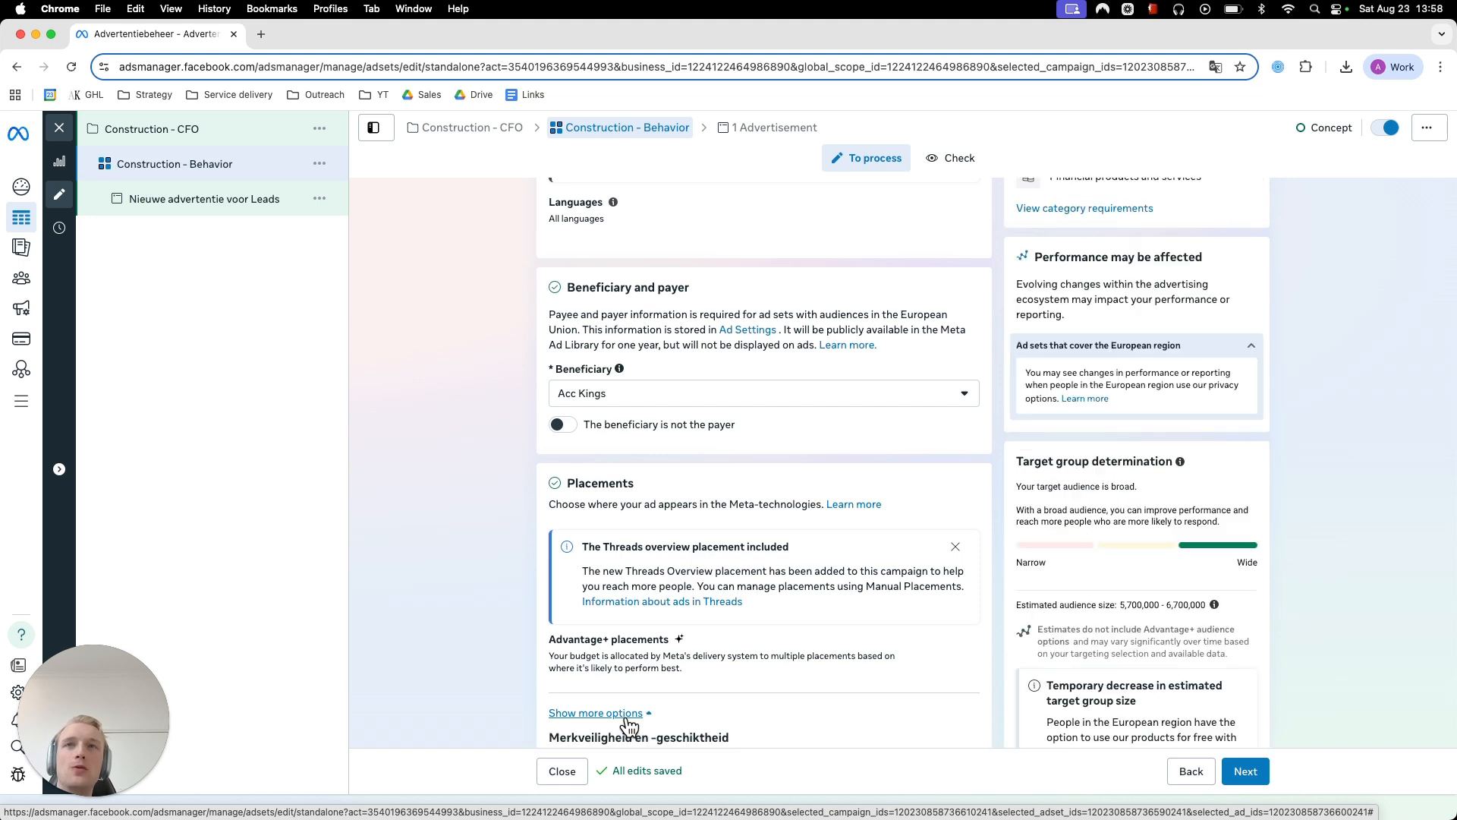
scroll(516, 635, "down", 3)
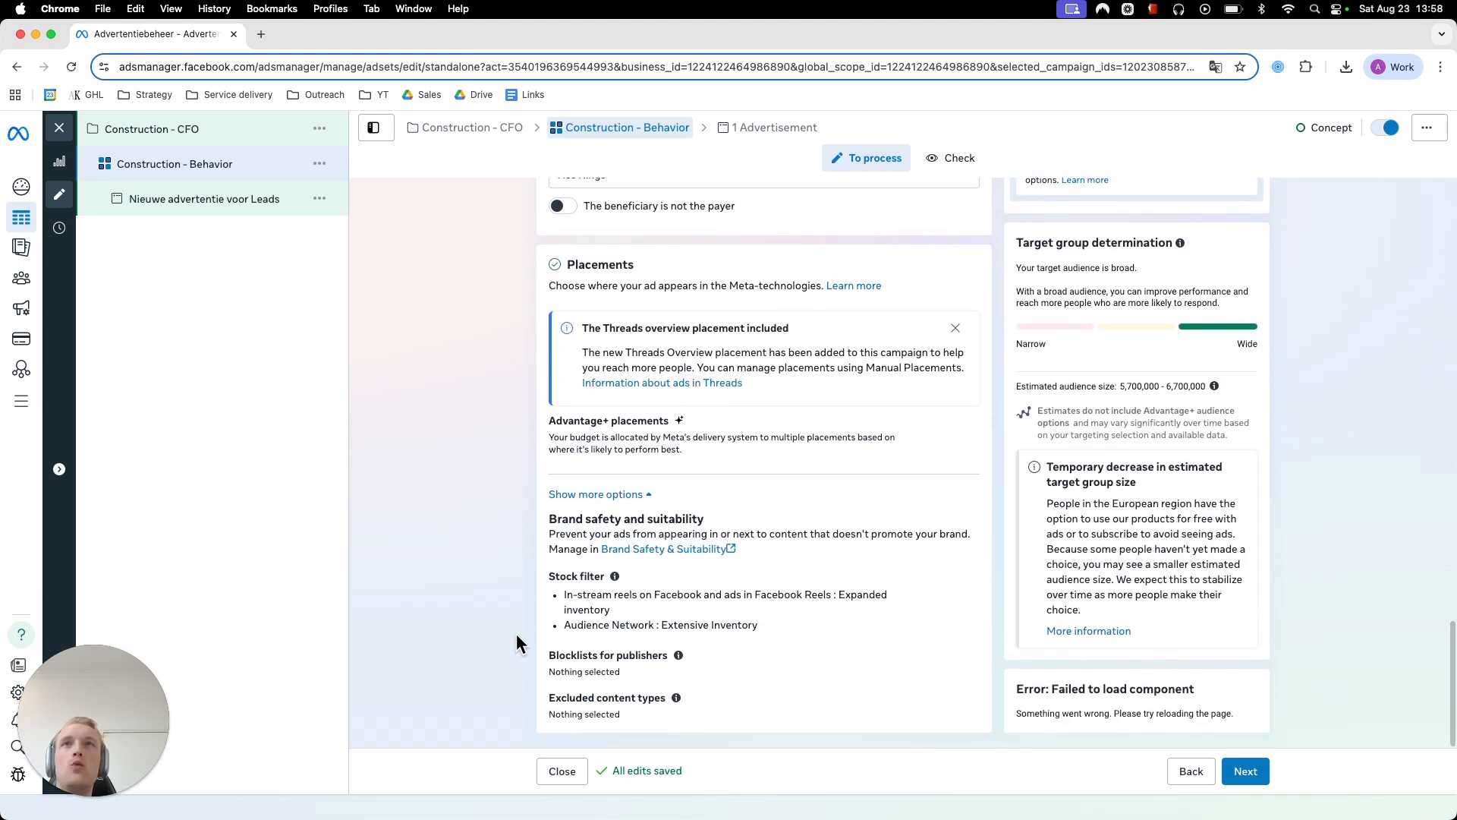
left_click(955, 328)
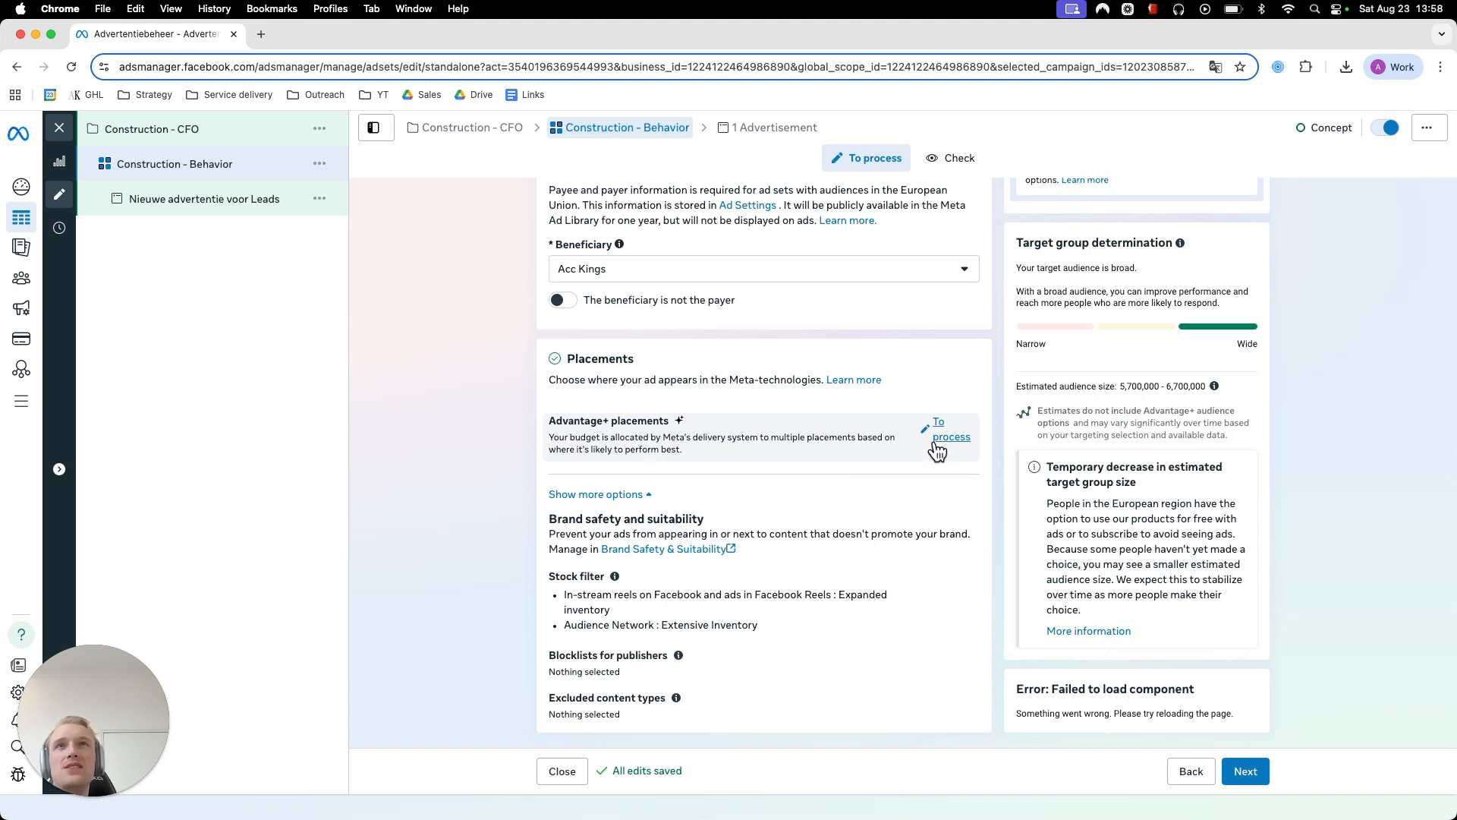
- Switch the ad set's placements from Advantage+ to manual placements
left_click(935, 448)
left_click(793, 526)
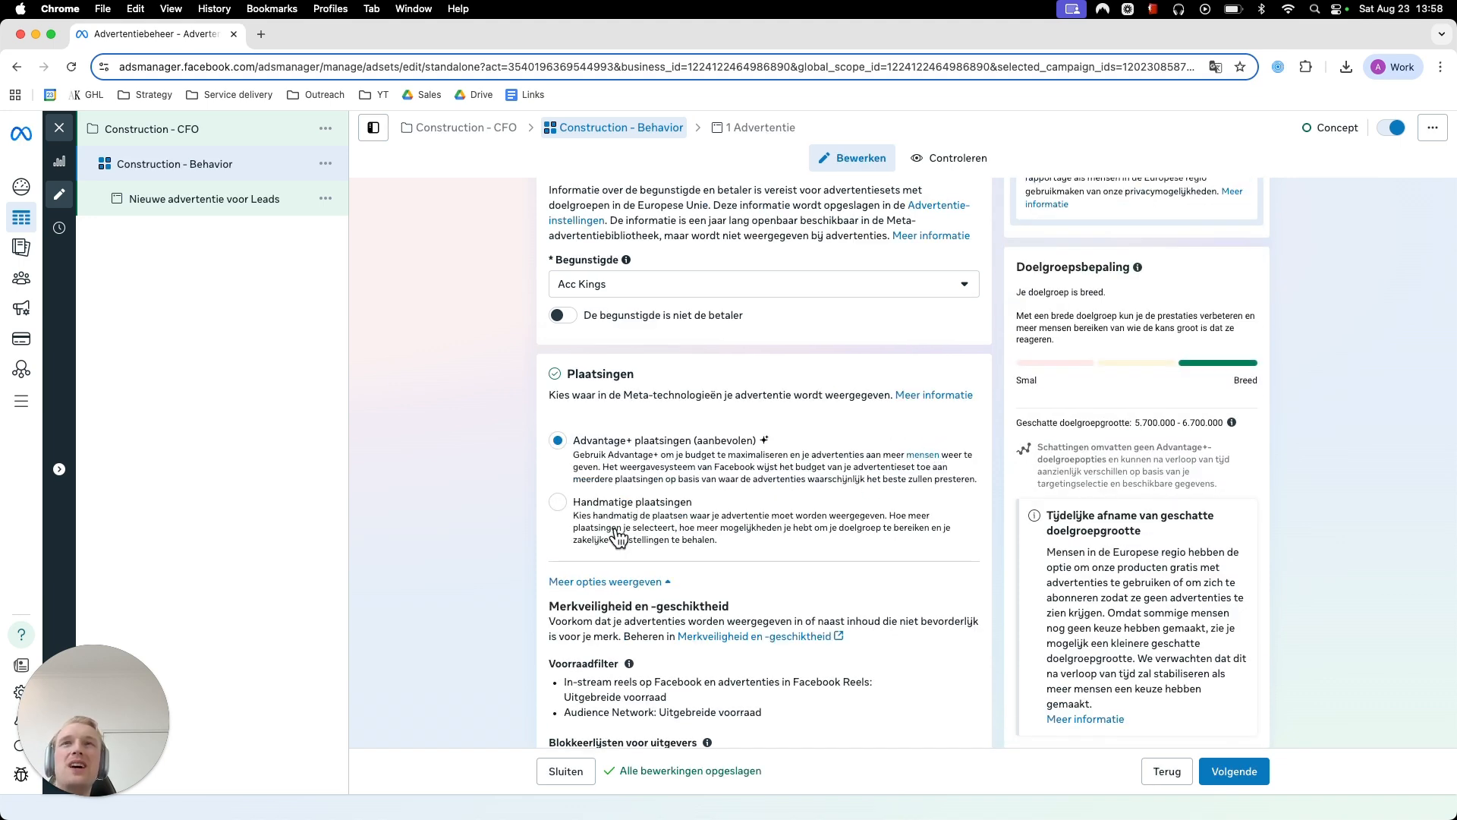
scroll(466, 512, "down", 4)
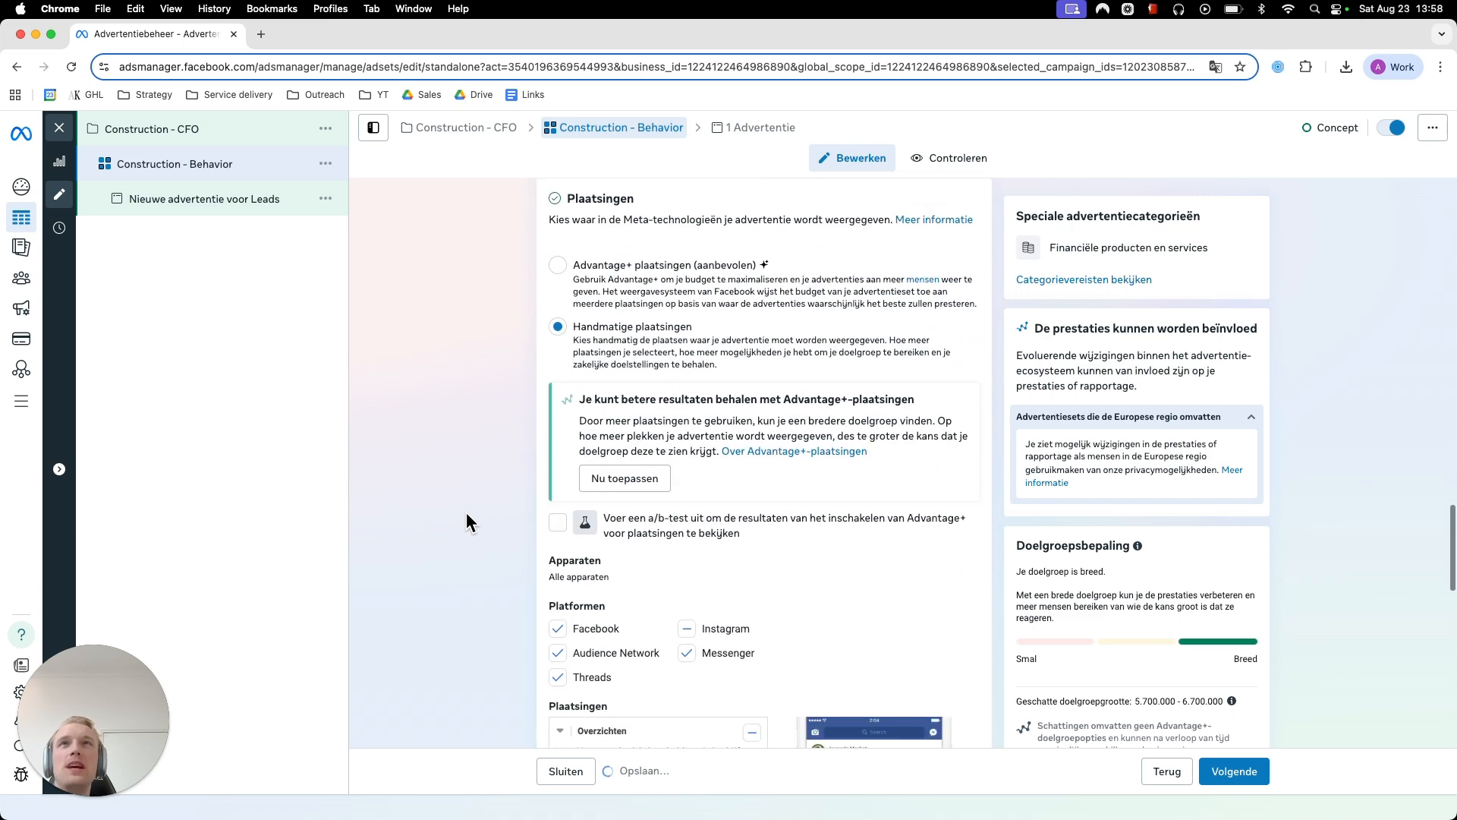
- Examine the platforms and the individual feed, story, reel, search and app placements offered under manual placements
scroll(465, 512, "down", 2)
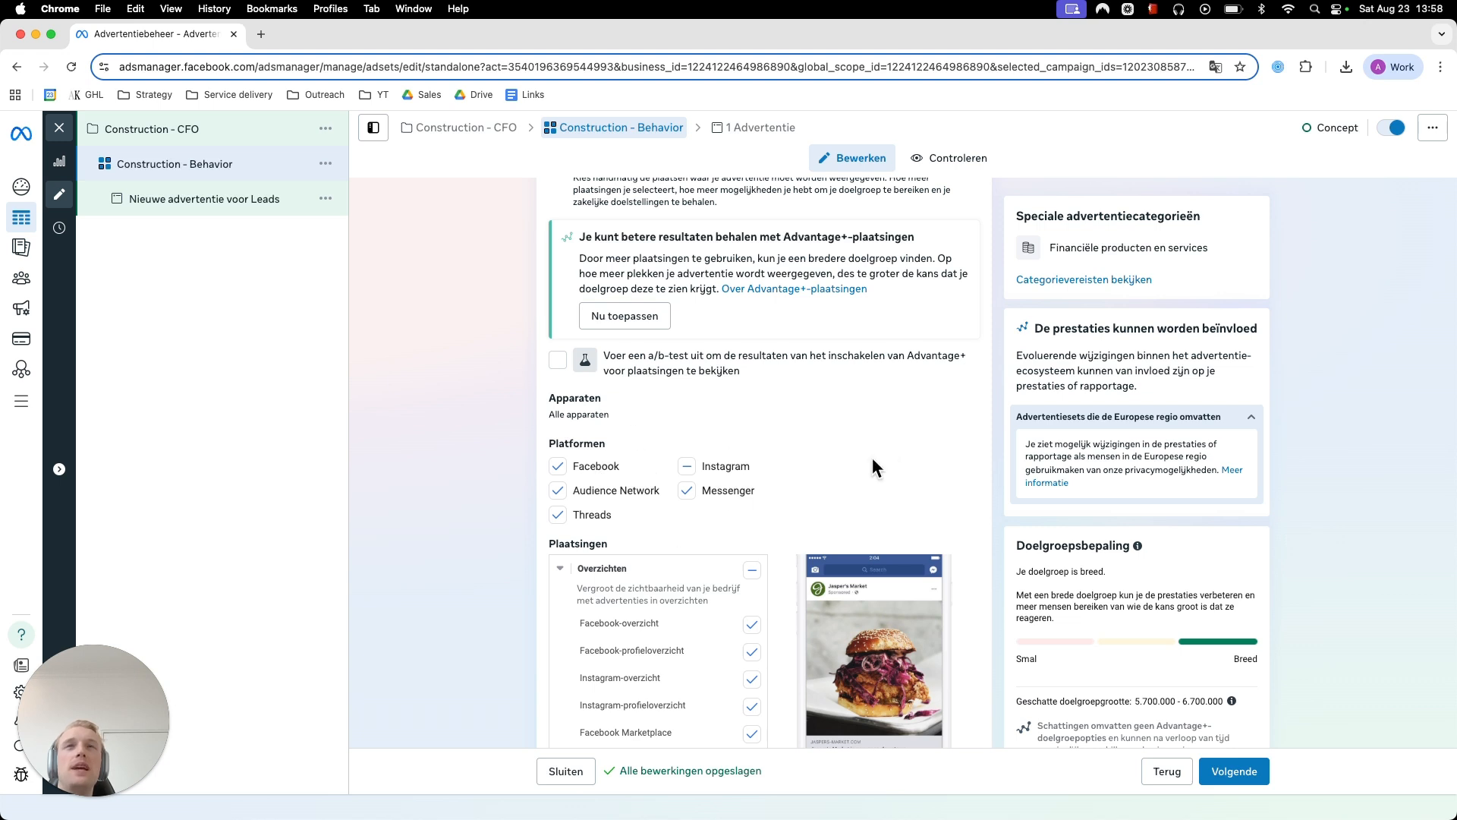
scroll(371, 458, "down", 4)
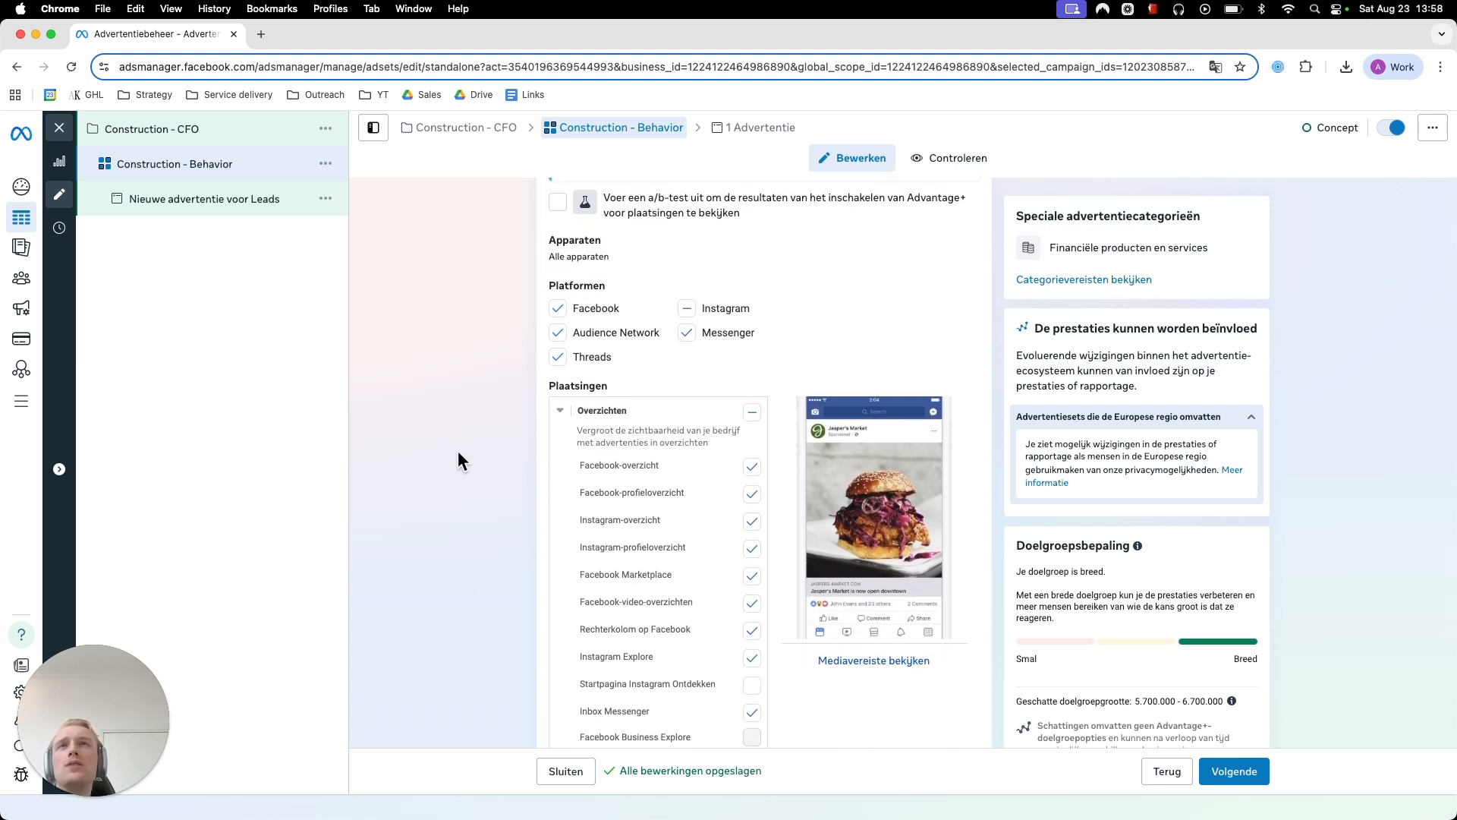
scroll(459, 449, "up", 5)
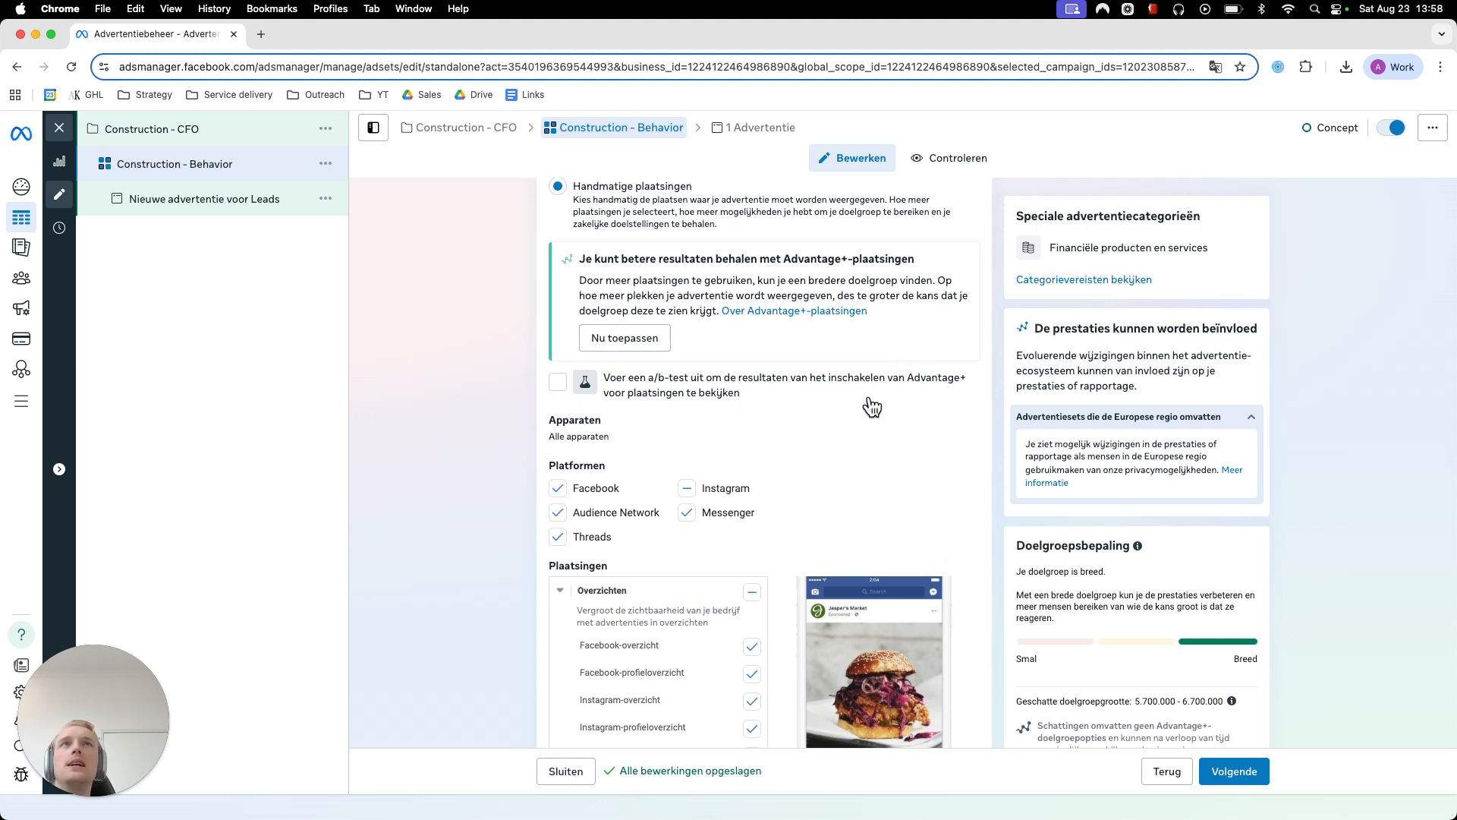
left_click(1215, 65)
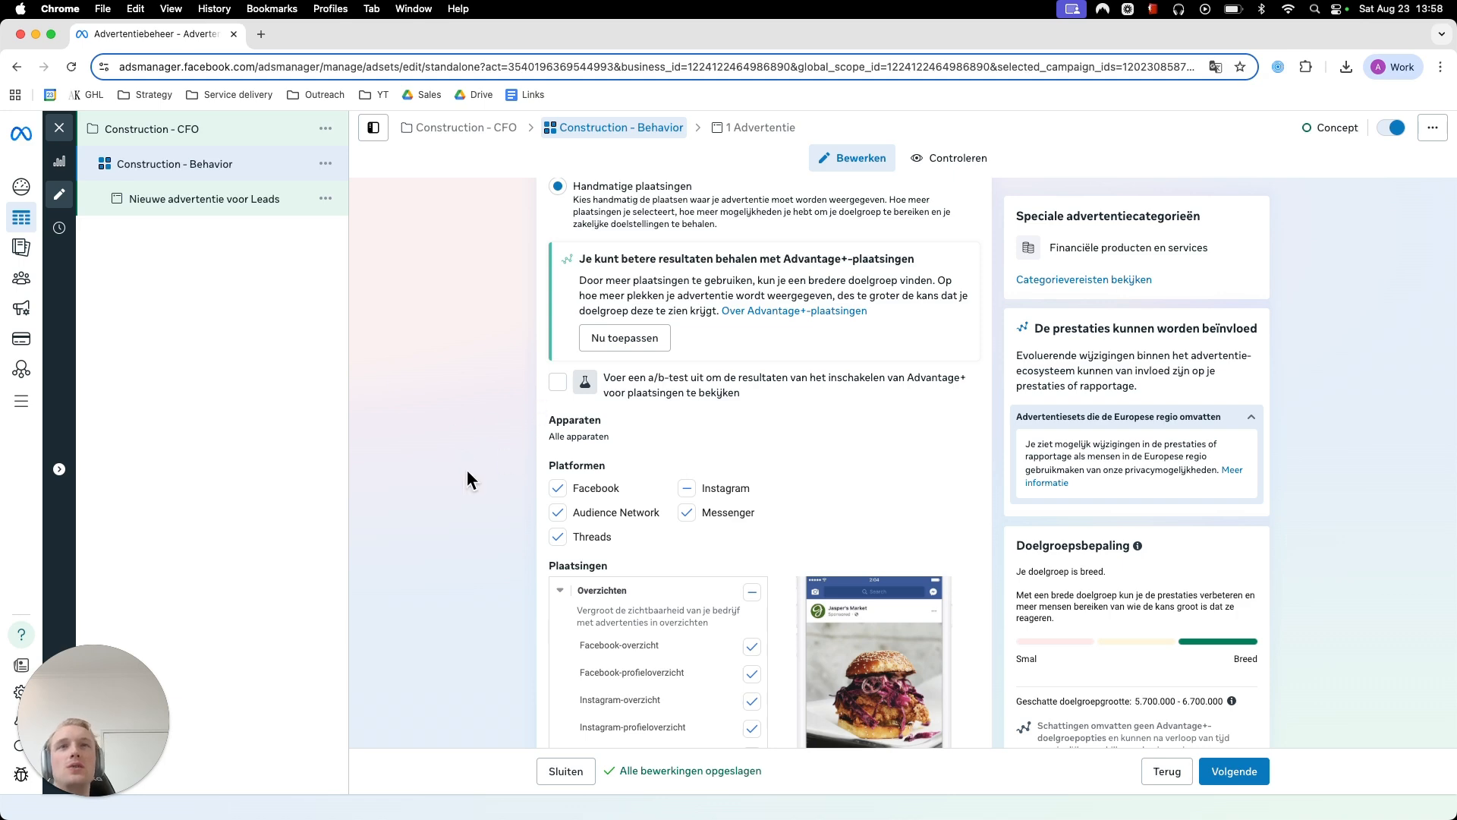
scroll(467, 469, "down", 6)
scroll(433, 471, "down", 3)
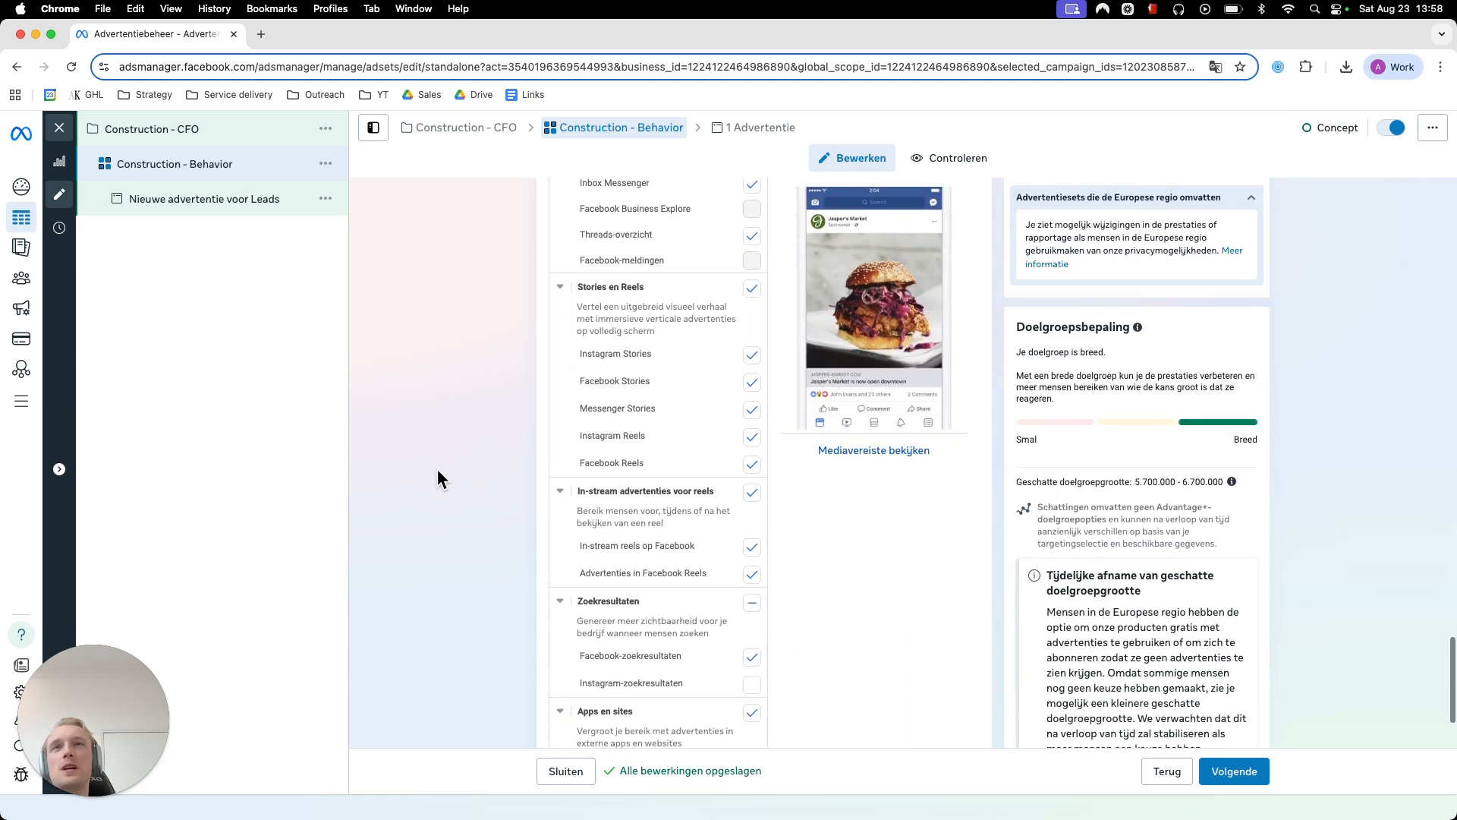
scroll(437, 471, "up", 8)
scroll(438, 477, "up", 5)
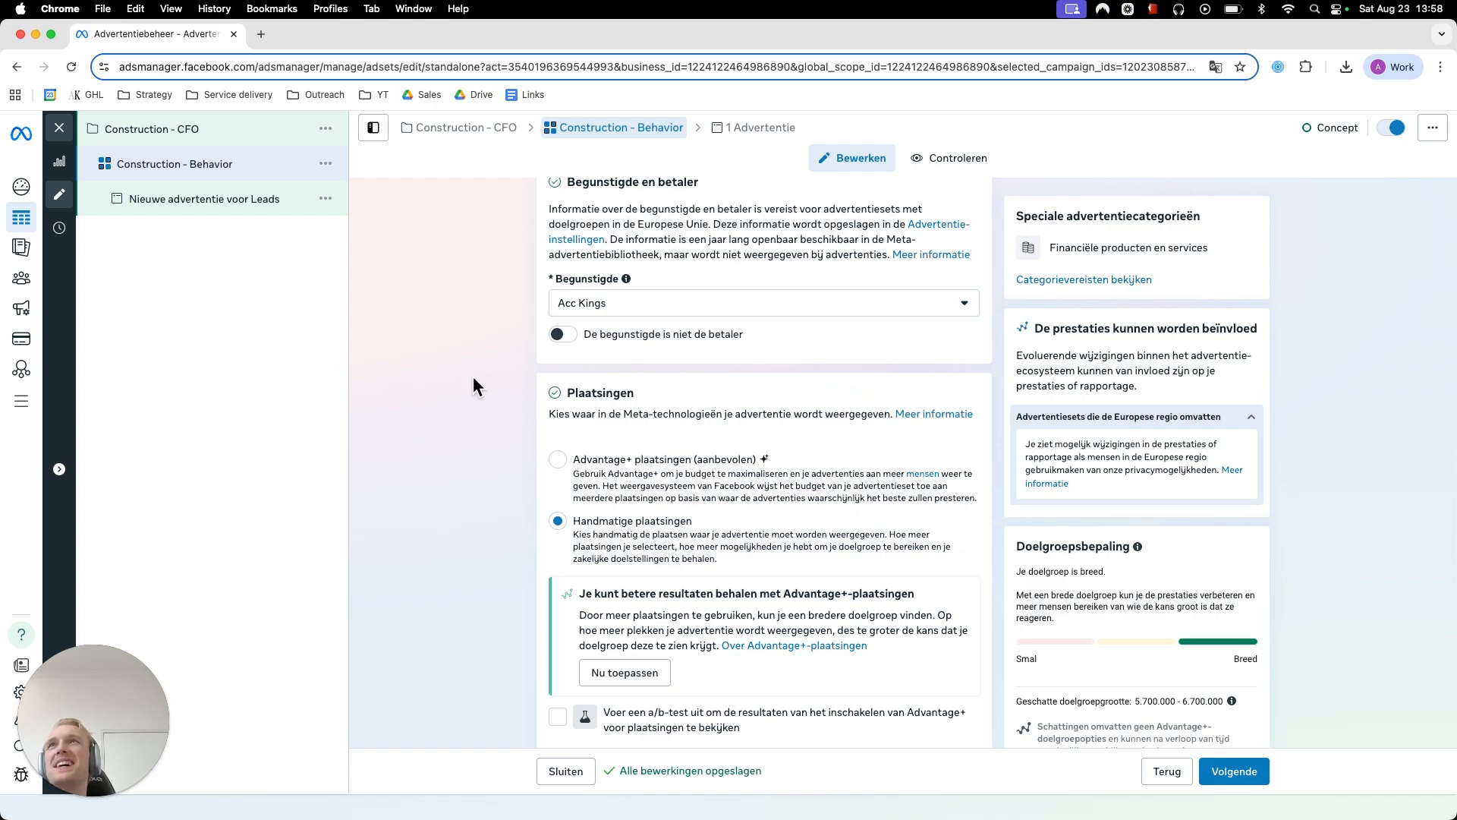
scroll(475, 349, "down", 15)
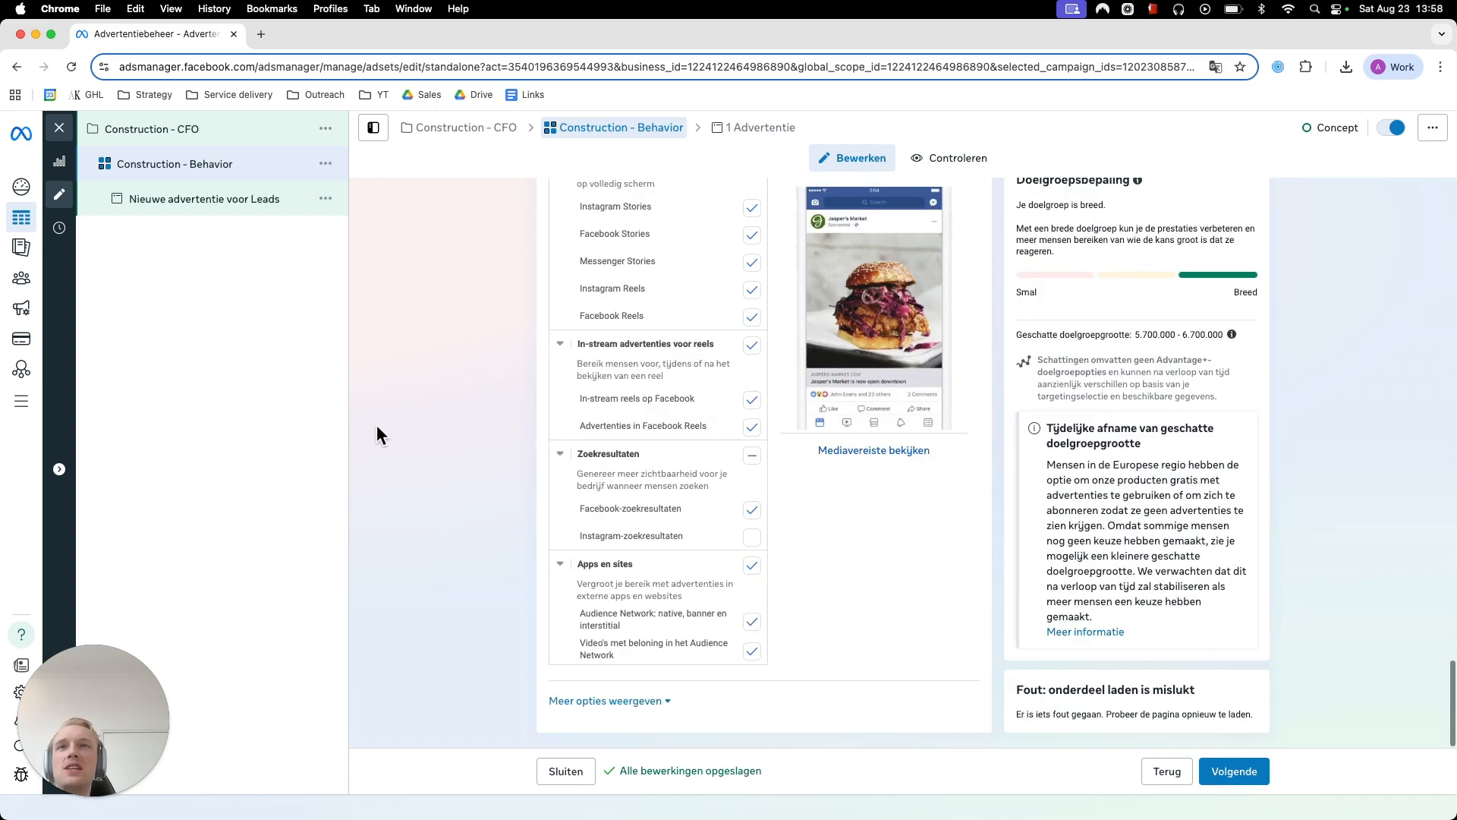
- Review the ad set's conversion, dynamic advertising material, budget, planning and target audience settings
scroll(372, 499, "up", 15)
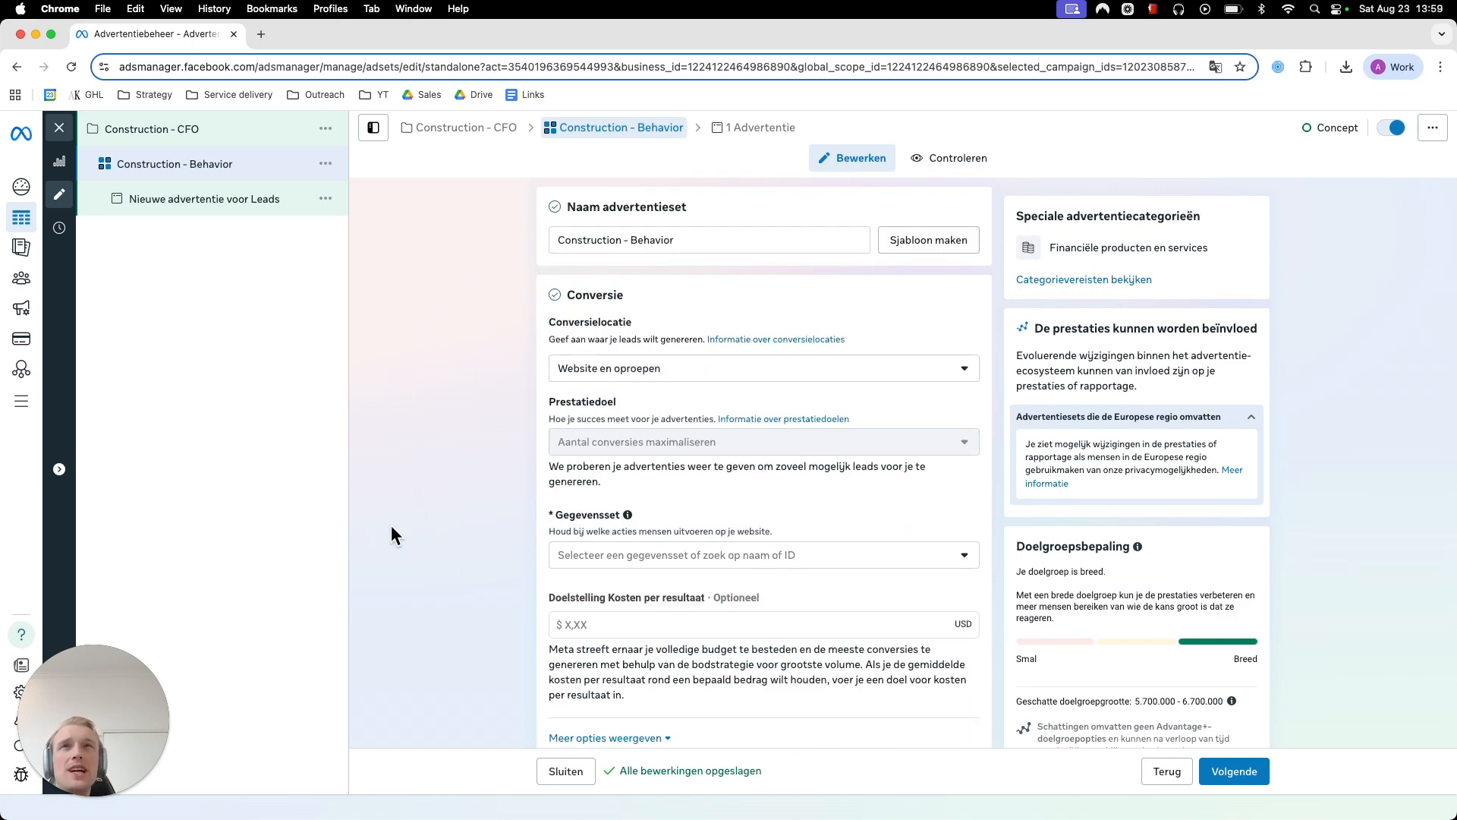
scroll(436, 531, "down", 4)
scroll(524, 378, "up", 2)
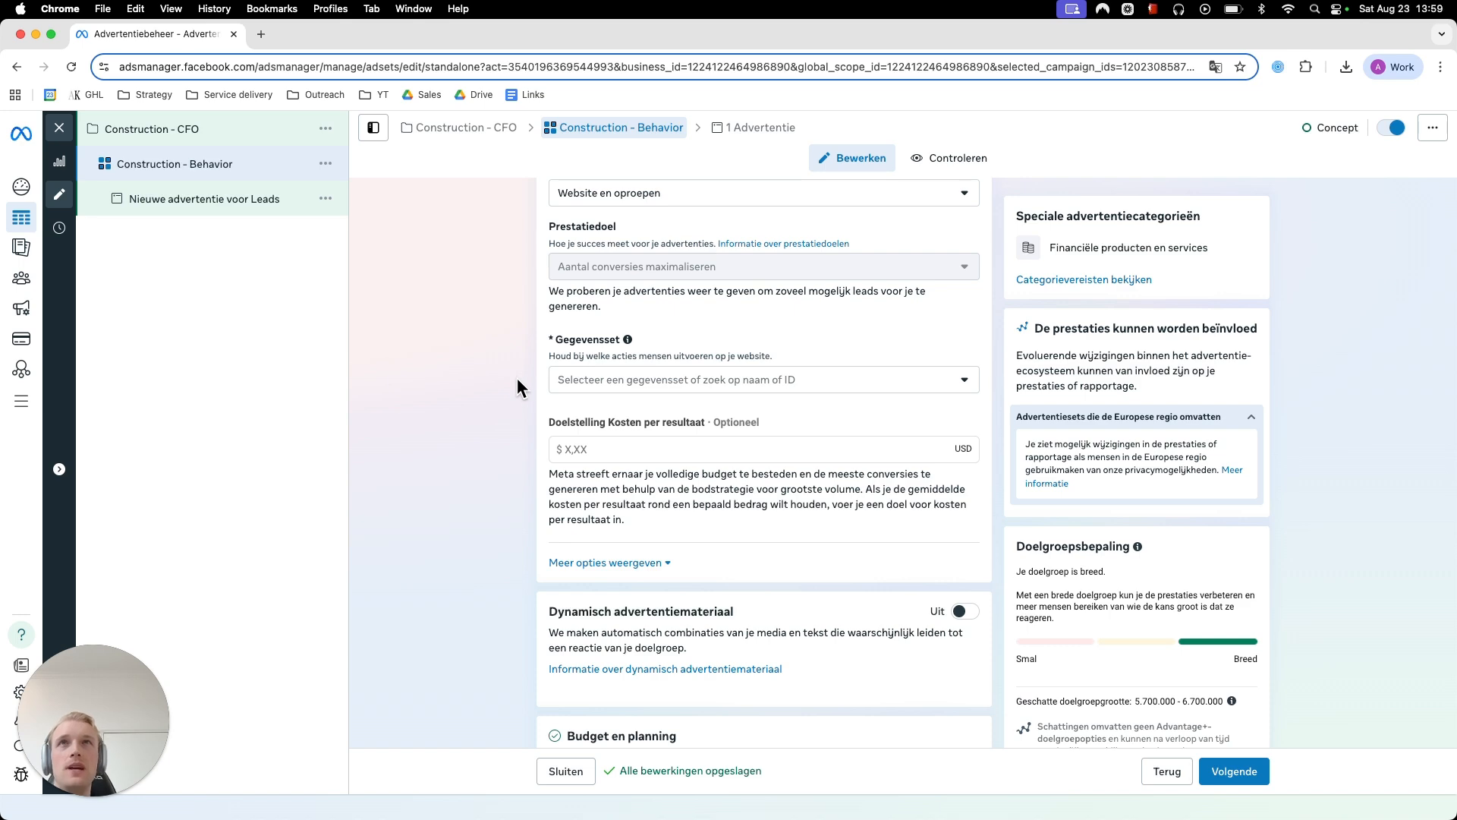
scroll(455, 473, "down", 3)
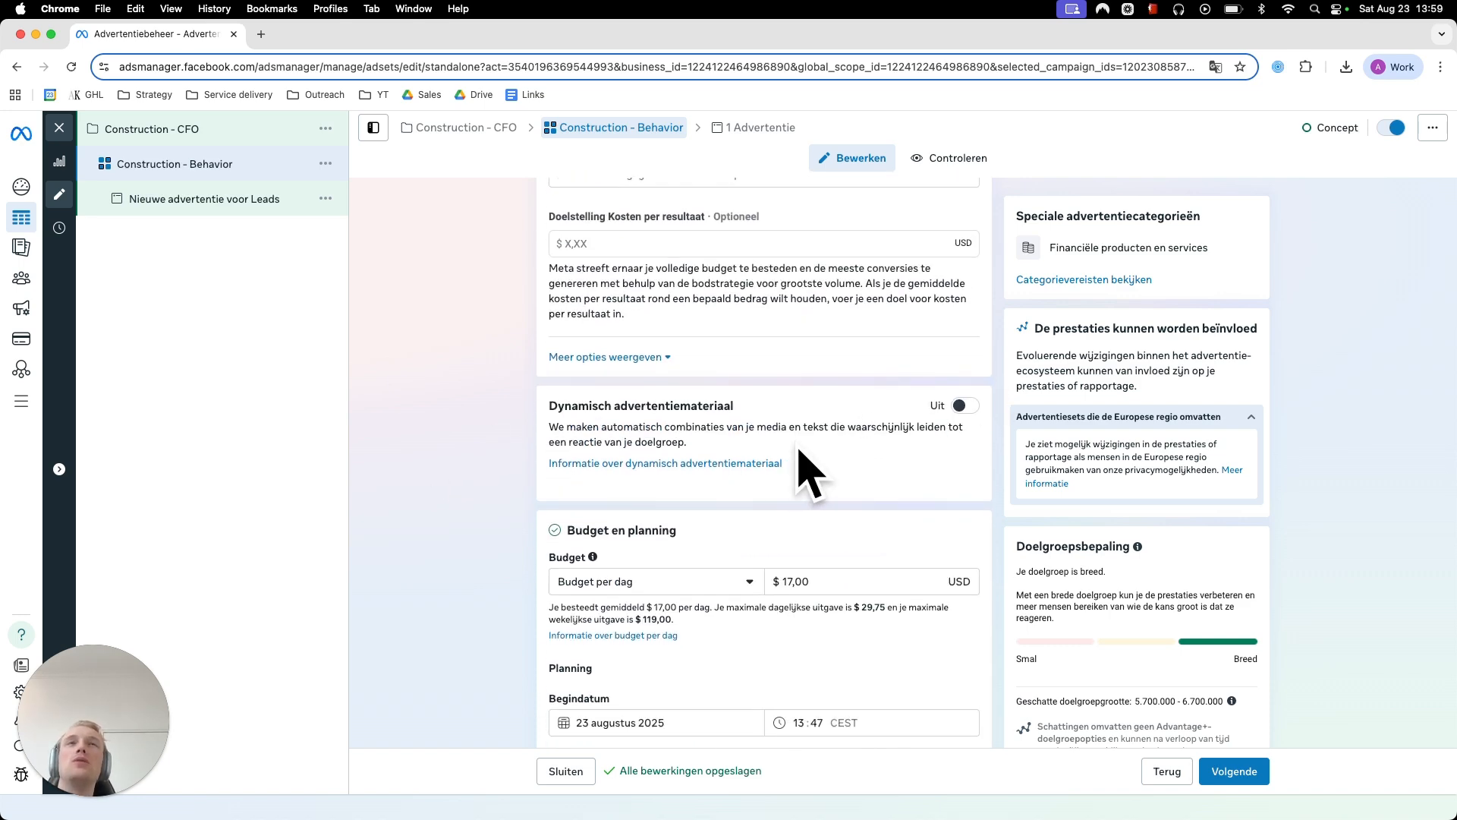
scroll(430, 435, "down", 4)
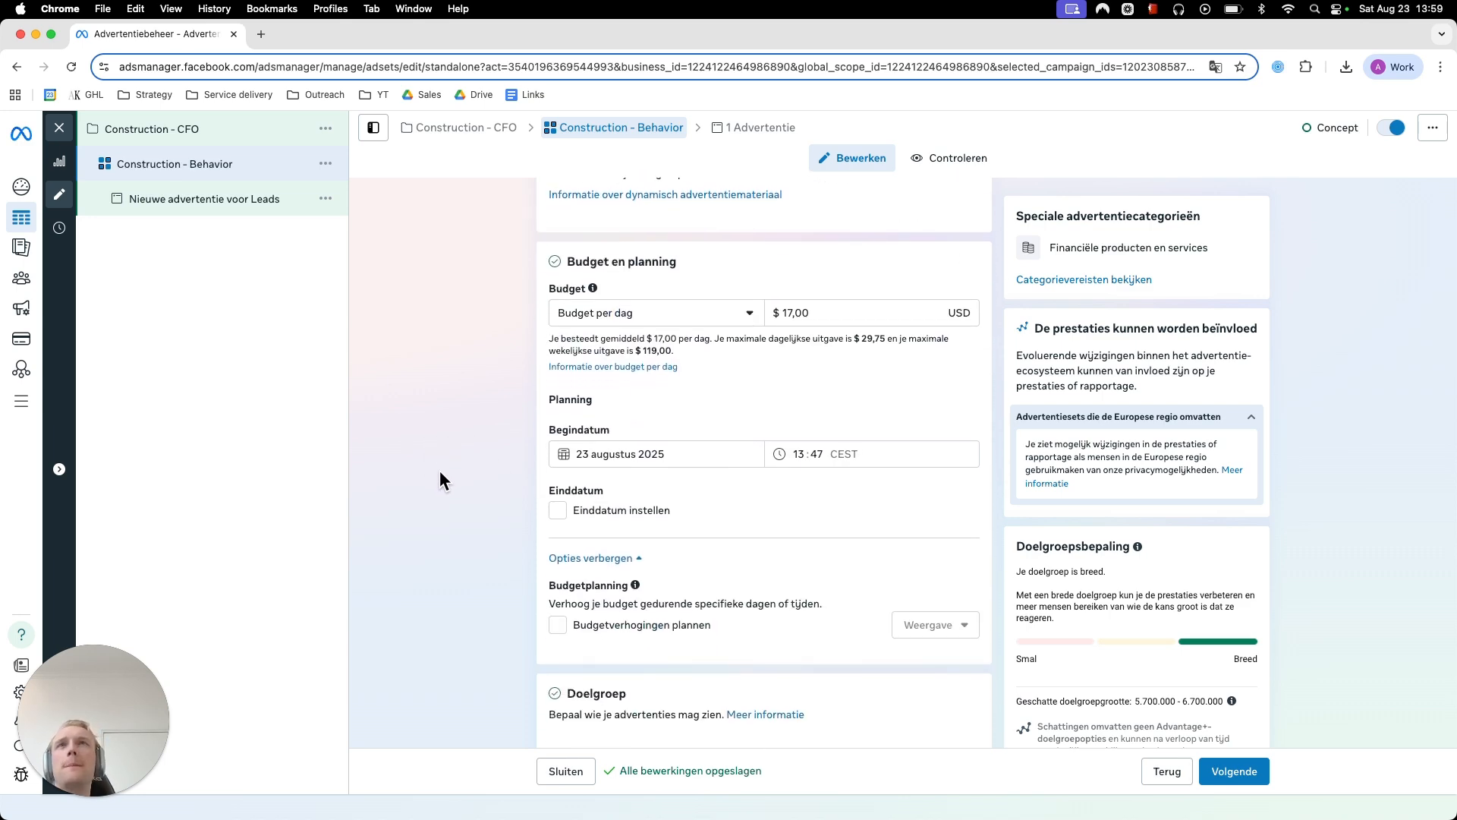
scroll(439, 474, "down", 3)
scroll(439, 471, "down", 5)
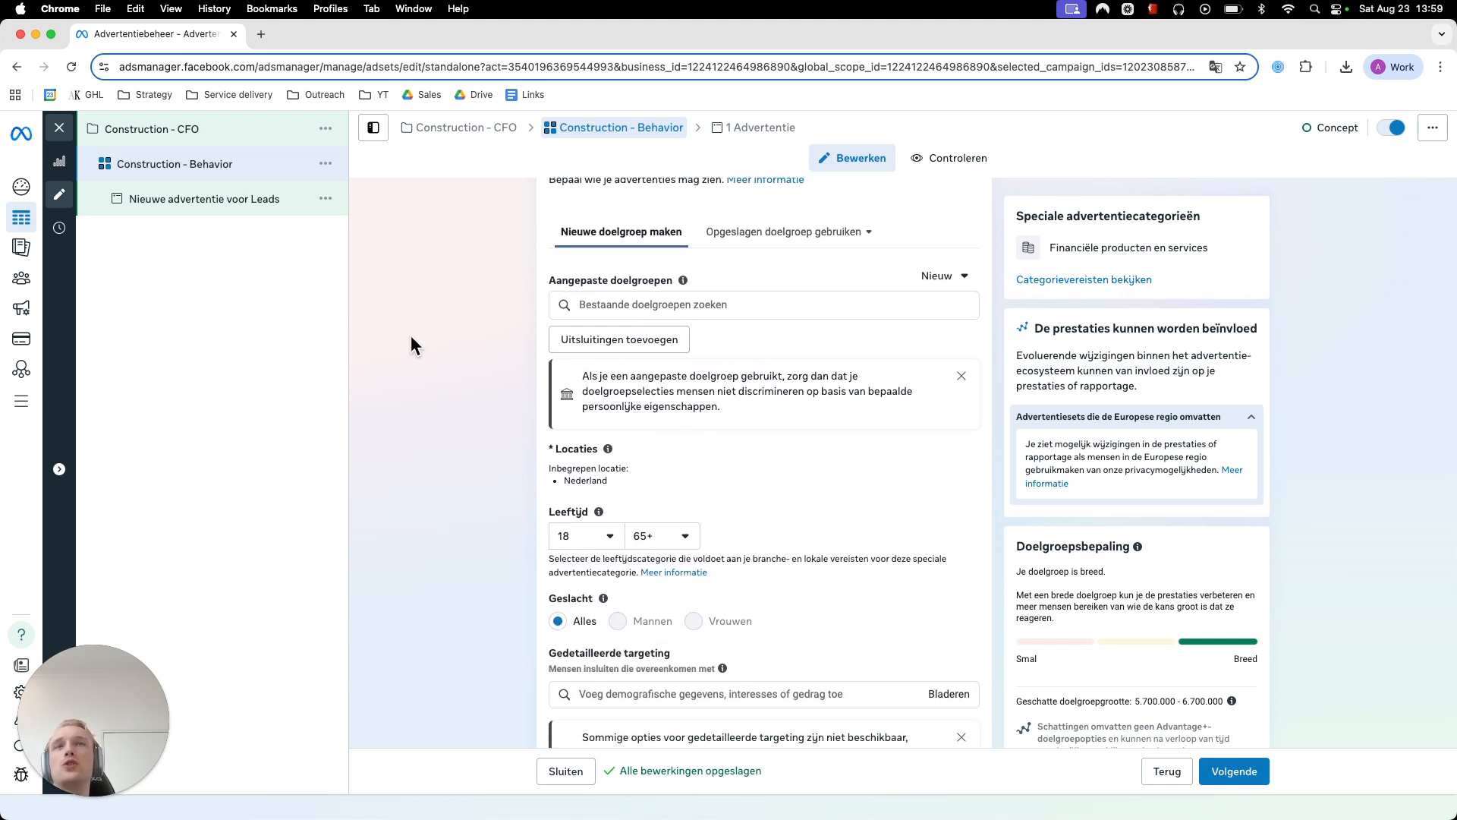
- Reload the page and review the ad set's settings from conversion down to the manual placements list
key("super+r")
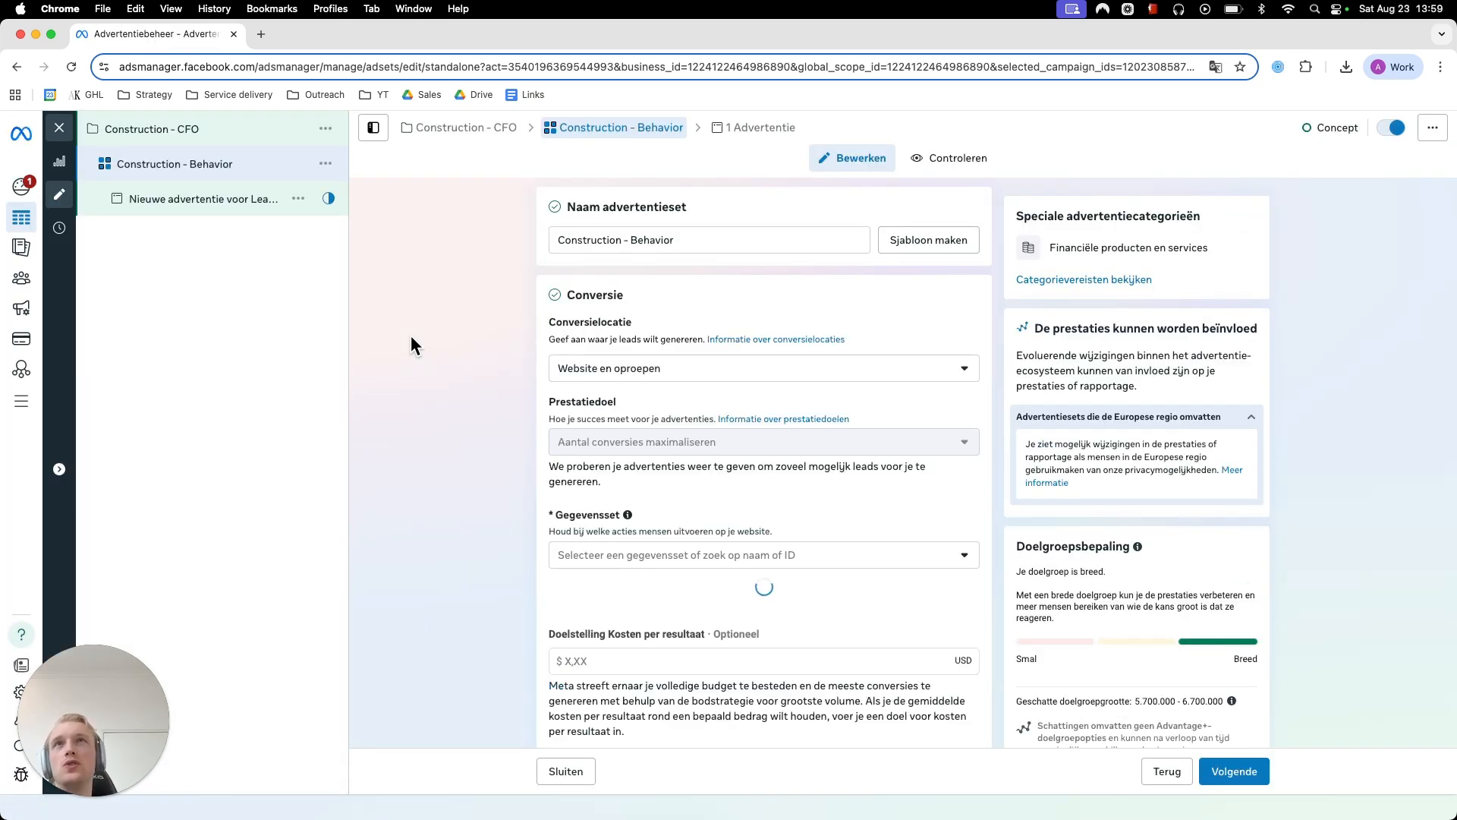
scroll(411, 335, "down", 2)
scroll(490, 336, "down", 8)
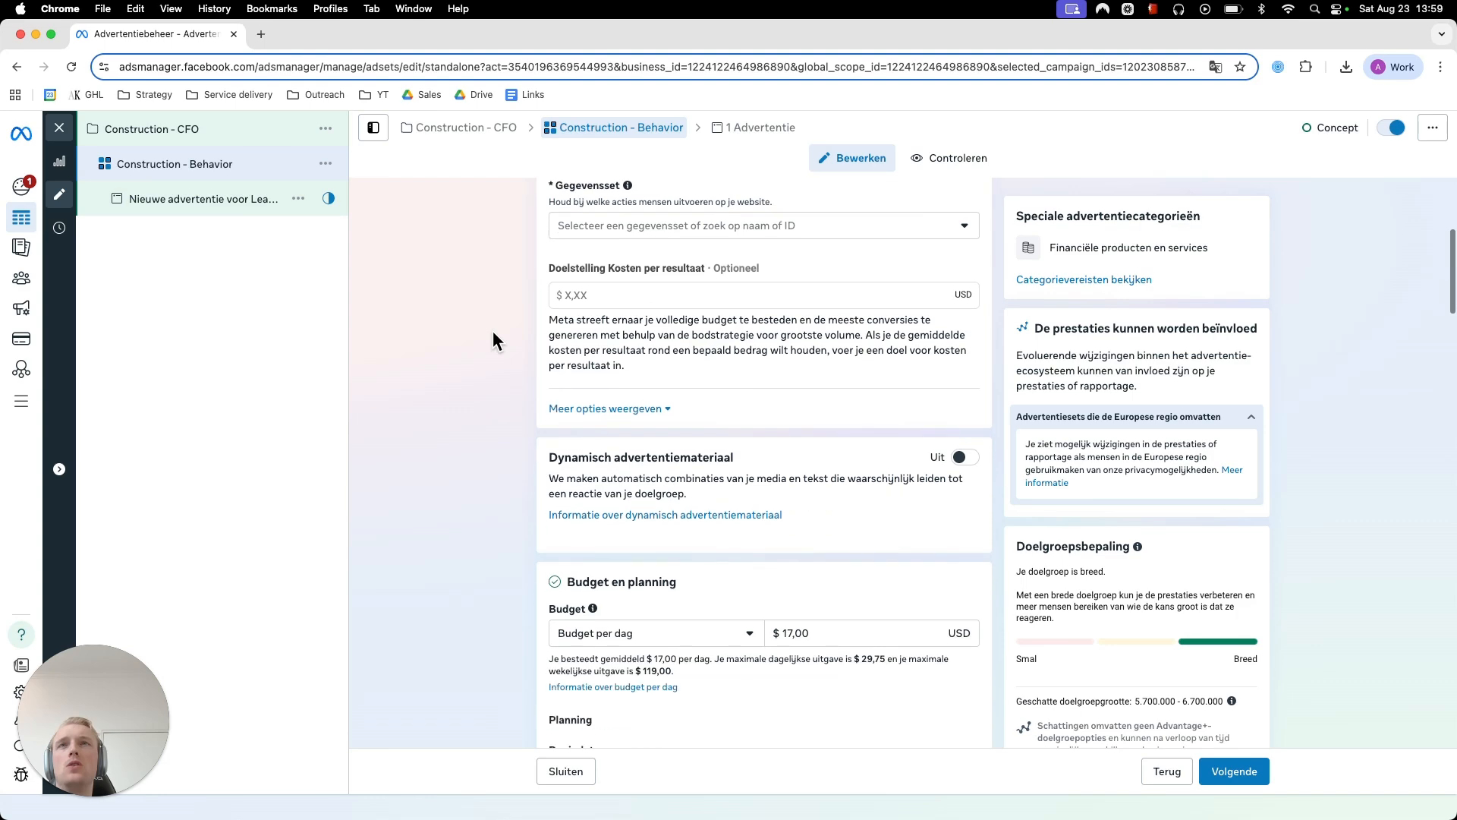
scroll(492, 332, "down", 7)
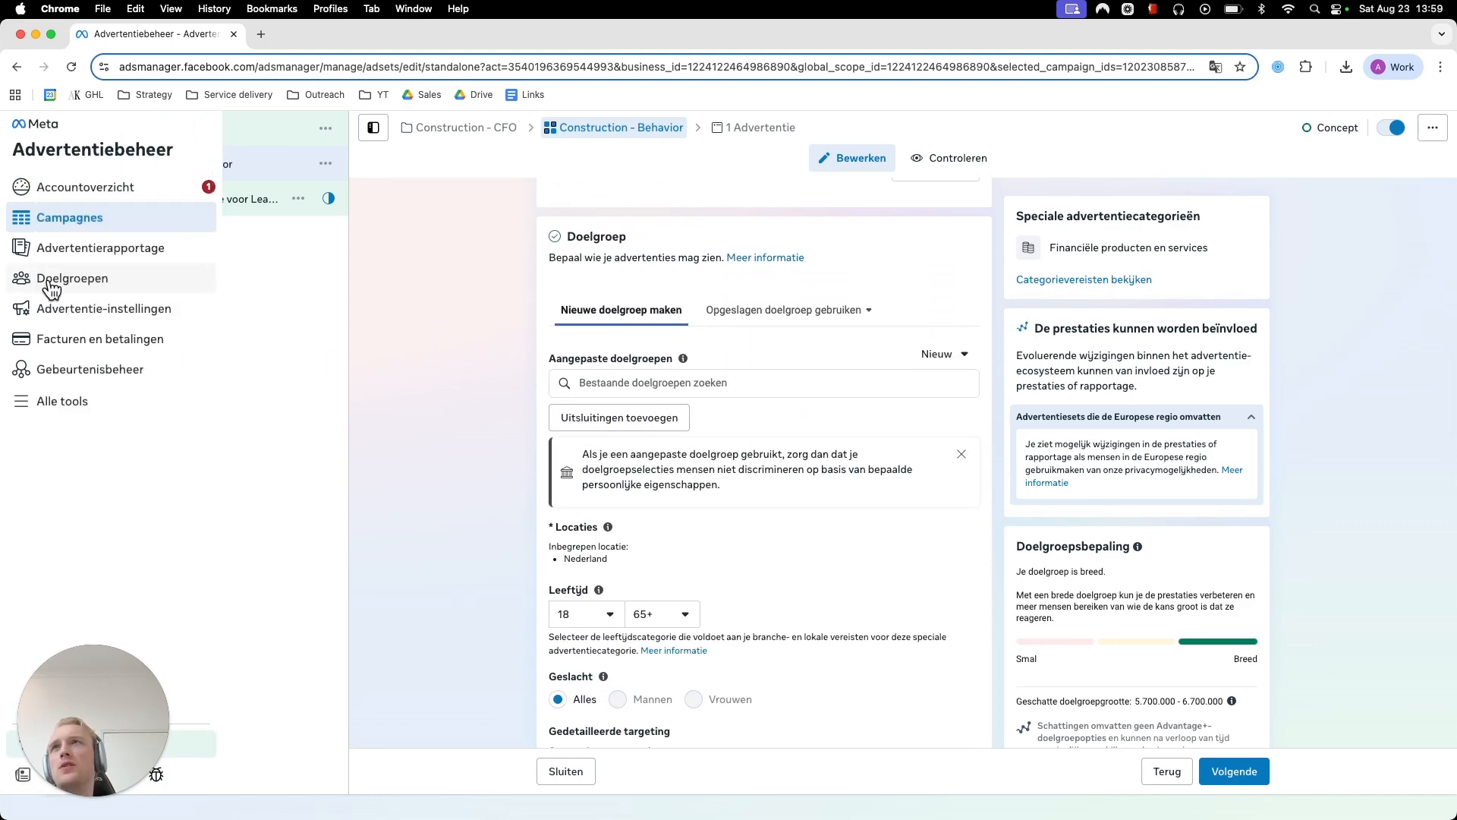
scroll(440, 351, "down", 8)
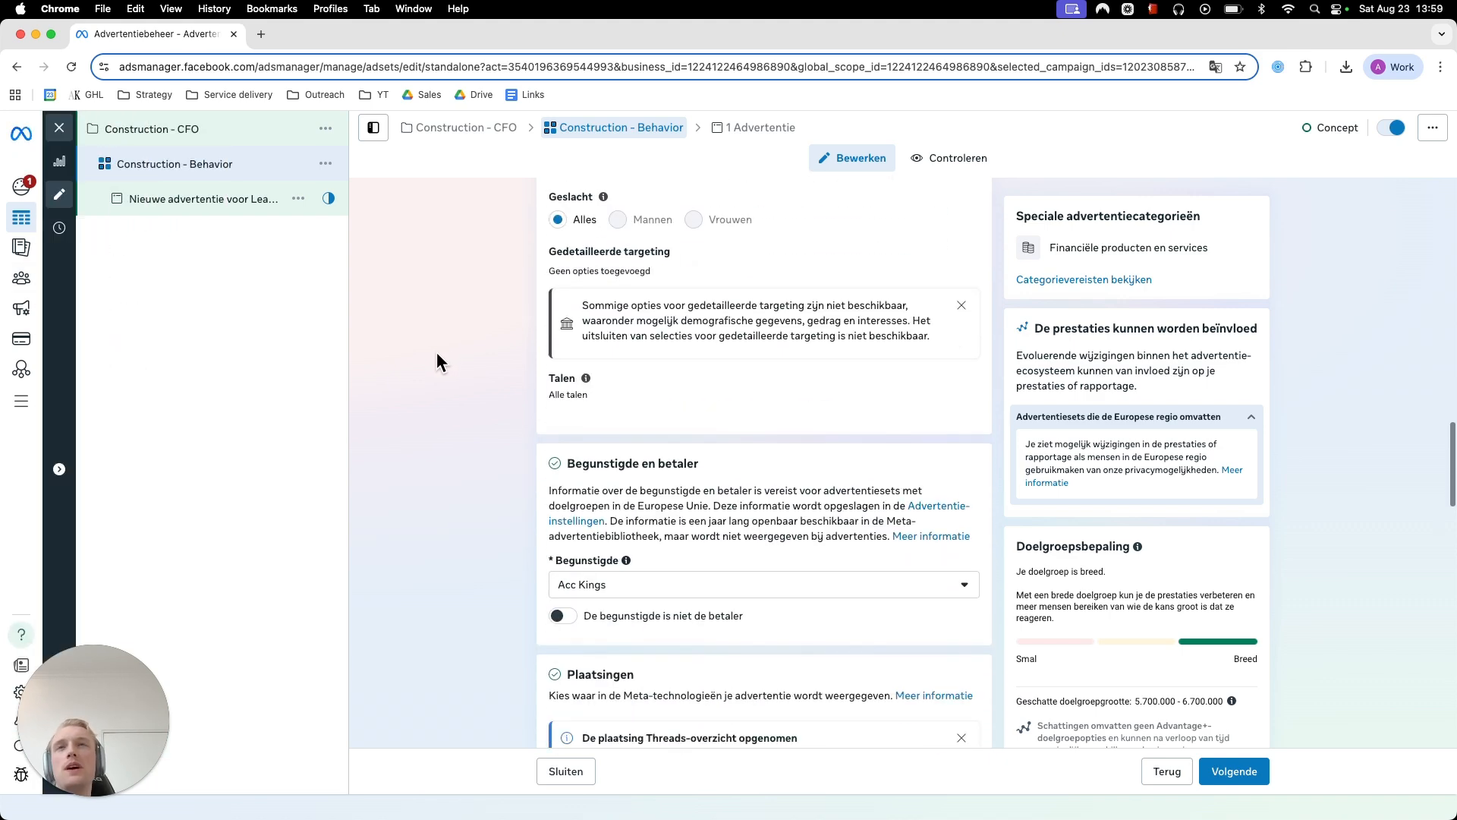
scroll(429, 359, "down", 10)
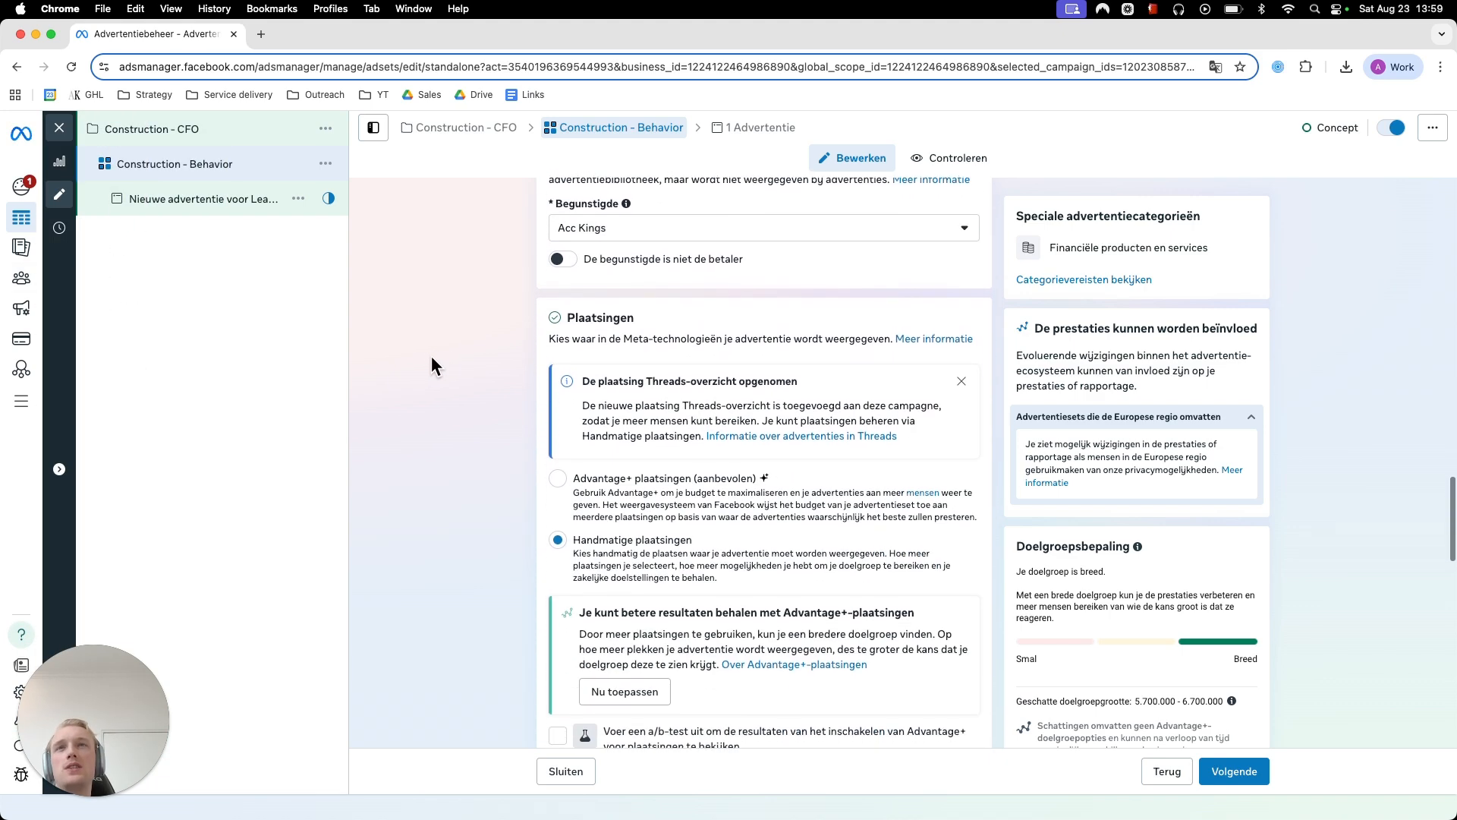
scroll(432, 370, "down", 2)
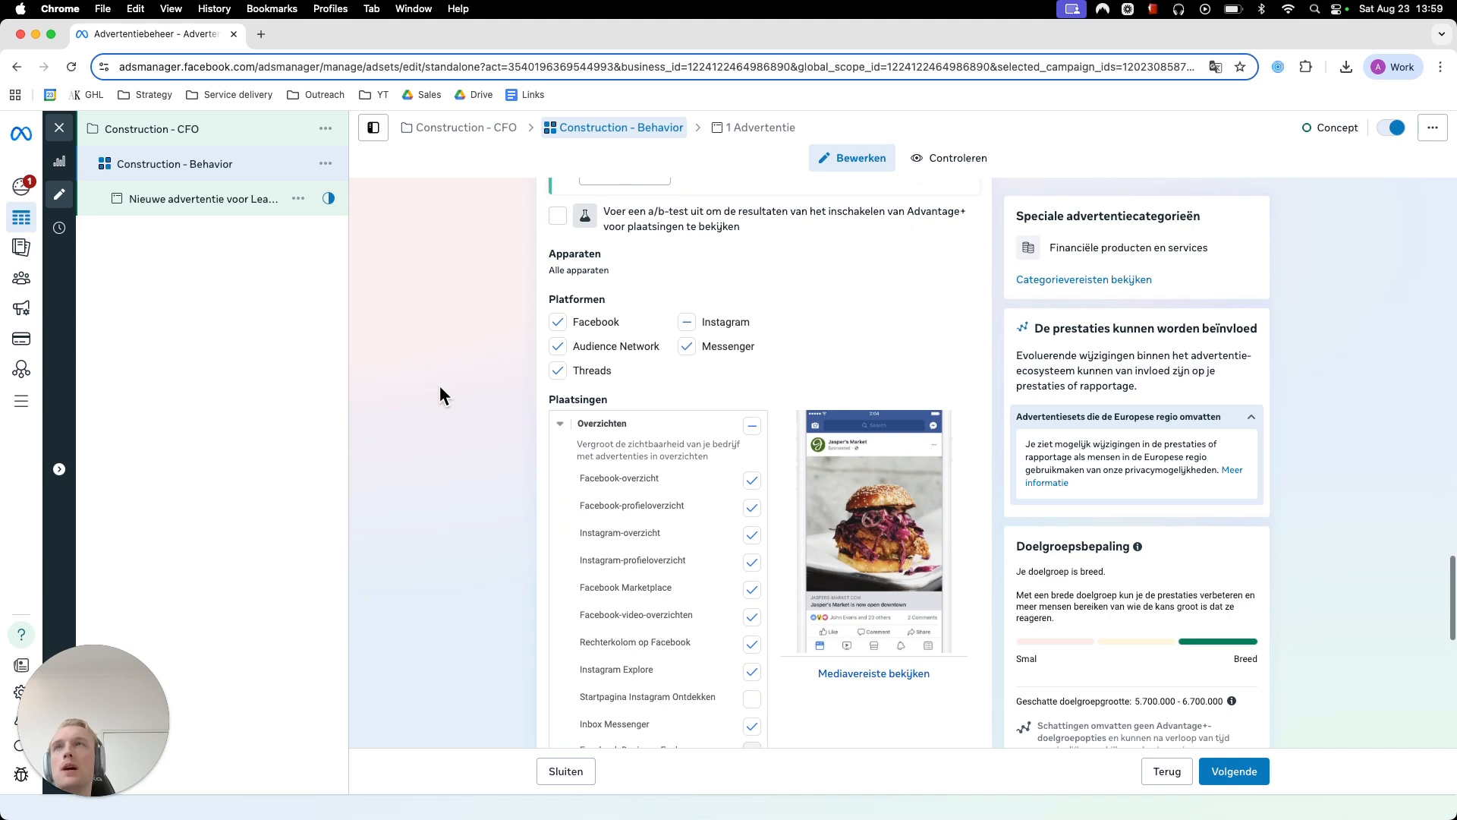
scroll(441, 390, "down", 2)
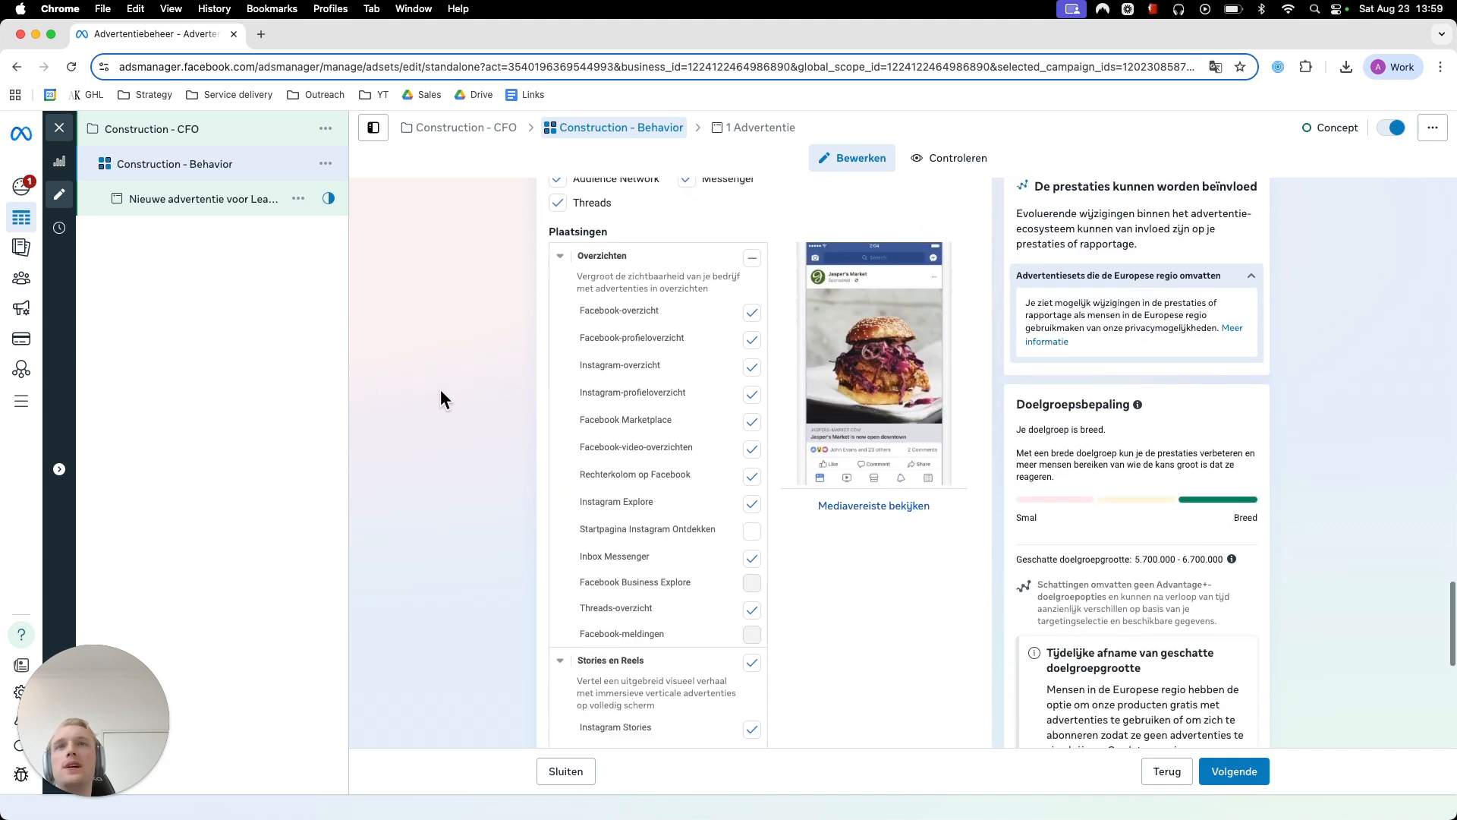
scroll(438, 388, "down", 4)
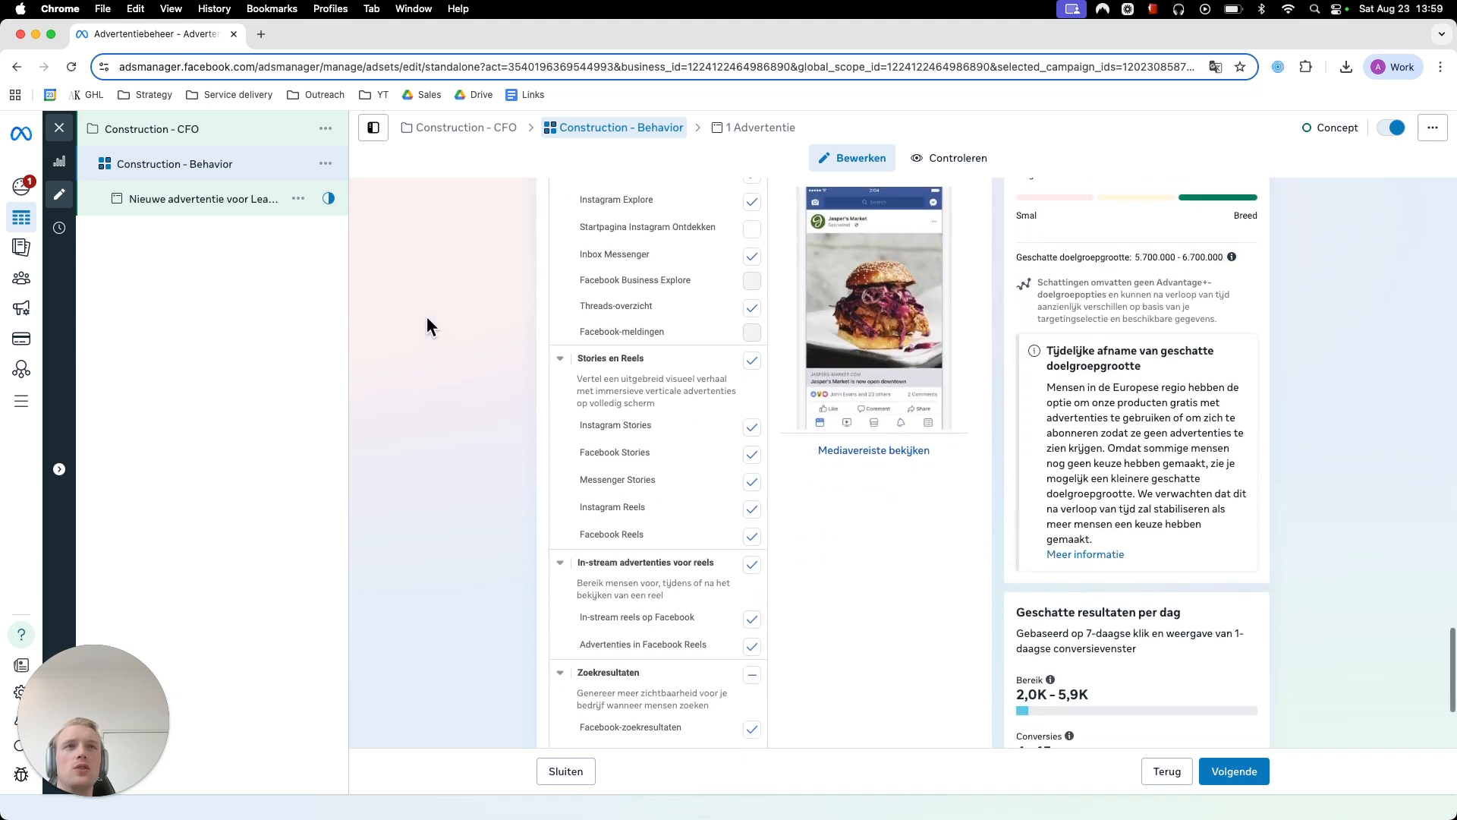
scroll(408, 356, "down", 2)
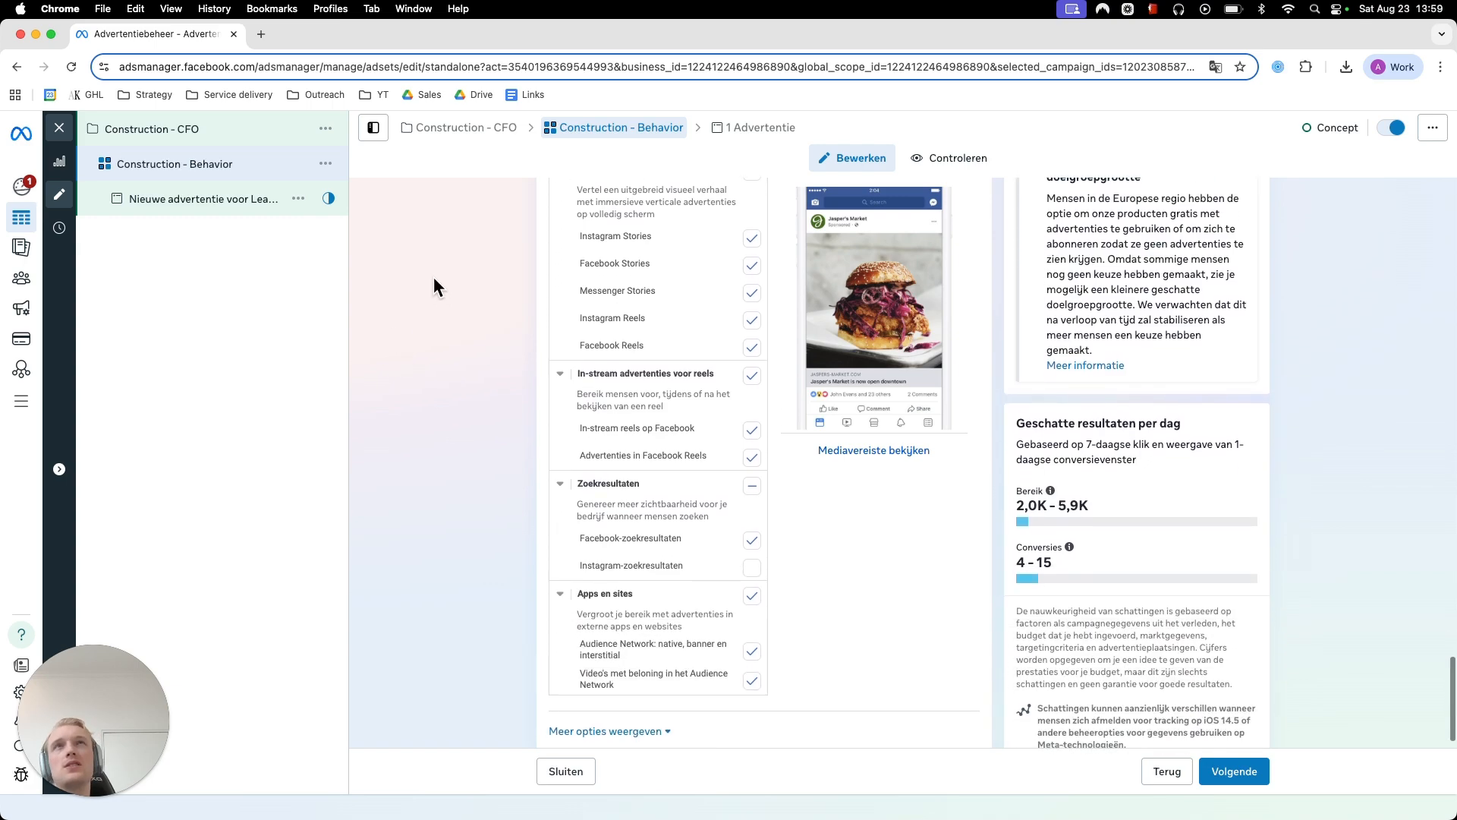
scroll(434, 278, "up", 20)
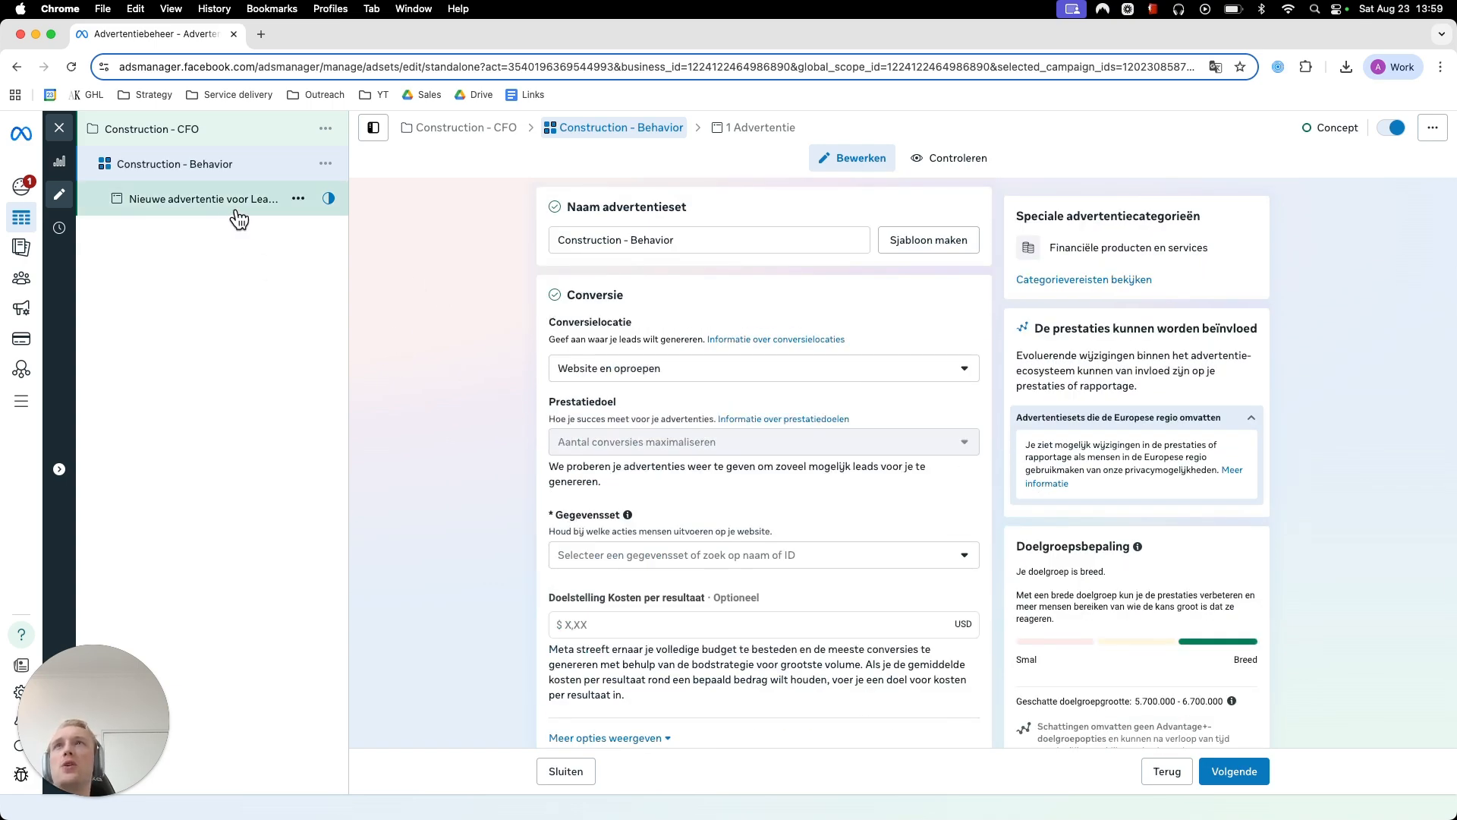
scroll(376, 229, "down", 15)
scroll(440, 346, "down", 8)
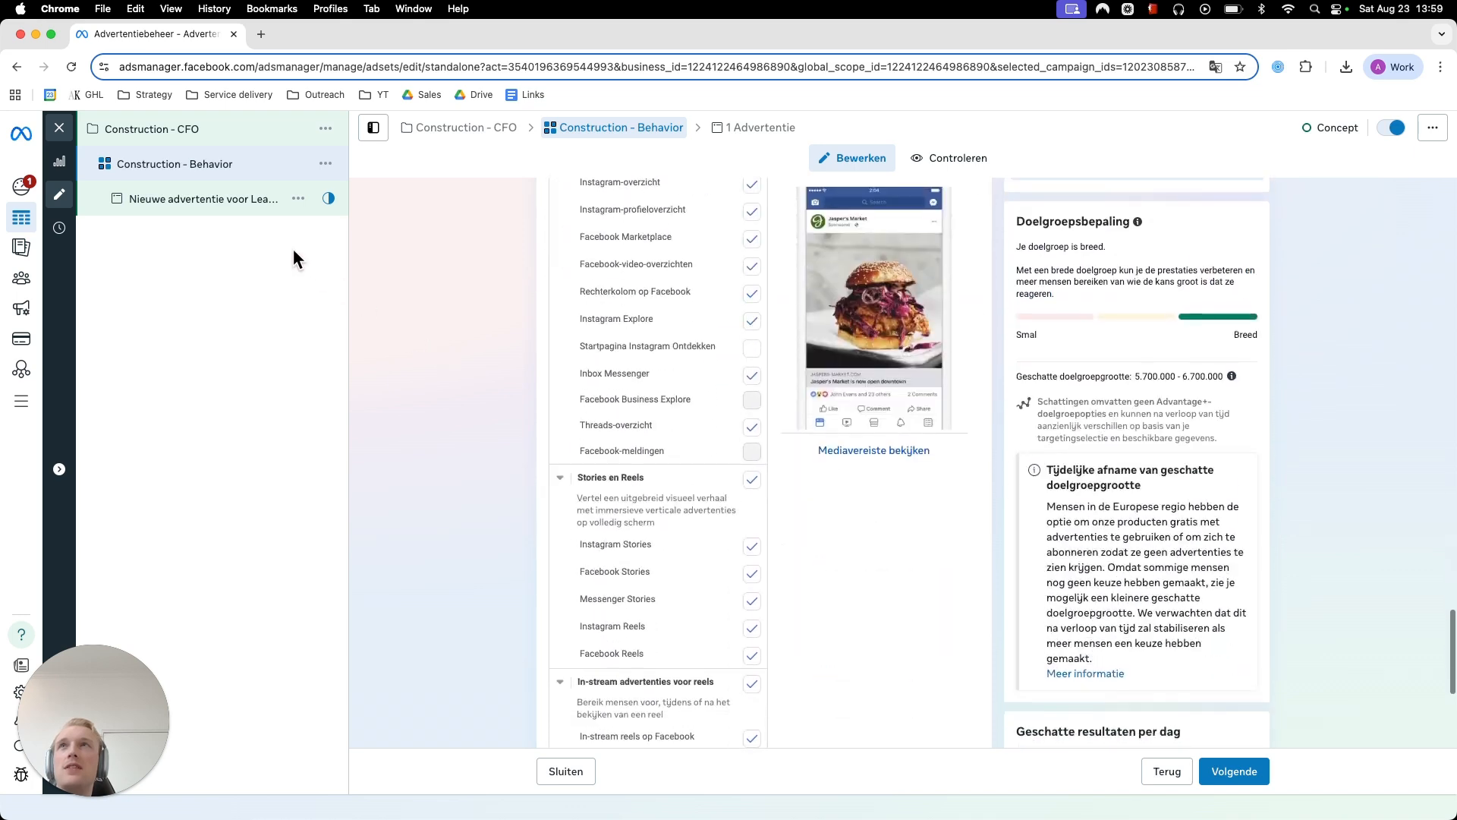
- Rename the ad in the Construction - Behavior ad set as Construction Sight + Text
left_click(211, 200)
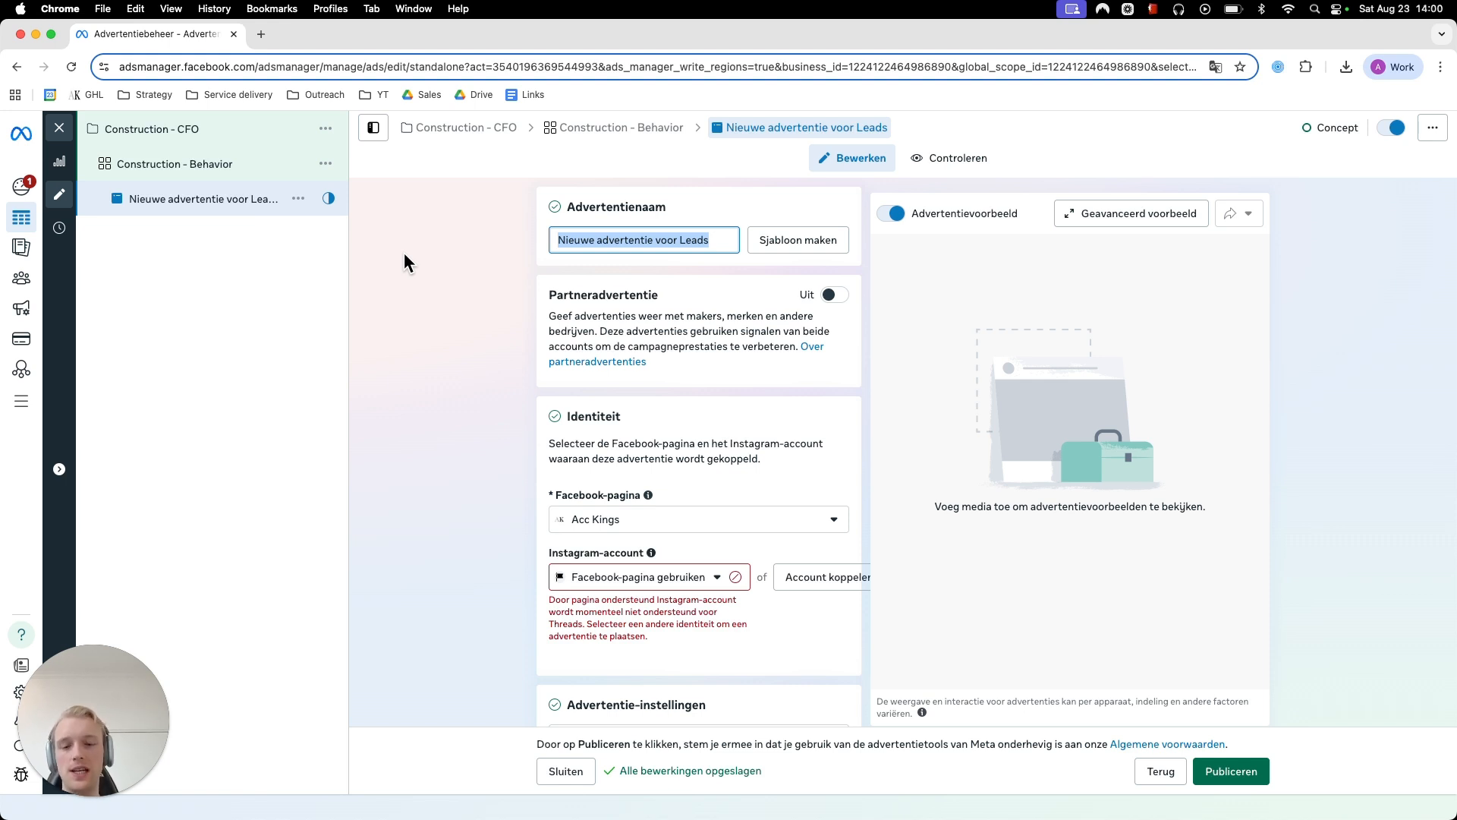
triple_click(597, 241)
type("Construction")
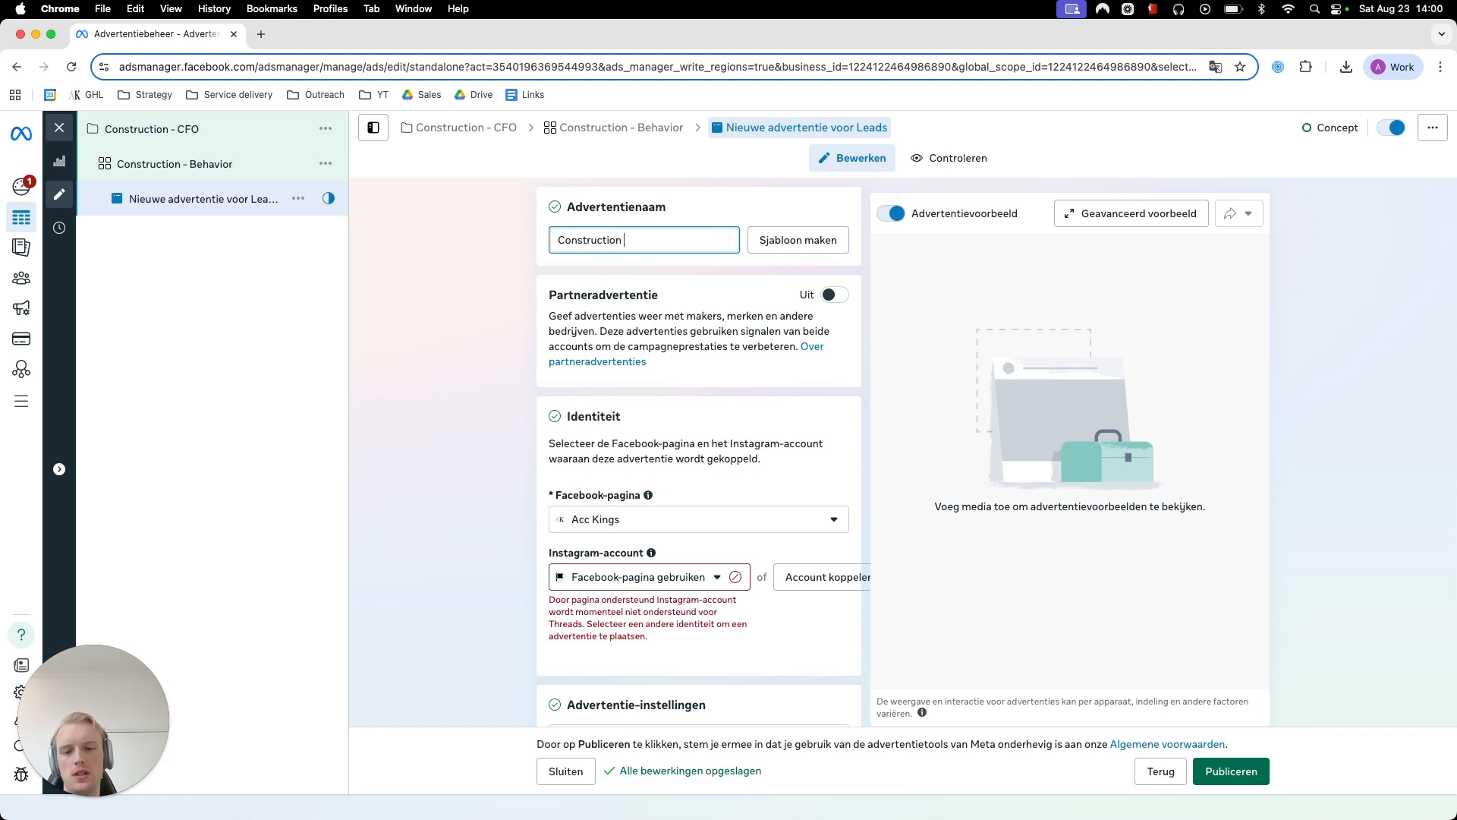
type(" Sight ")
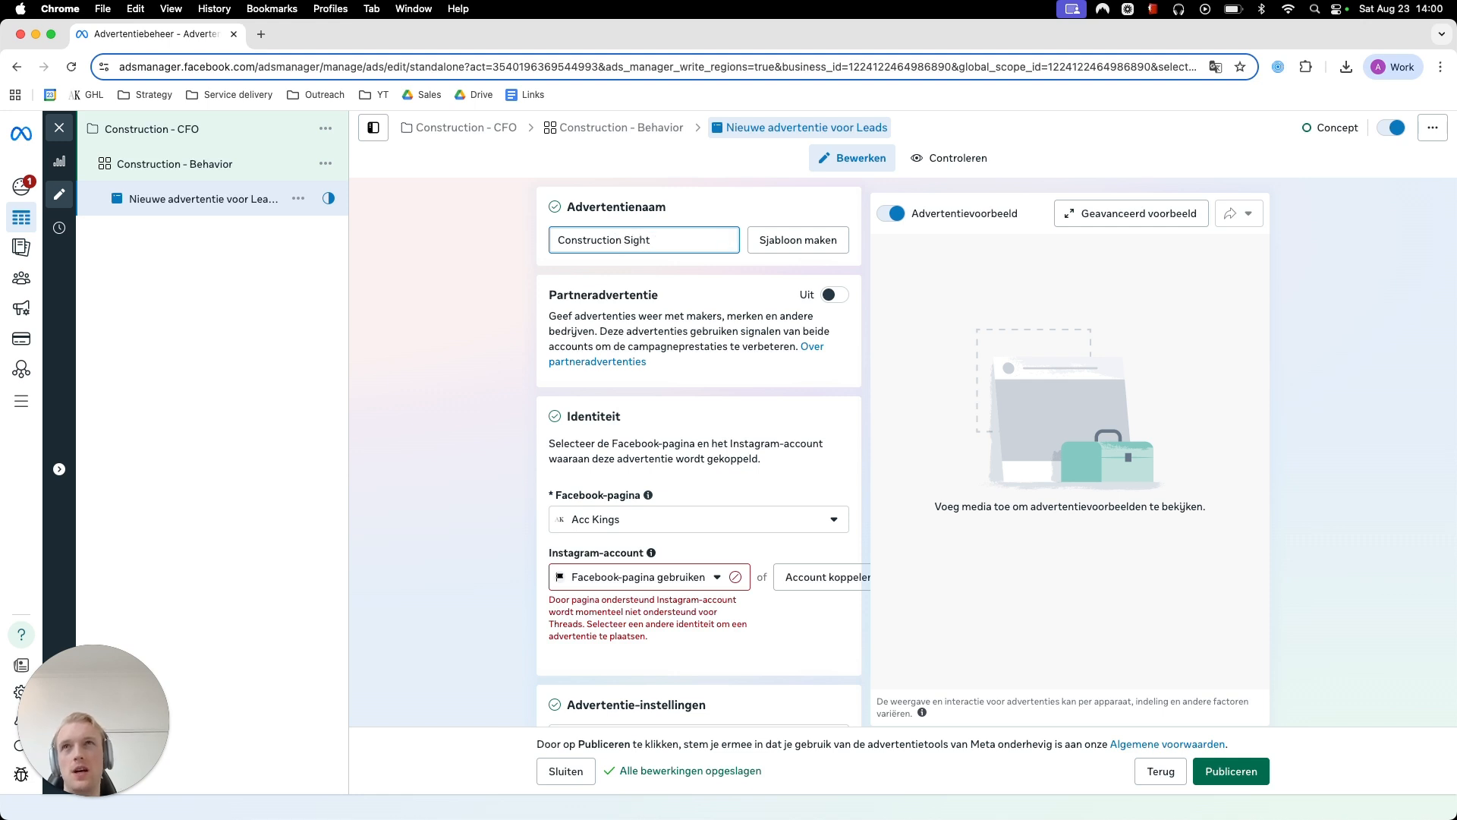
type("+ Text")
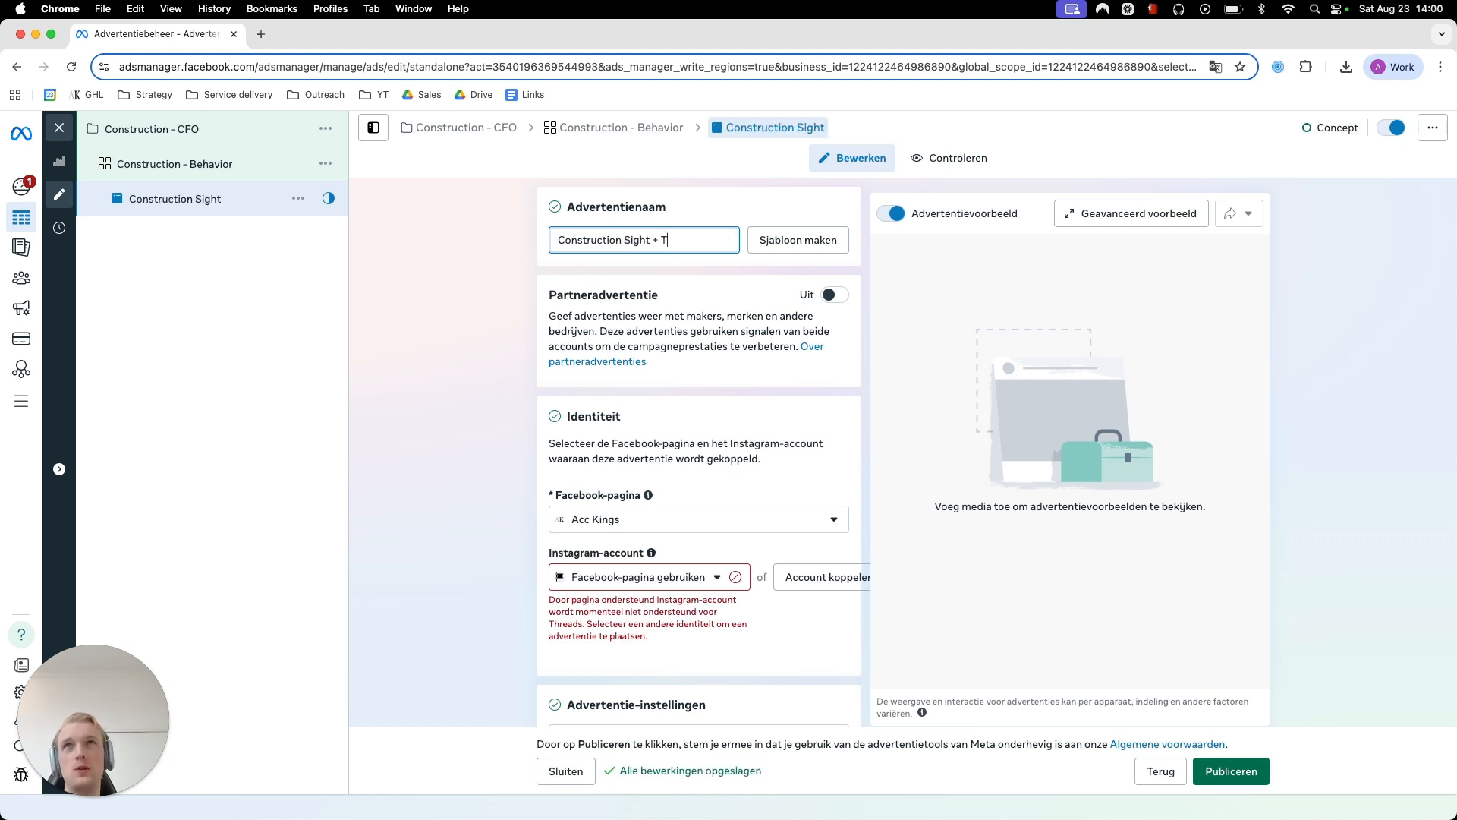
left_click(457, 316)
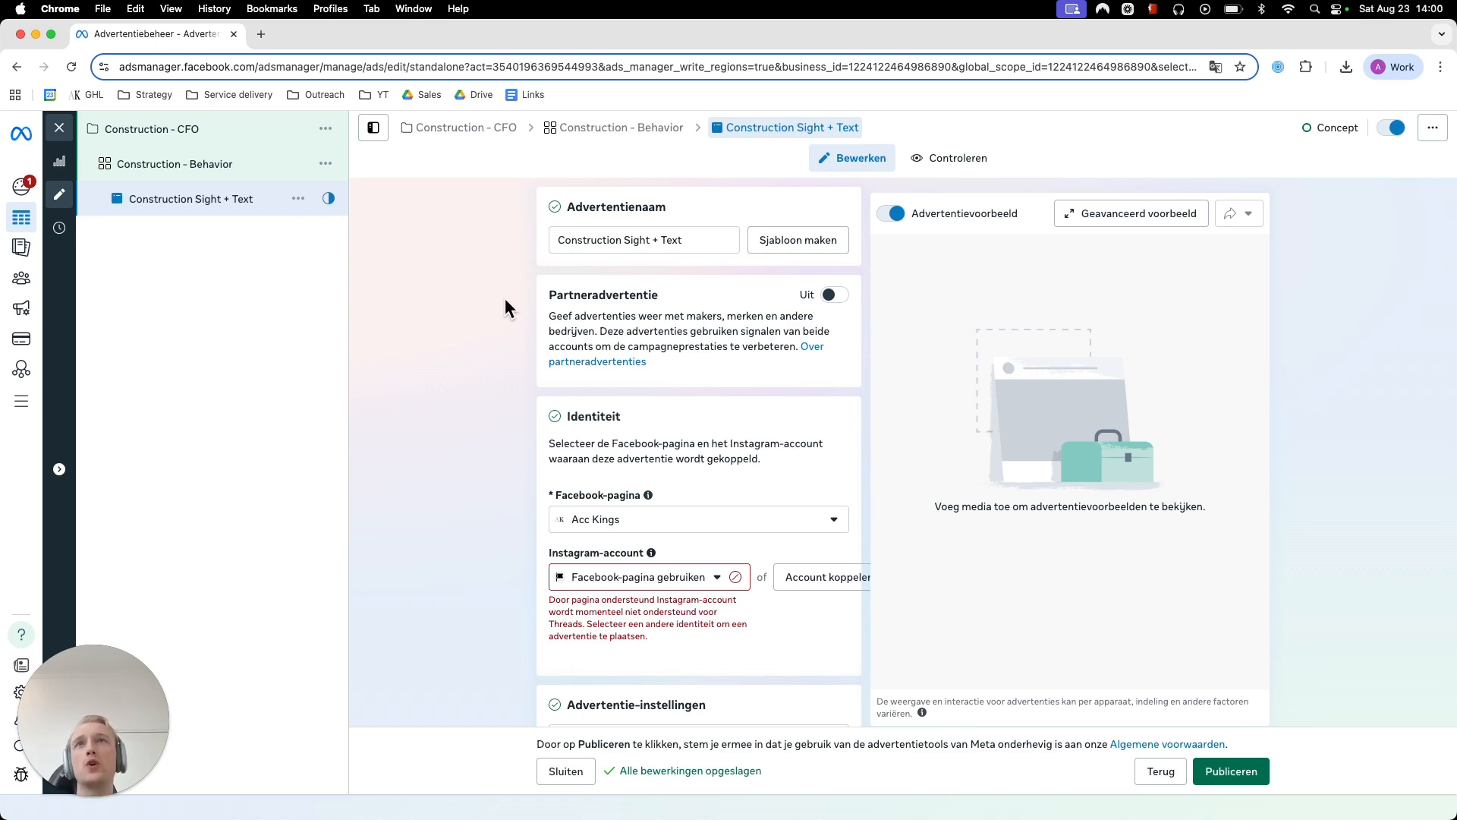
- Review the ad's settings from identity and media source through format, website URL and phone destination to the advertising material section
scroll(506, 298, "down", 7)
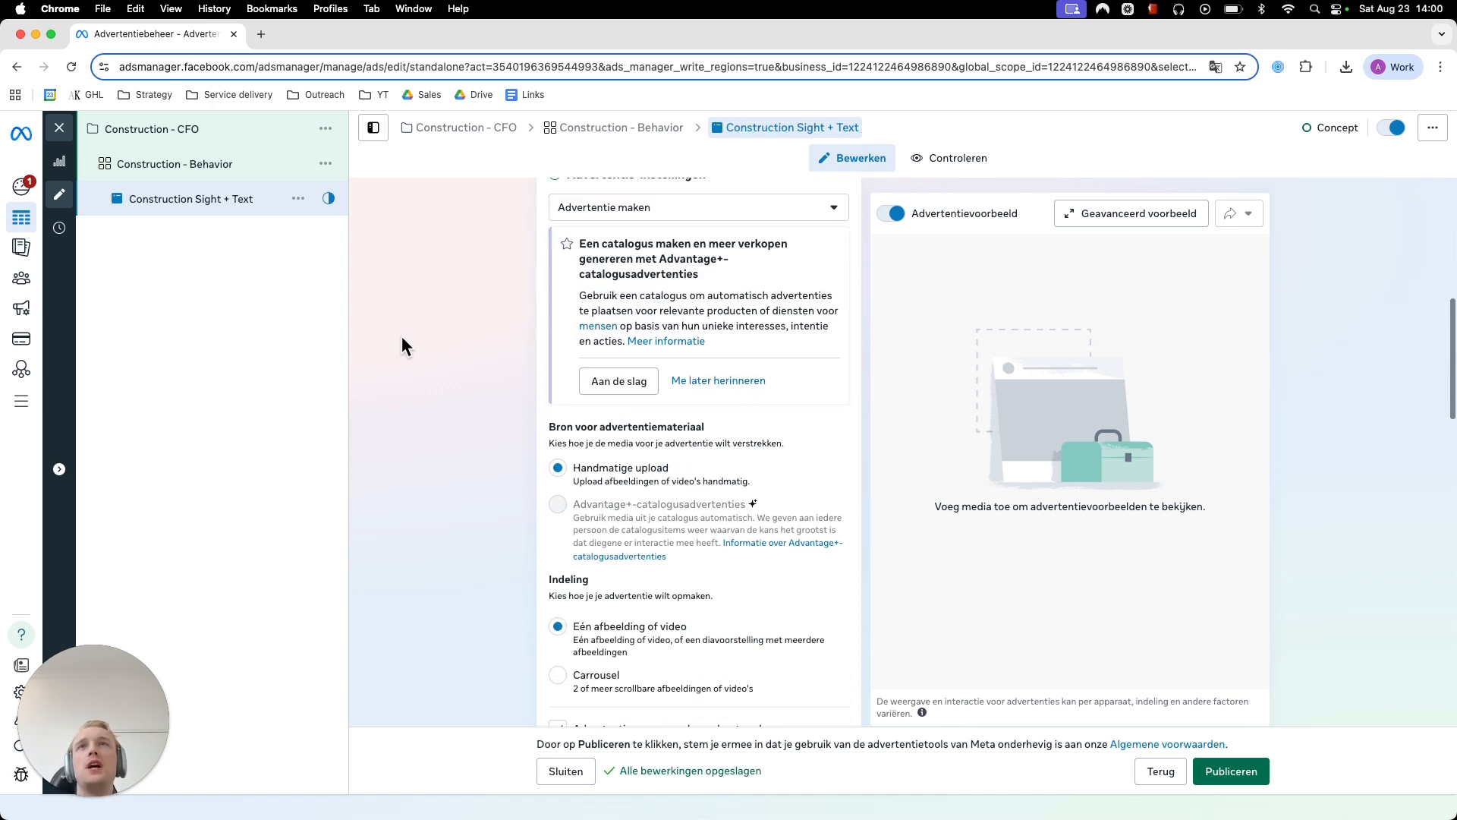
scroll(402, 346, "down", 5)
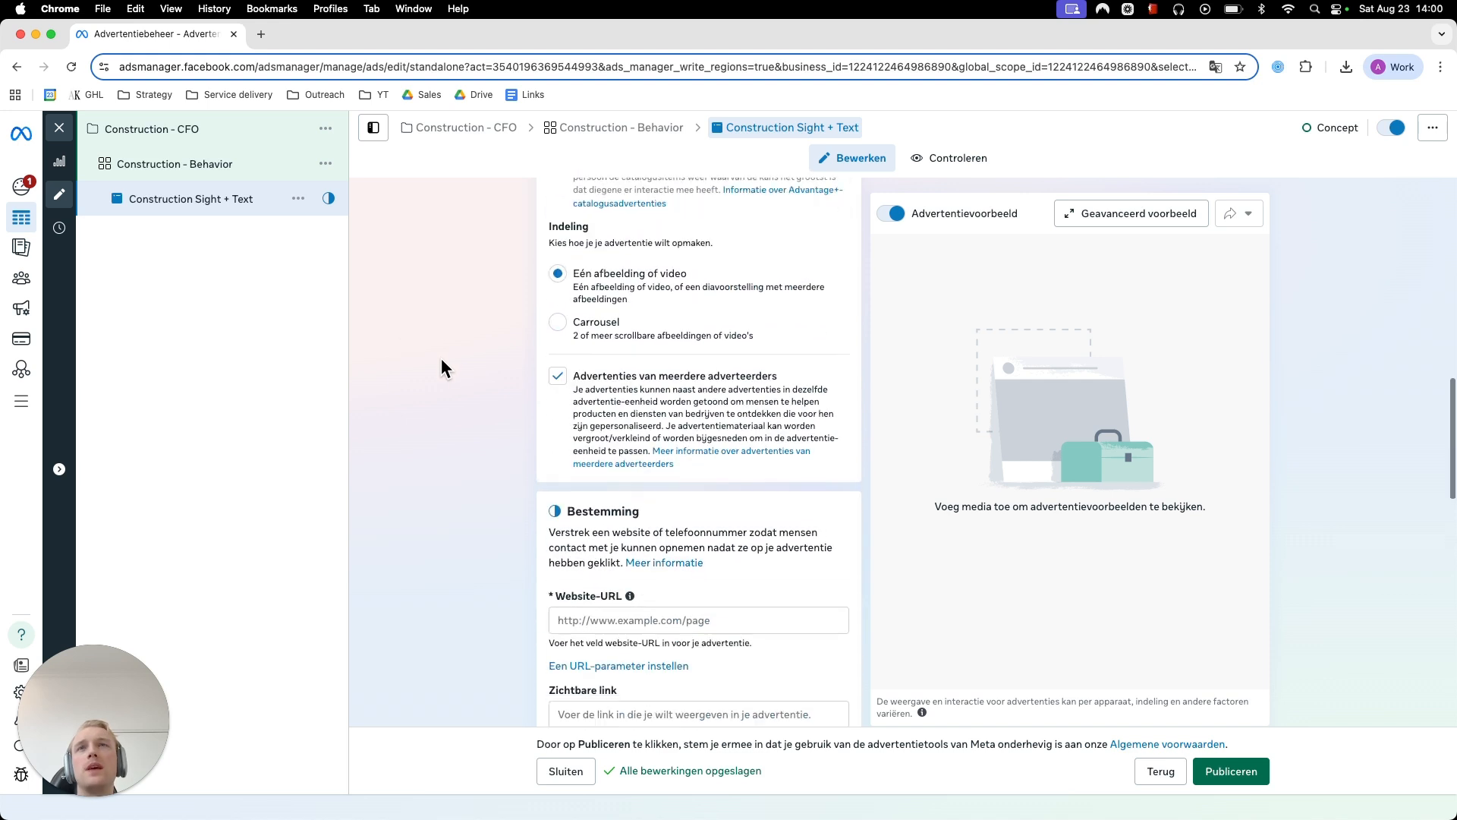
scroll(441, 360, "down", 5)
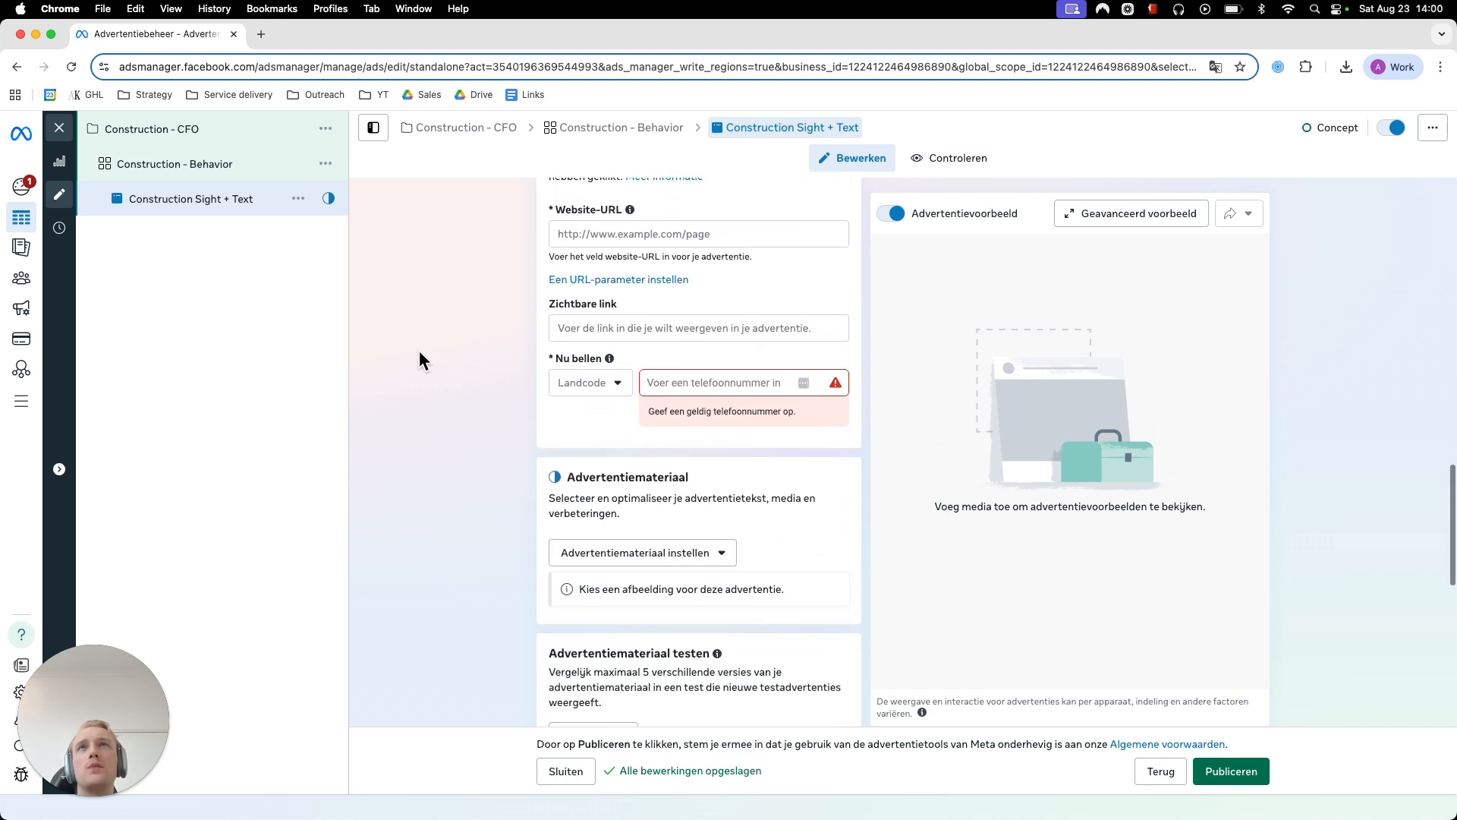
left_click(607, 220)
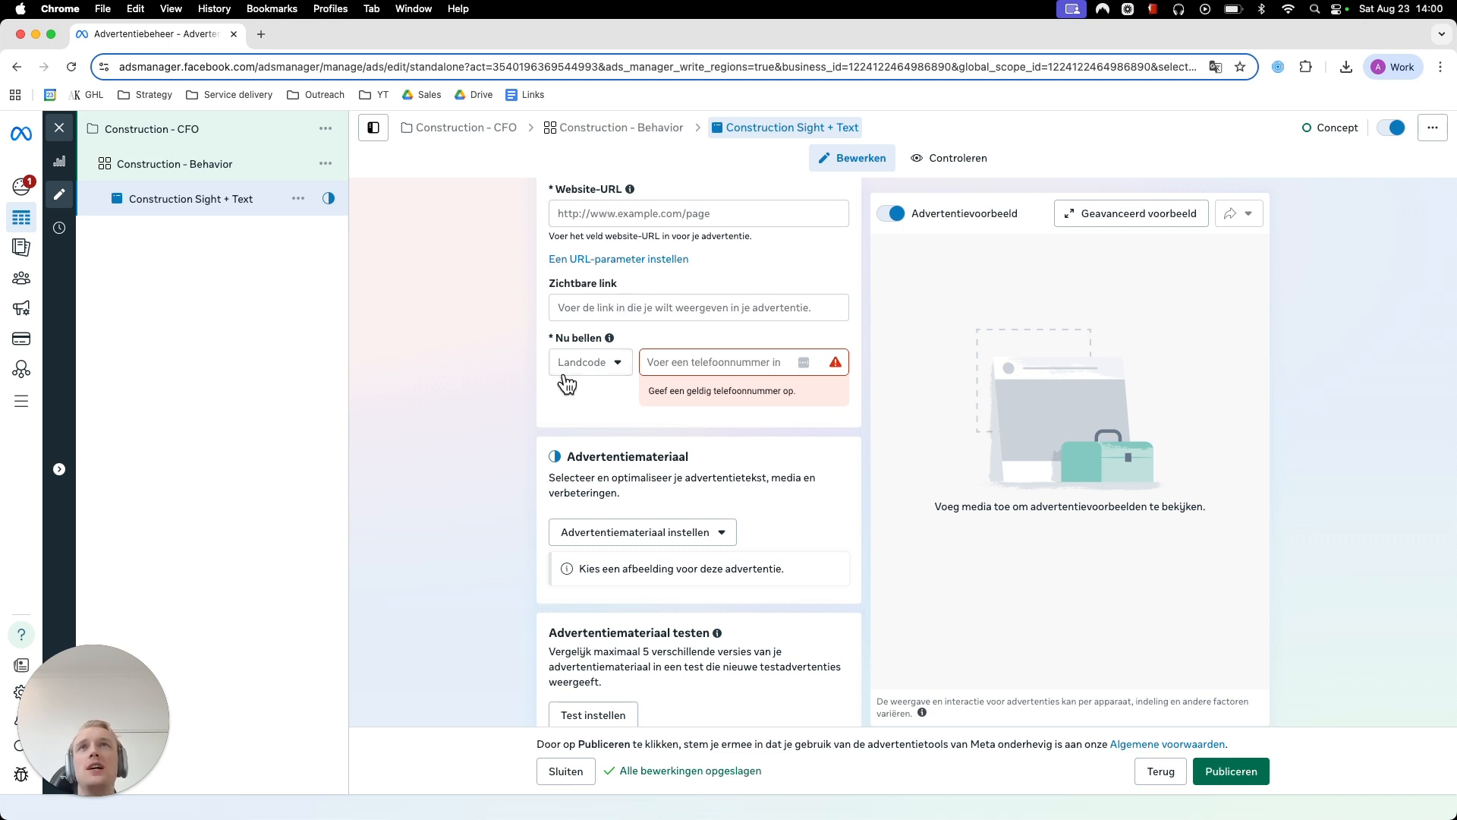
scroll(566, 383, "up", 10)
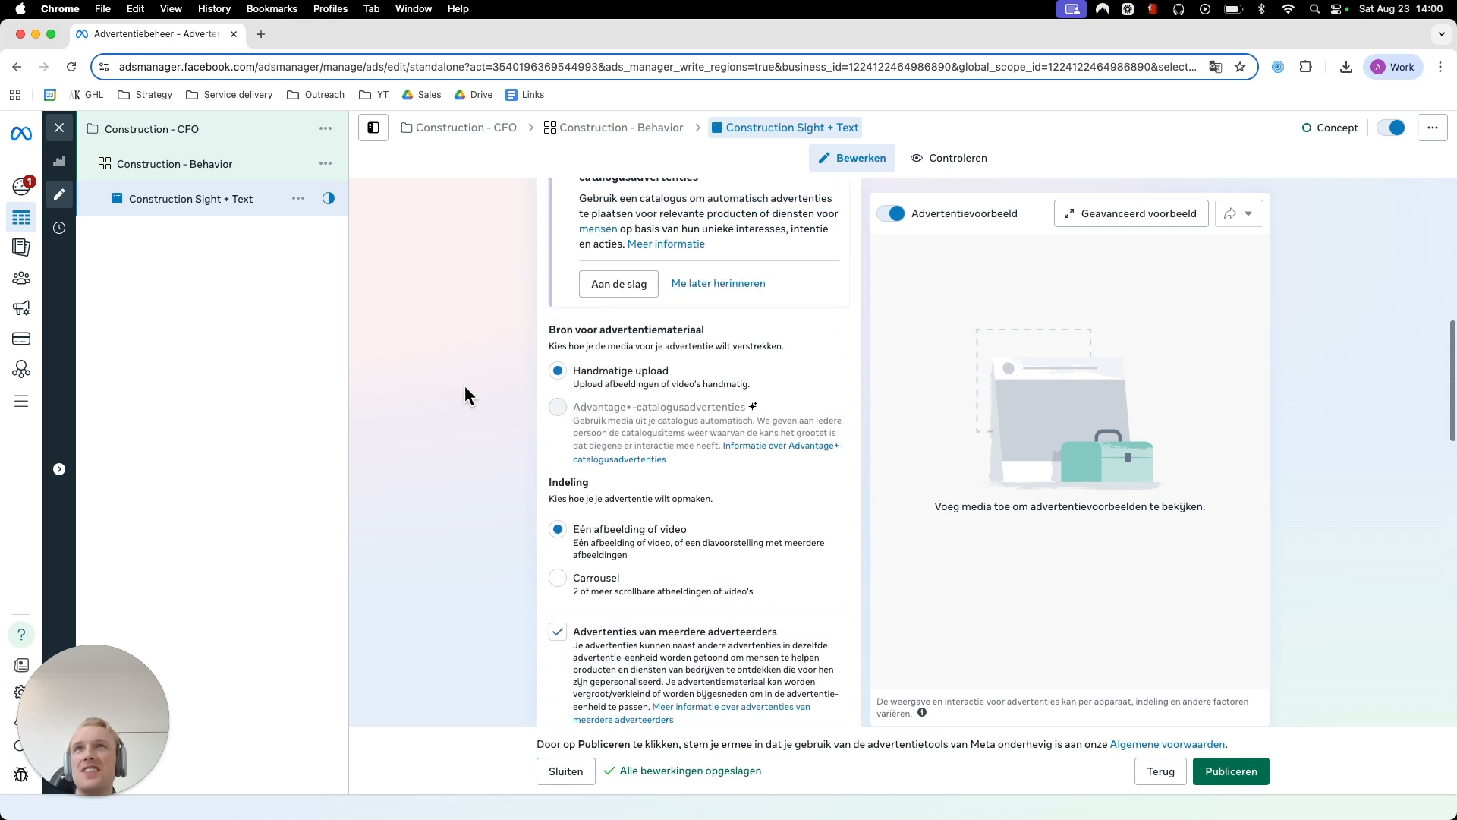
scroll(466, 387, "down", 5)
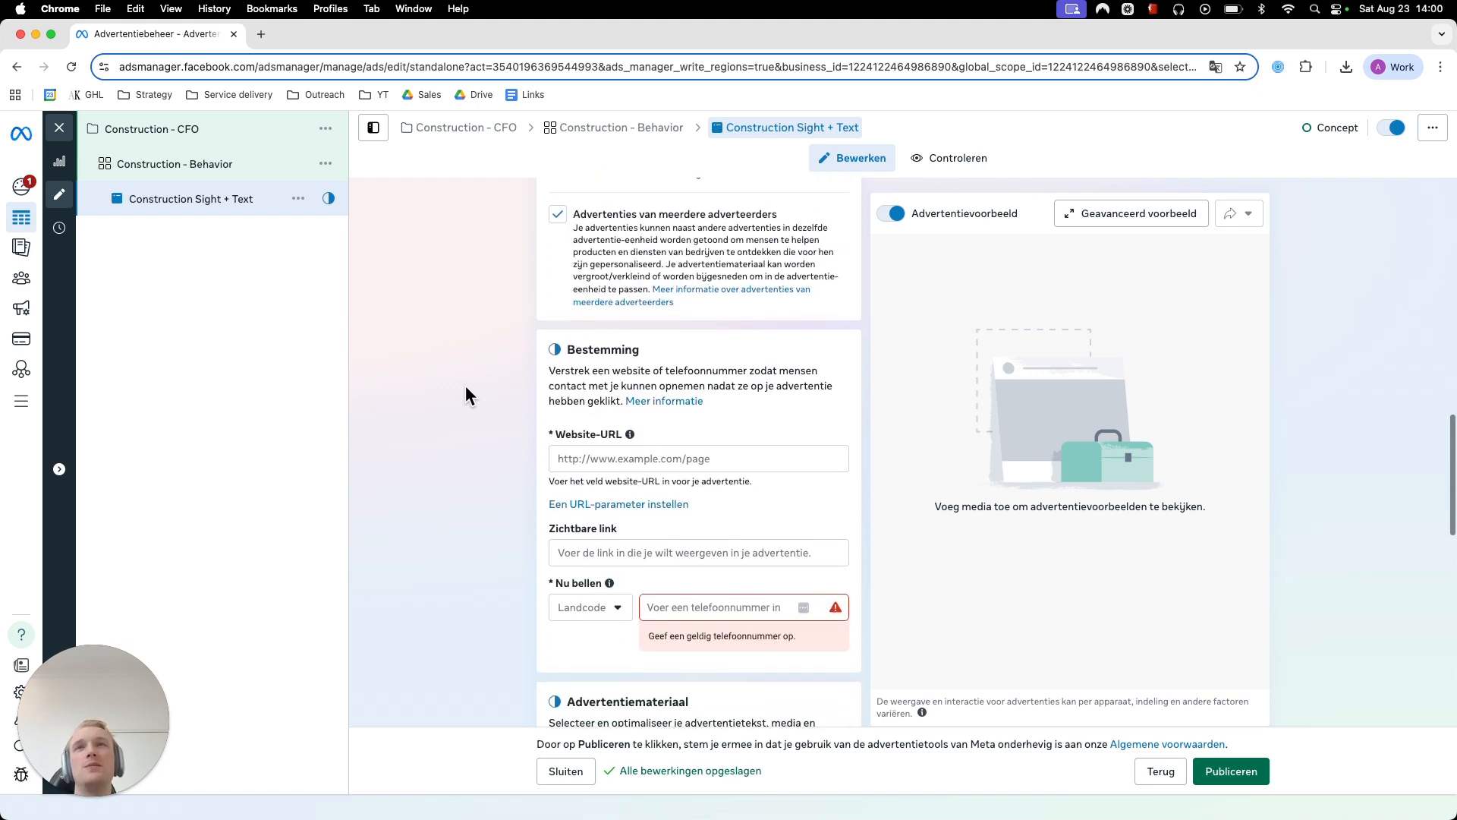
scroll(466, 385, "down", 4)
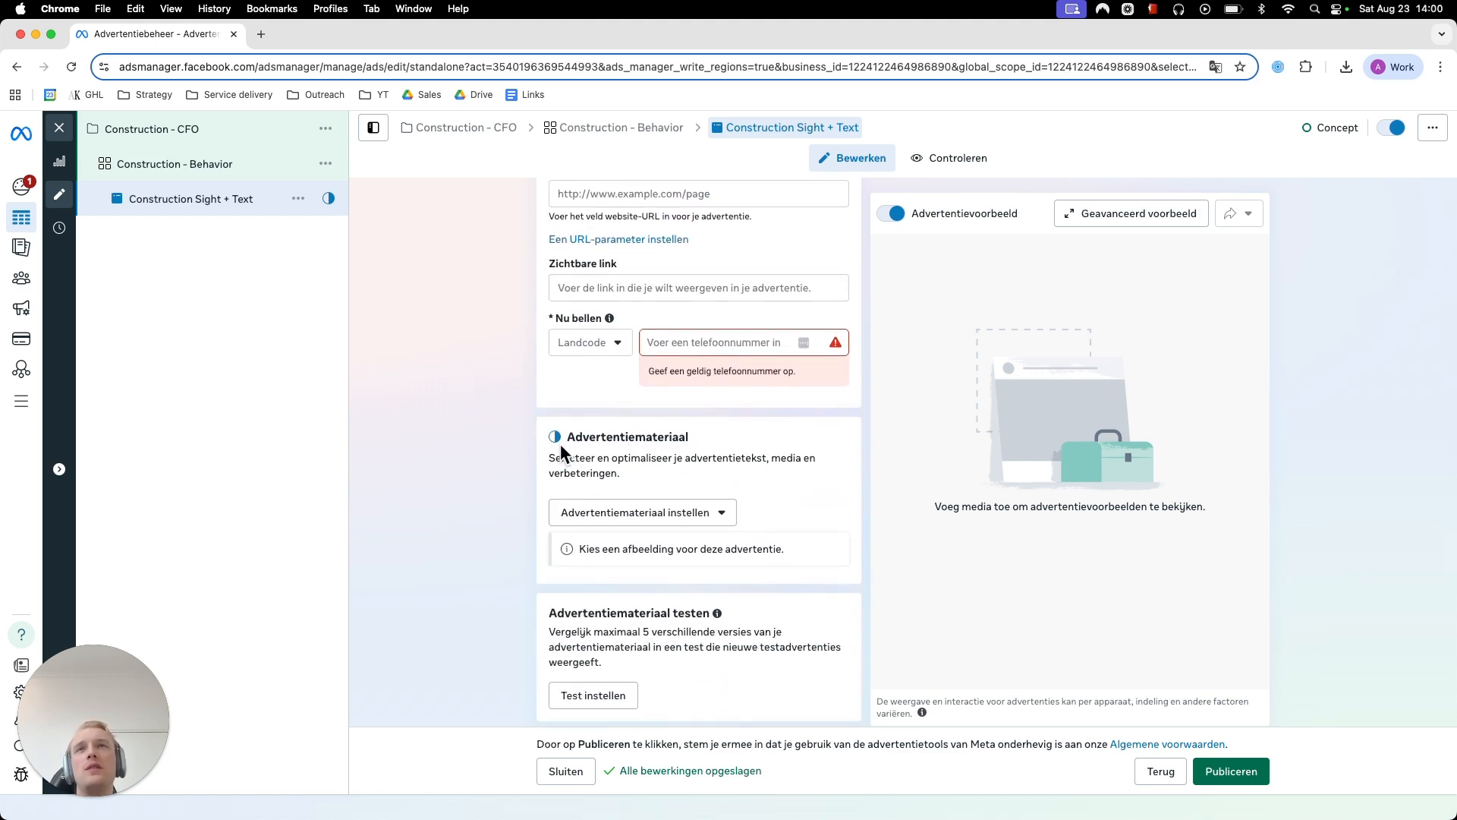
- Start an image ad using the 1080 × 1920 "CPAs Get 5-10 Clients" picture from the account images
left_click(653, 516)
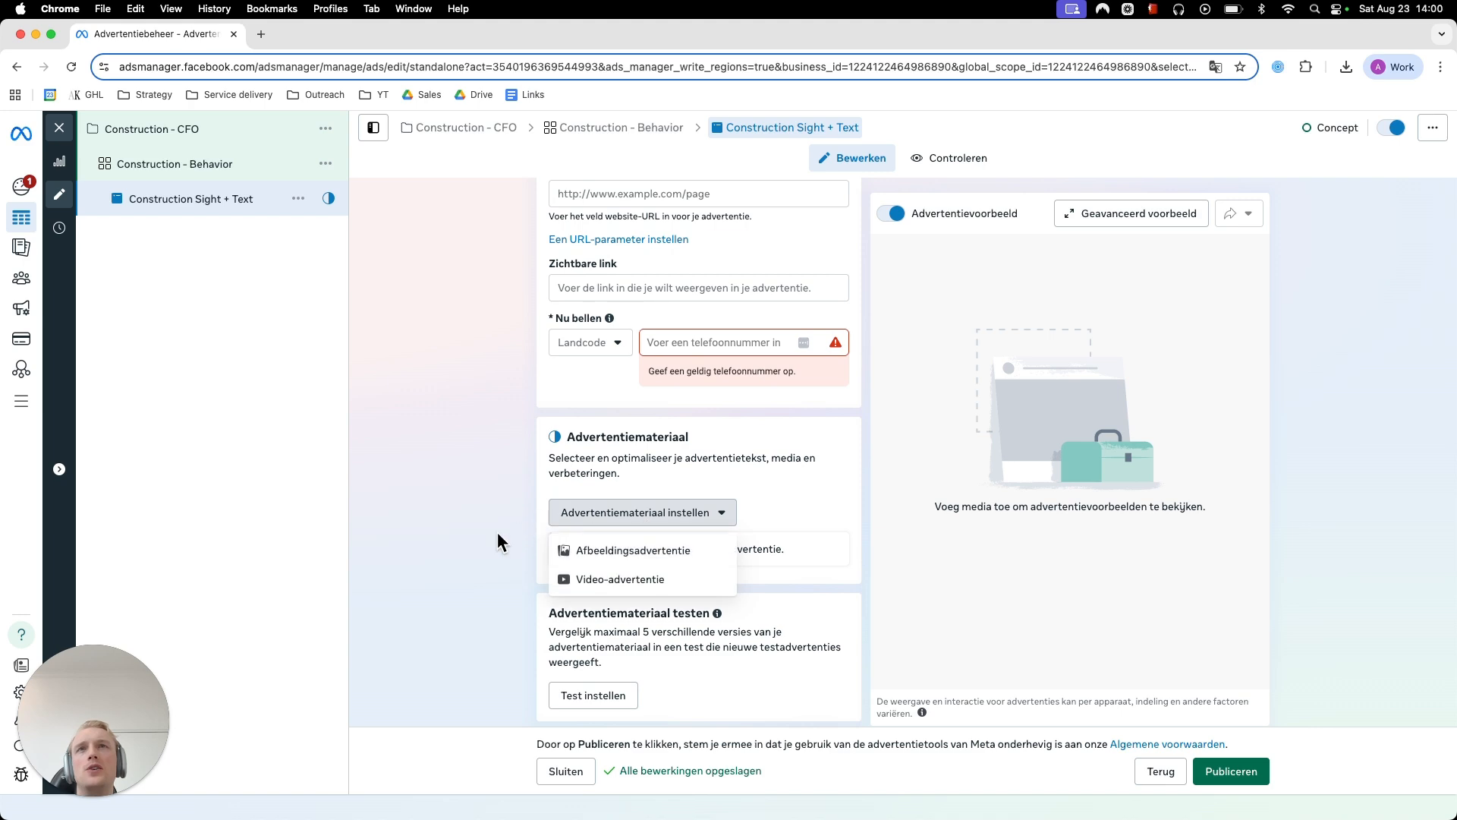
left_click(618, 551)
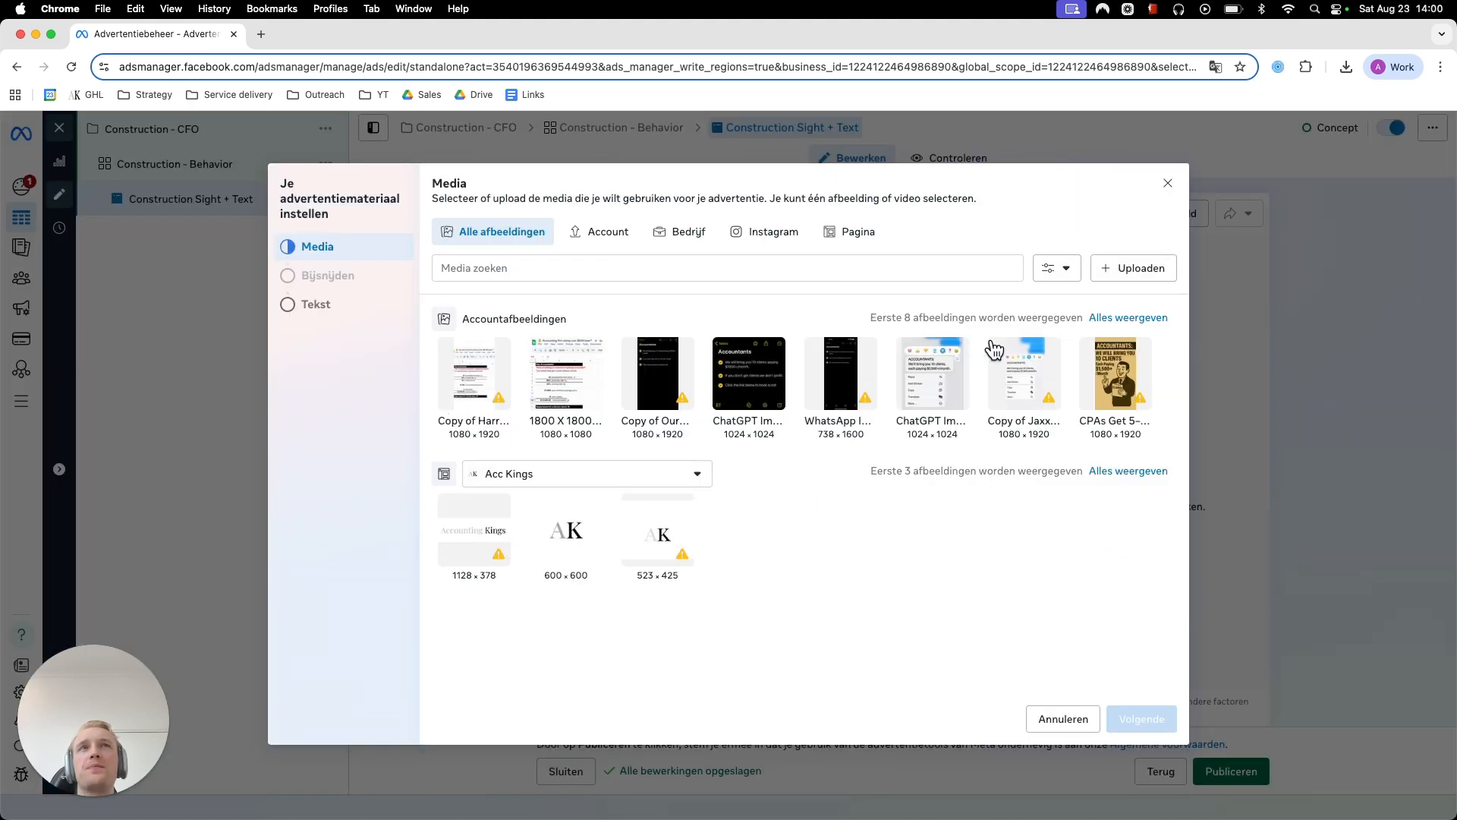
left_click(1131, 377)
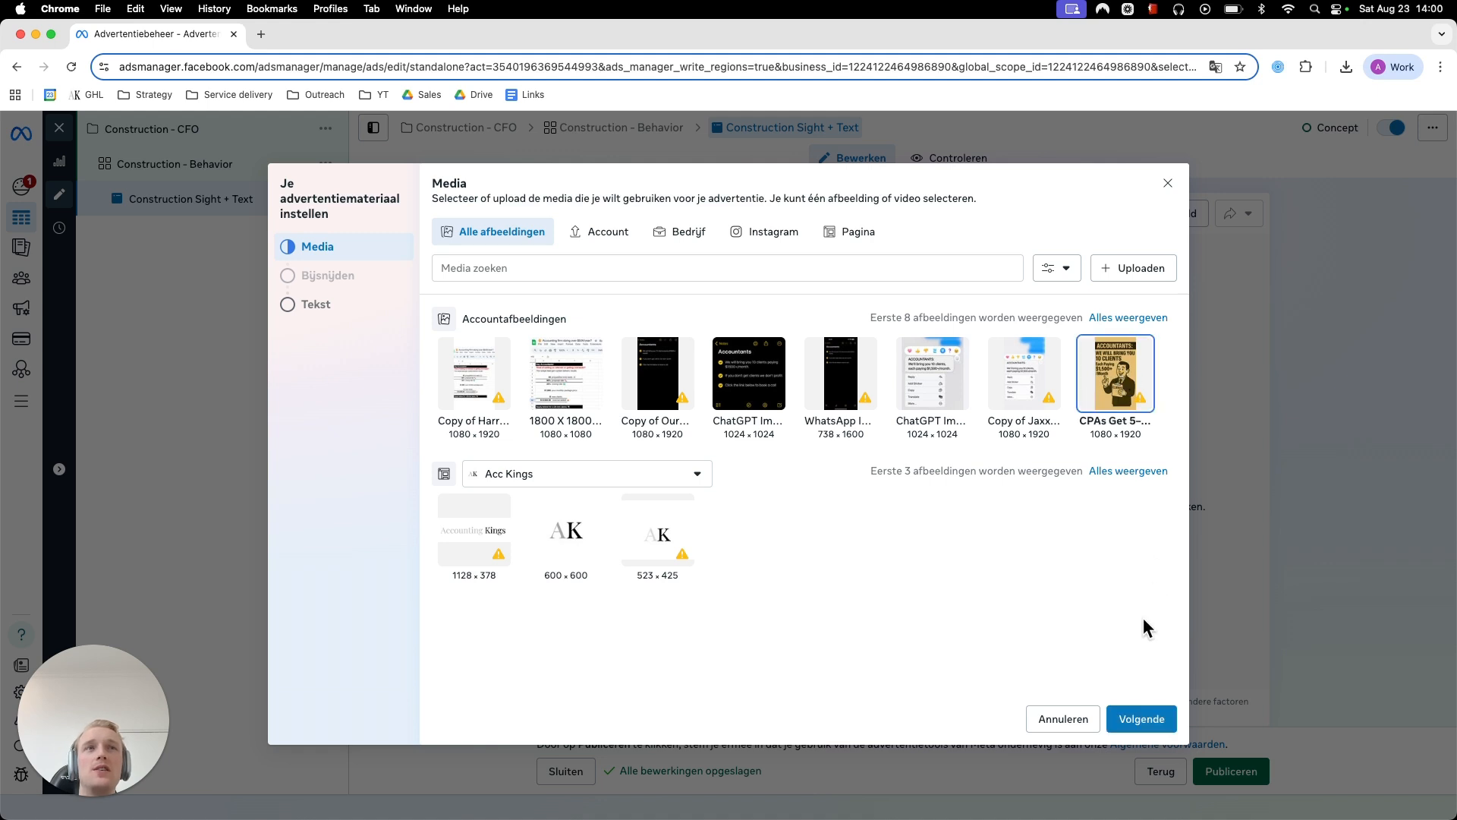
left_click(1136, 710)
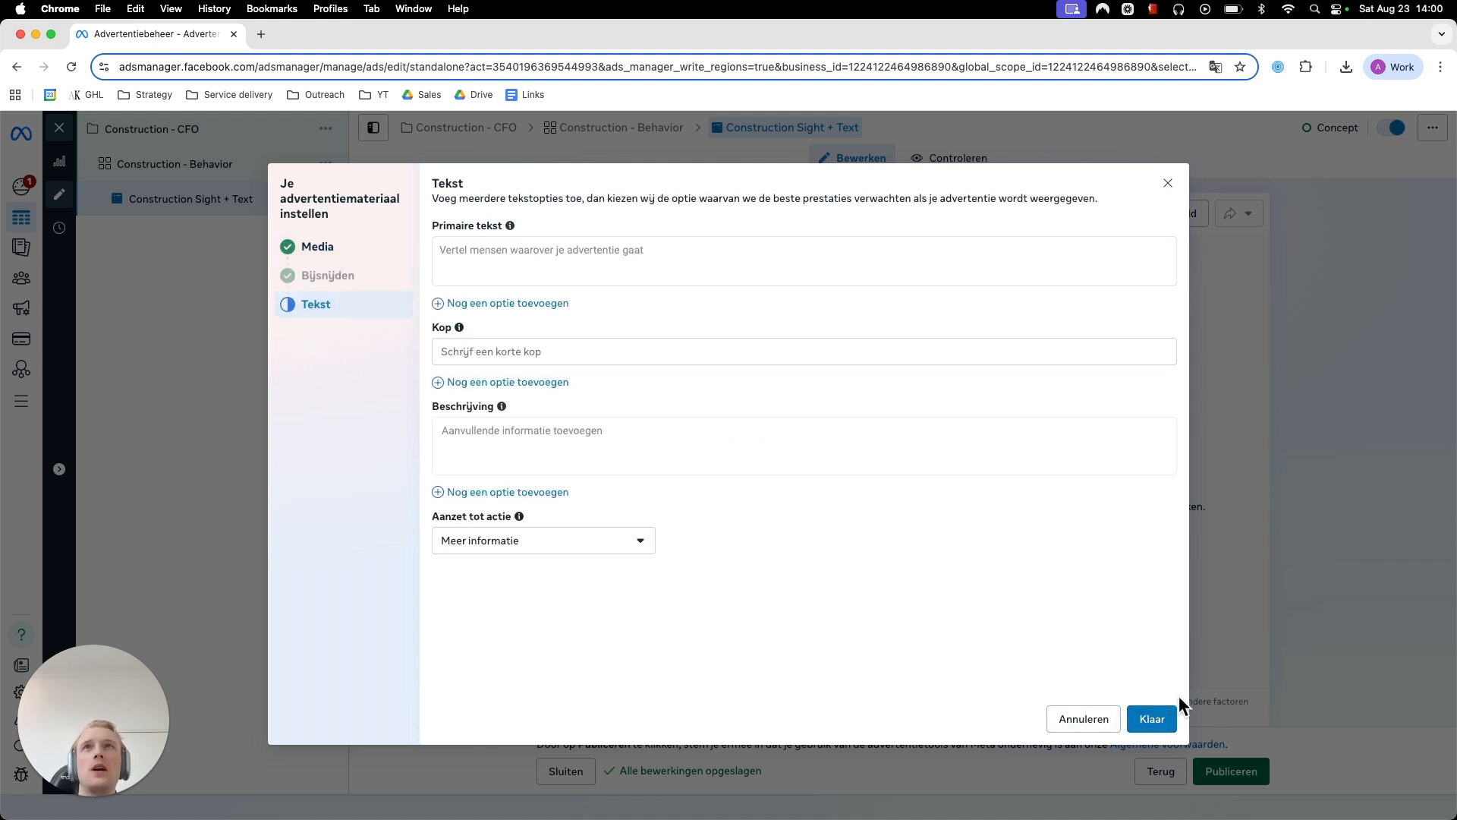
- Translate the page with the ad's text options from Dutch to English
left_click(602, 276)
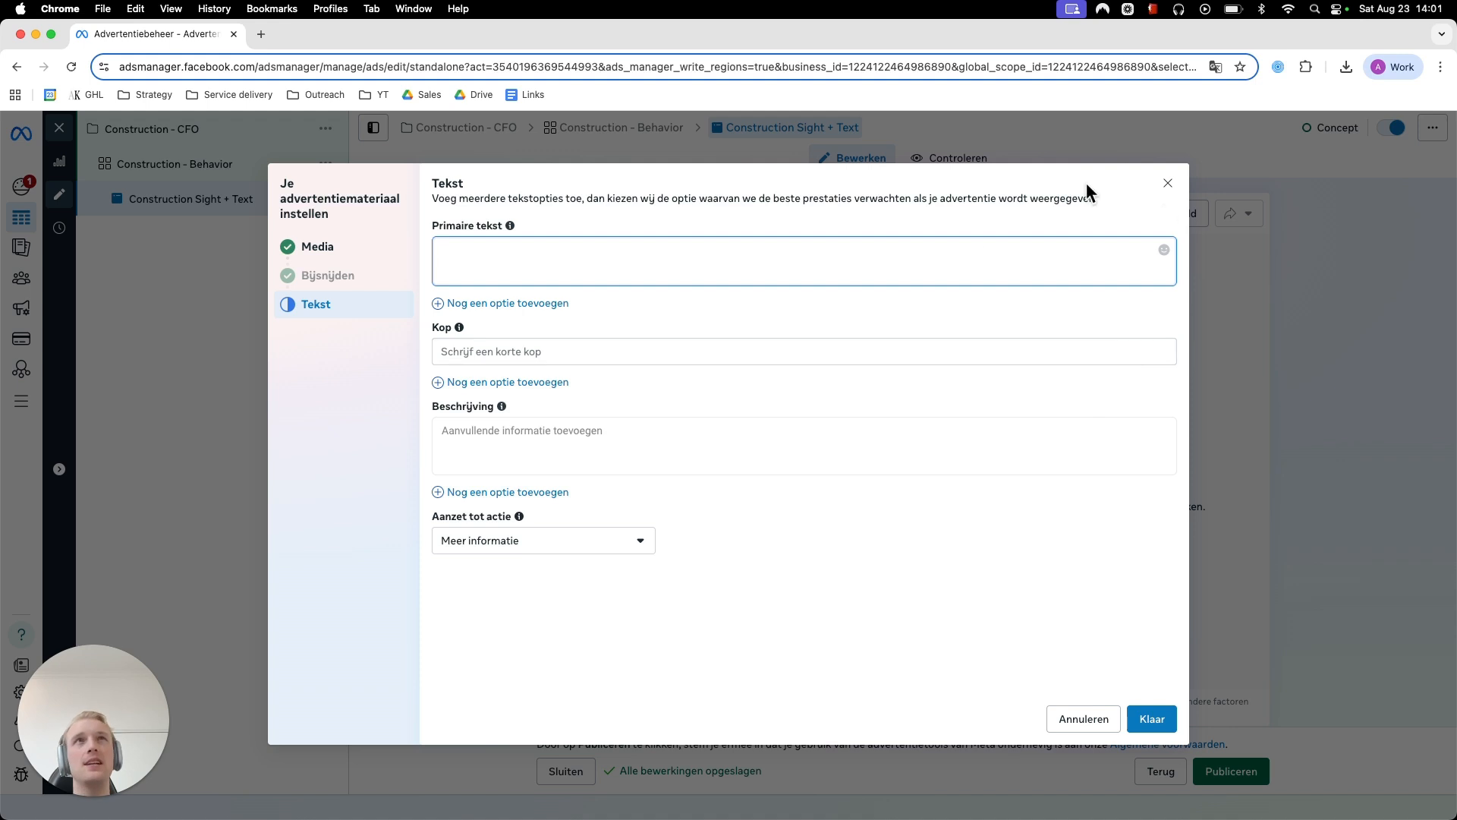
left_click(794, 345)
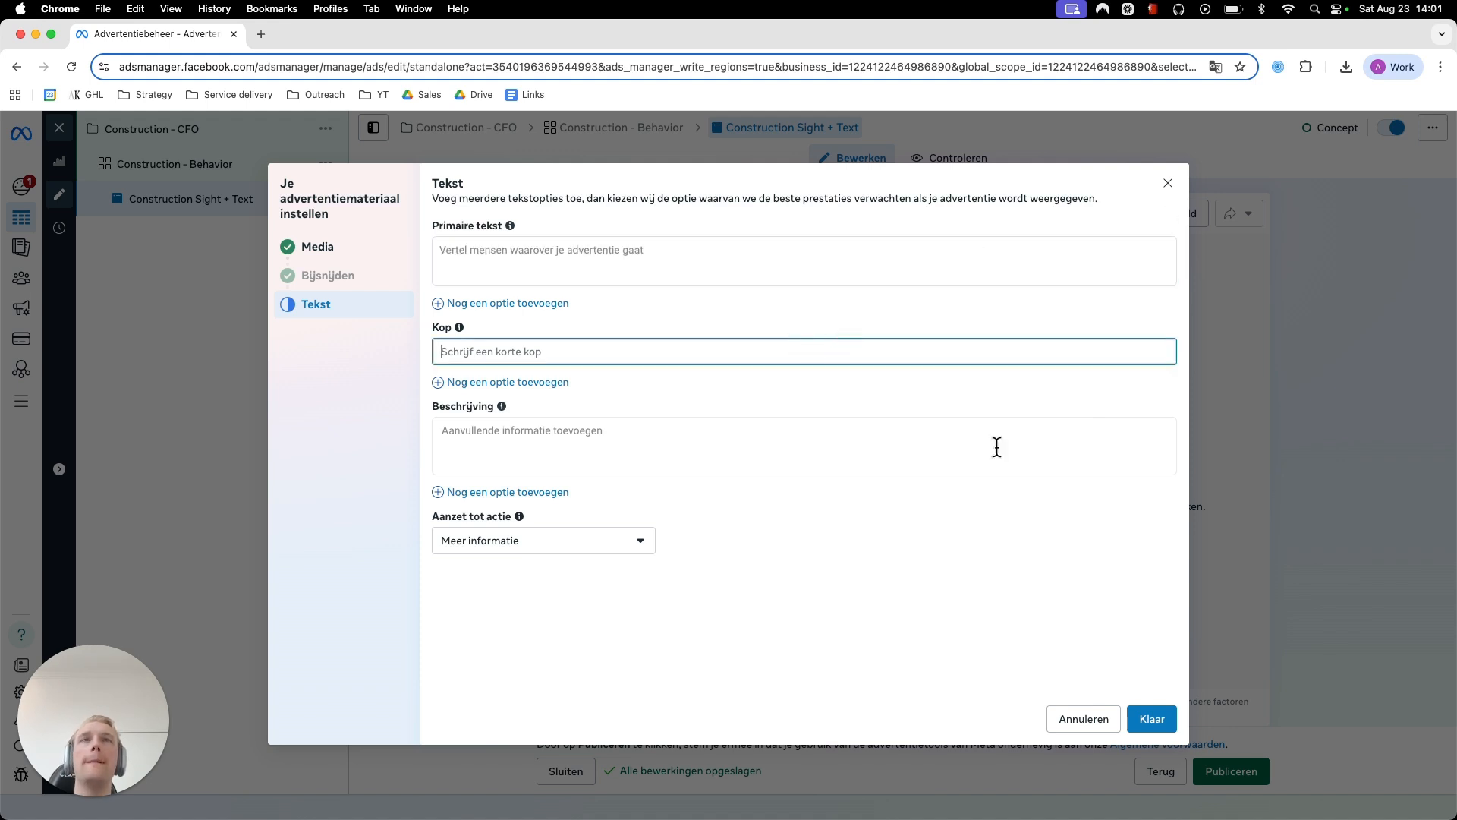
left_click(1027, 466)
left_click(1214, 69)
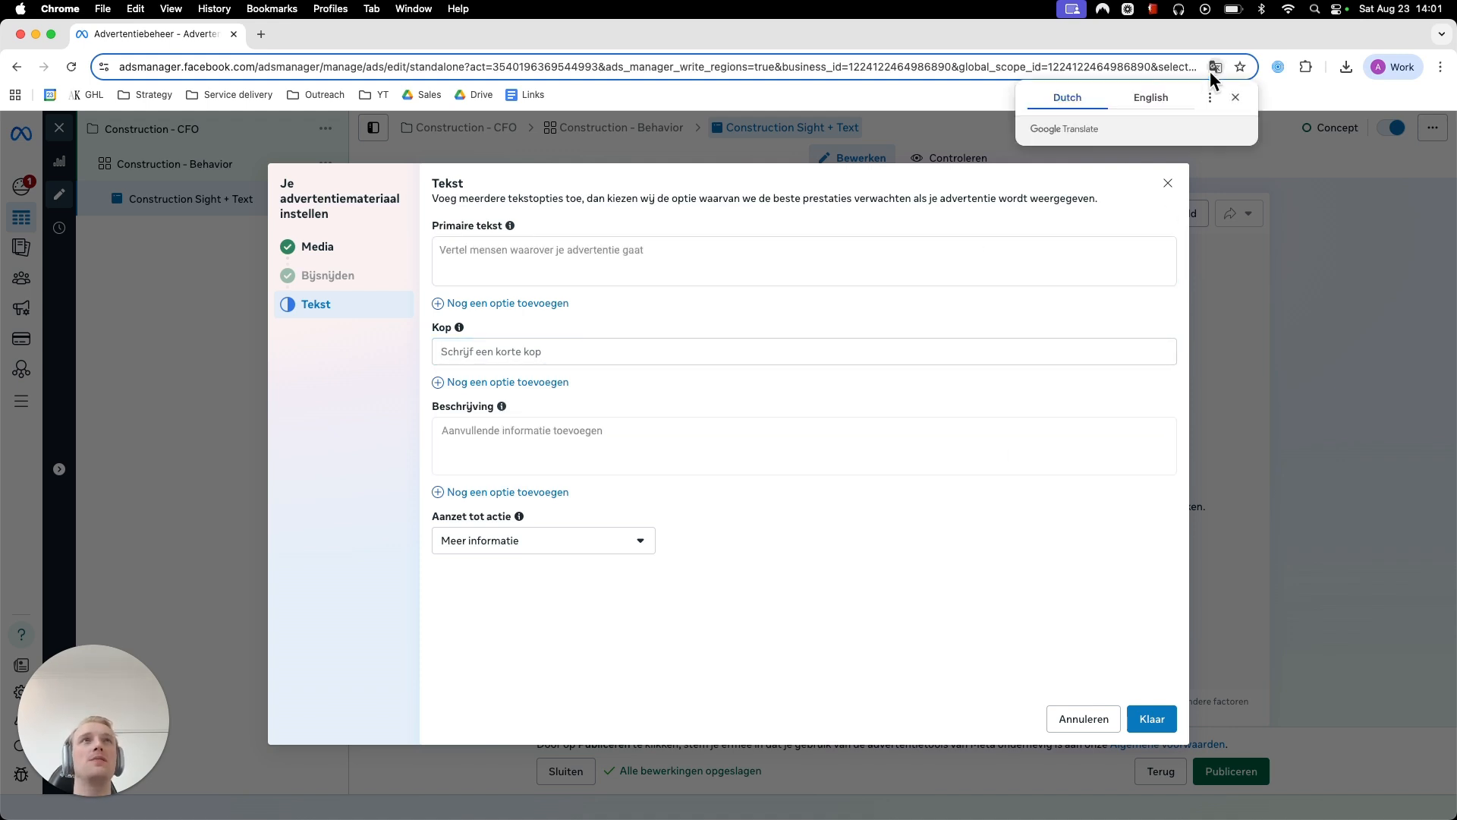
left_click(1165, 103)
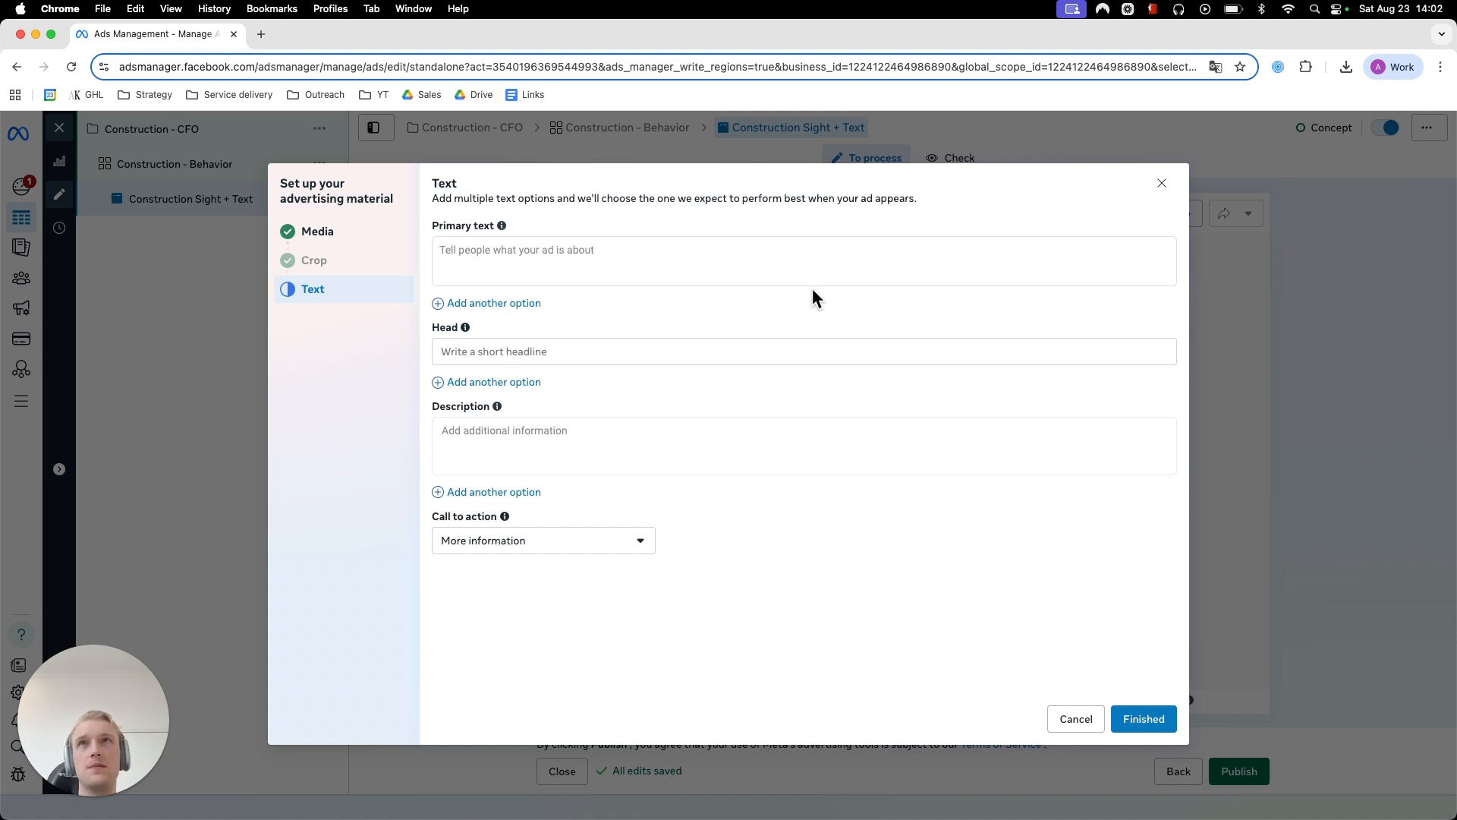
- Enter Copy 1 and Copy 2 as two primary text options for the image ad
left_click(637, 267)
type("Copy 1")
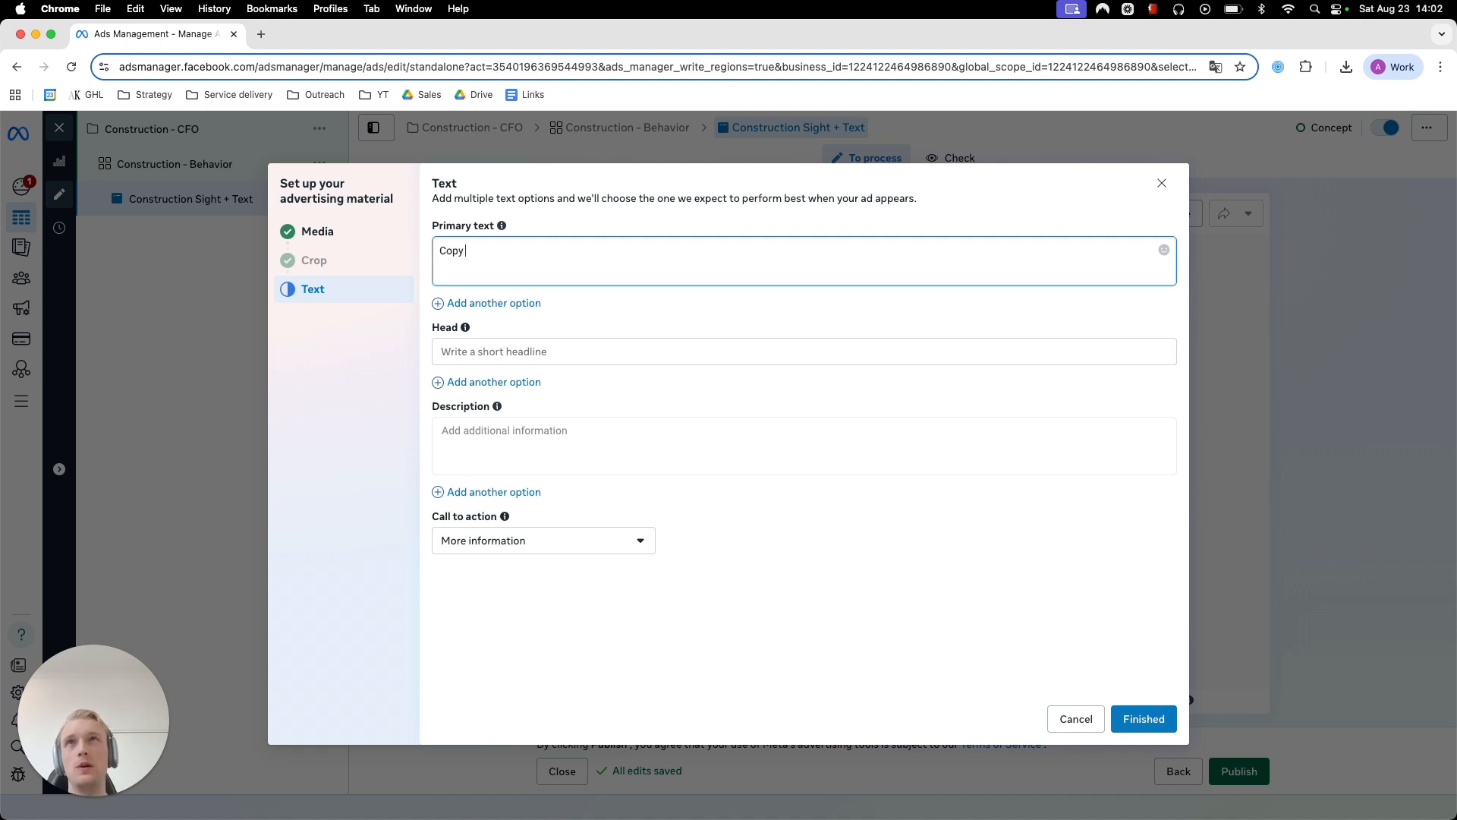
key("super+a")
left_click(533, 304)
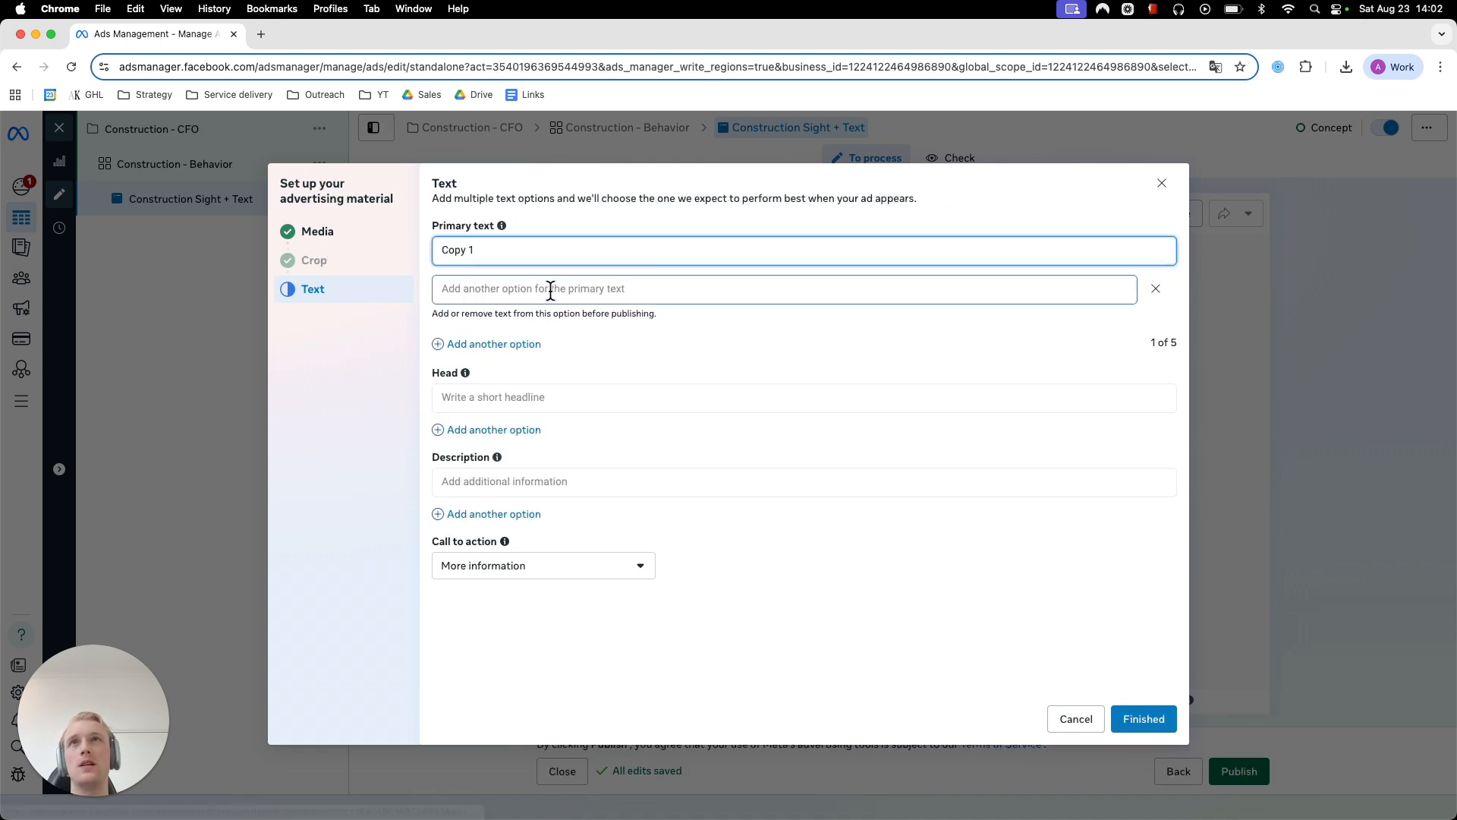
type("Copy 2")
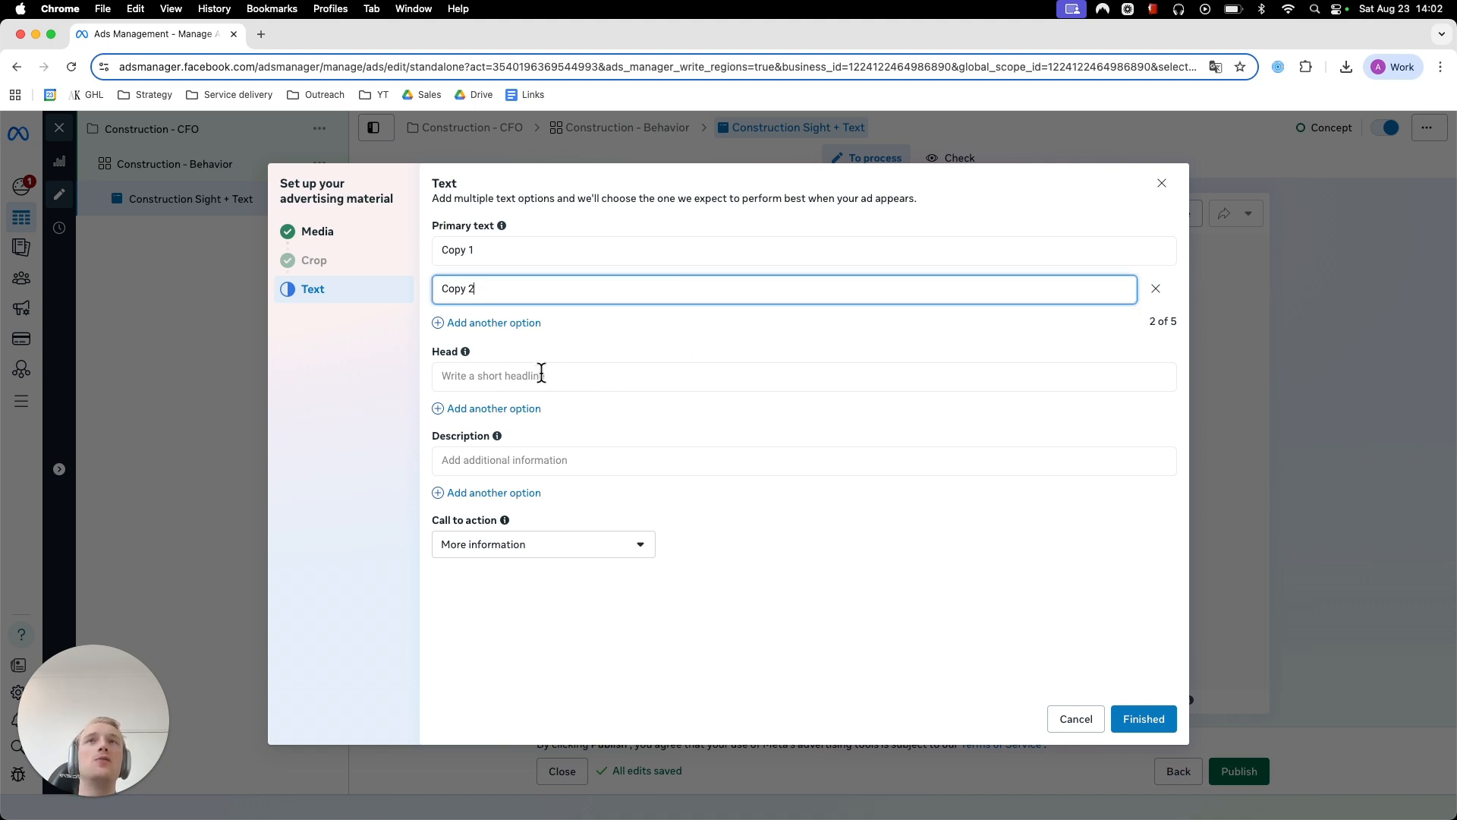
- Close the advertising material setup and clear all media from the ad
left_click(586, 377)
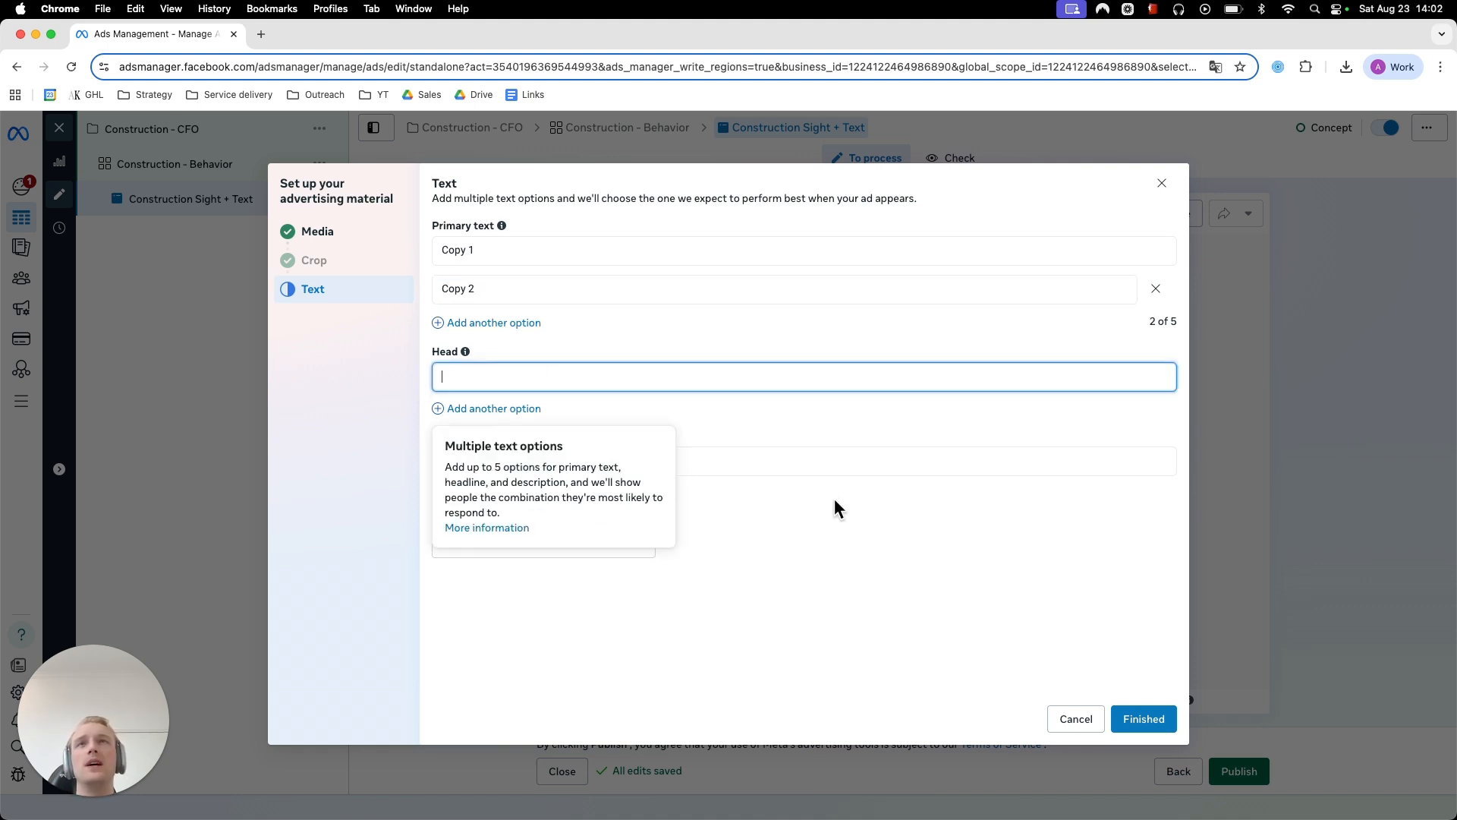
left_click(925, 460)
left_click(967, 526)
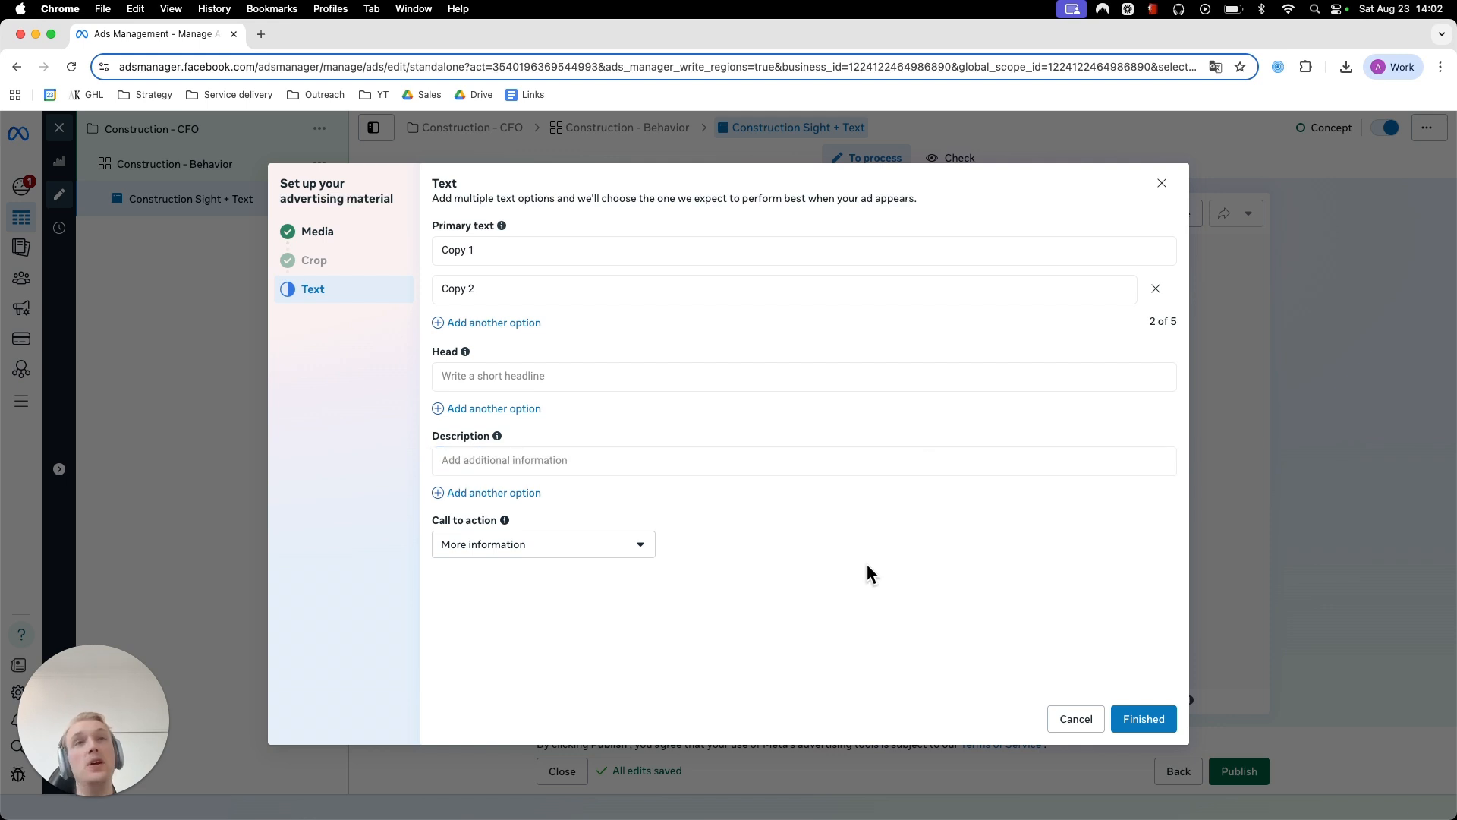
left_click(1162, 184)
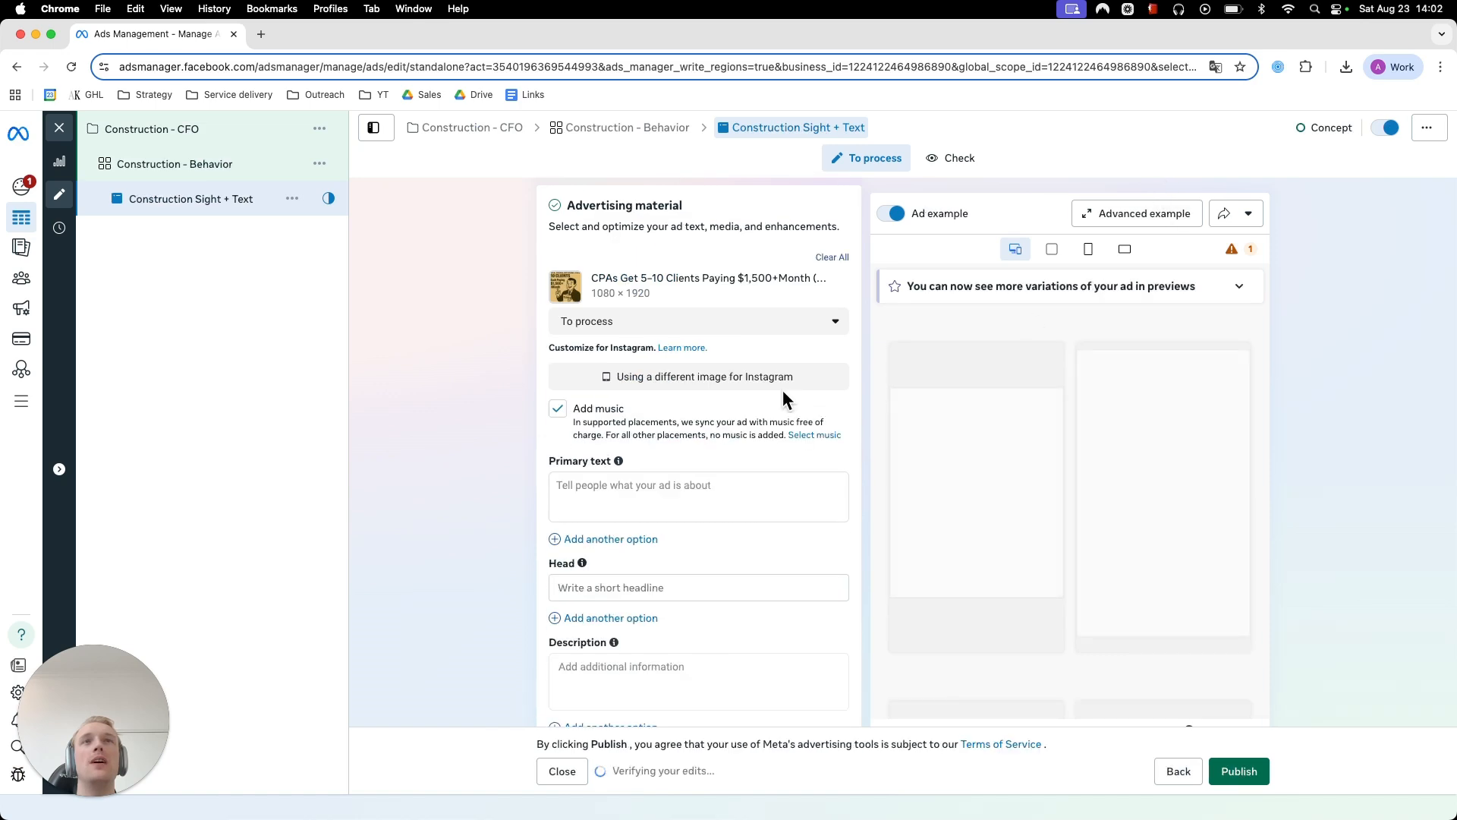
left_click(831, 258)
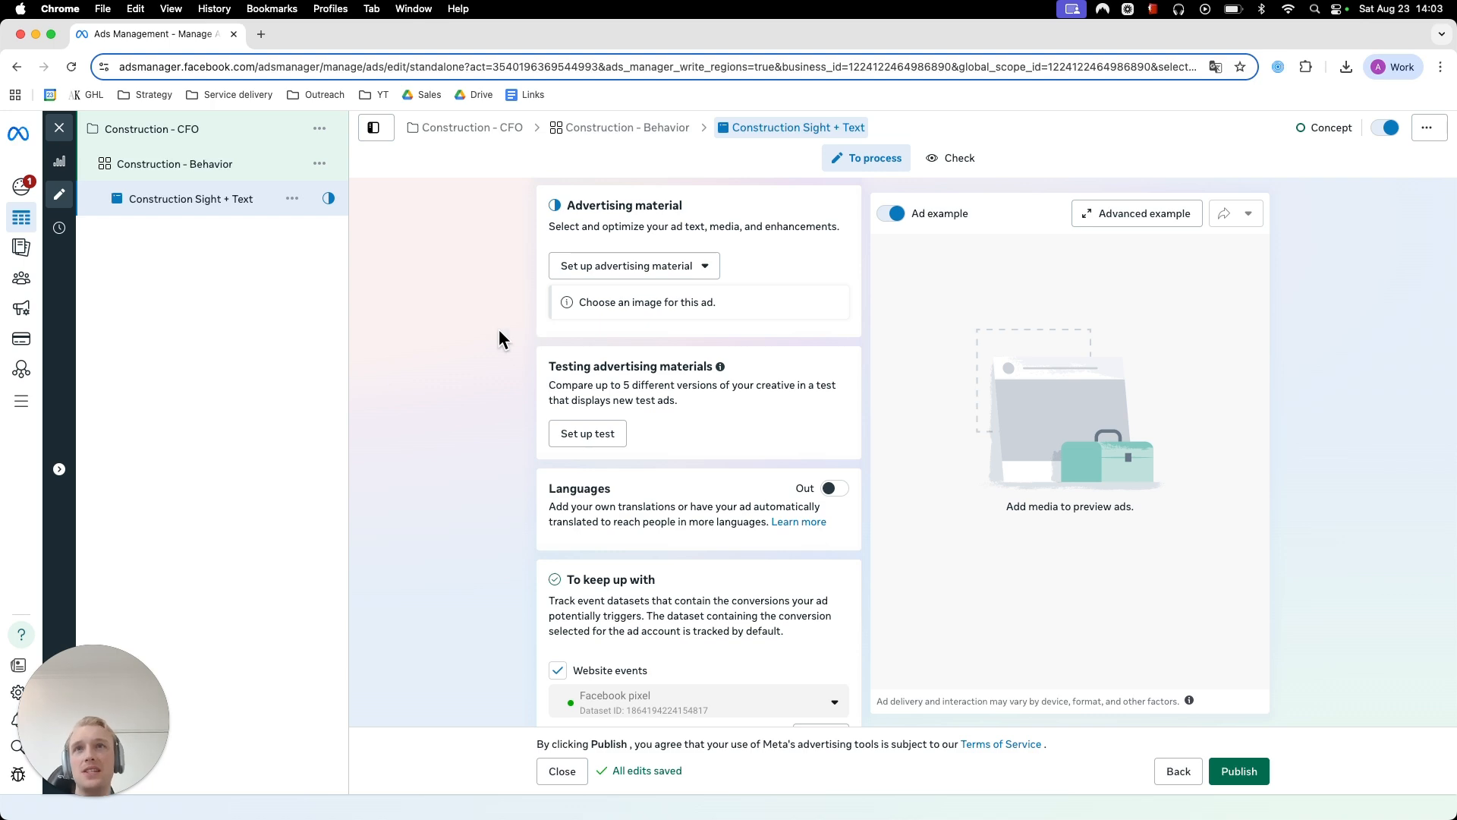
- Set up an image ad using the 523 × 425 AK logo from the Acc Kings page images
scroll(501, 330, "down", 4)
scroll(477, 326, "up", 5)
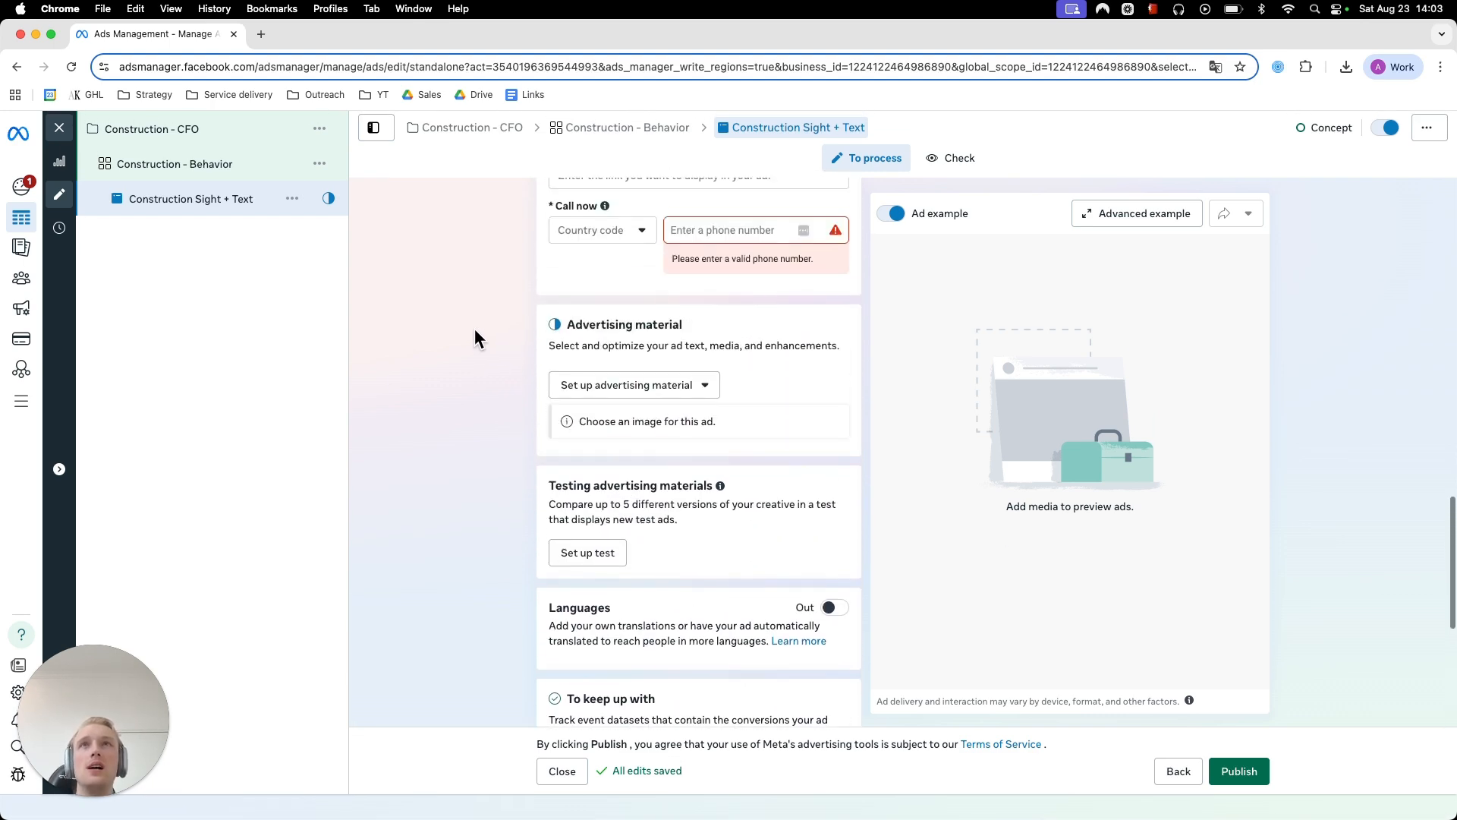
scroll(475, 331, "up", 5)
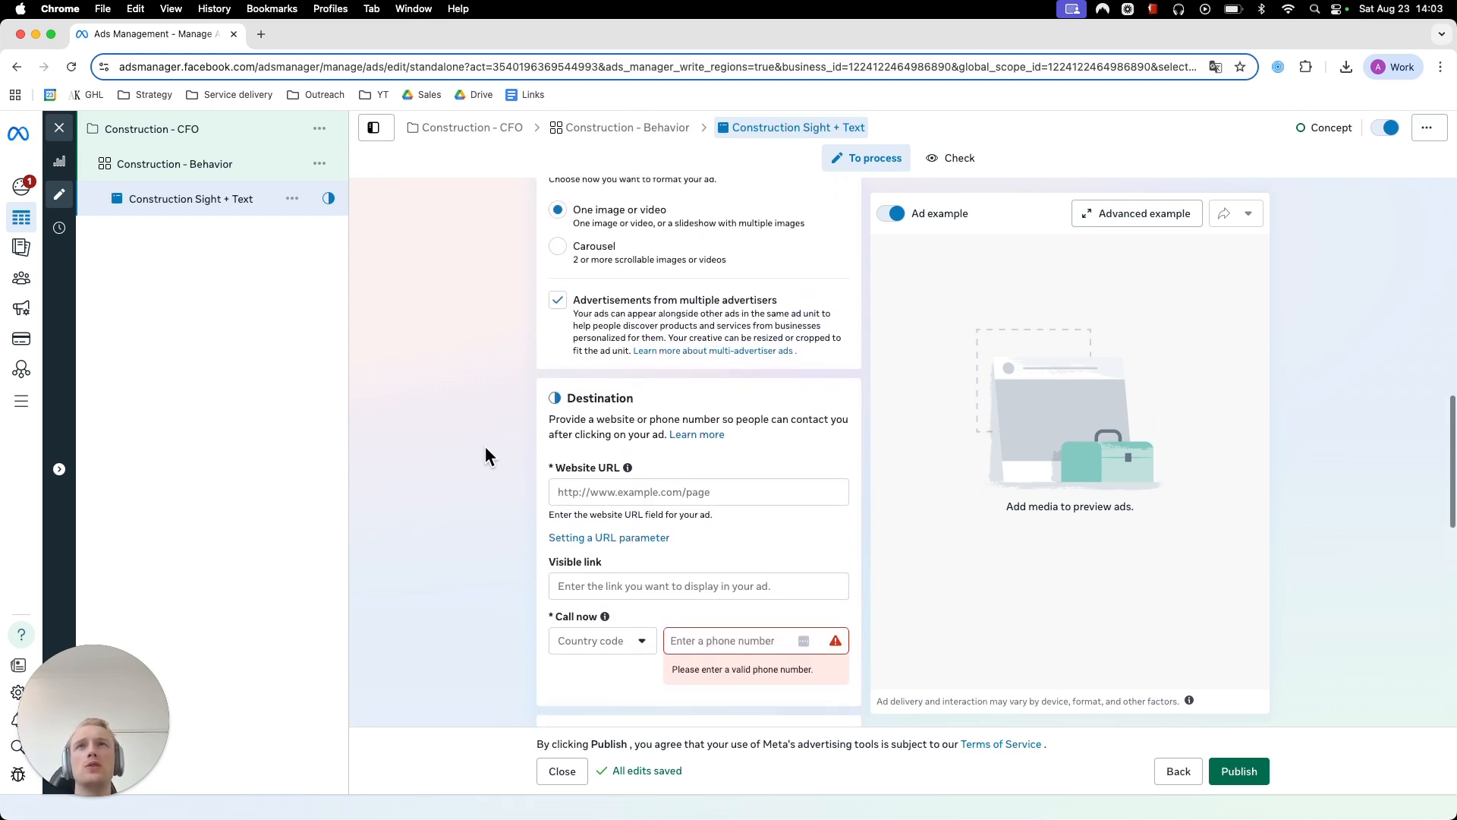
scroll(649, 512, "down", 4)
left_click(633, 484)
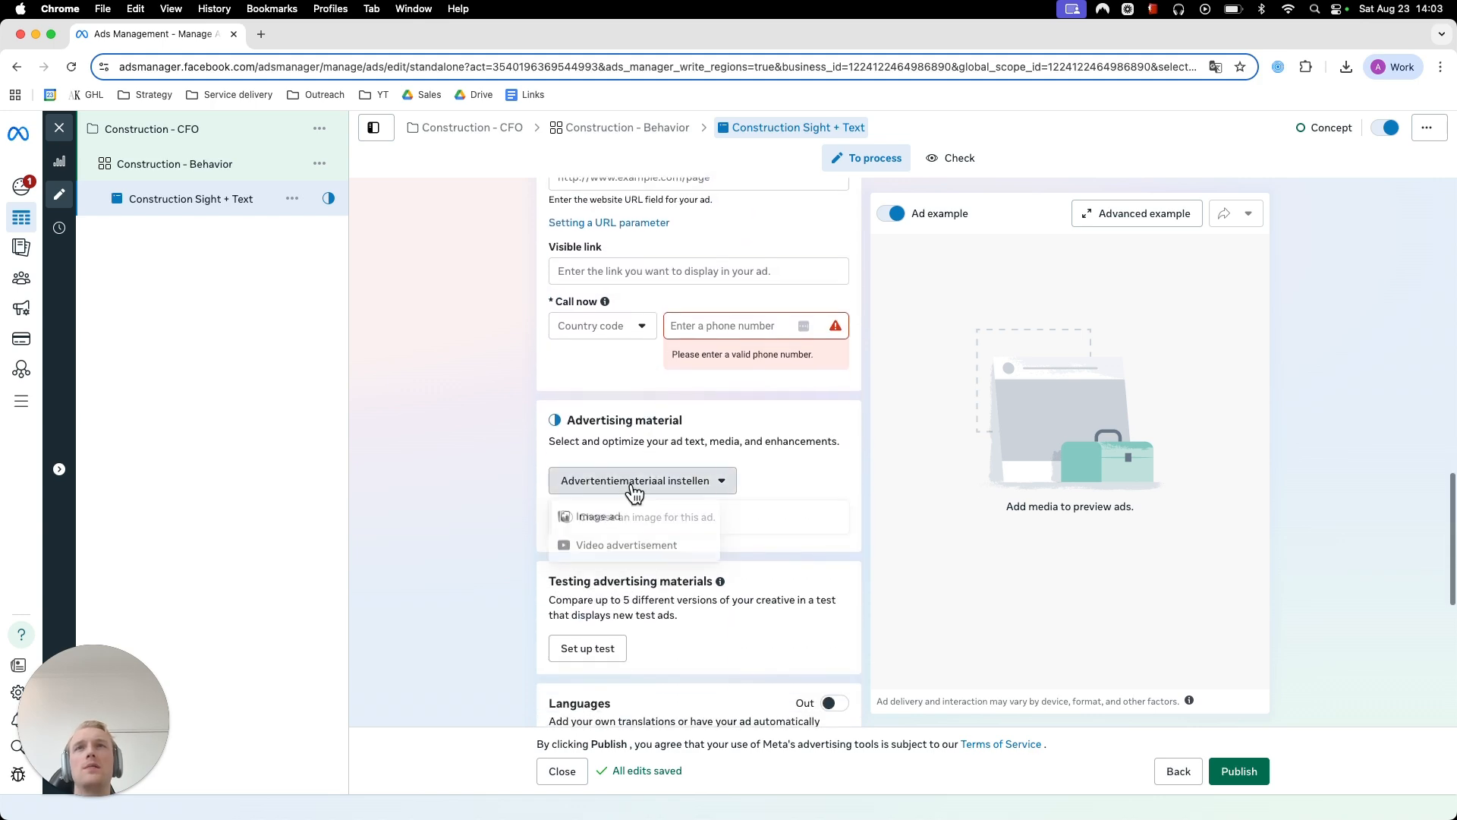
left_click(596, 522)
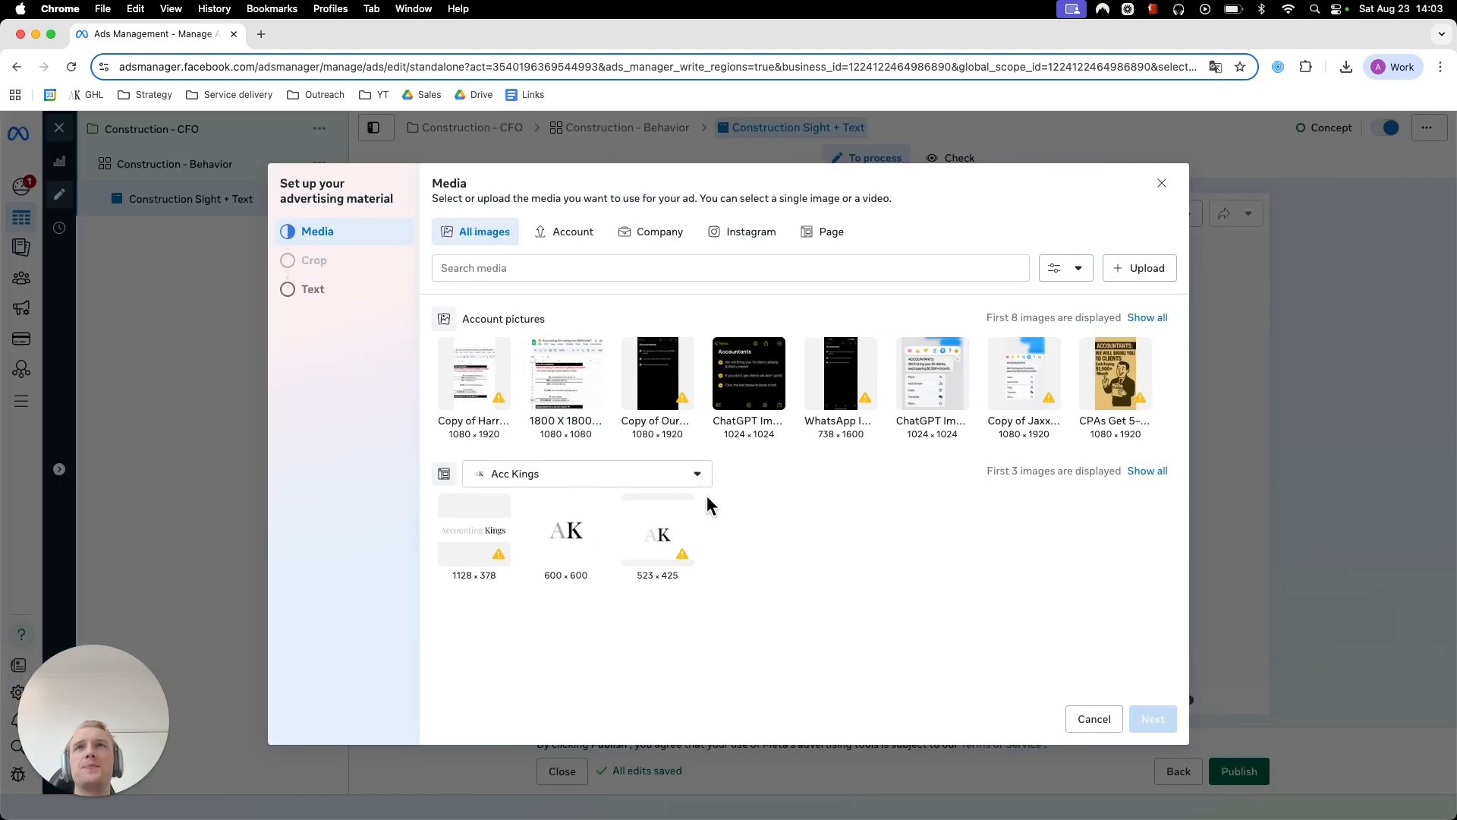
left_click(670, 536)
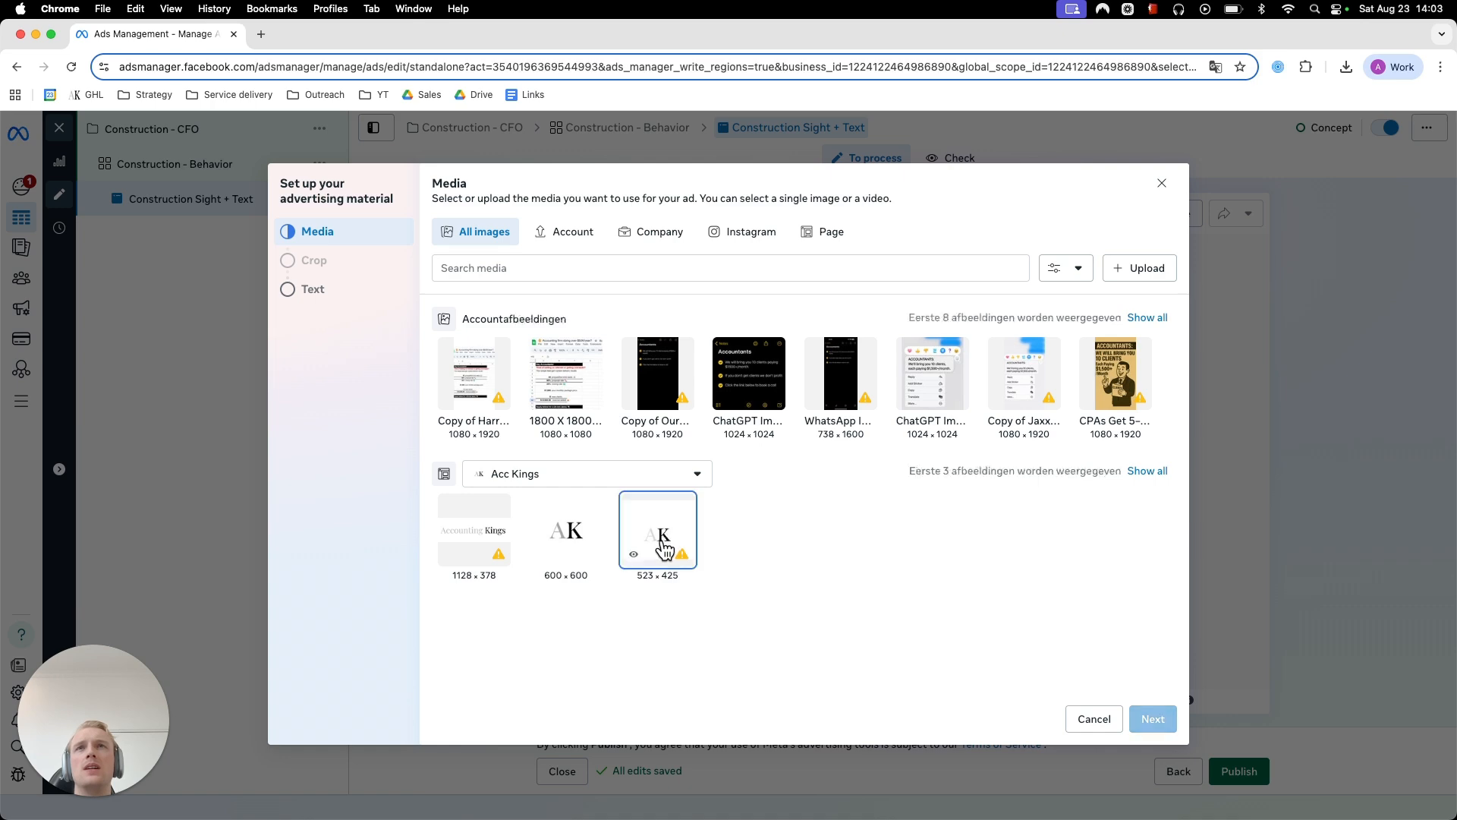
left_click(1153, 719)
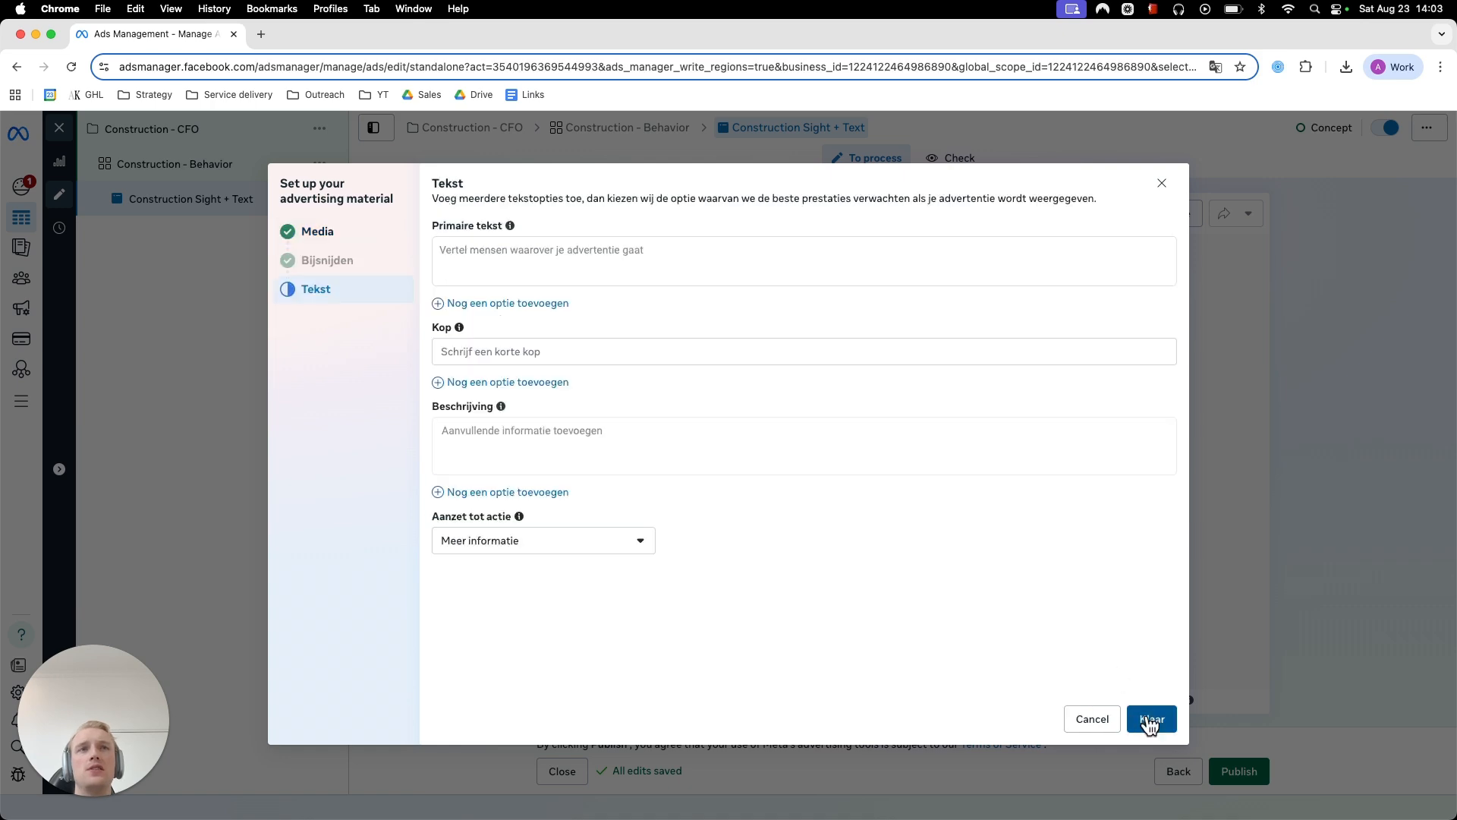
- Enter test as the ad's primary text and finish the advertising material setup
left_click(507, 272)
type("test")
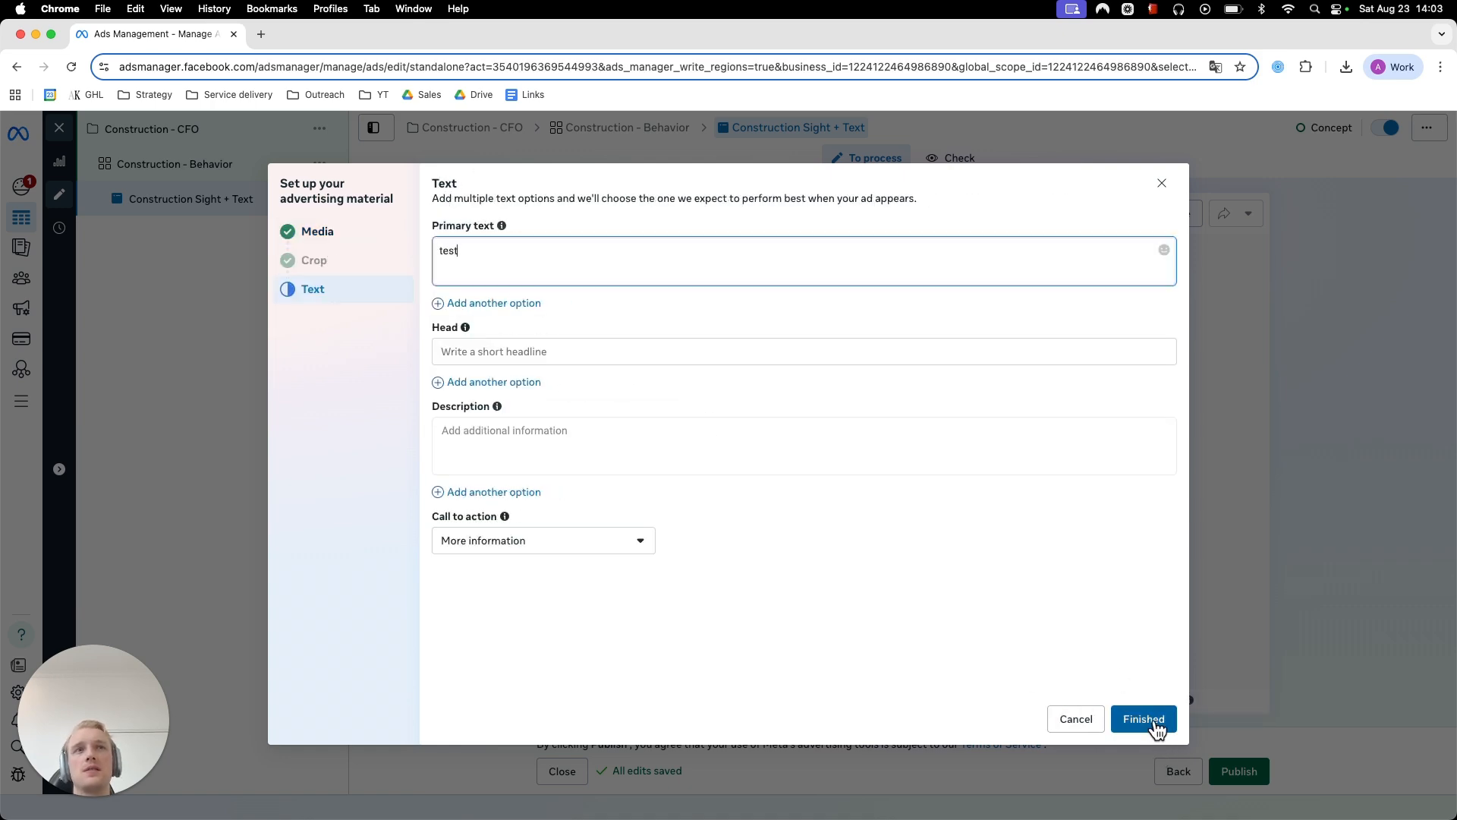
left_click(1146, 718)
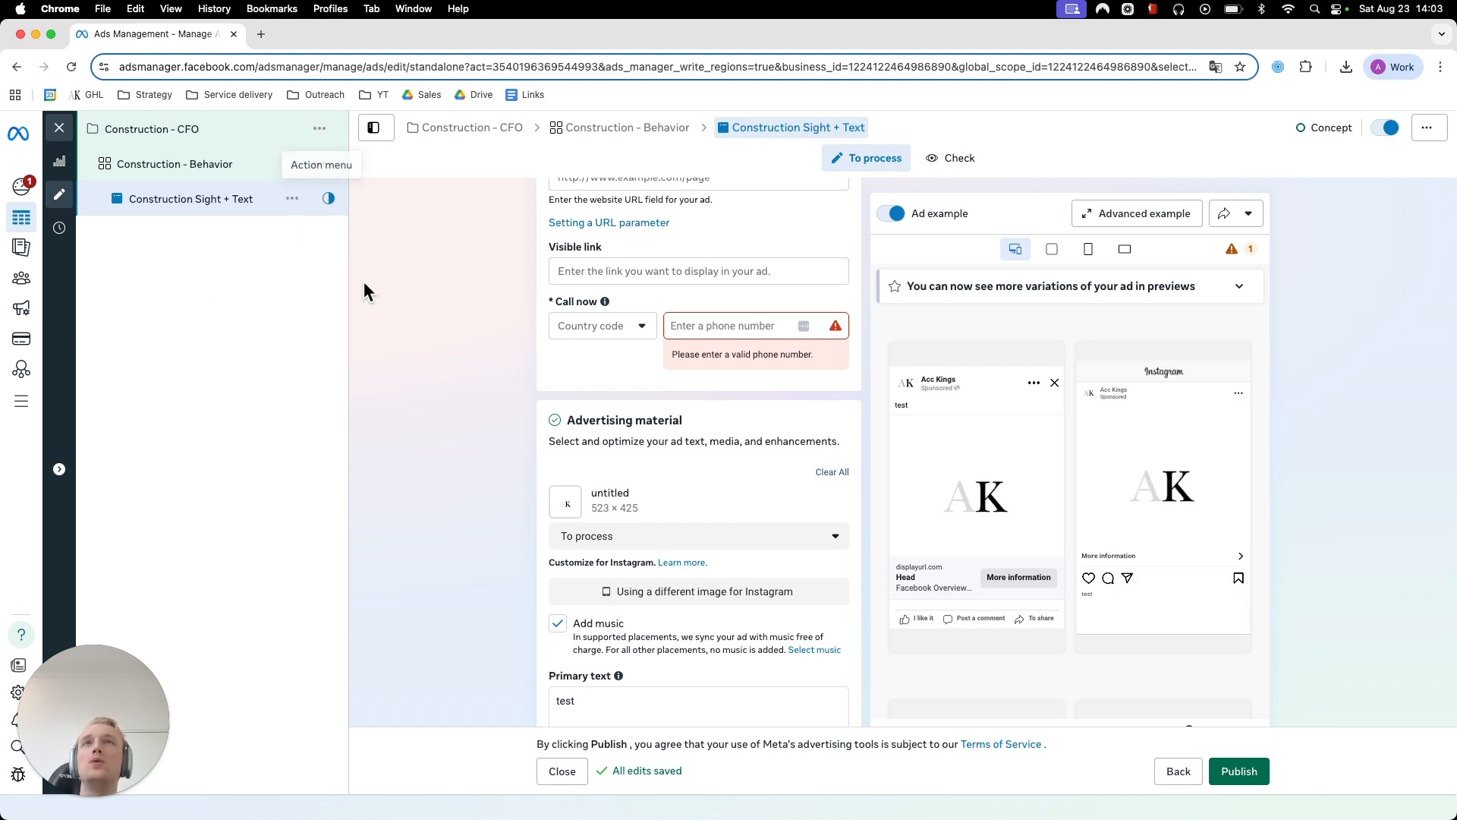
- Duplicate the Construction Sight + Text ad into 4 copies within the existing Construction - CFO campaign and Construction - Behavior ad set
scroll(390, 303, "up", 2)
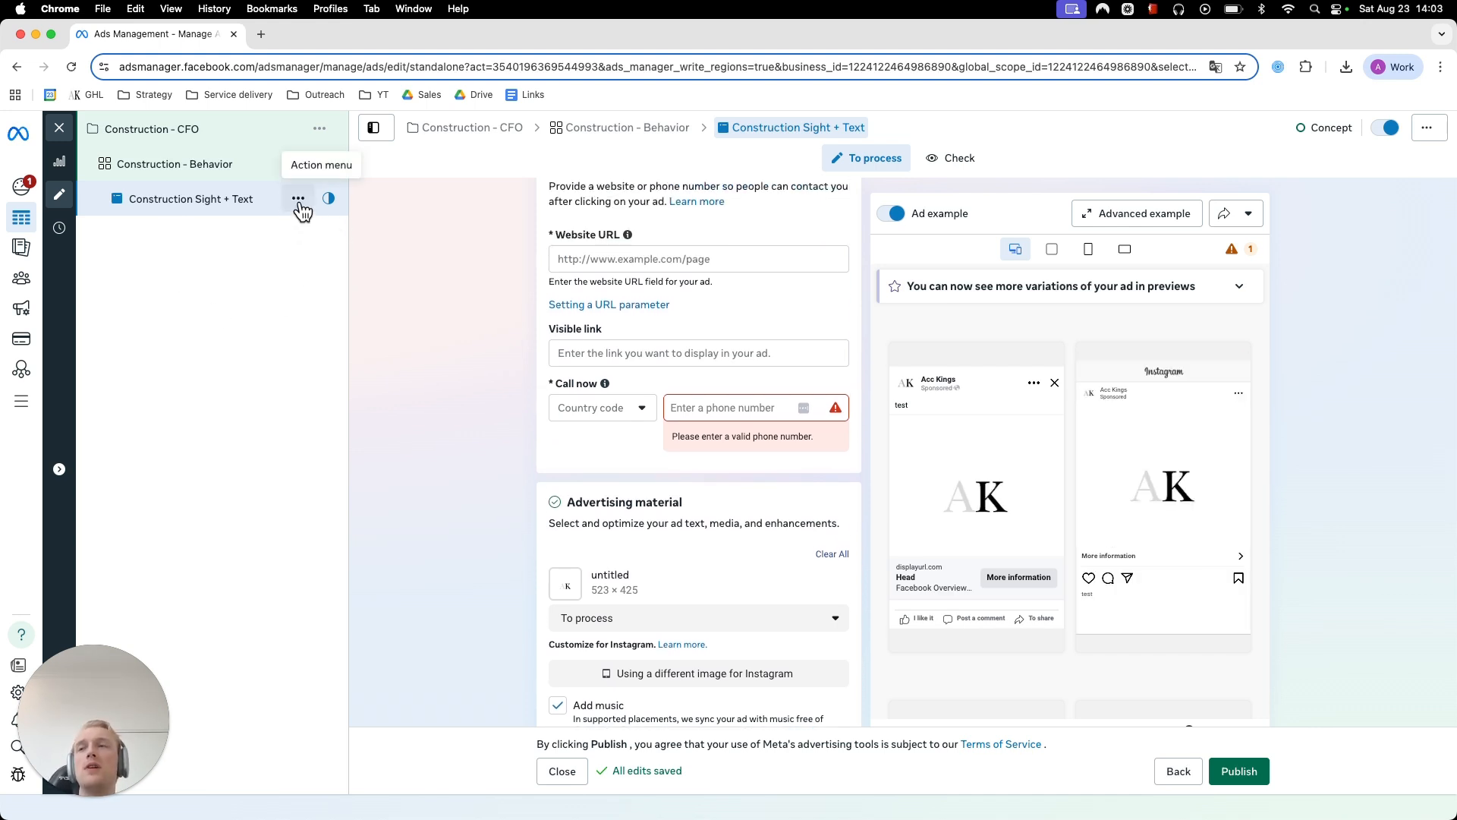
left_click(298, 199)
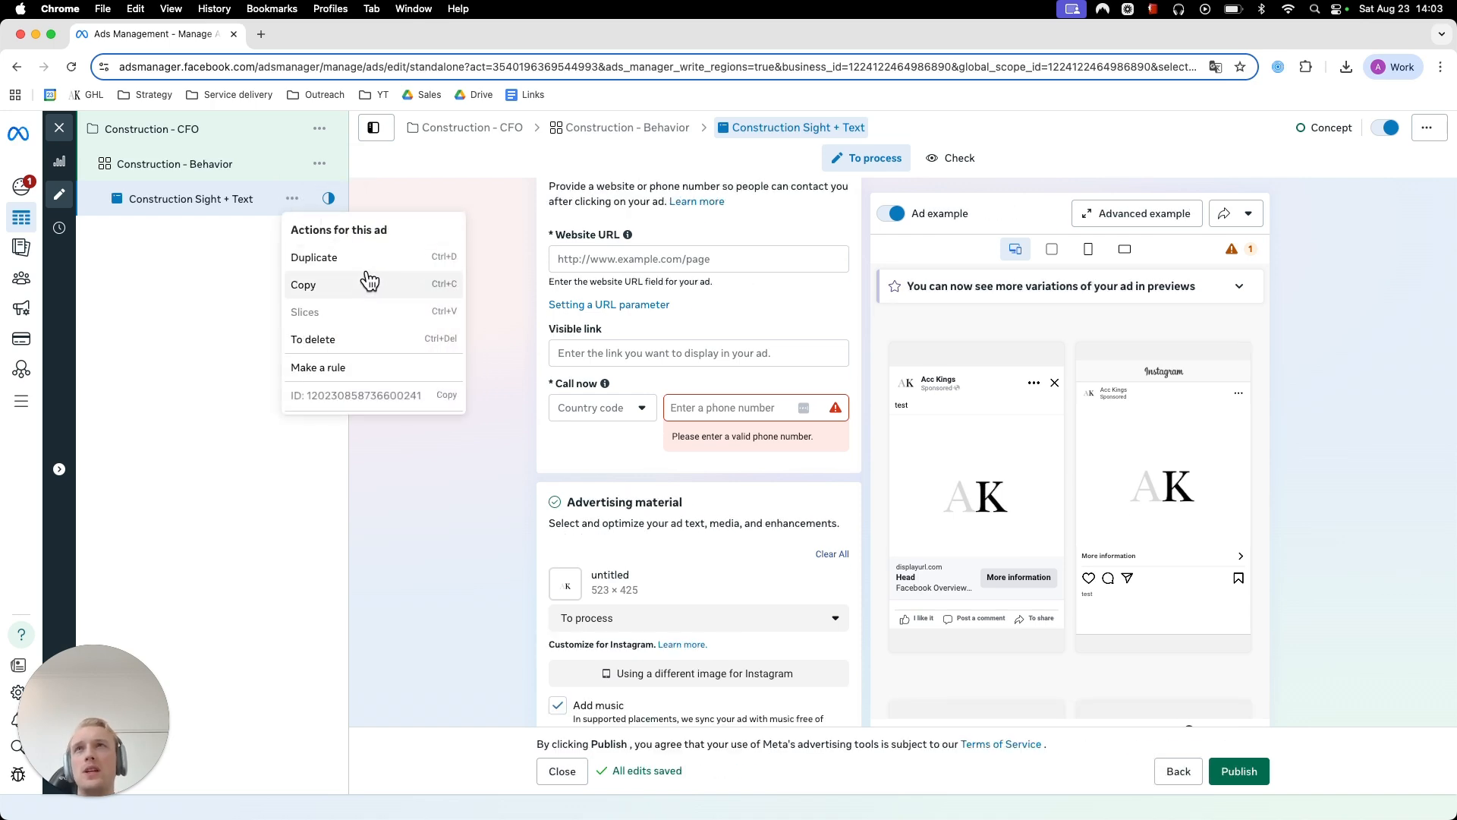
left_click(376, 262)
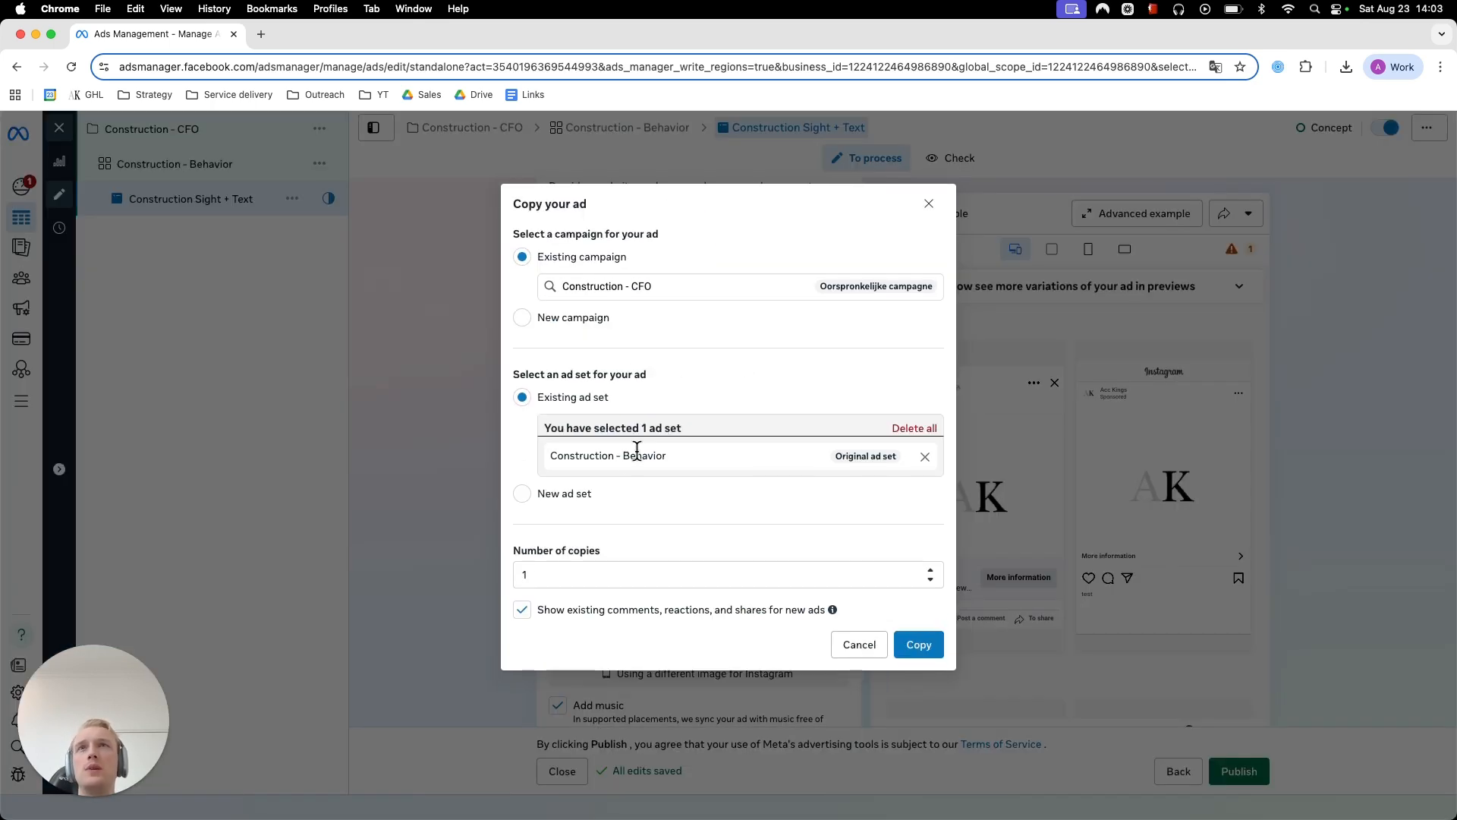
left_click(579, 576)
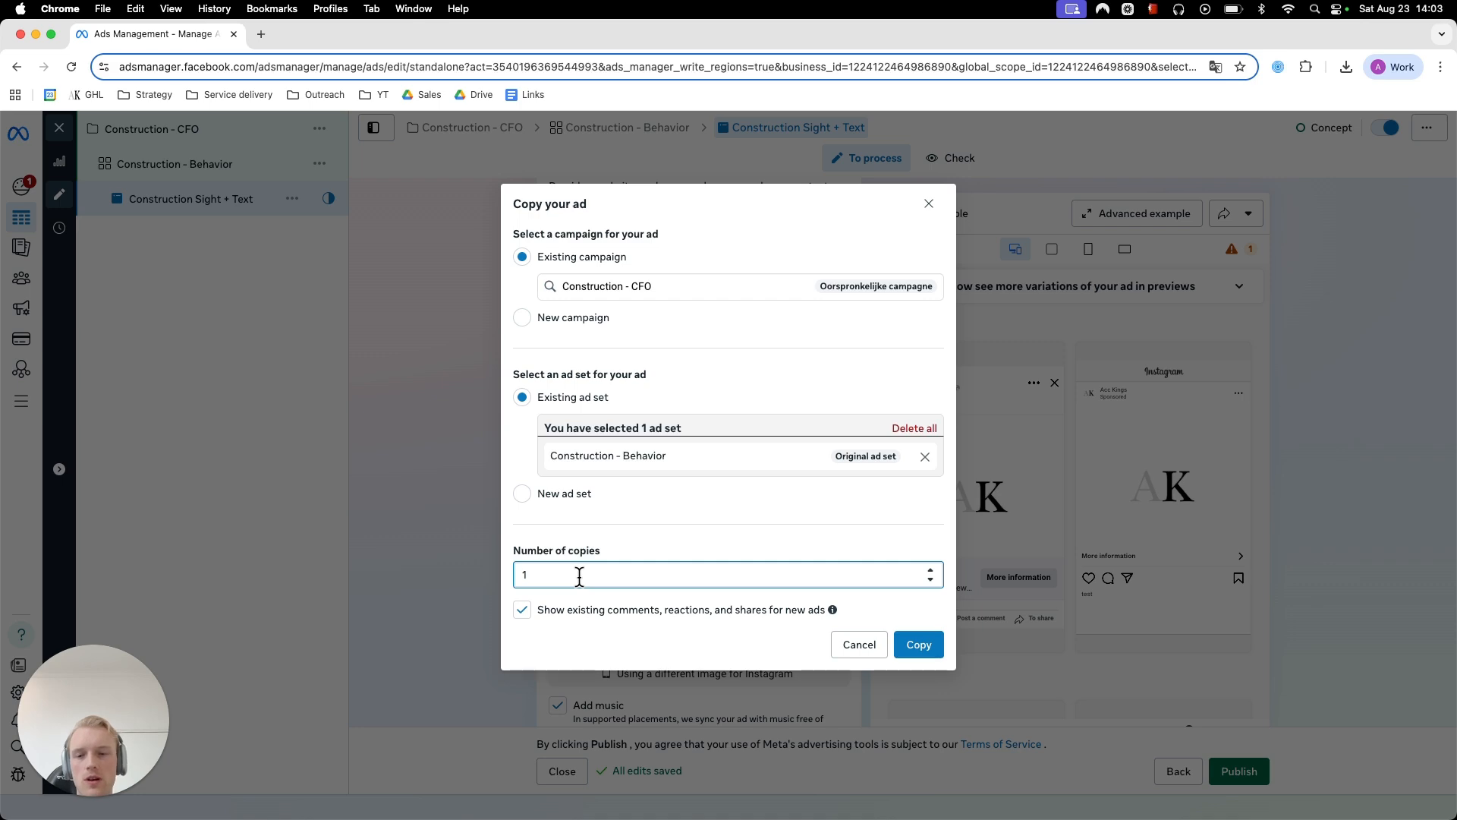
left_click(918, 644)
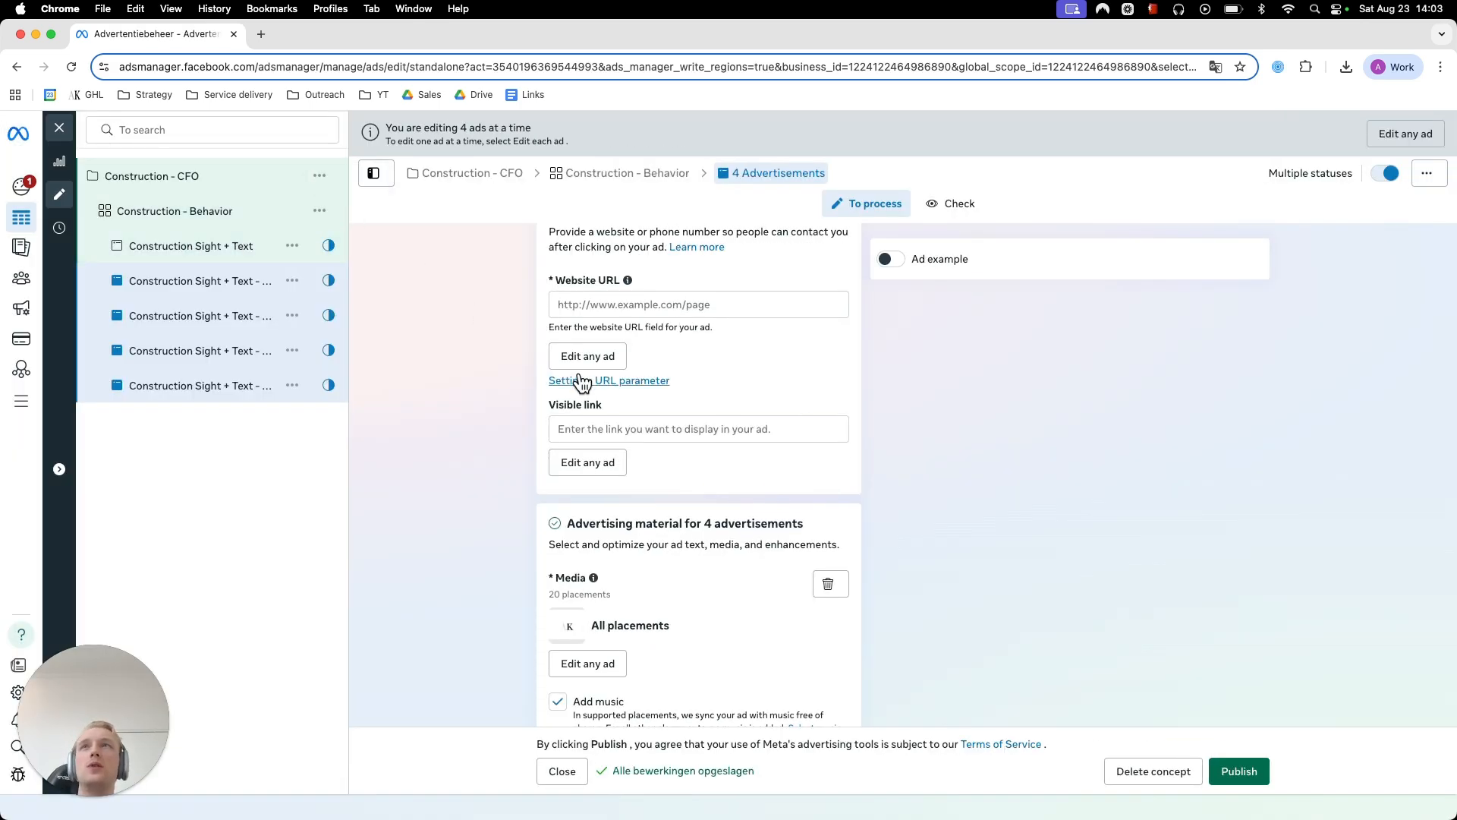
scroll(407, 413, "up", 10)
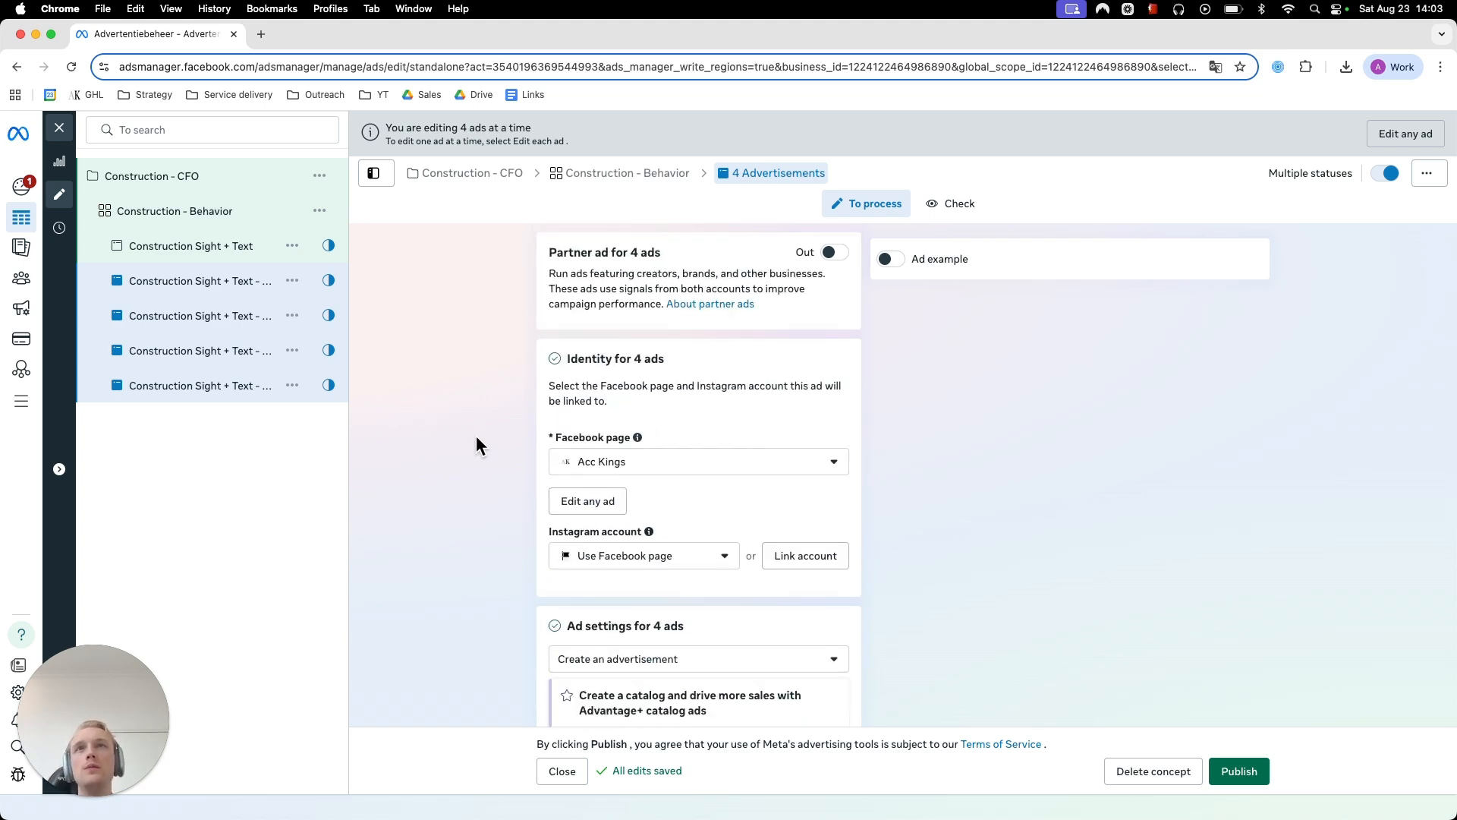
scroll(478, 434, "down", 10)
scroll(488, 445, "down", 7)
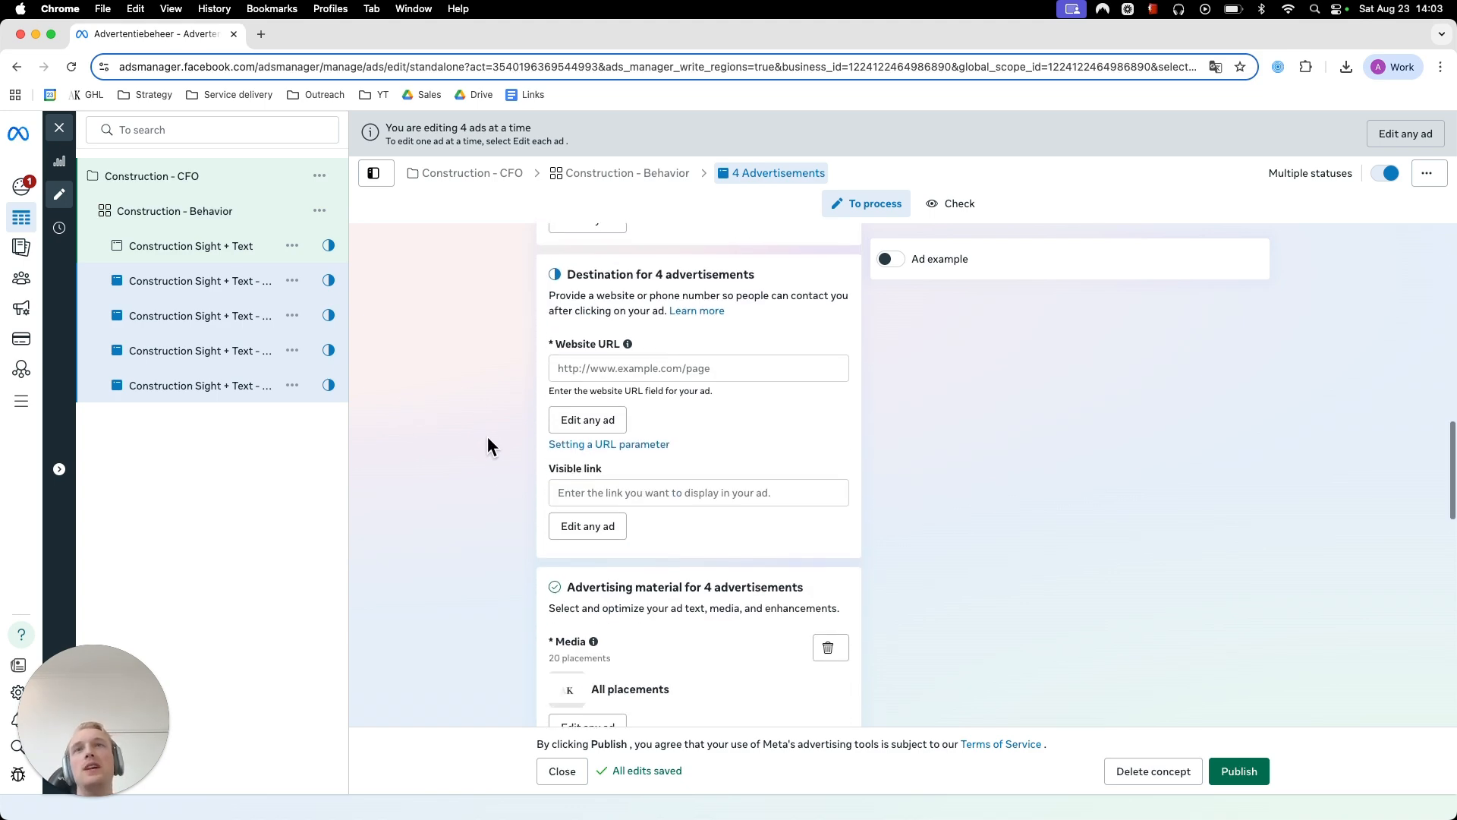
left_click(189, 248)
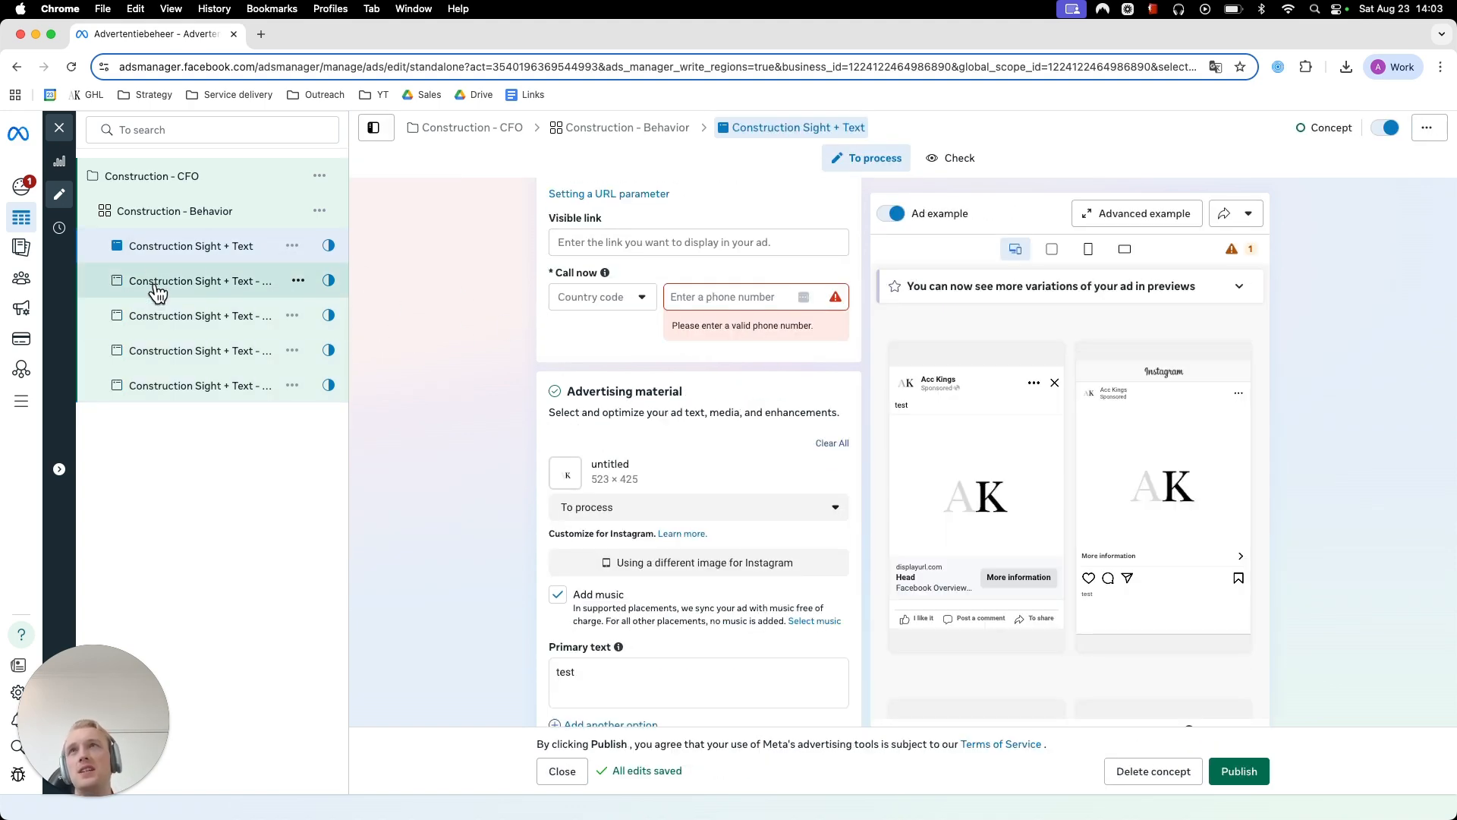
scroll(372, 338, "up", 10)
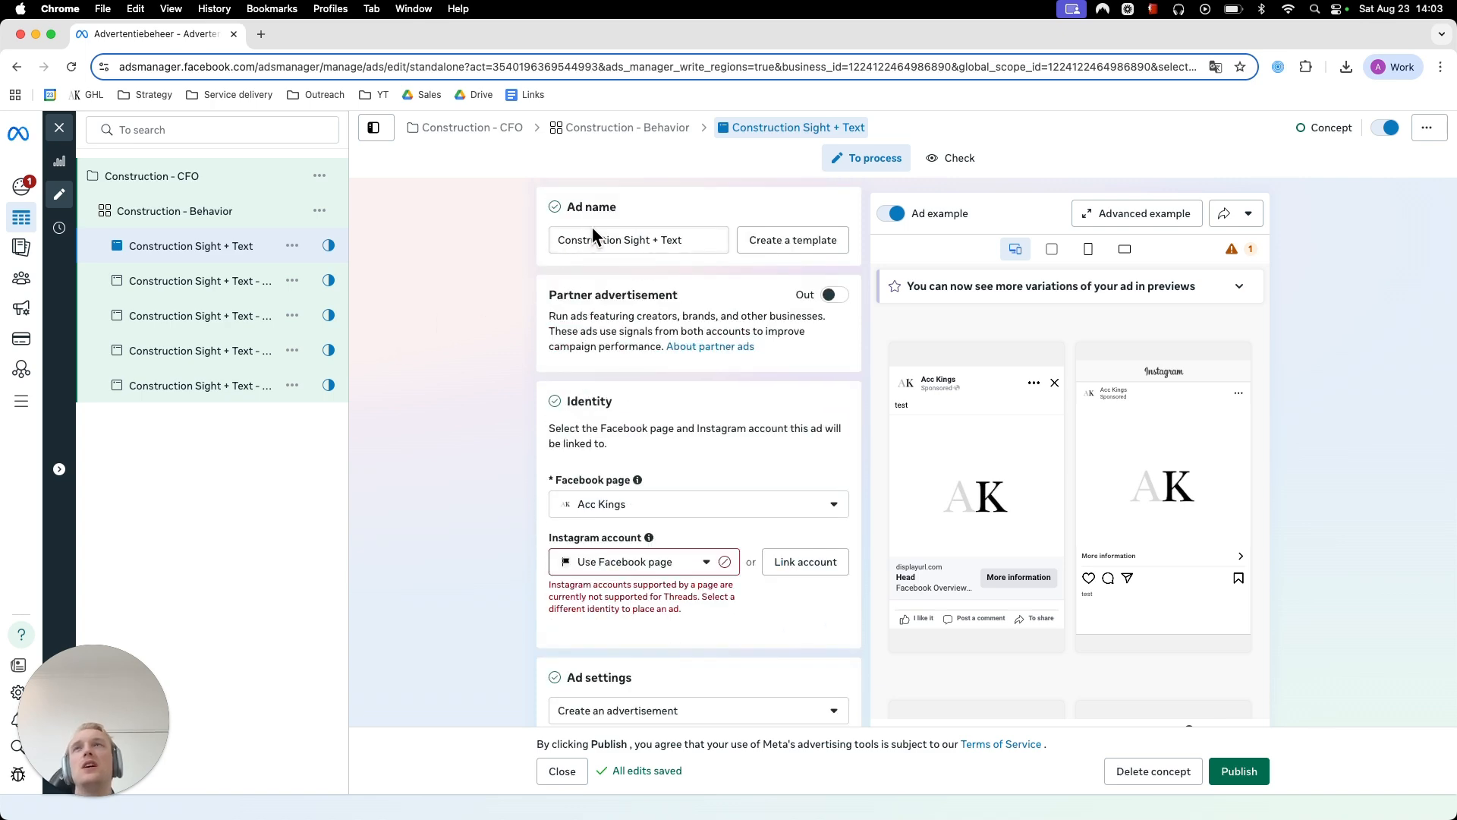
- Rename the first copy of the Construction Sight + Text ad as Smiling Contractor + Money
double_click(177, 283)
triple_click(194, 281)
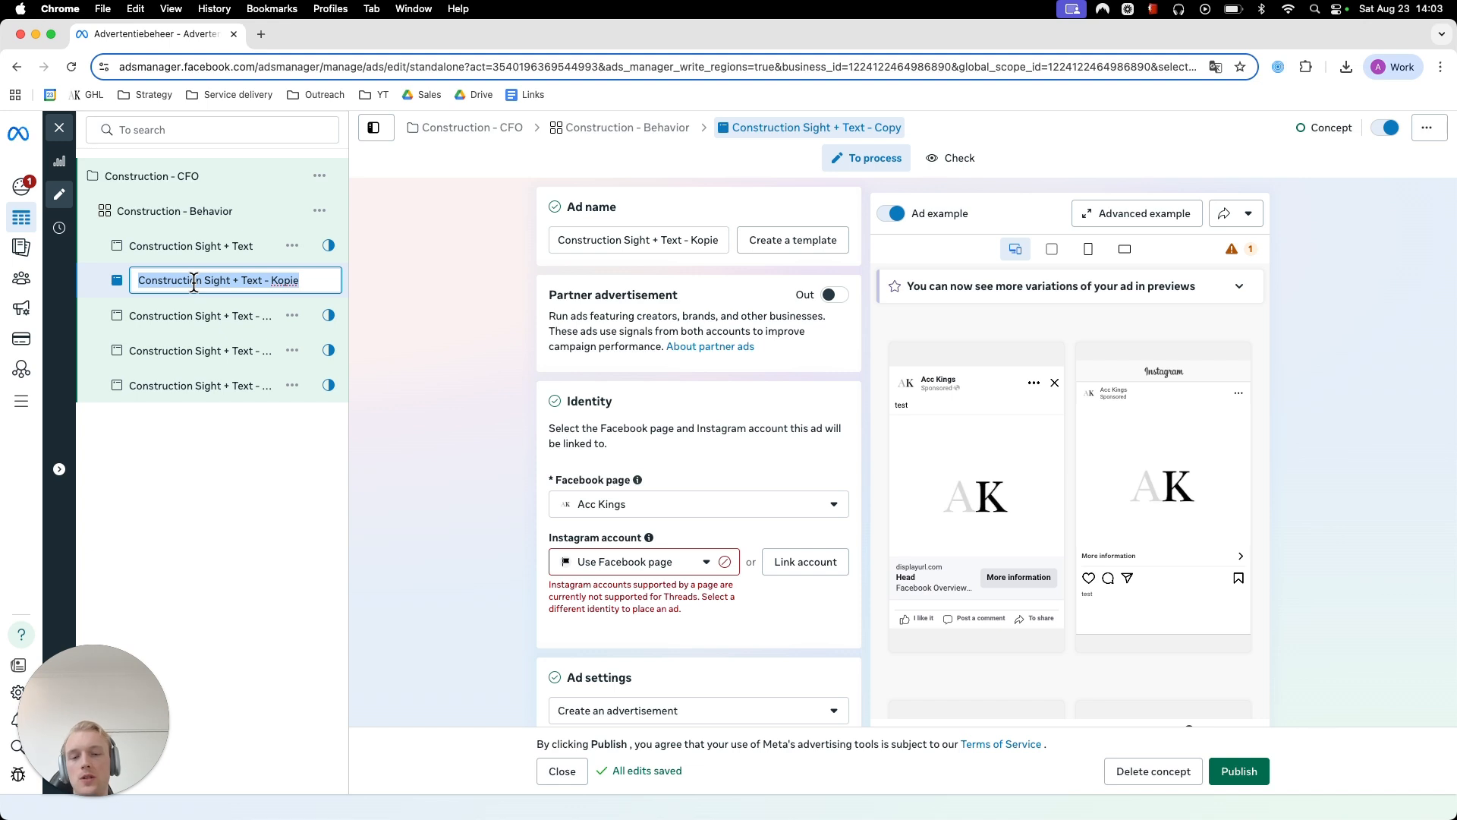
type("Smiling")
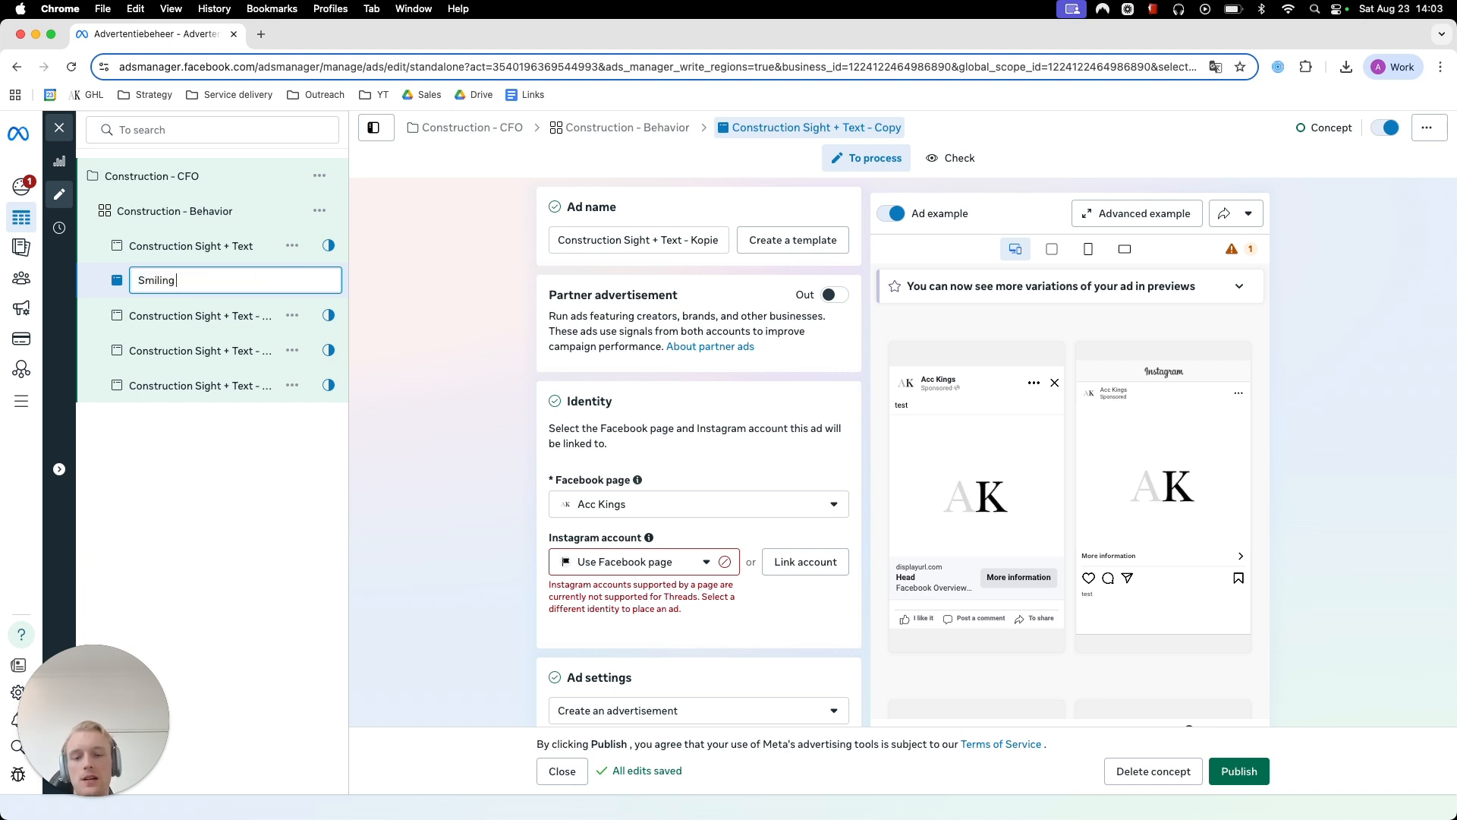
type(" Contractor +")
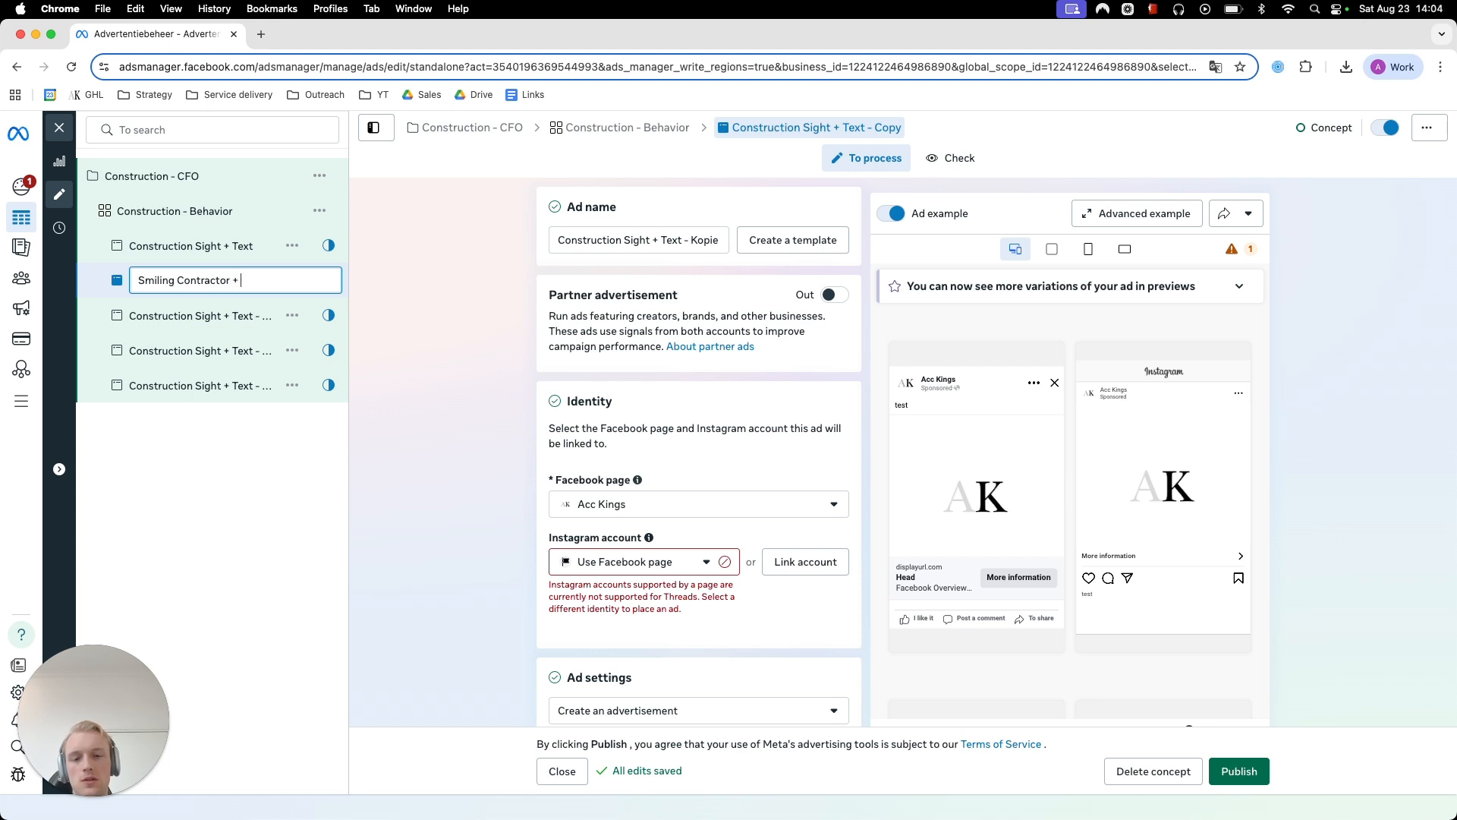
type(" Money")
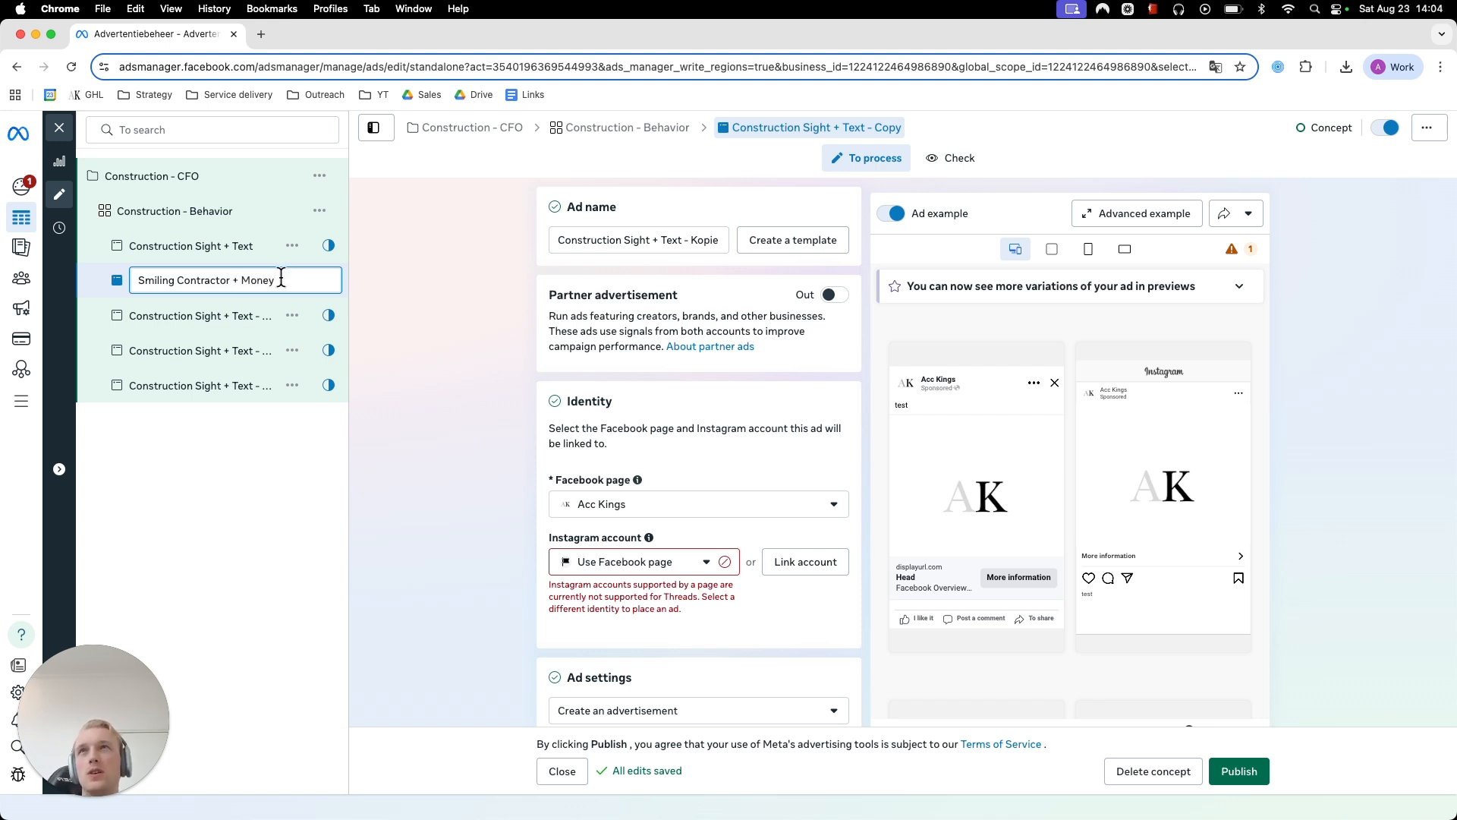
left_click(451, 279)
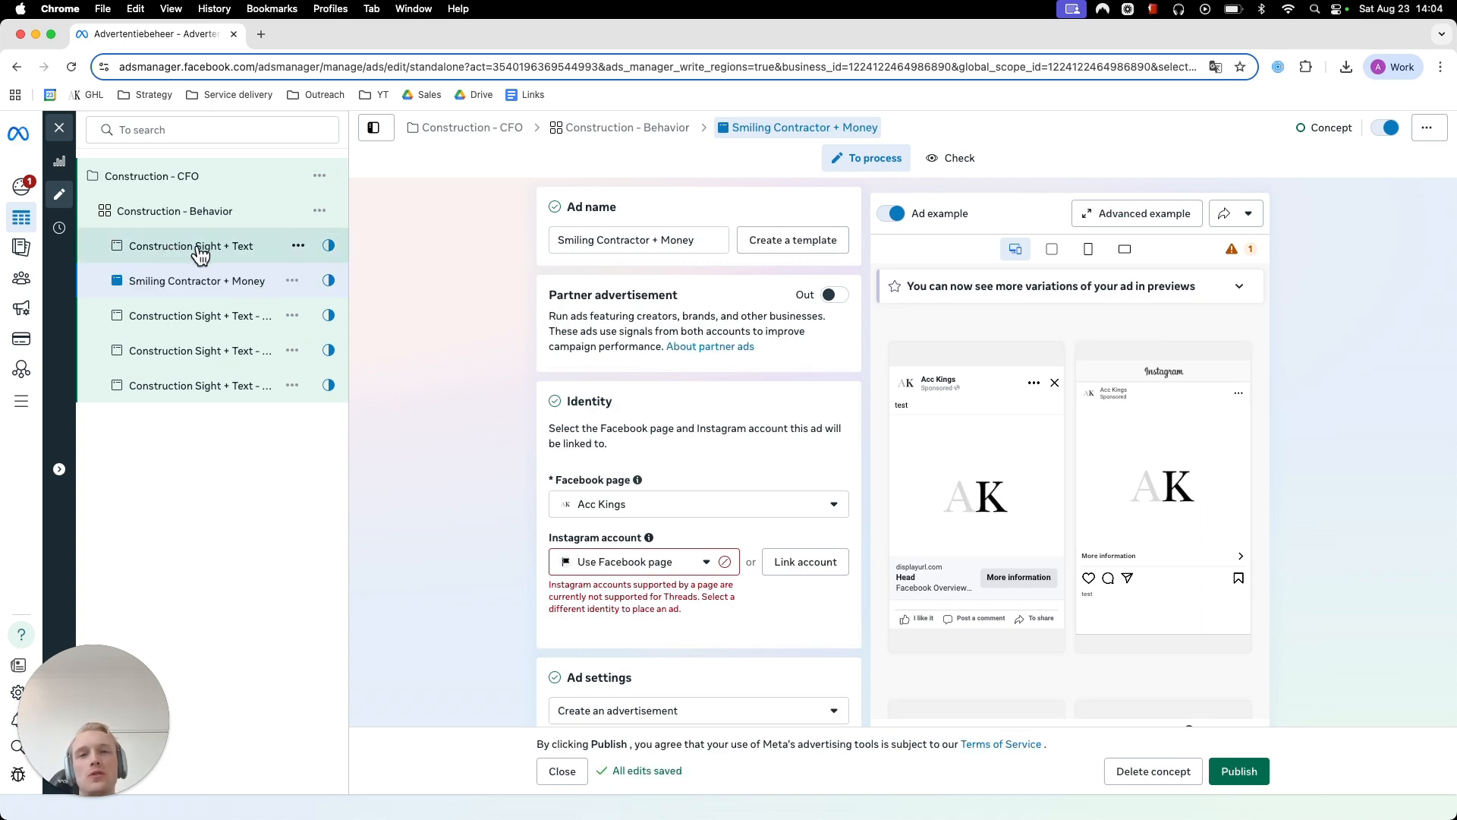
scroll(417, 468, "down", 5)
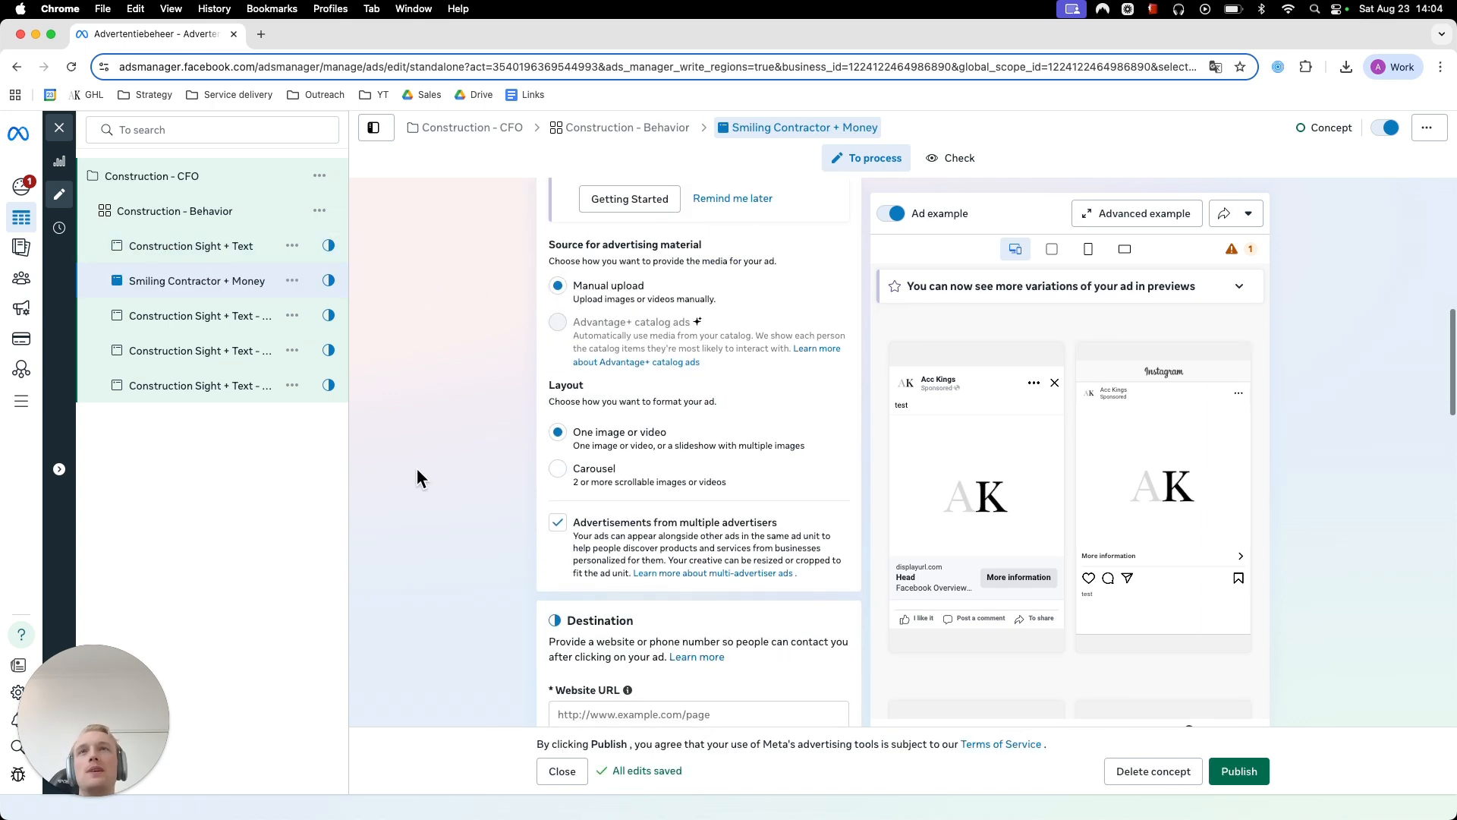
scroll(437, 471, "down", 3)
scroll(457, 471, "down", 7)
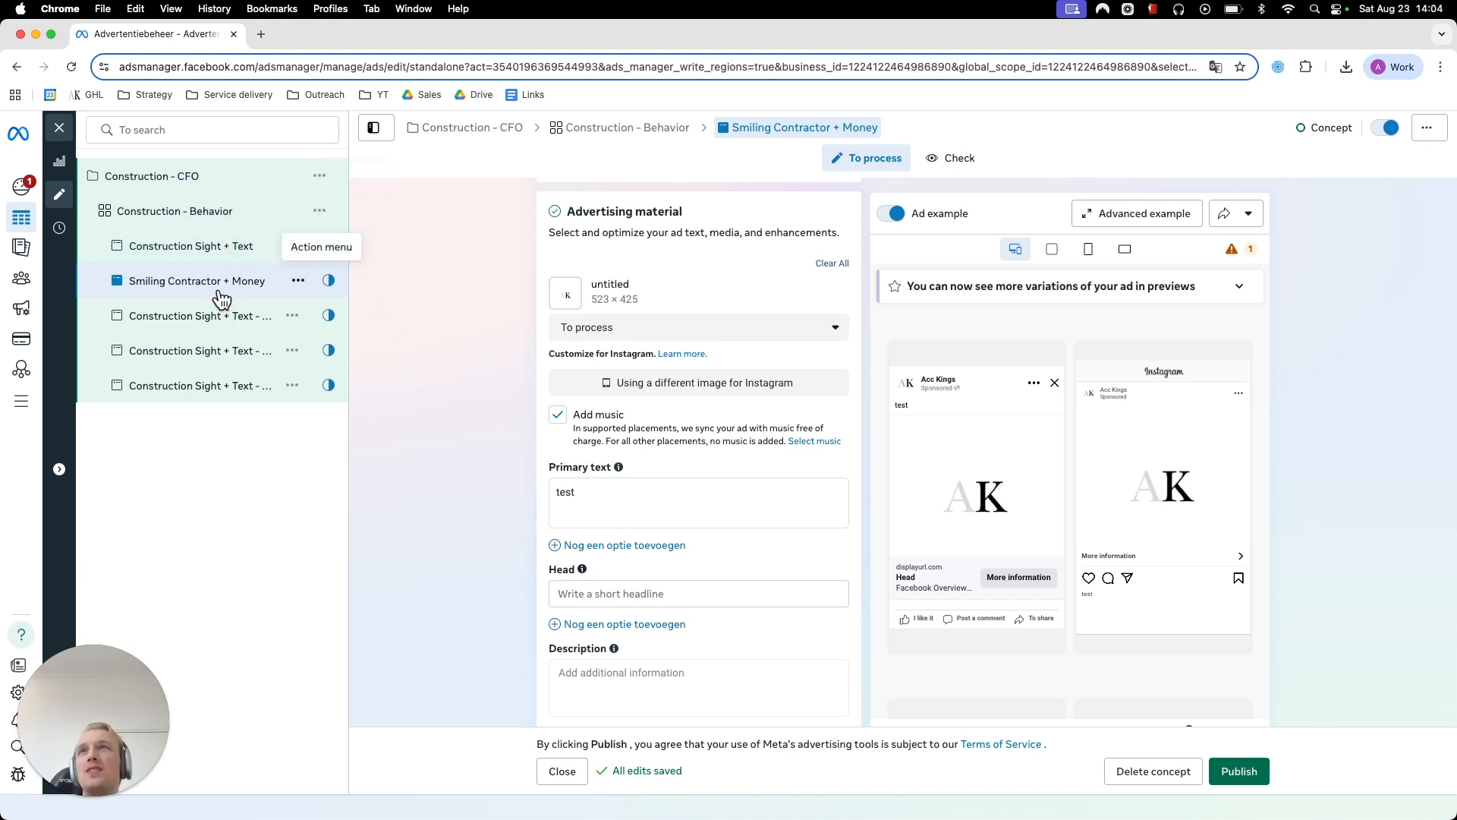
double_click(204, 315)
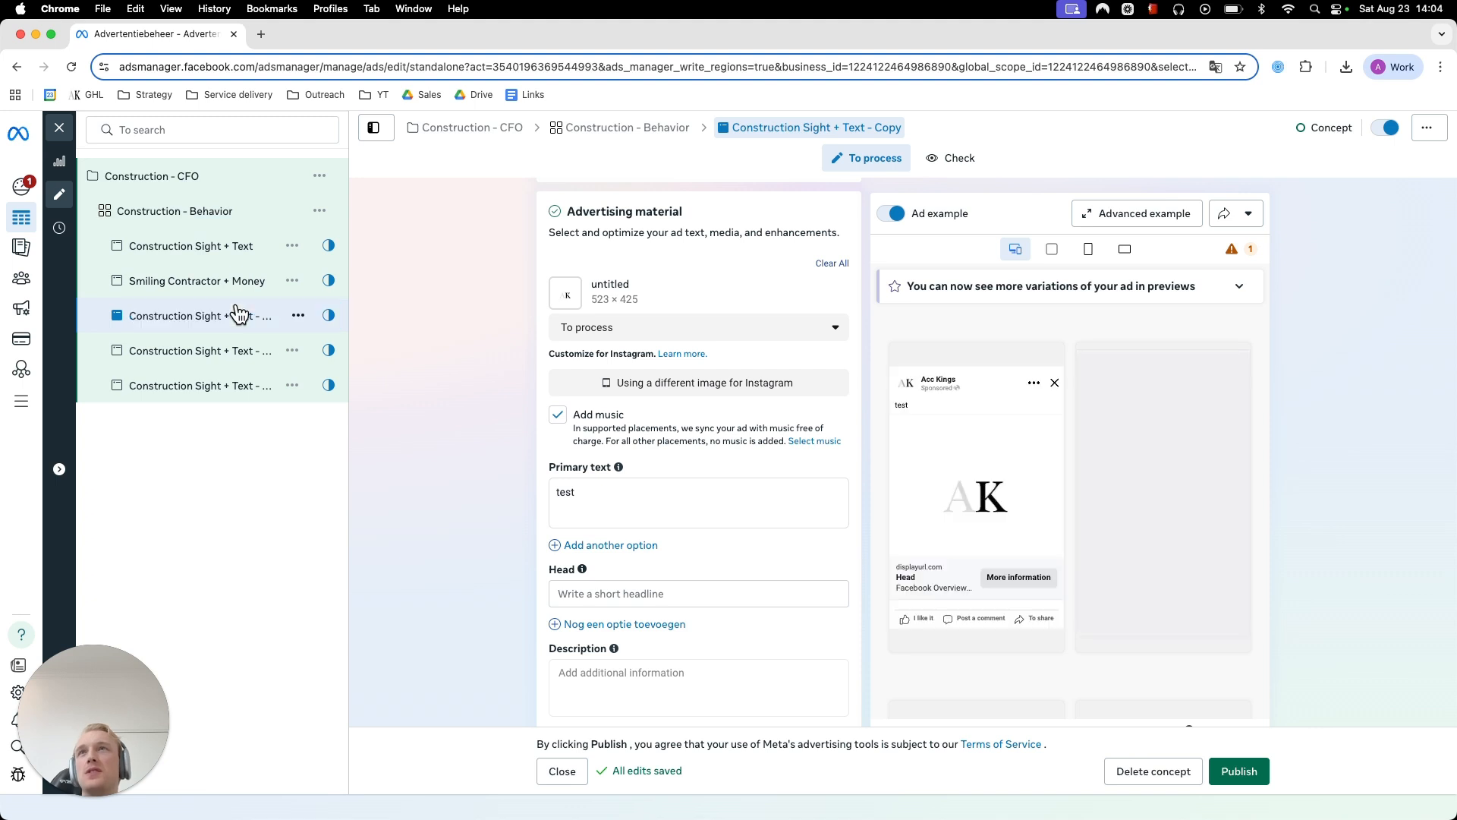
left_click(213, 535)
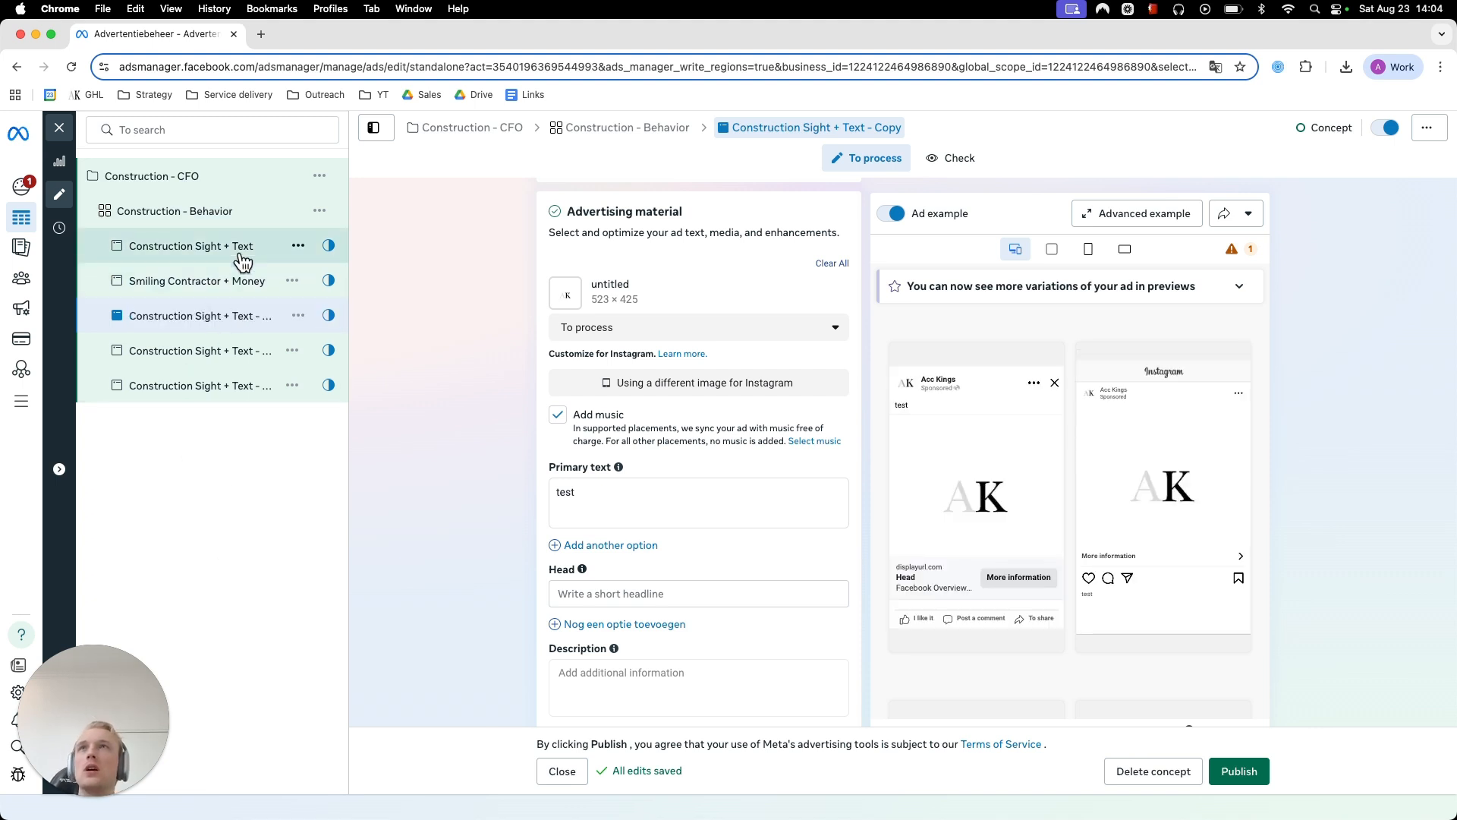
- Duplicate the Construction - Behavior ad set into 2 copies within the existing Construction - CFO campaign
left_click(319, 211)
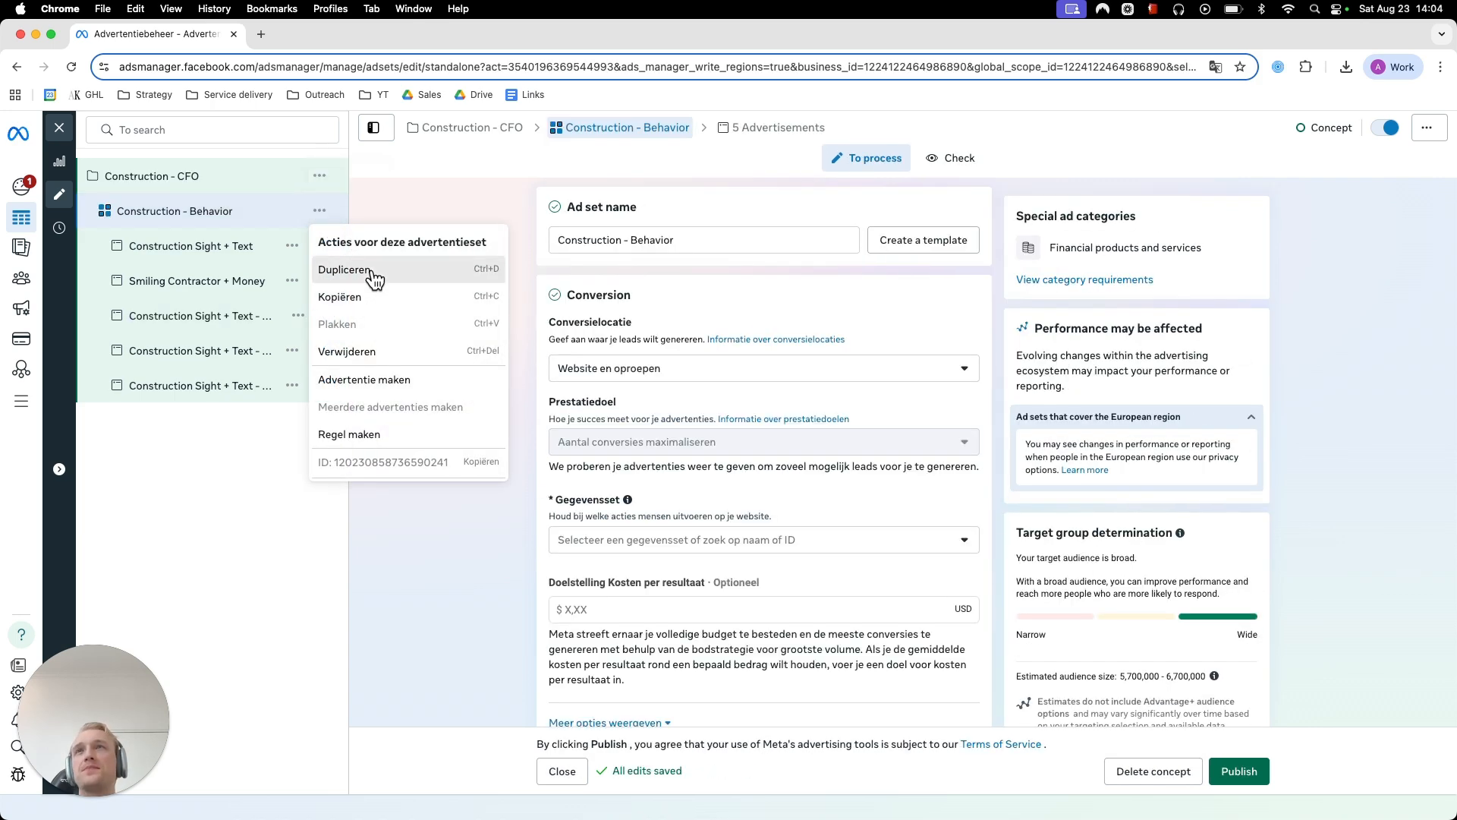
left_click(368, 272)
double_click(726, 459)
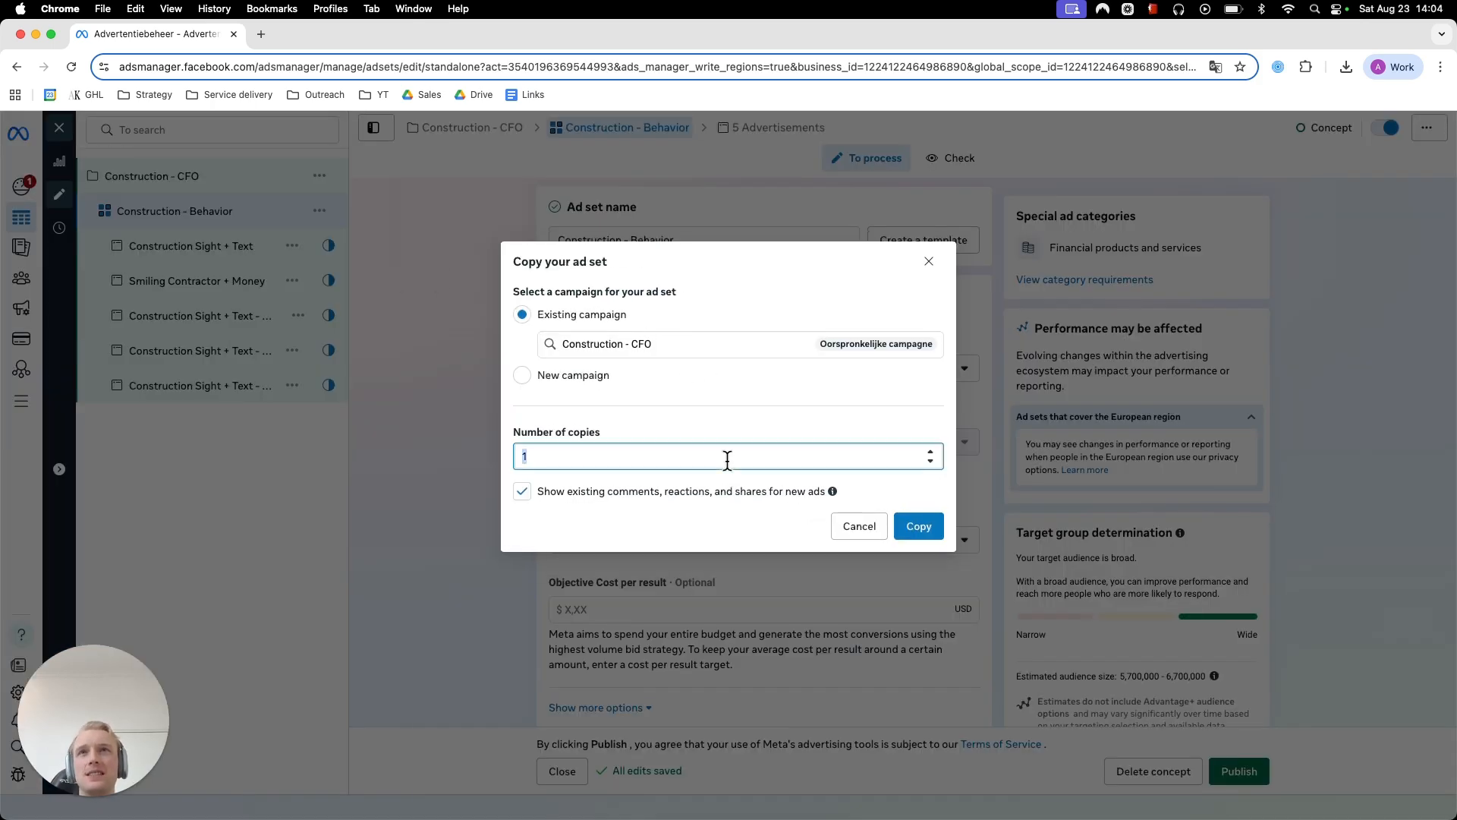
type("2")
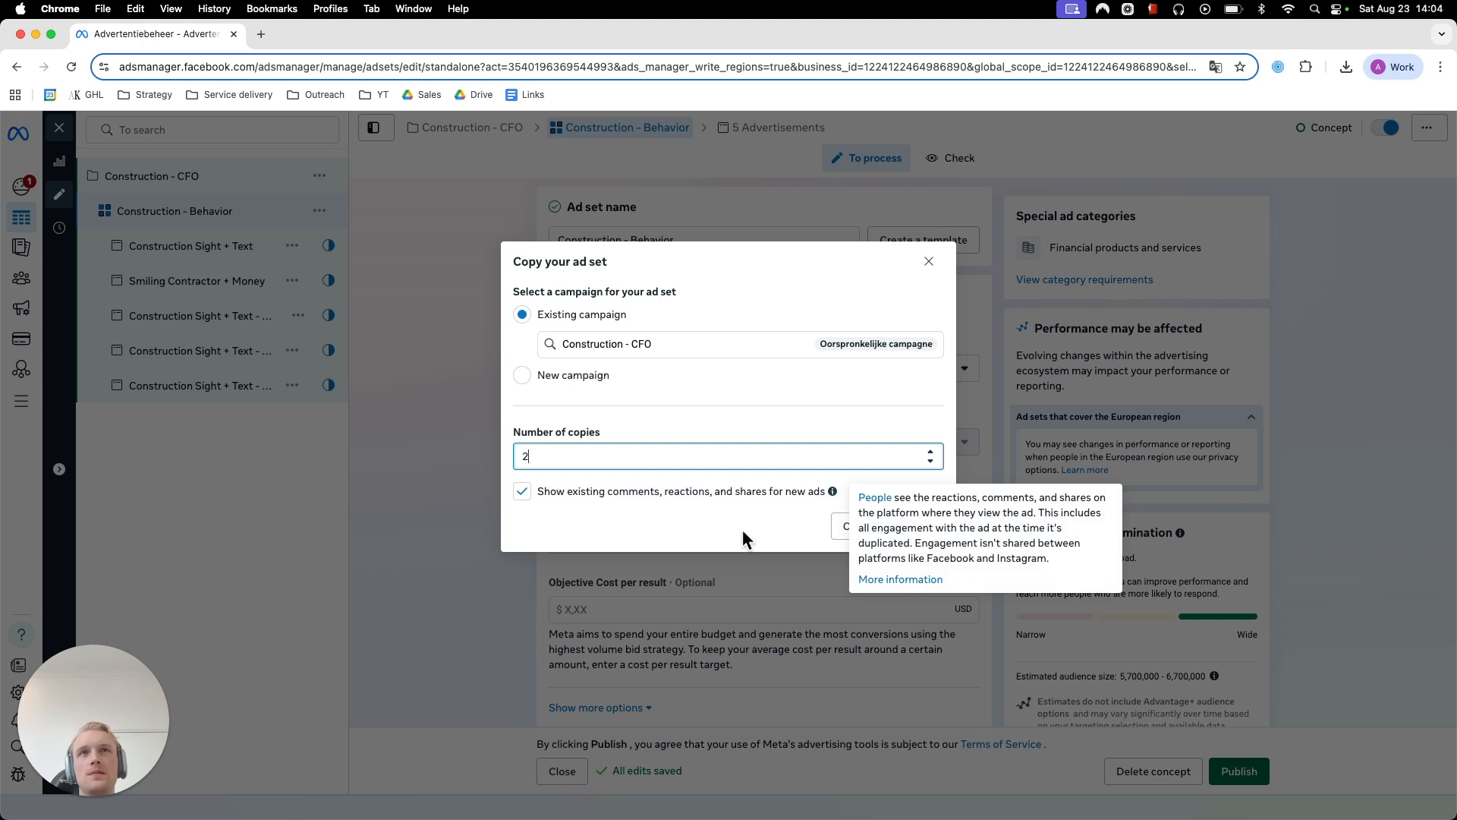
left_click(939, 533)
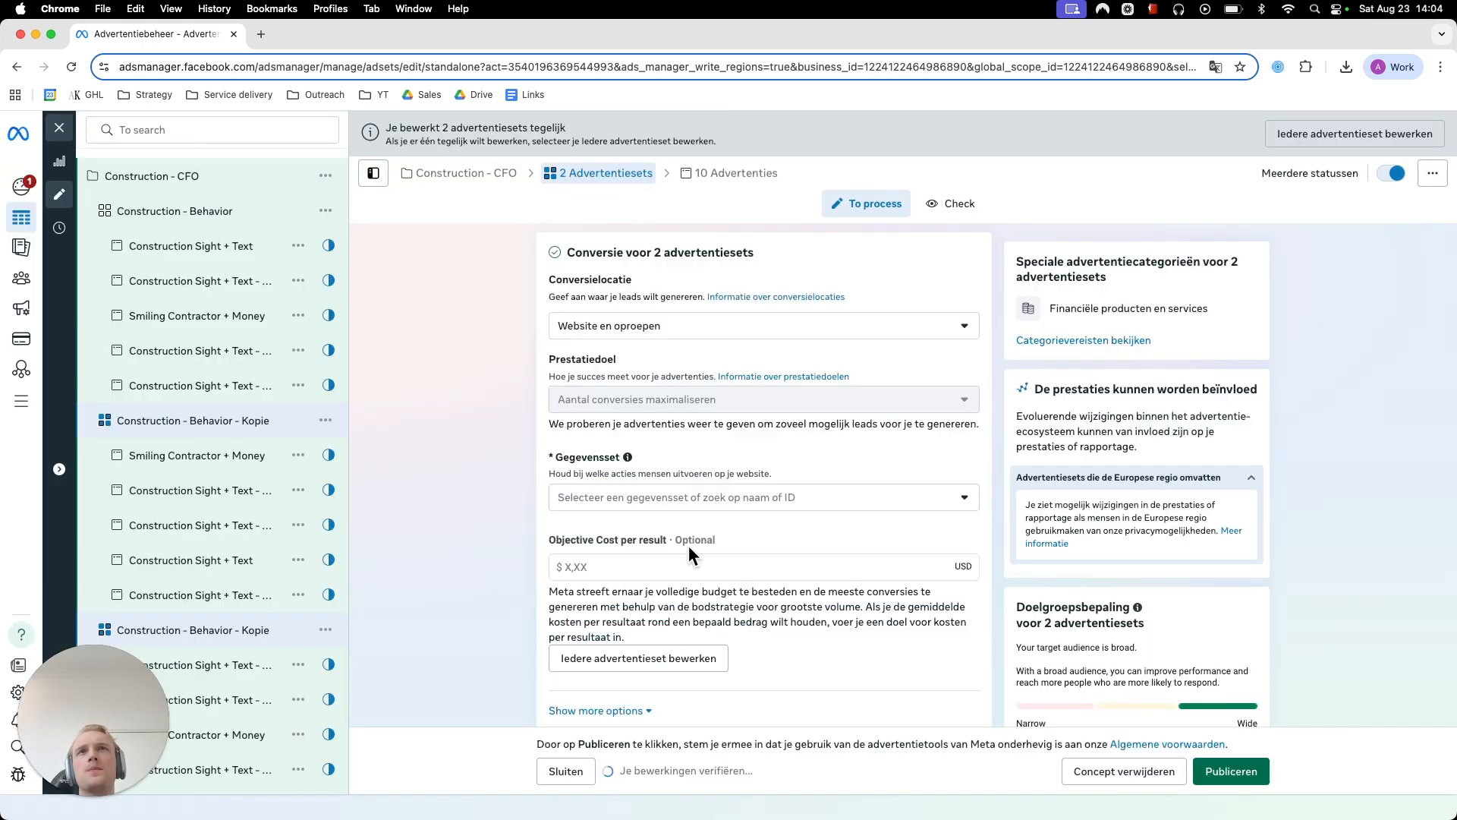
- Rename the first copy of the Construction - Behavior ad set as LAA
left_click(236, 427)
double_click(215, 419)
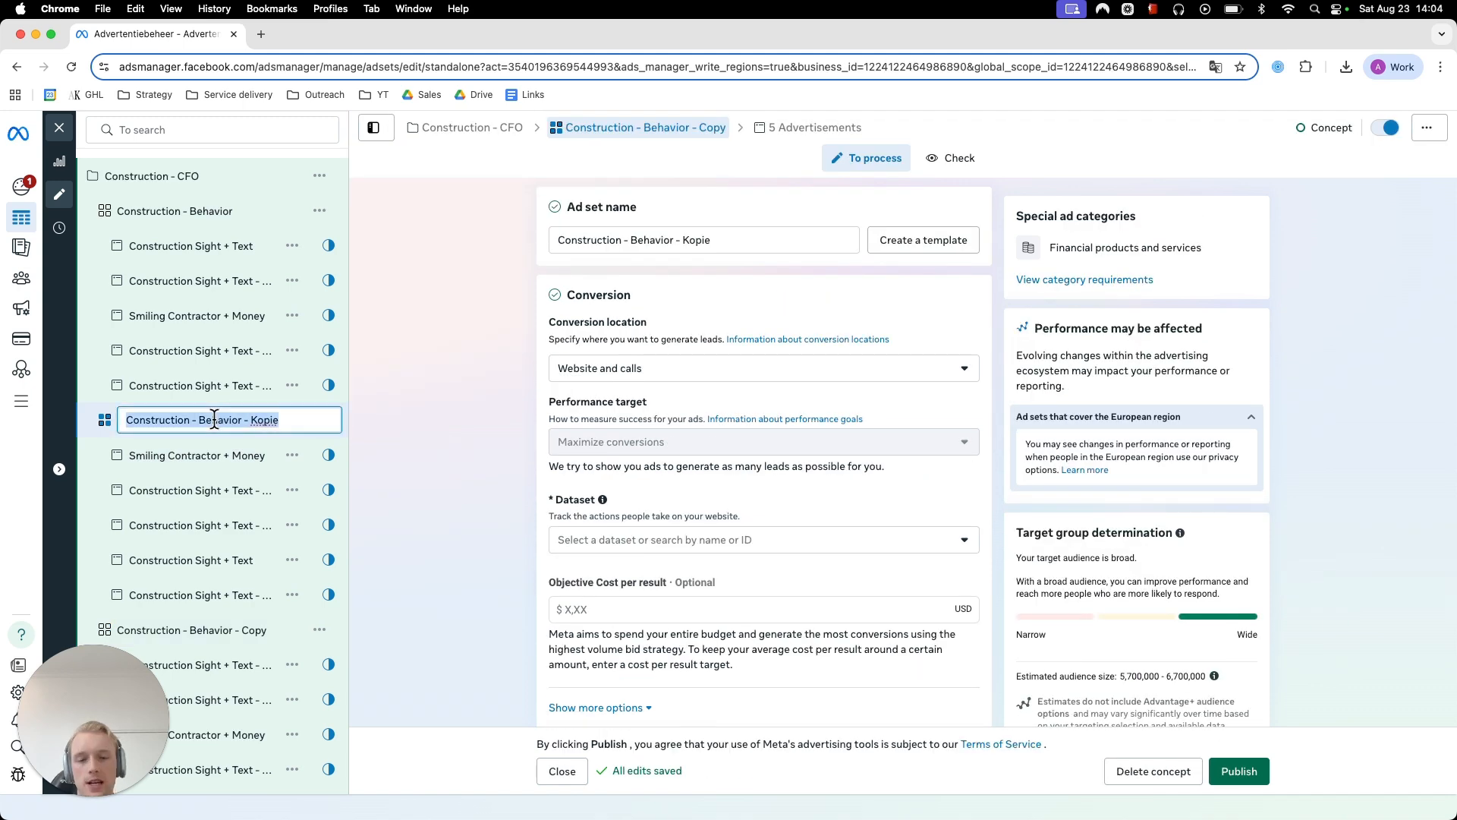
type("LAA")
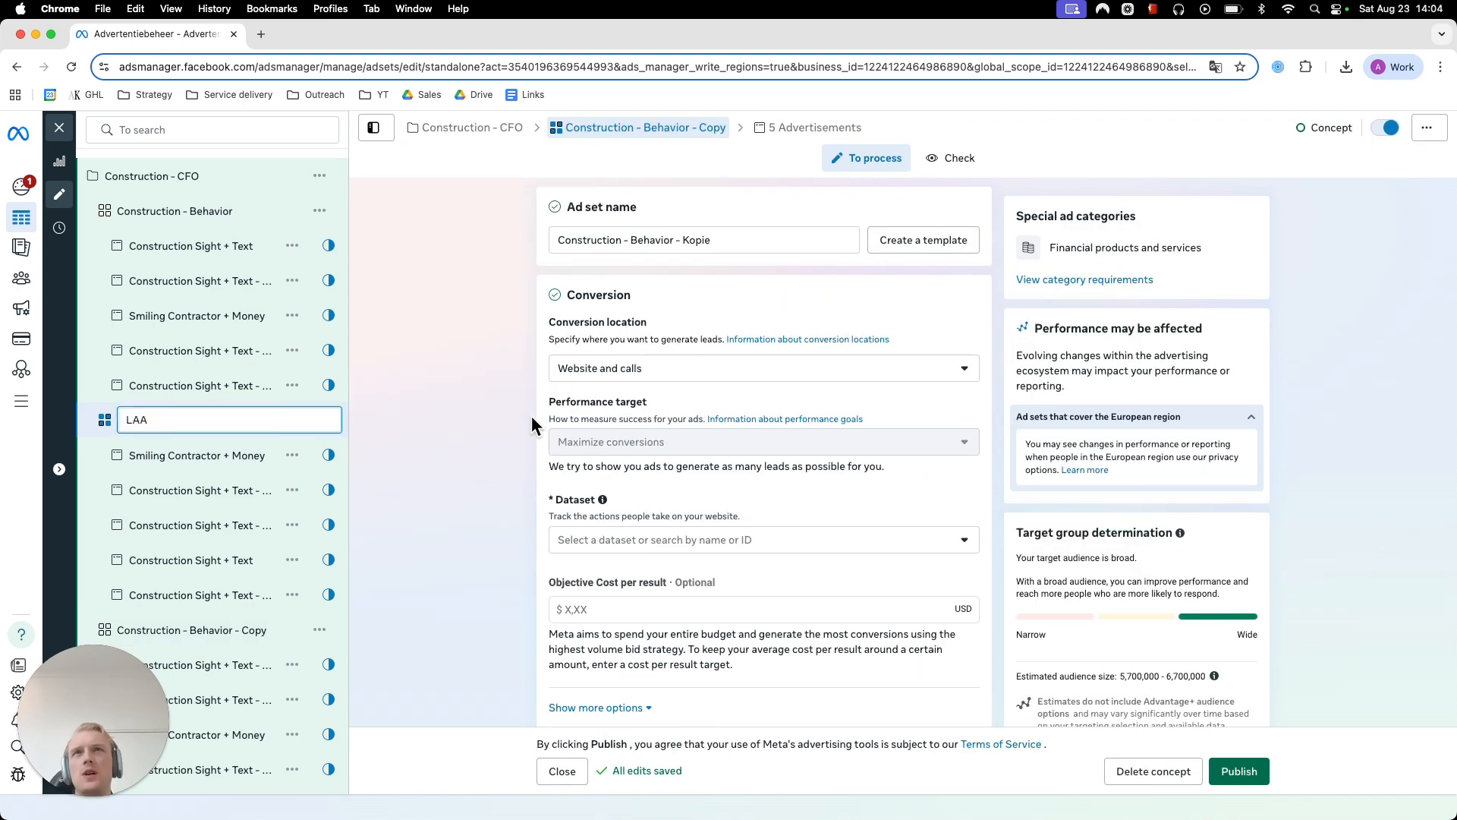
left_click(533, 422)
- Rename the remaining copy of the Construction - Behavior ad set as AI Targeting
scroll(486, 437, "down", 12)
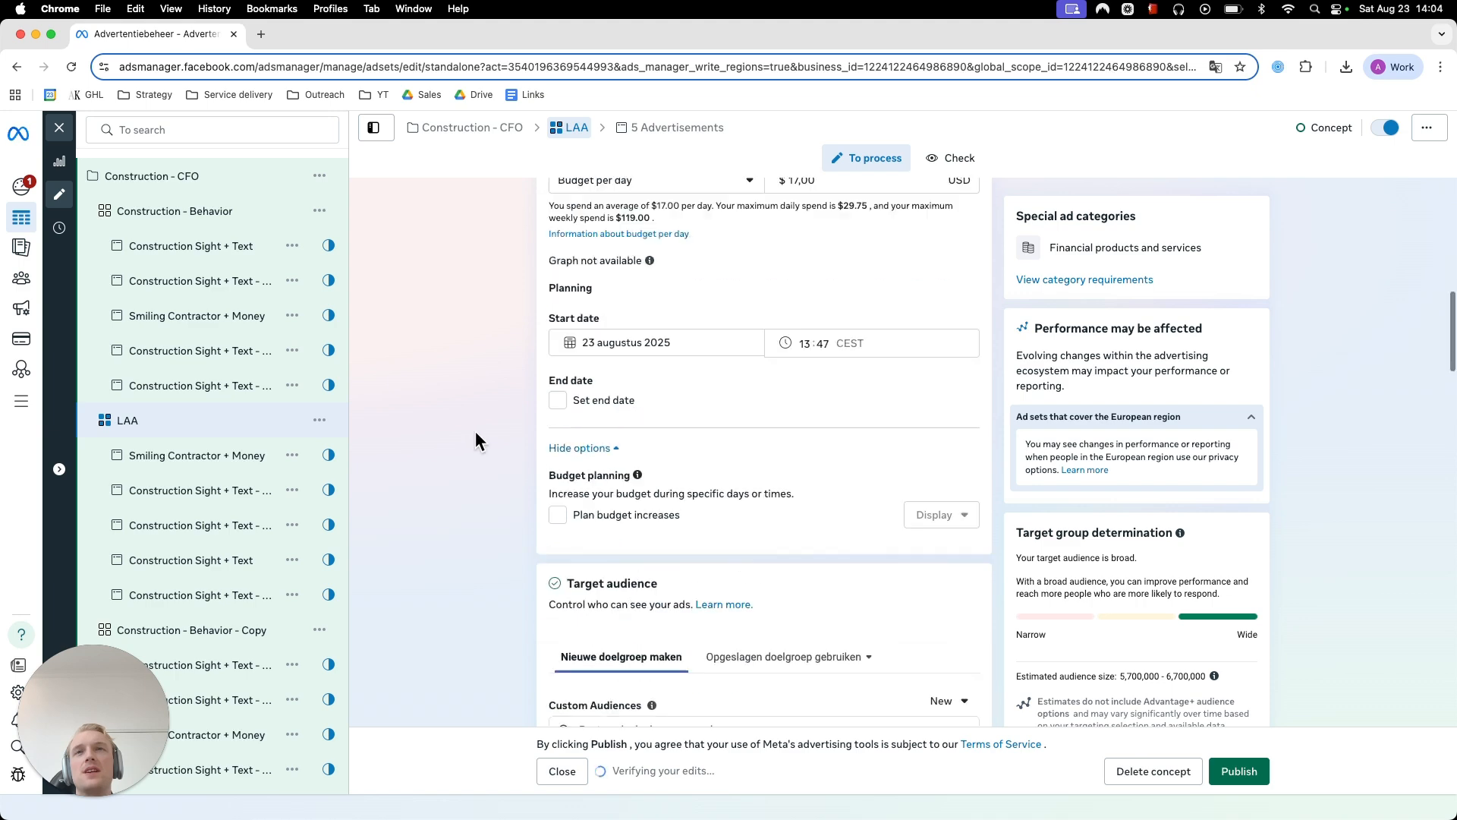
scroll(487, 434, "down", 3)
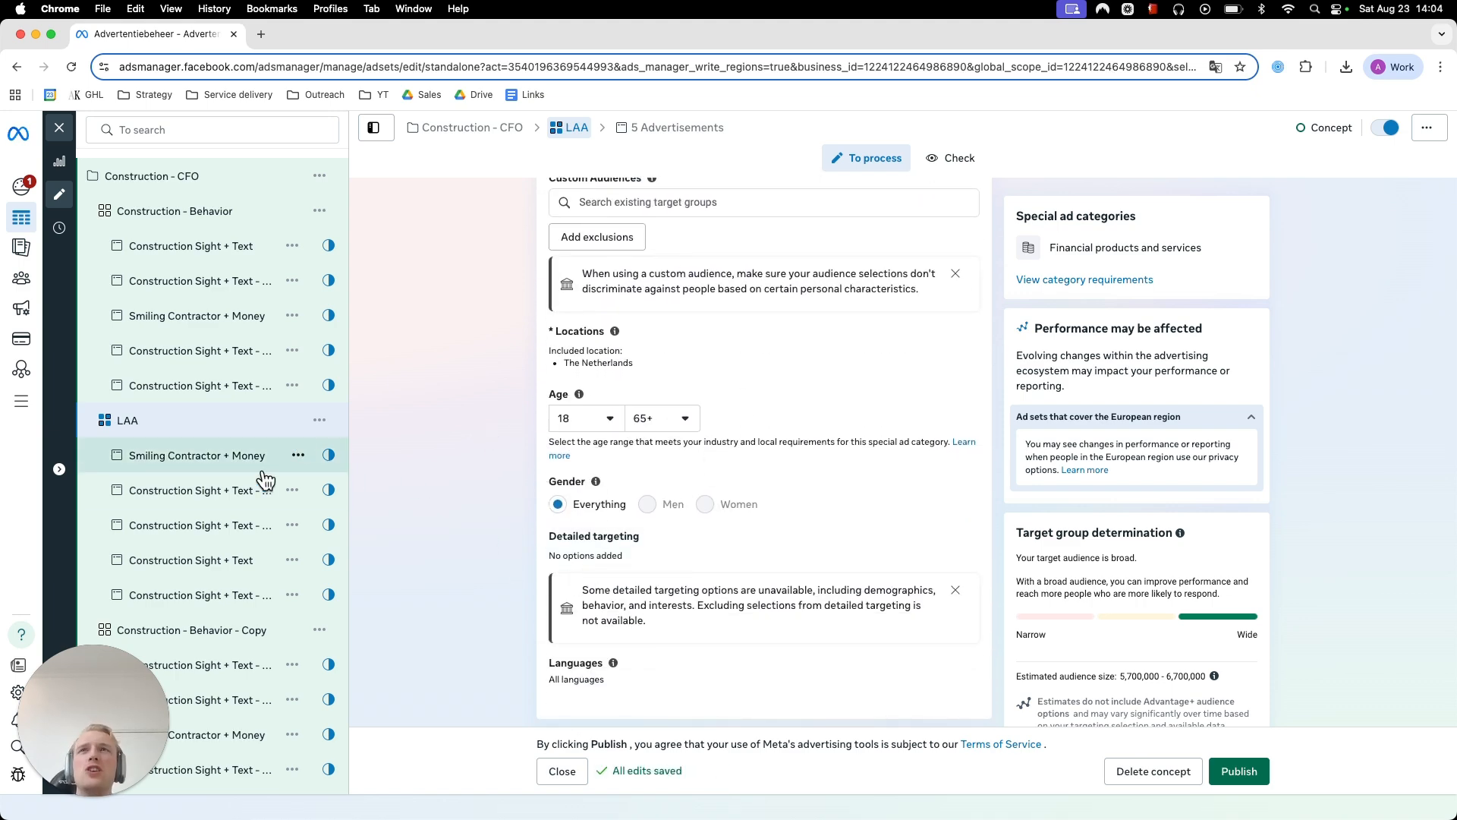
scroll(262, 478, "down", 1)
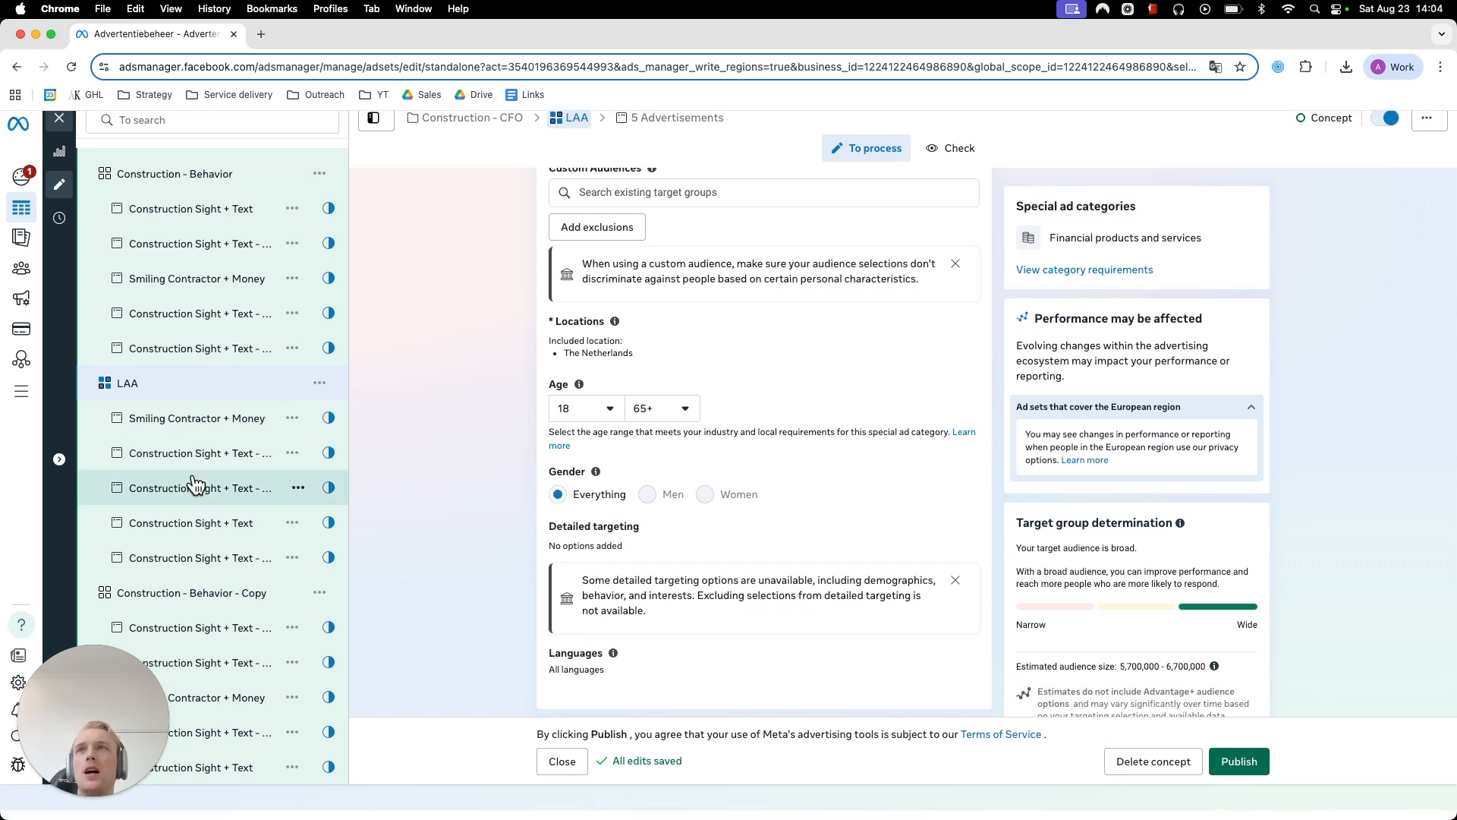
double_click(262, 605)
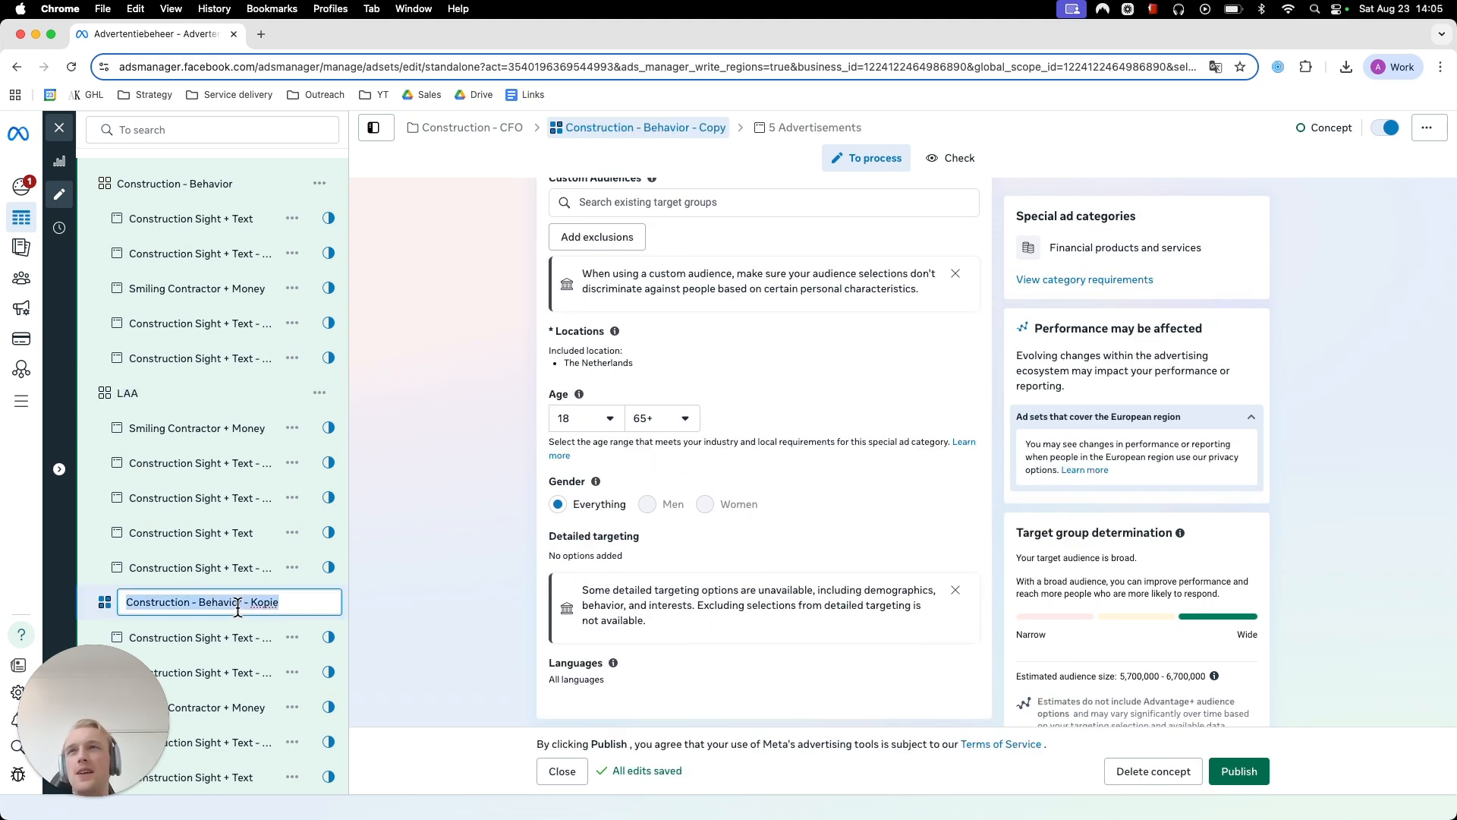
type("AI Tar")
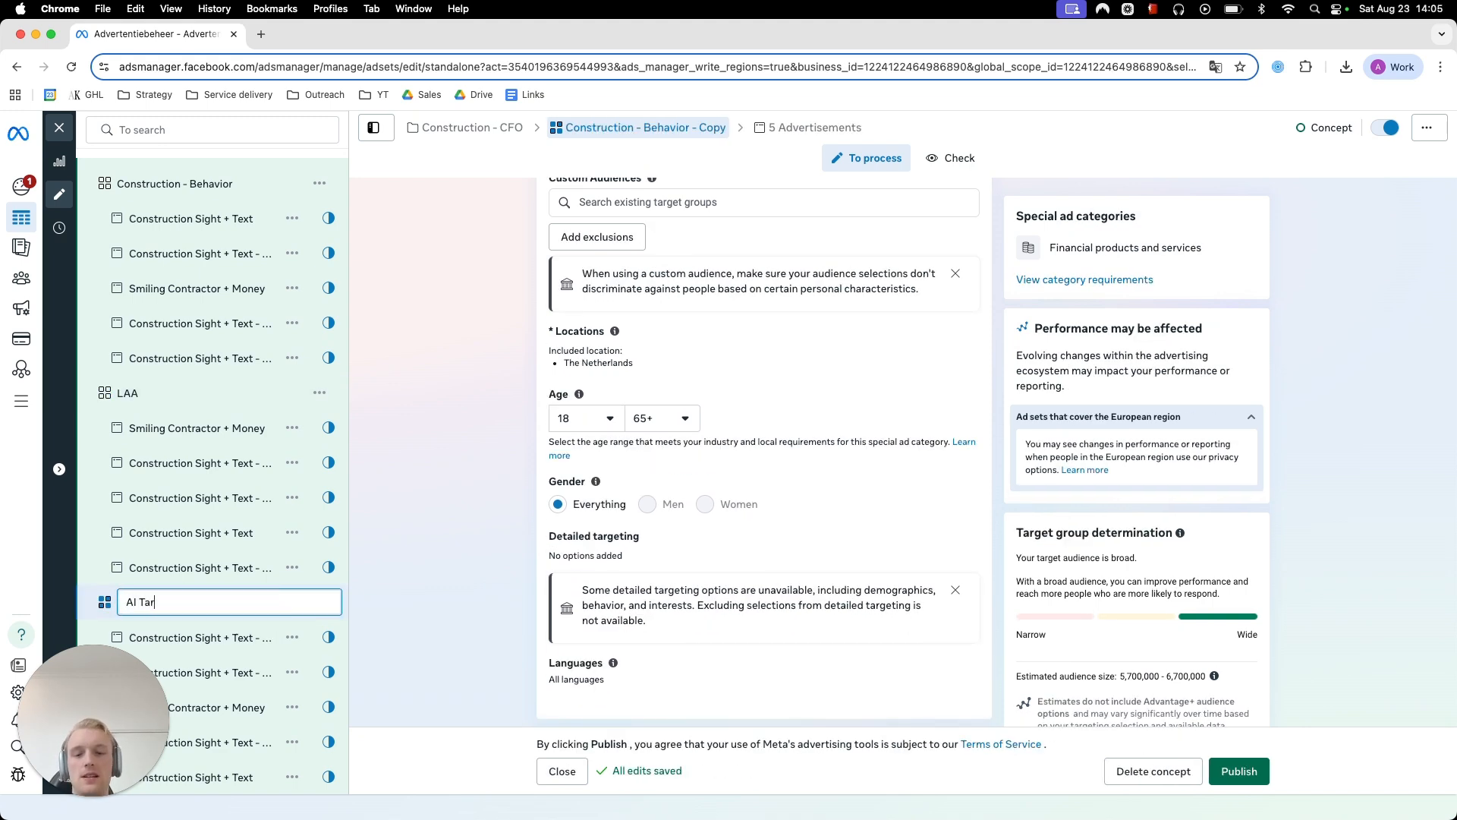
type("geting")
key("Return")
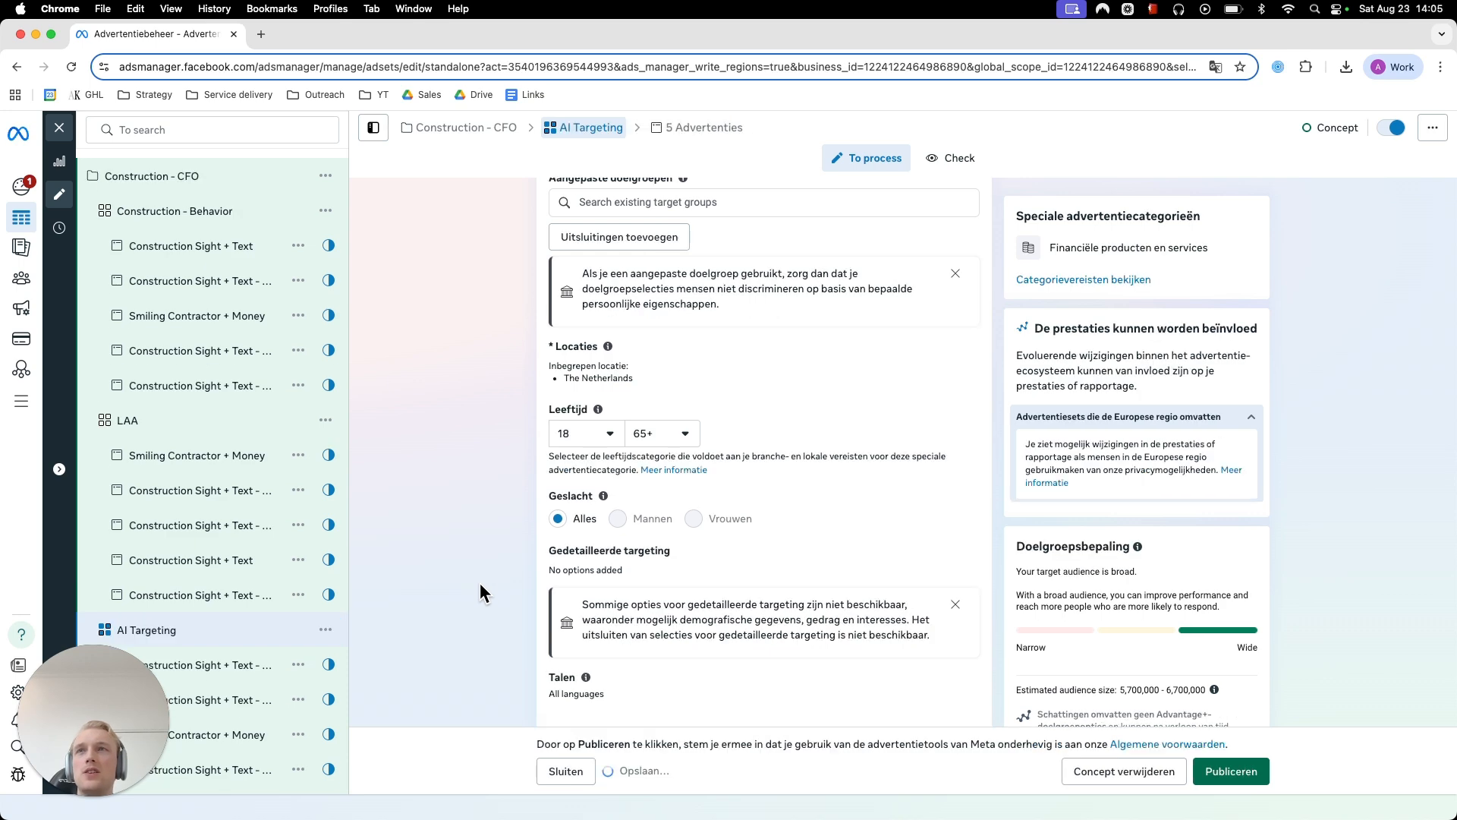
left_click_drag(135, 677, 1440, 403)
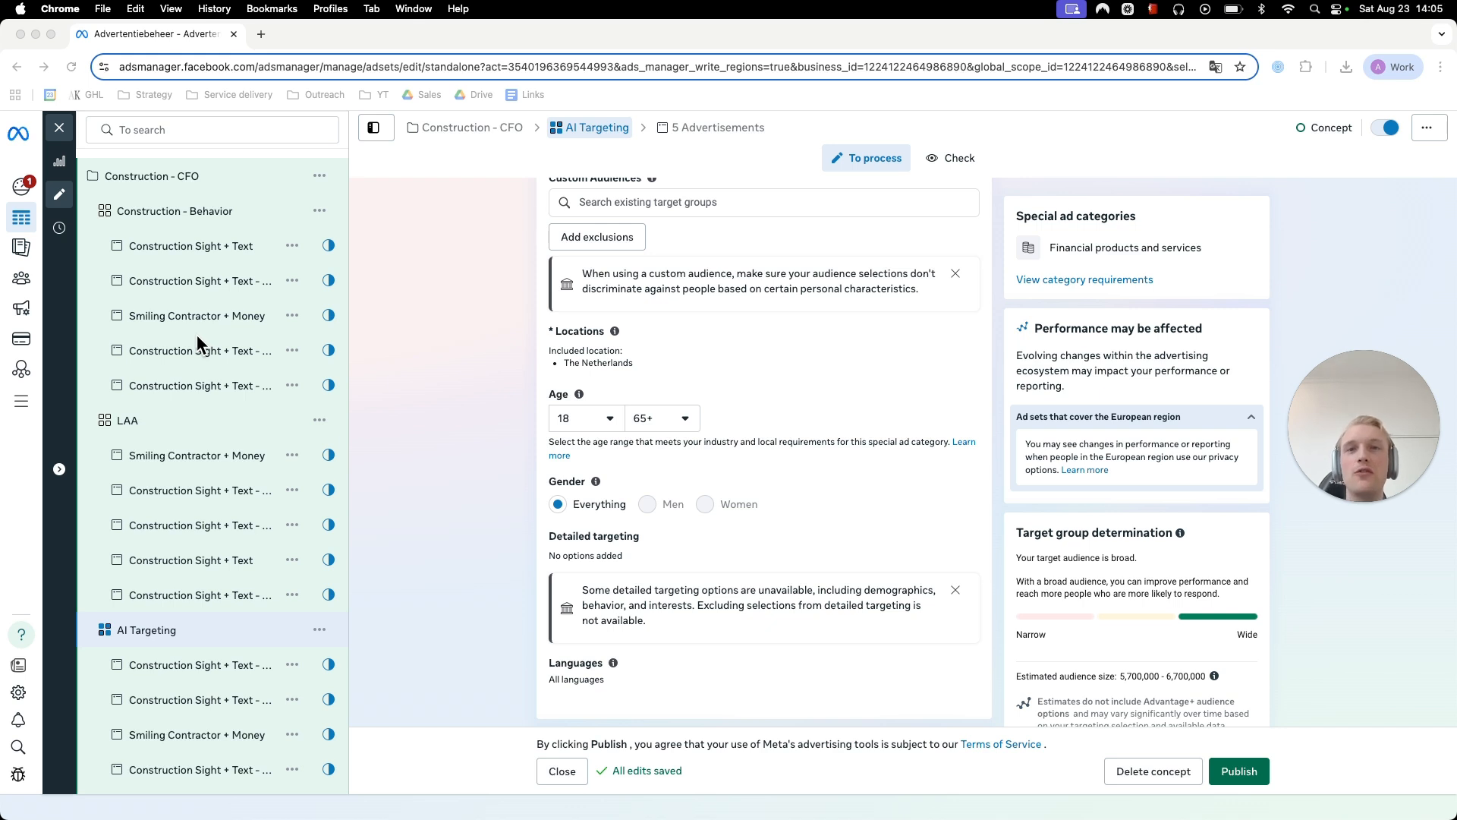
left_click(458, 334)
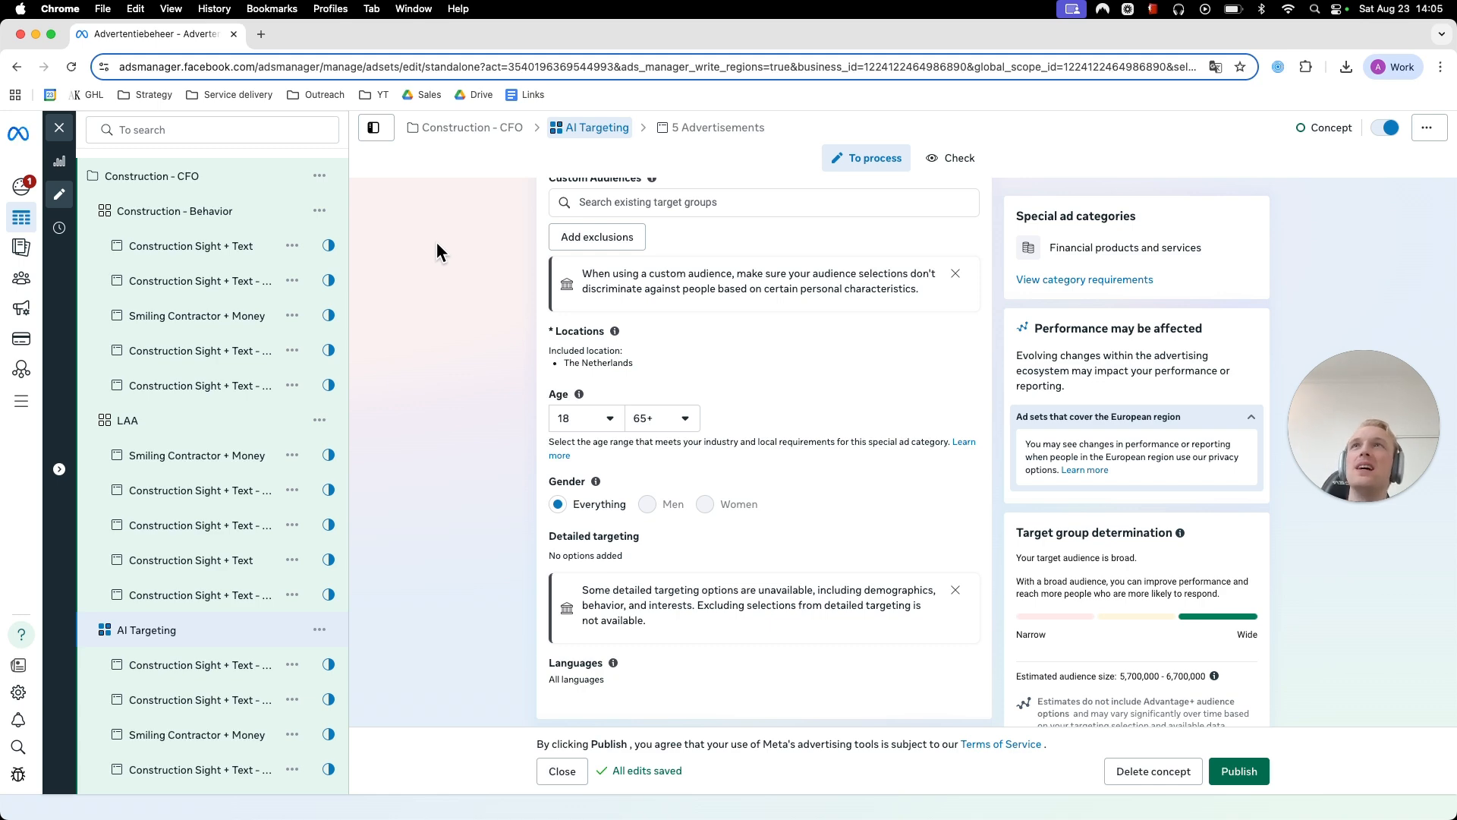
- Review the Construction - Behavior, LAA and AI Targeting ad sets, including the budget, target audience and placements of Construction - Behavior
left_click(220, 257)
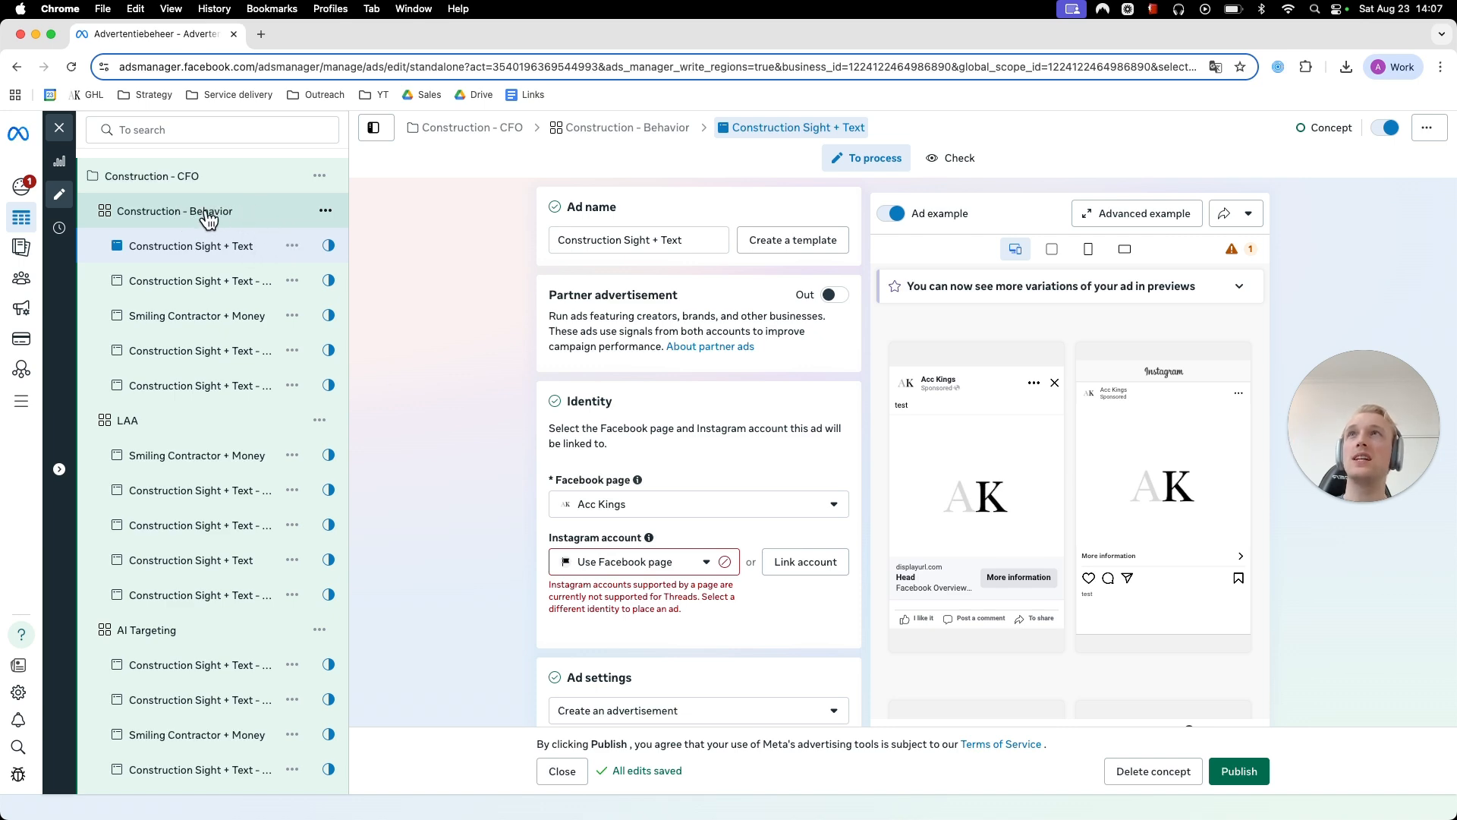
left_click(143, 218)
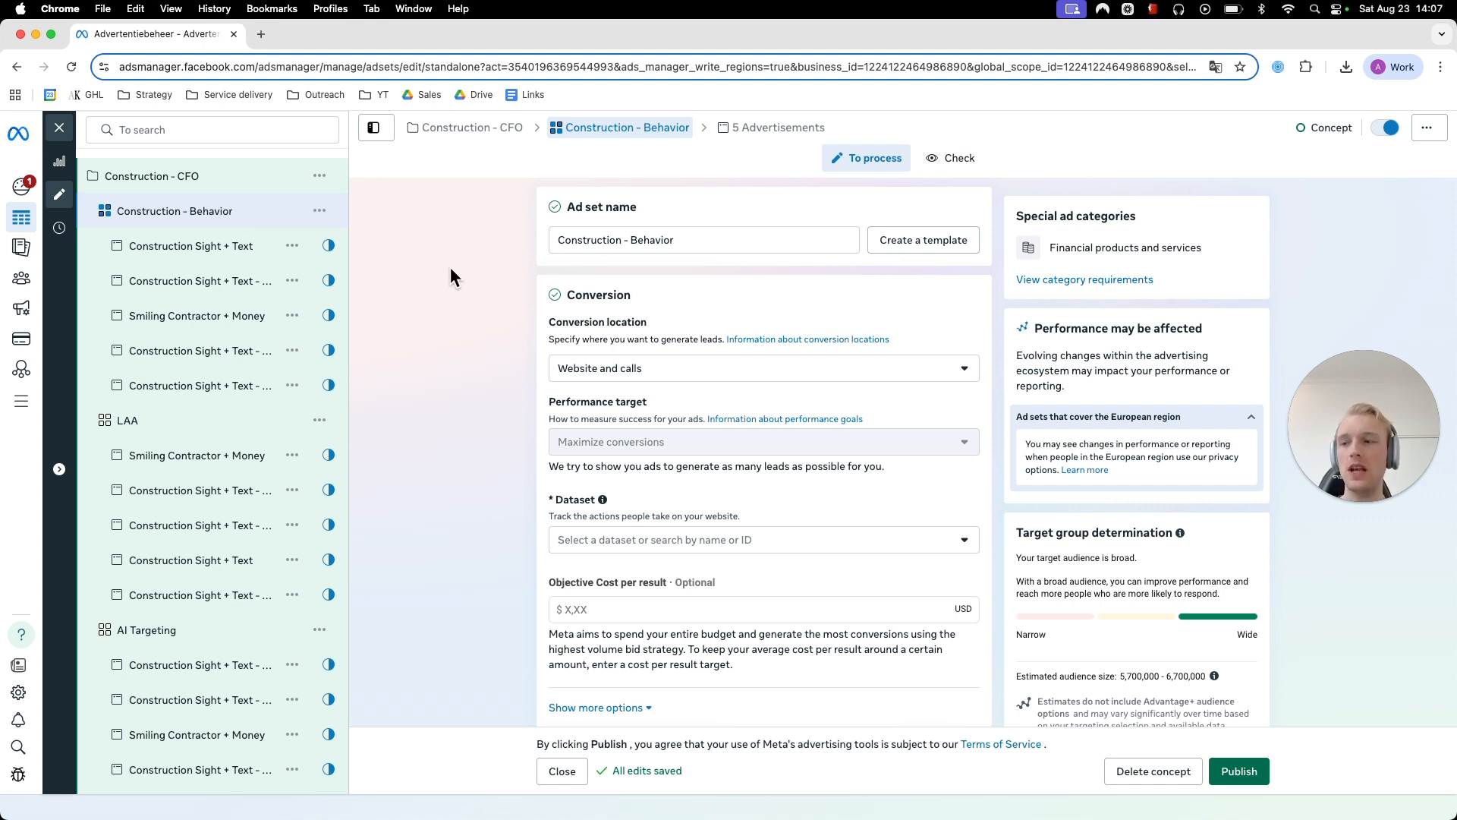
left_click(217, 421)
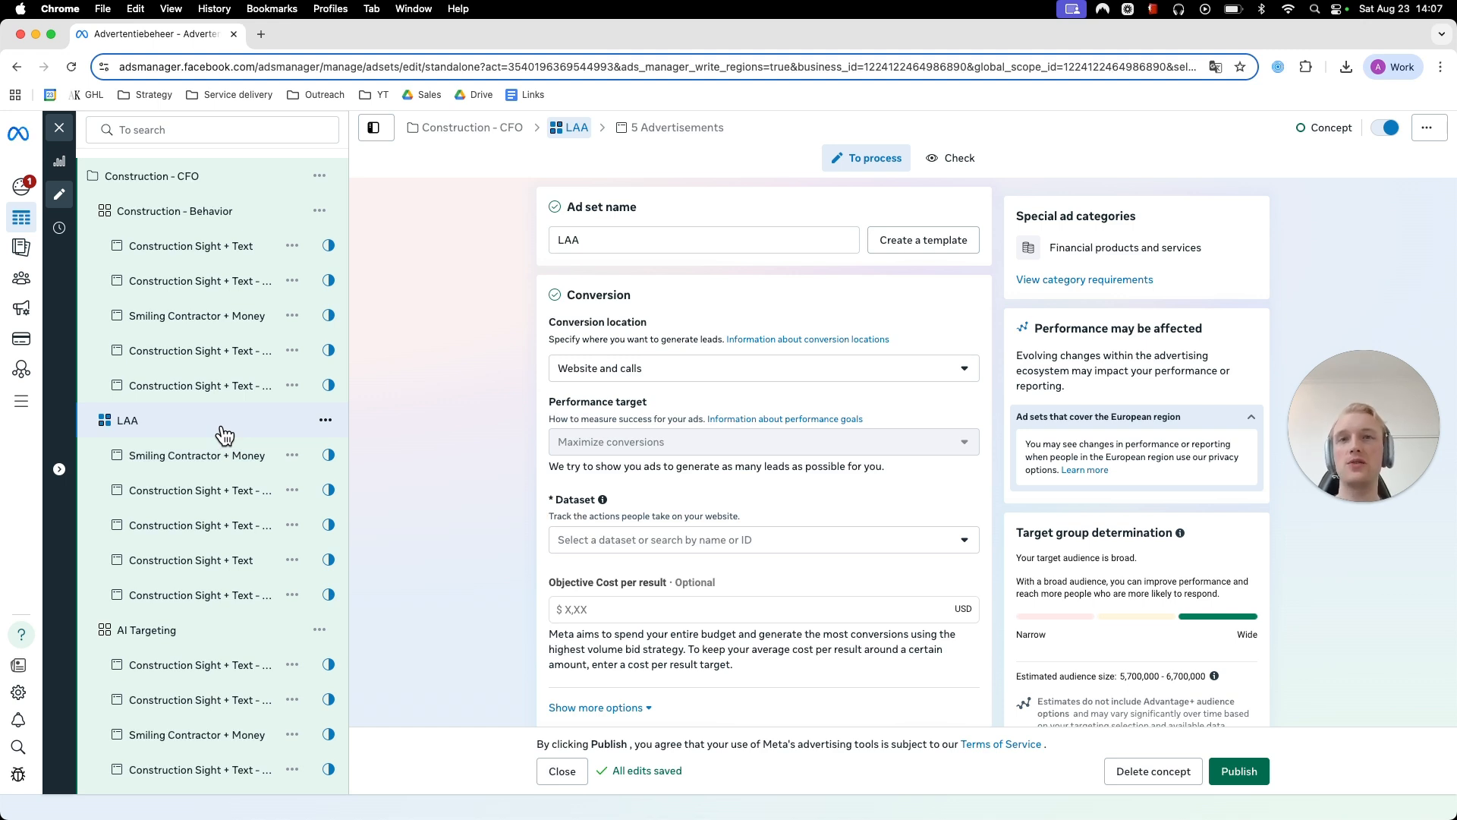
left_click(215, 629)
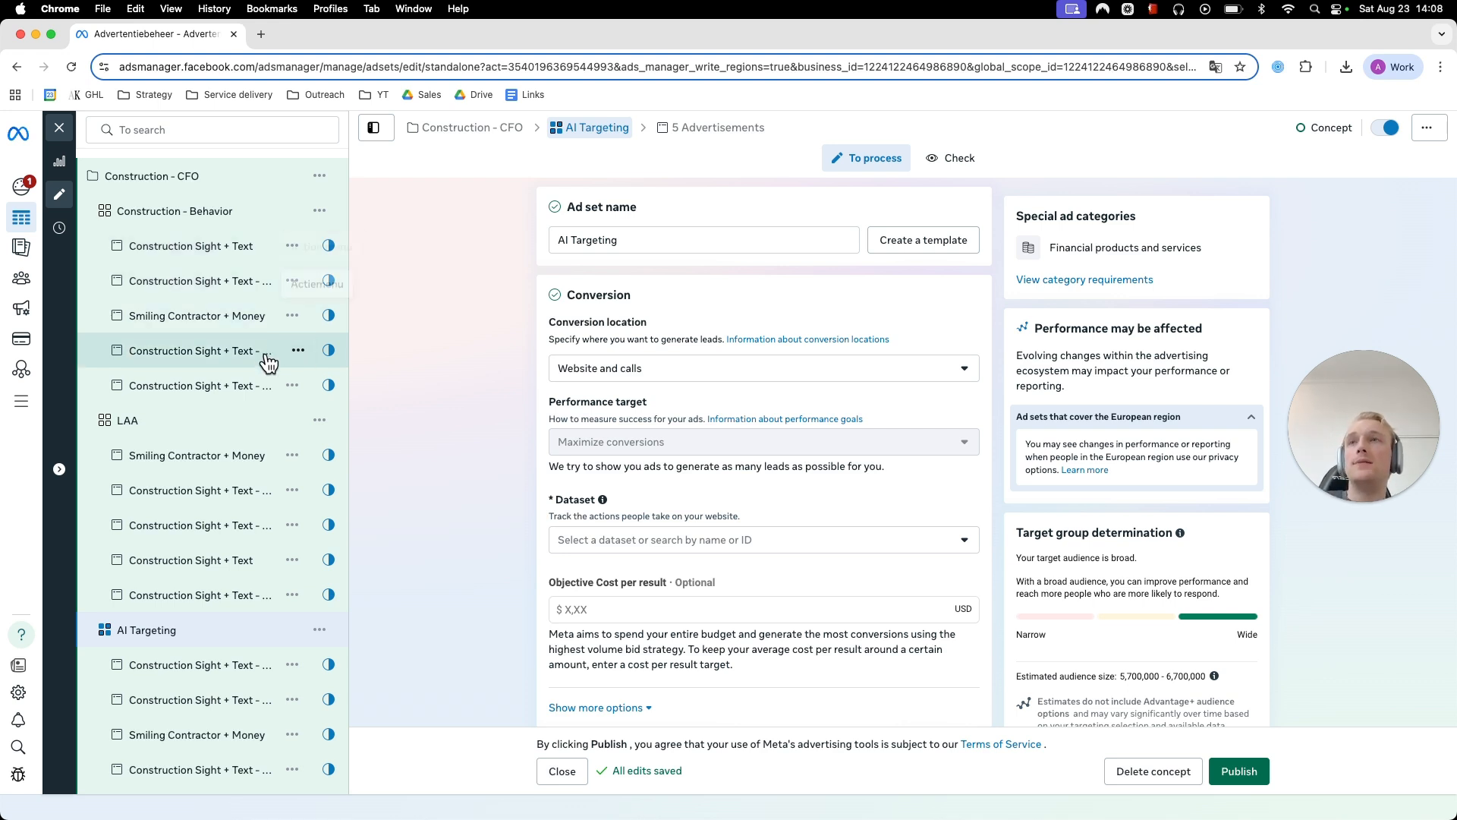
scroll(277, 356, "down", 1)
scroll(222, 668, "up", 1)
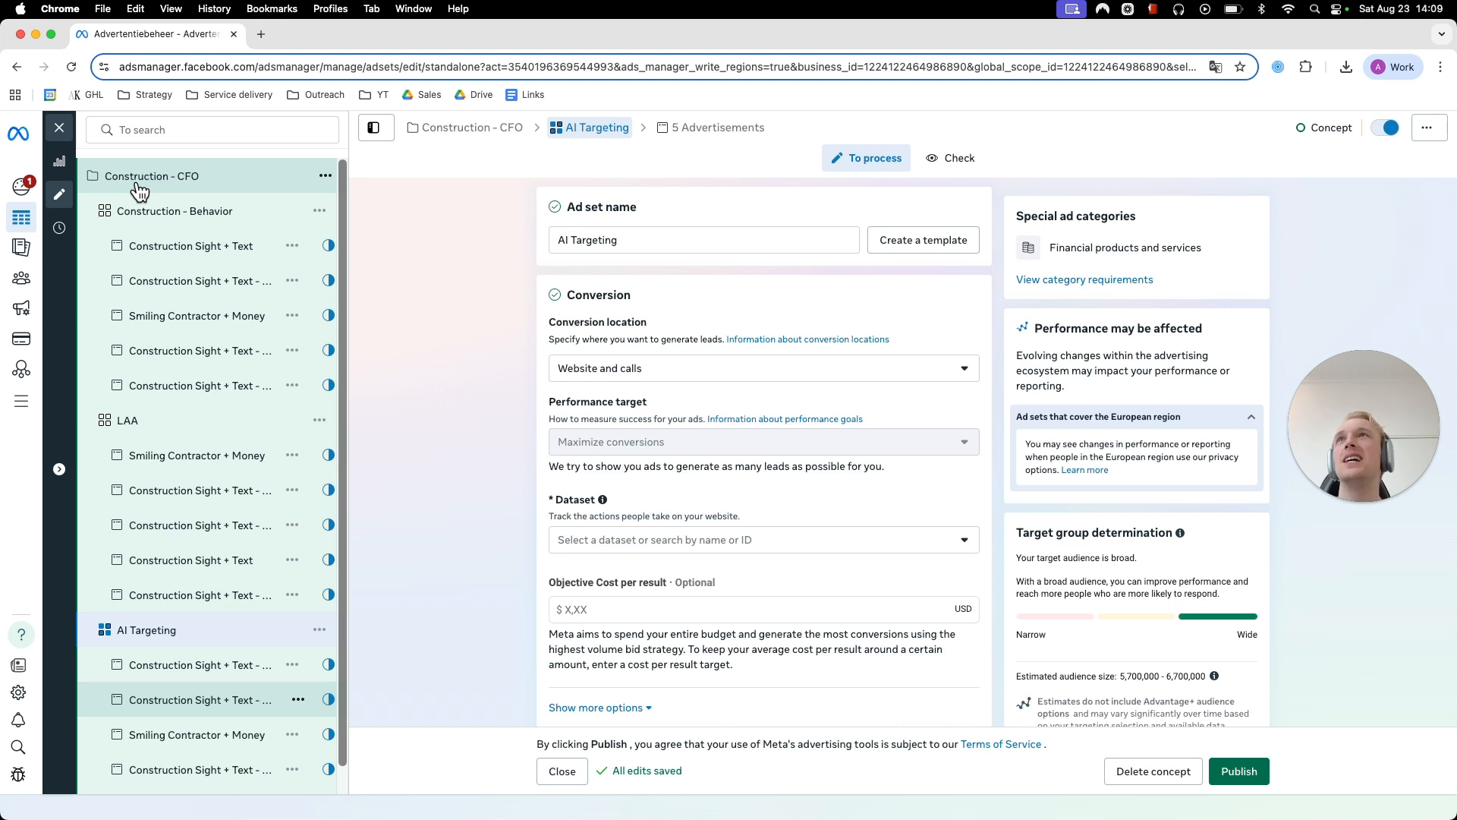
left_click(215, 216)
scroll(471, 356, "down", 12)
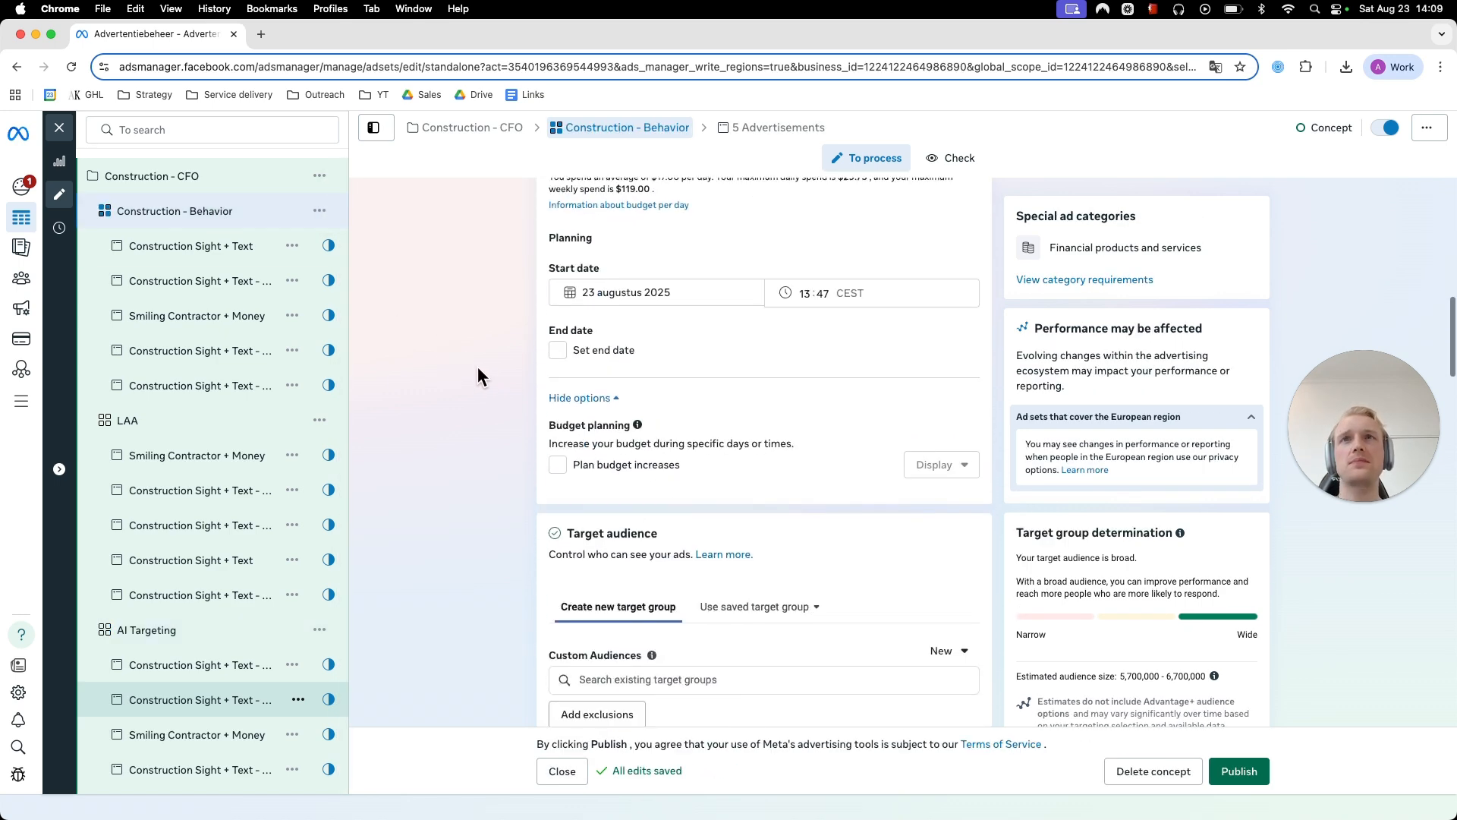
scroll(477, 366, "down", 8)
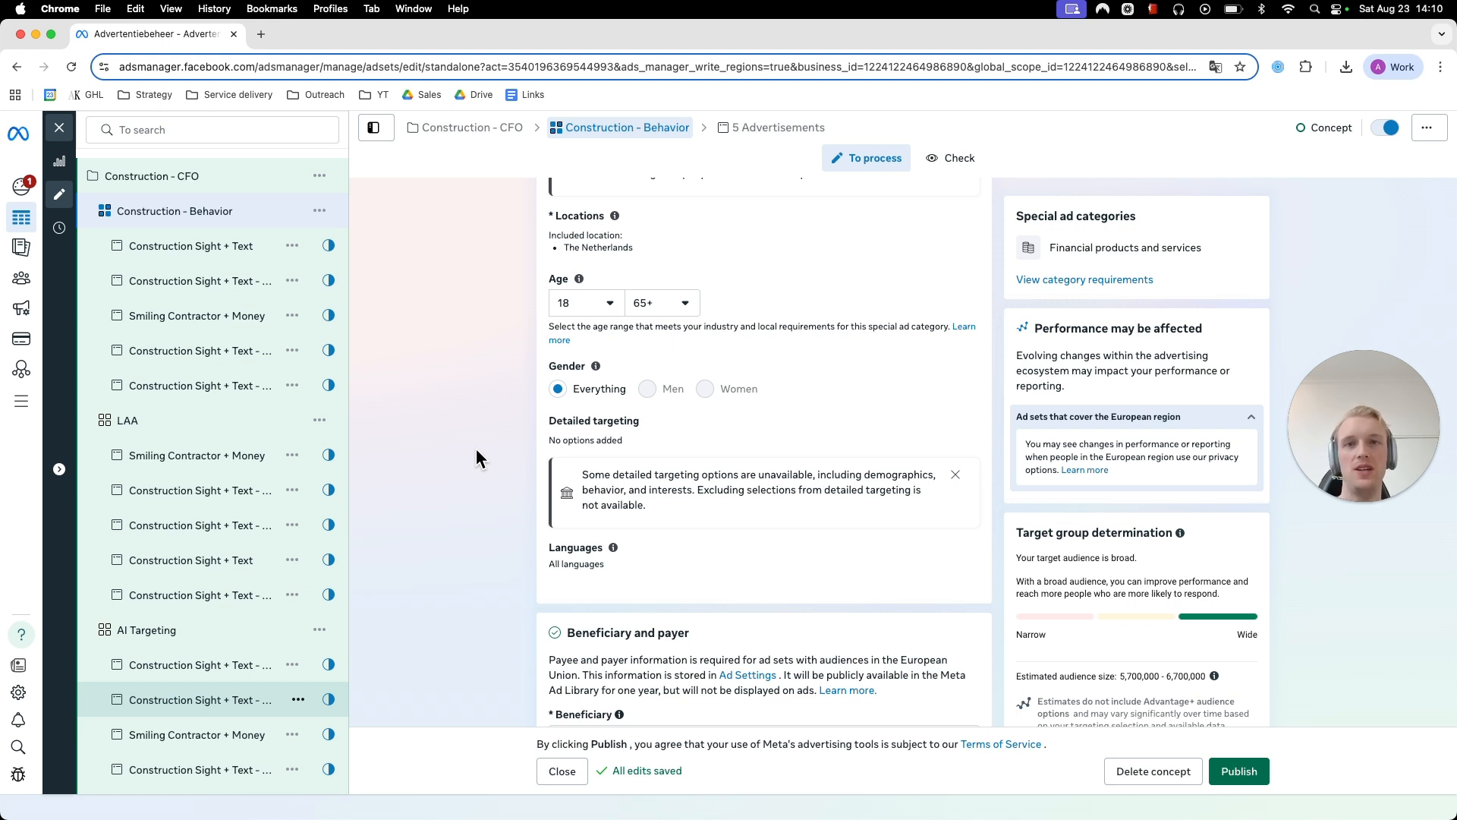
scroll(480, 472, "down", 15)
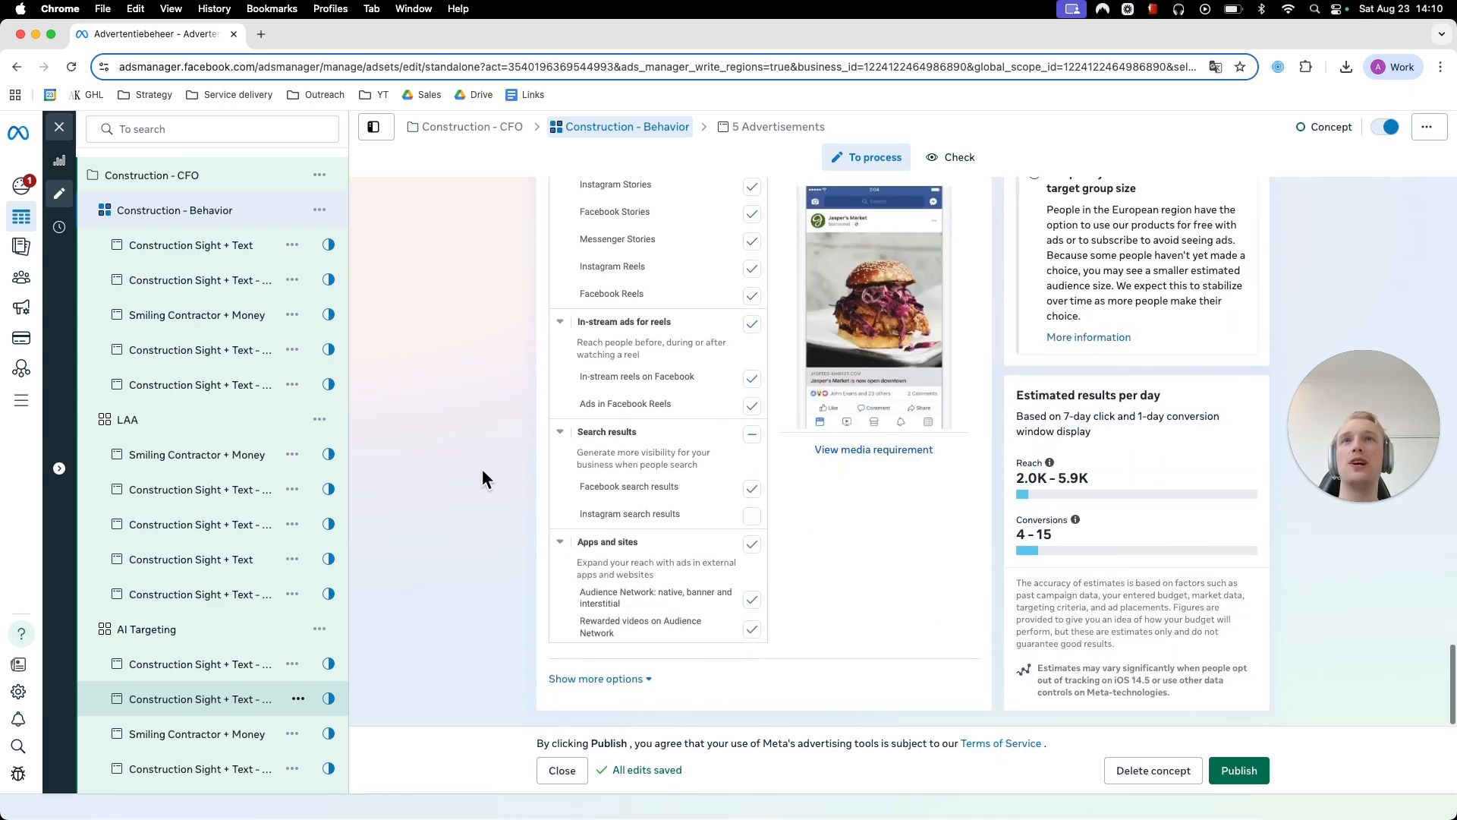
scroll(483, 471, "up", 3)
scroll(481, 468, "up", 15)
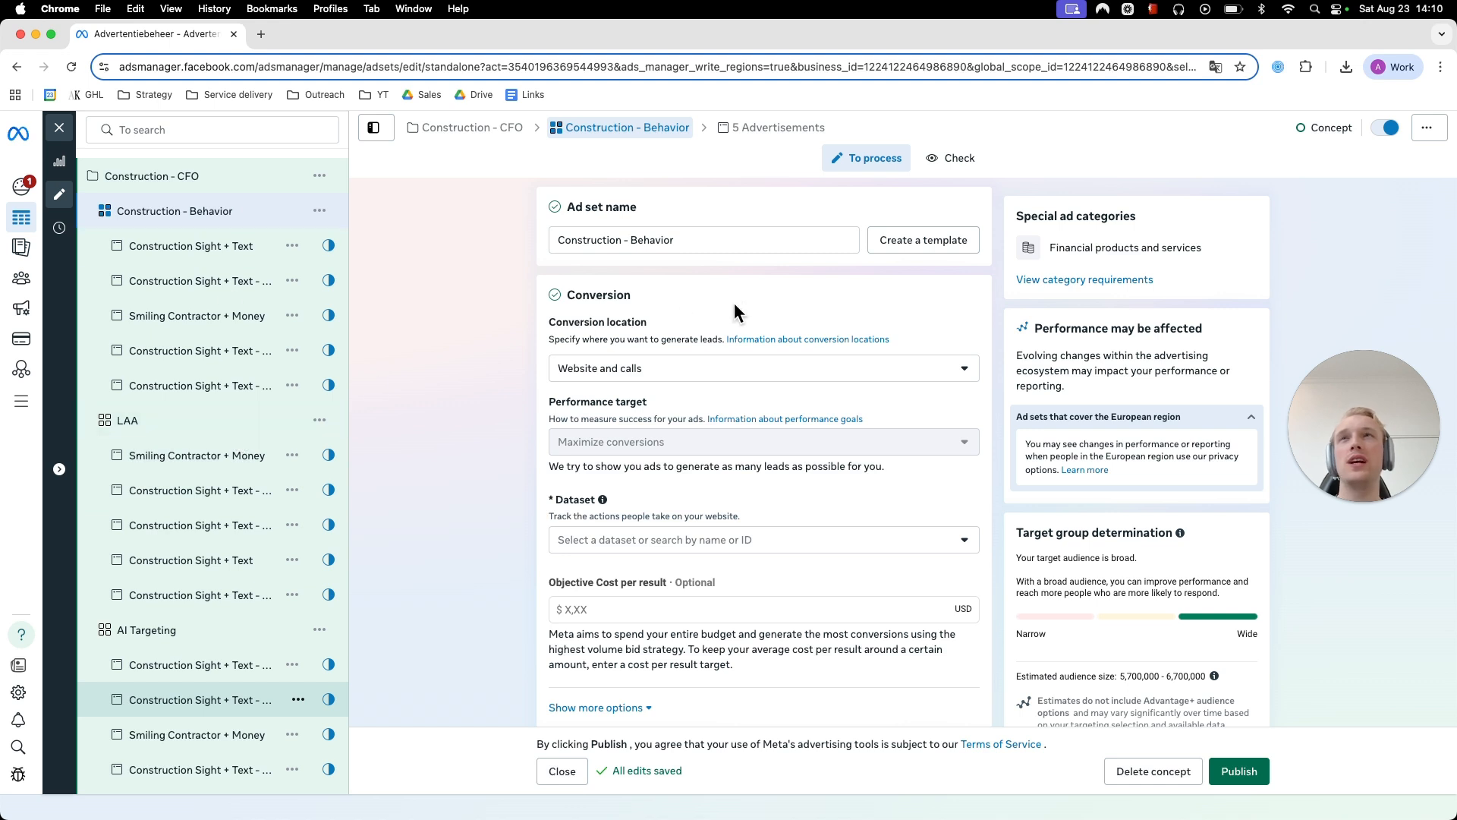
left_click_drag(1363, 486, 660, 461)
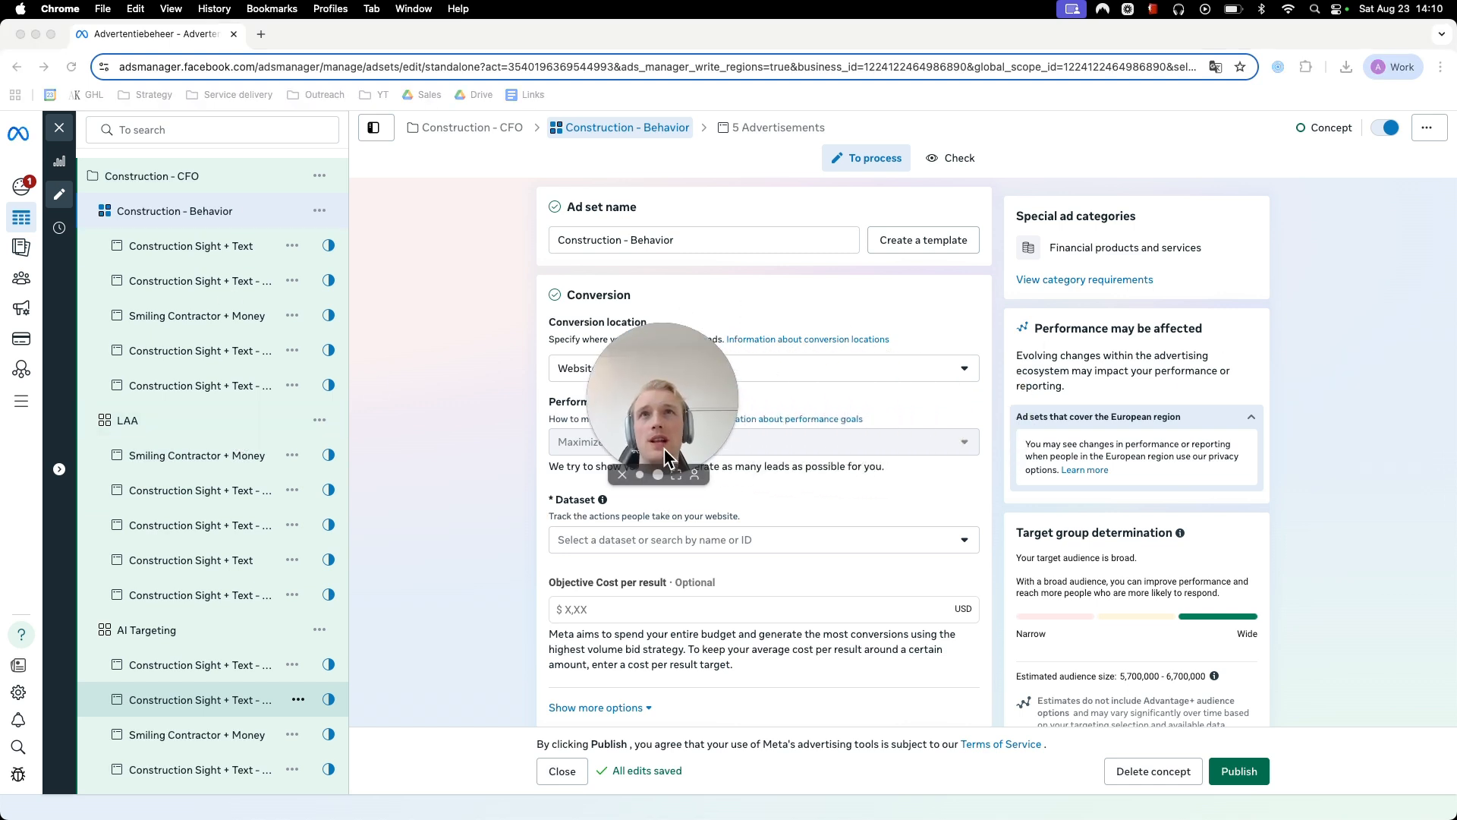
left_click(659, 476)
left_click_drag(712, 386, 709, 464)
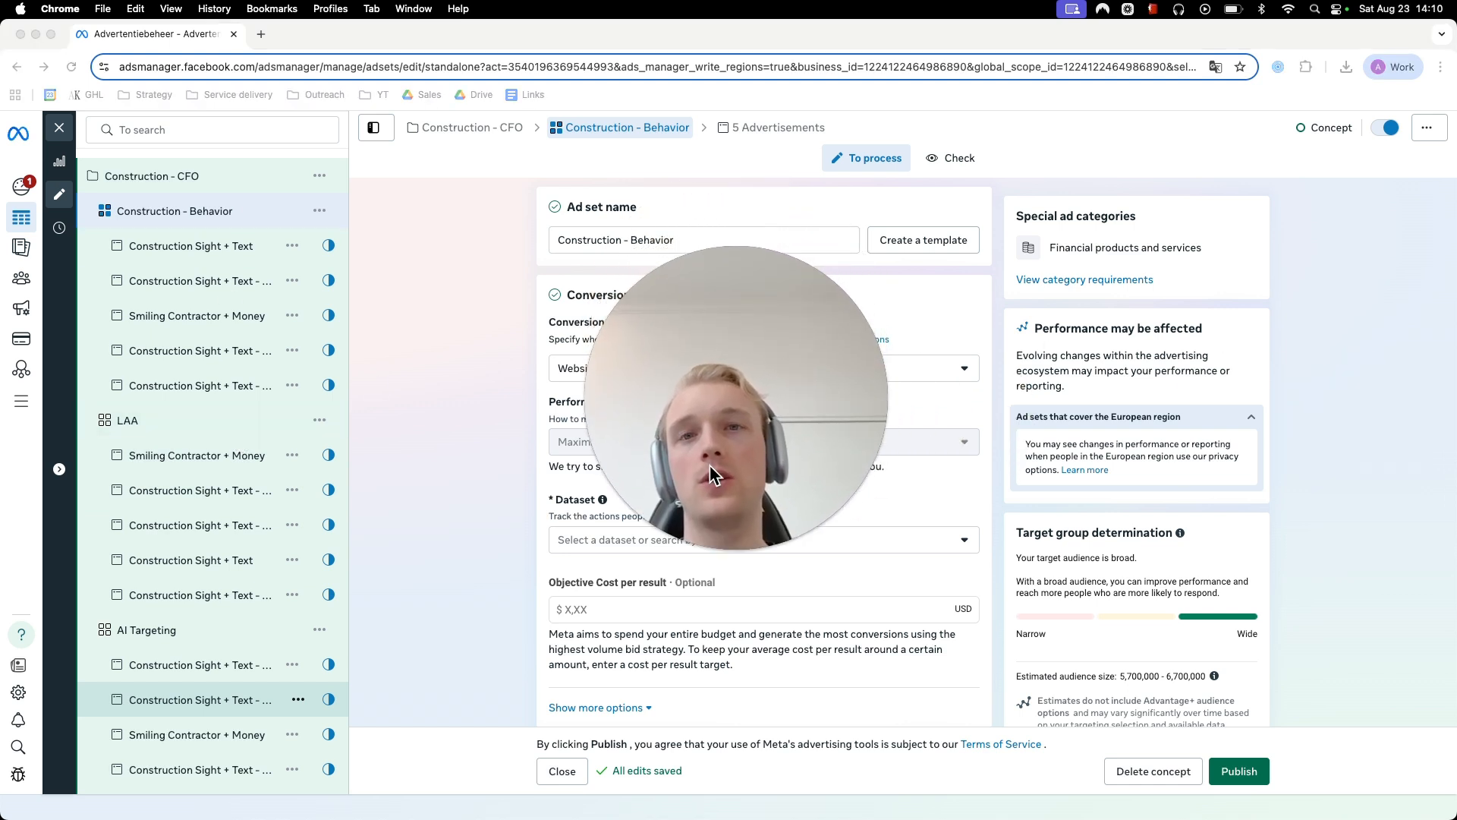